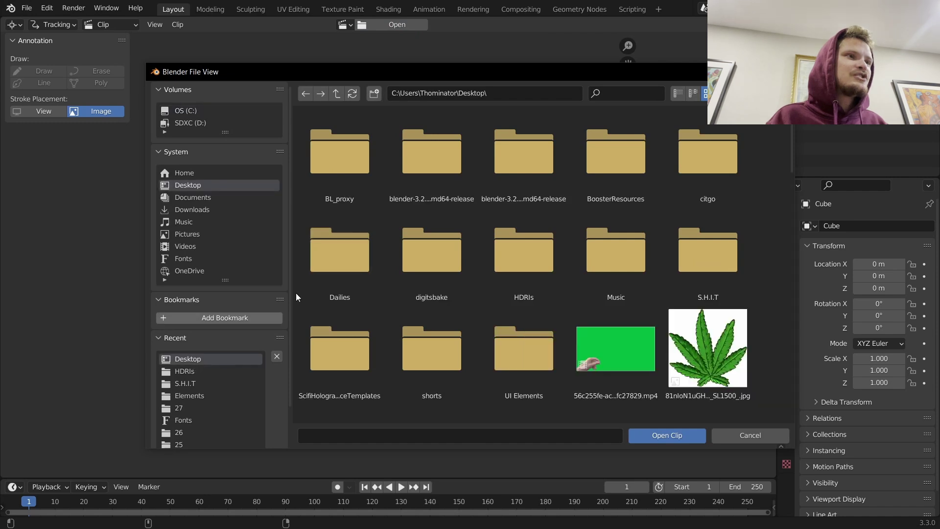
Step: Search the Desktop for "face" and open the clip facefootage0001-0106.mp4 for tracking
left_click(613, 94)
type("face")
double_click(590, 146)
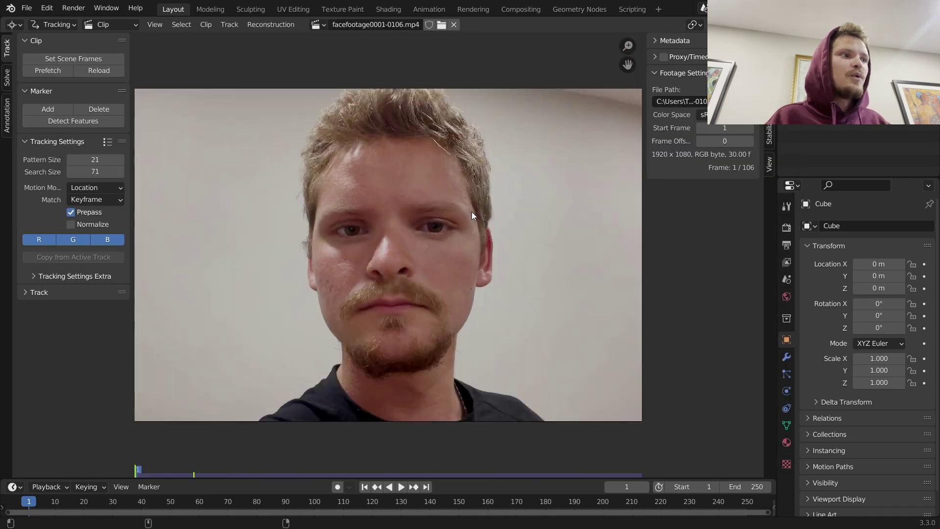
Step: Play through the footage and match the scene's frame range to the clip
key("space")
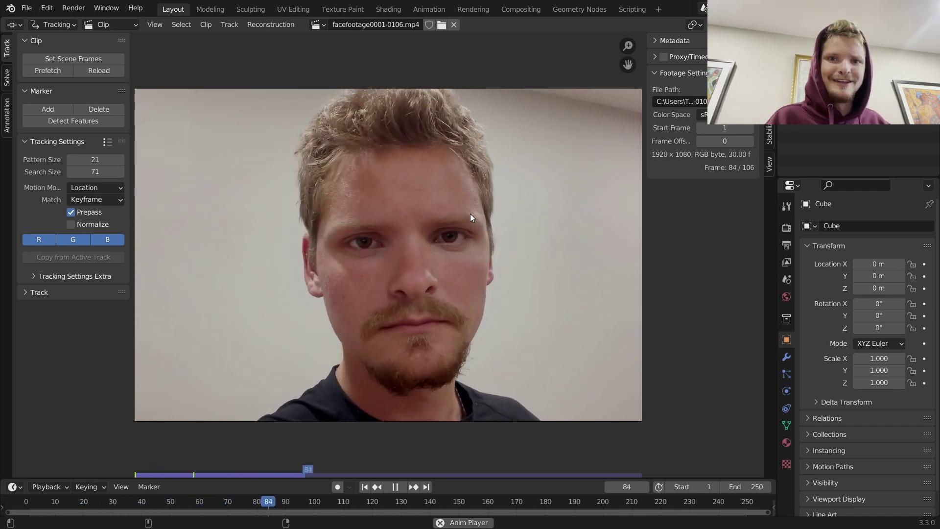
key("space")
key("shift+Left")
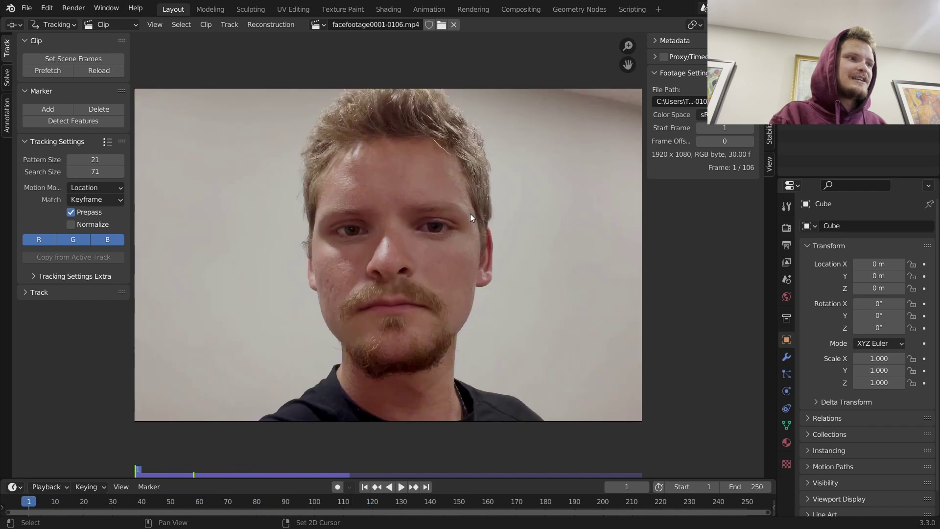
key("space")
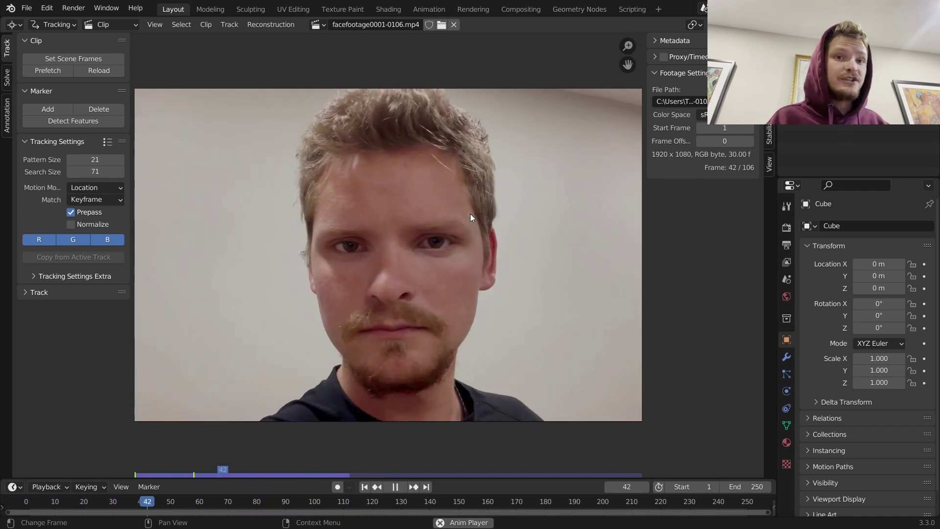
key("space")
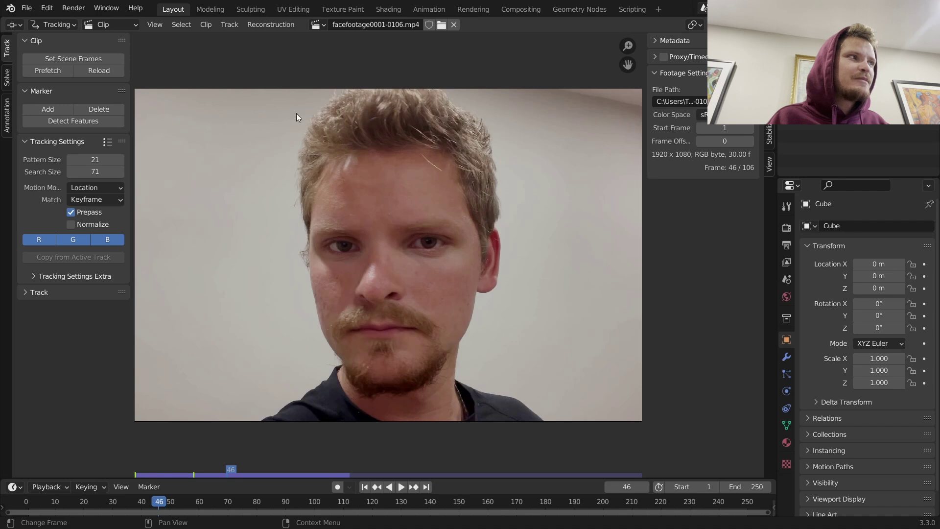
left_click(77, 55)
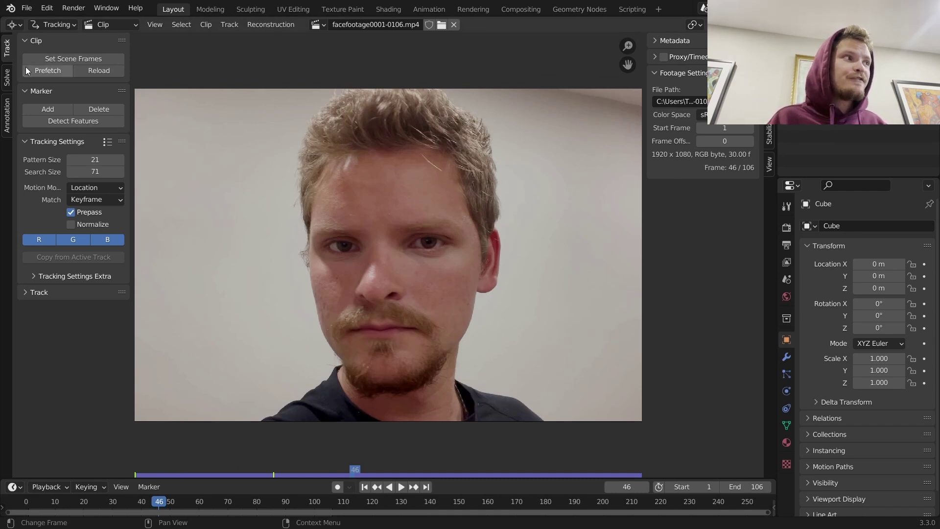
Step: Set the color management view transform to Standard in the render settings
left_click(786, 227)
scroll(838, 491, "down", 2)
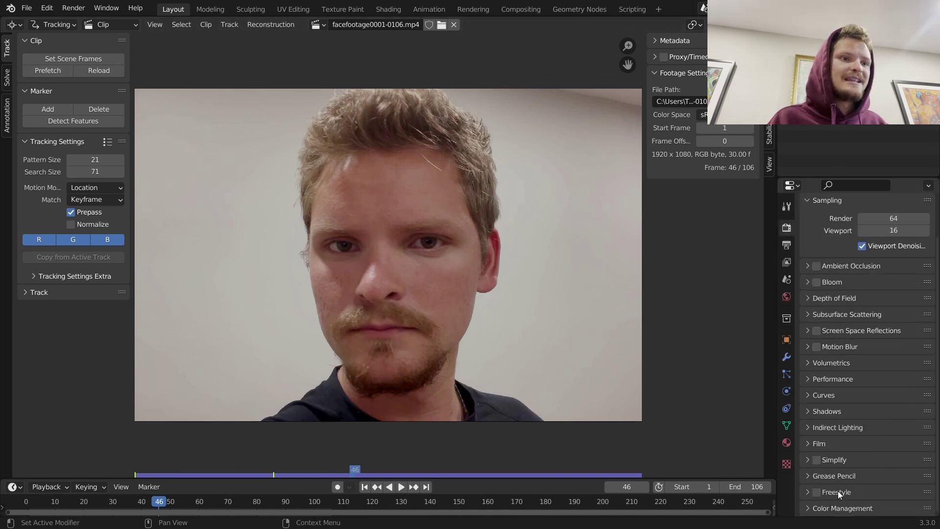
left_click(850, 509)
scroll(850, 470, "down", 5)
left_click(889, 430)
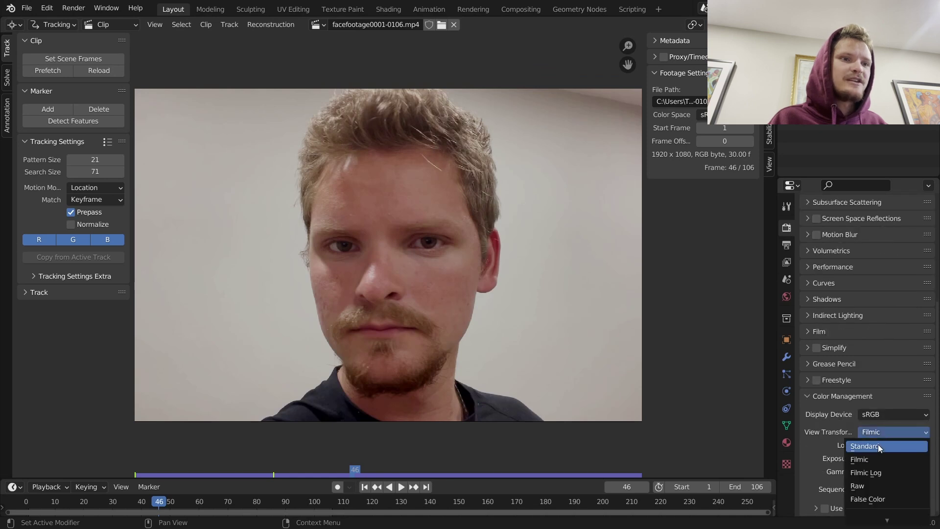
left_click(877, 445)
mouse_move(399, 188)
left_mouse_down()
mouse_move(349, 315)
mouse_move(365, 261)
left_mouse_up()
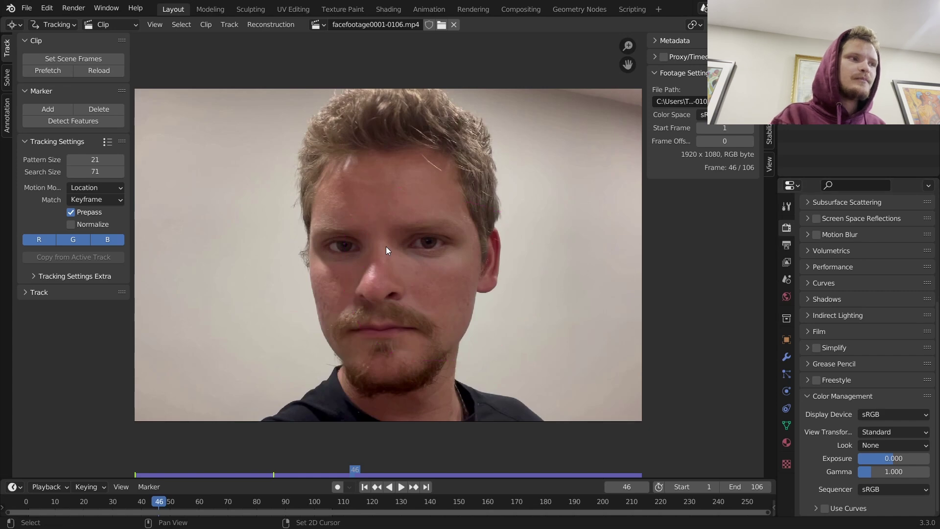
key("shift+Left")
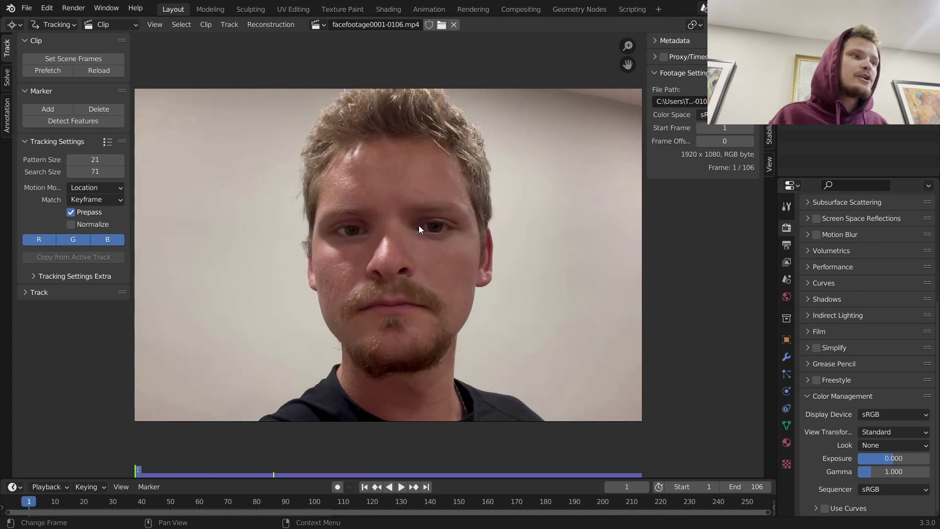
scroll(413, 243, "up", 2)
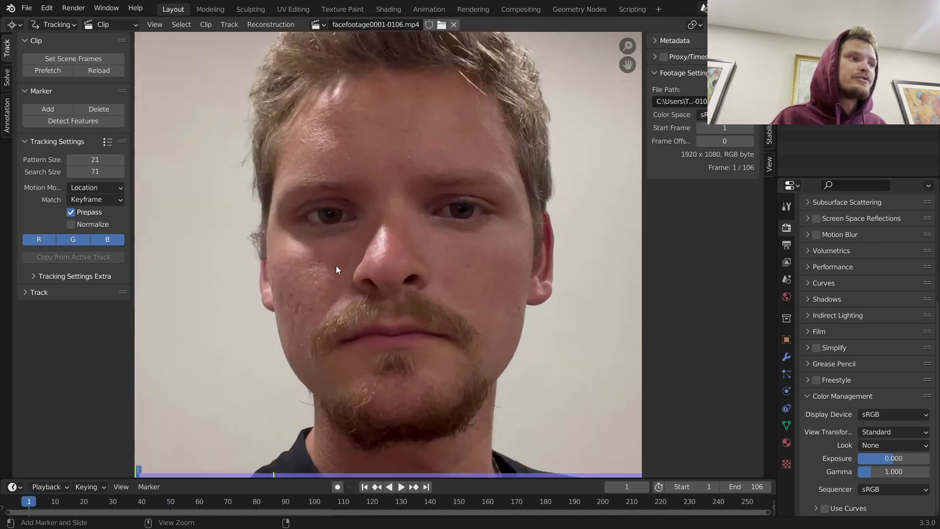
left_click(297, 300, "ctrl")
left_click(372, 321, "ctrl")
left_click(466, 299, "ctrl")
left_click(419, 219, "ctrl")
left_click(349, 160, "ctrl")
key("ctrl+z")
key("ctrl+z")
key("ctrl+z")
key("ctrl+z")
key("ctrl+z")
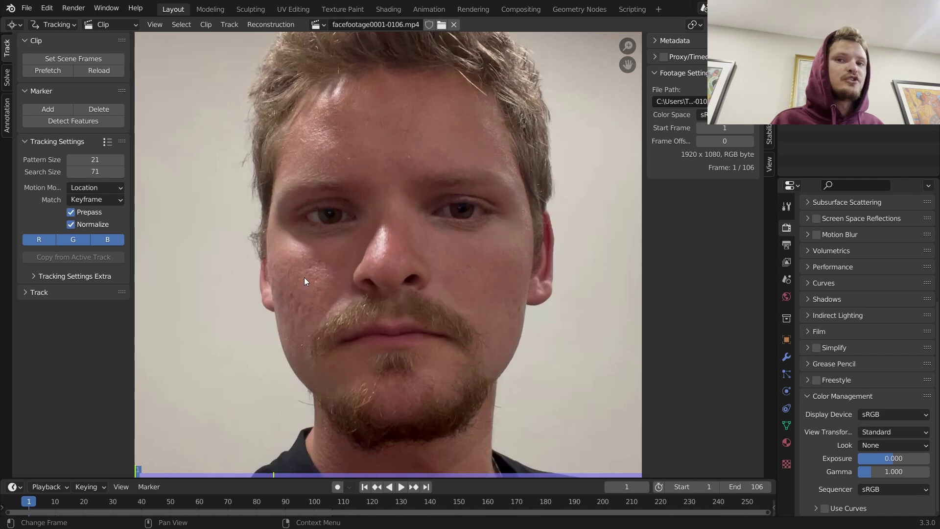
Step: Review the head movement, return to the first frame, and set the tracking match to Previous frame
key("space")
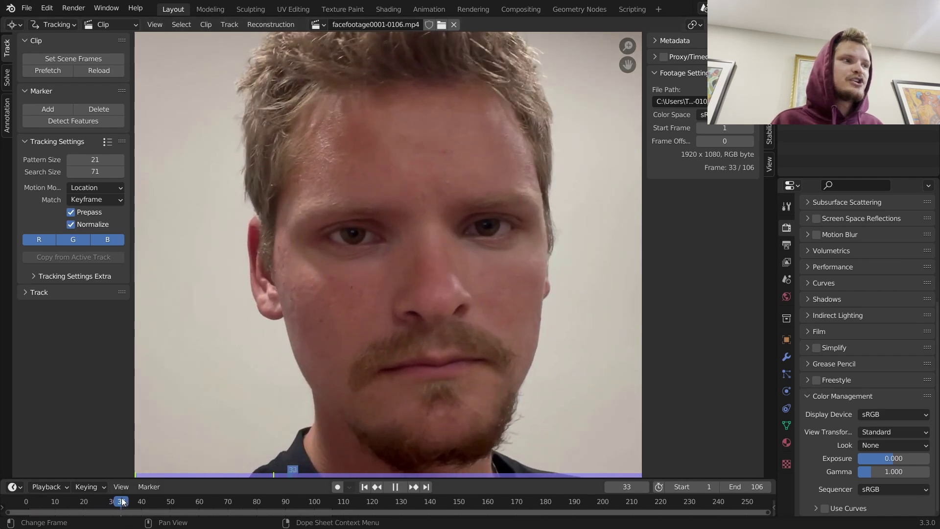
key("Escape")
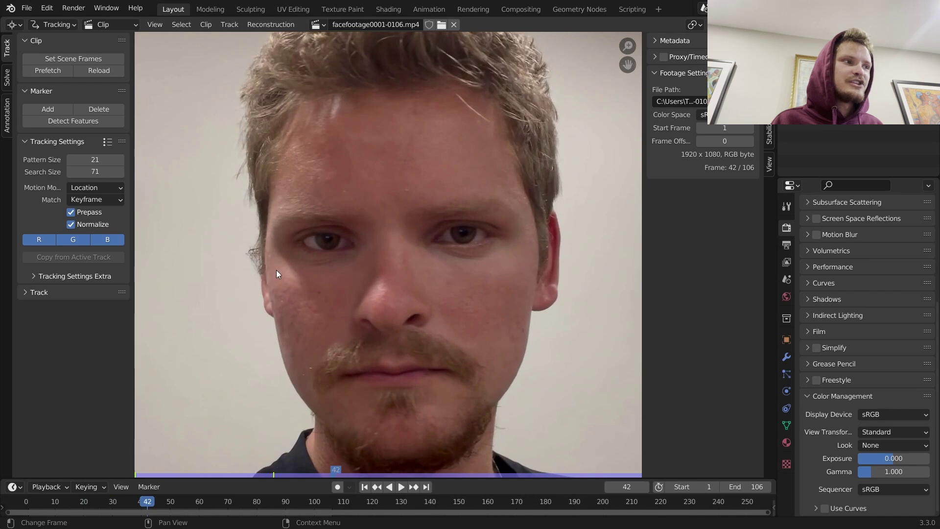
left_click(124, 502)
key("space")
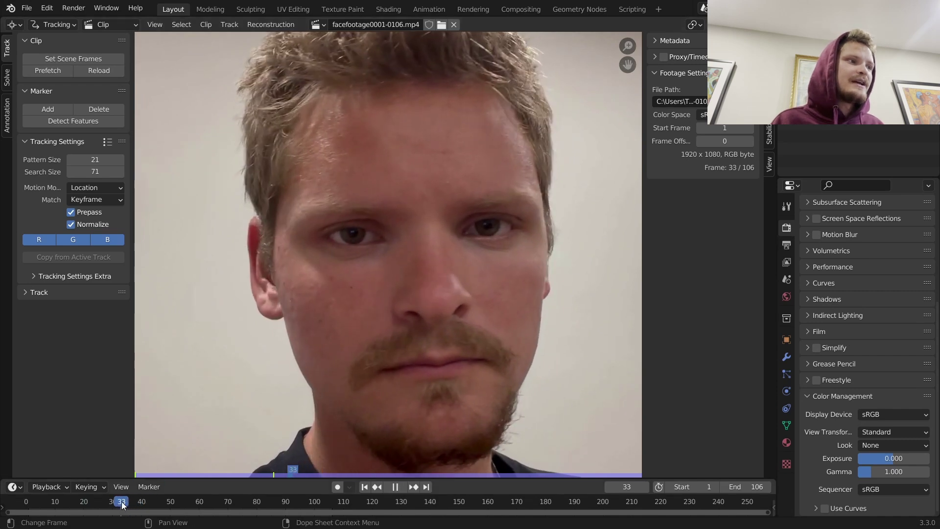
key("space")
key("shift+Left")
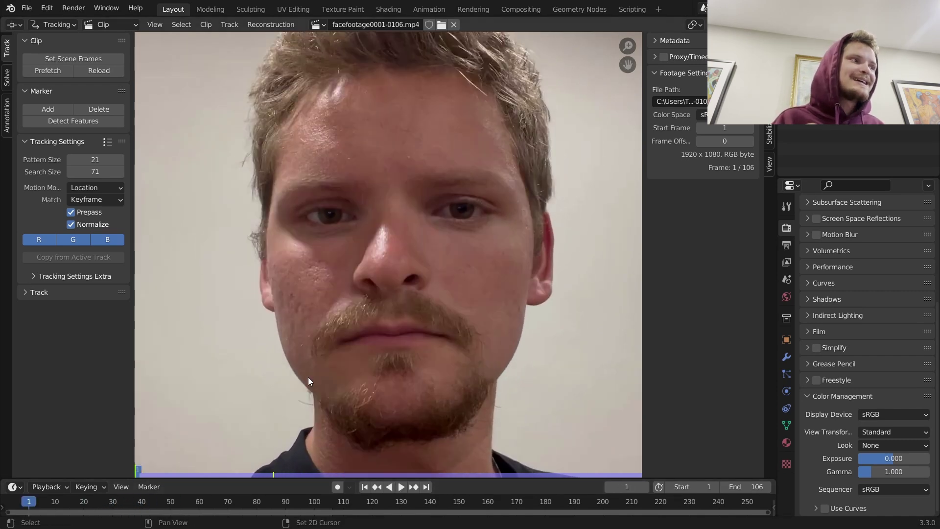
left_click(101, 201)
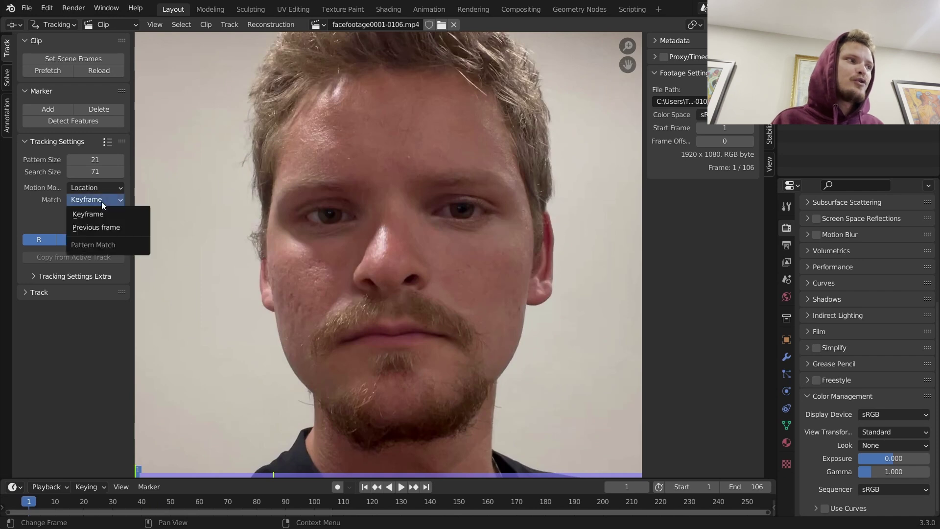
left_click(105, 228)
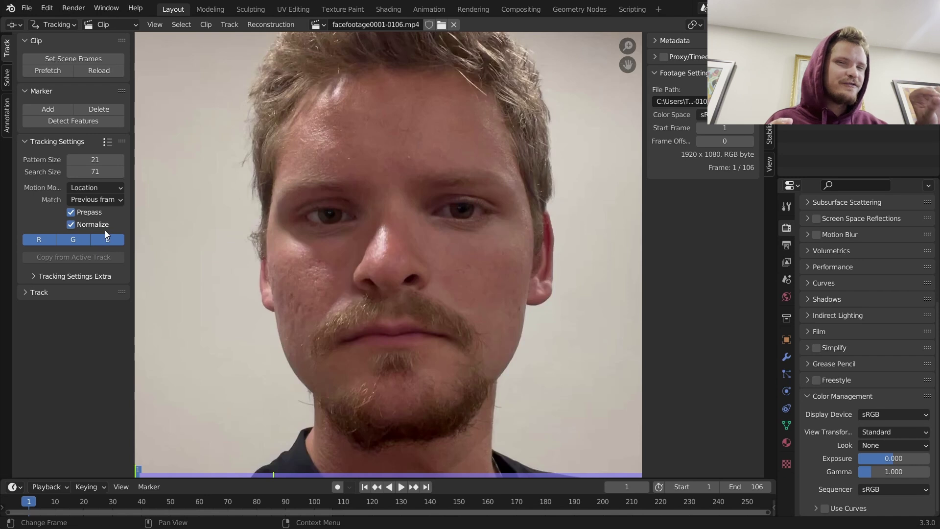
Step: Place seven tracking markers on the lower face: two on one cheek, two at the moustache's ends and three on the chin and beard
left_click(319, 344, "ctrl")
left_click(469, 340, "ctrl")
left_click(294, 278, "ctrl")
left_click(307, 312, "ctrl")
left_click(363, 402, "ctrl")
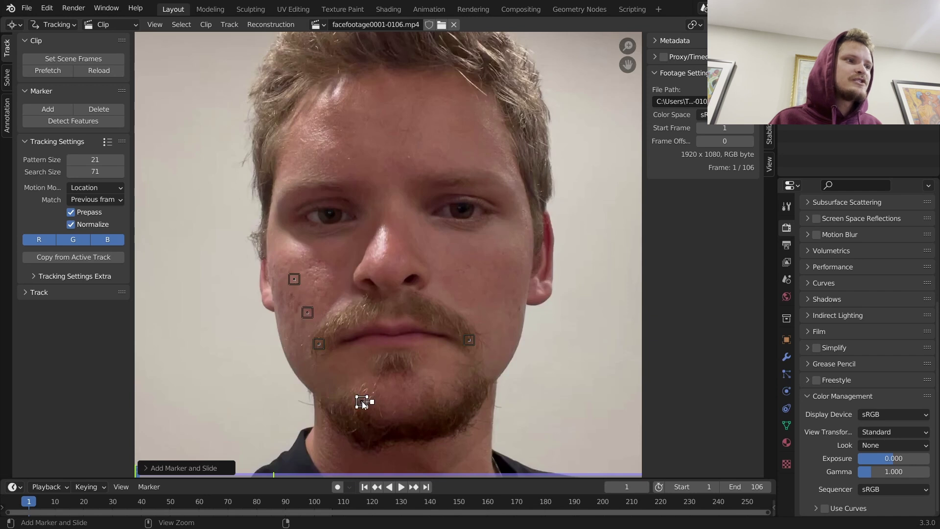
left_click(465, 390, "ctrl")
left_click(407, 365, "ctrl")
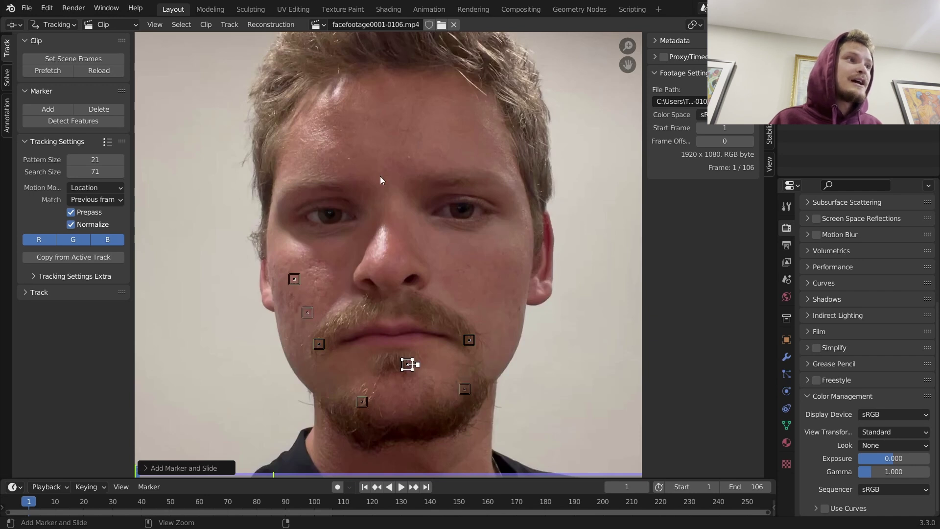
Step: Place five more markers on the upper face: two on the forehead, one at each eyebrow and one on the unmarked cheek
left_click(408, 157, "ctrl")
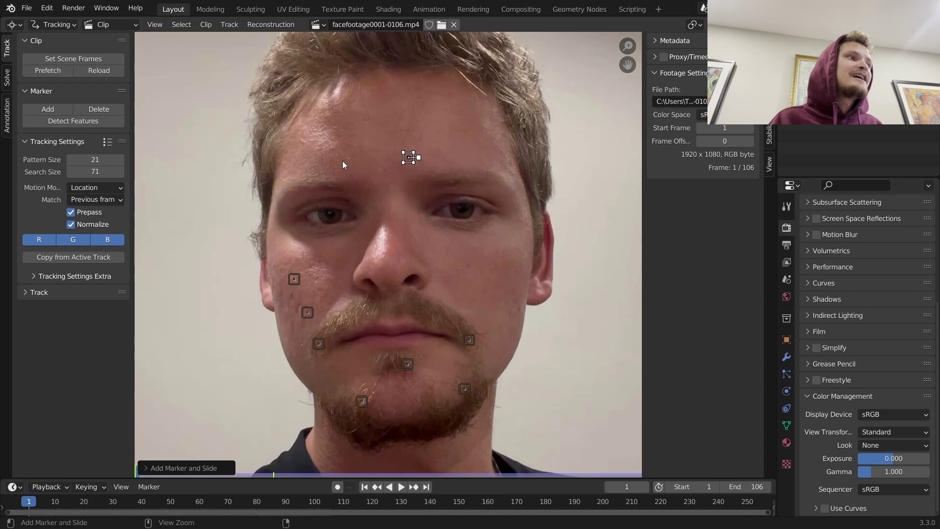
left_click(342, 181, "ctrl")
left_click(317, 148, "ctrl")
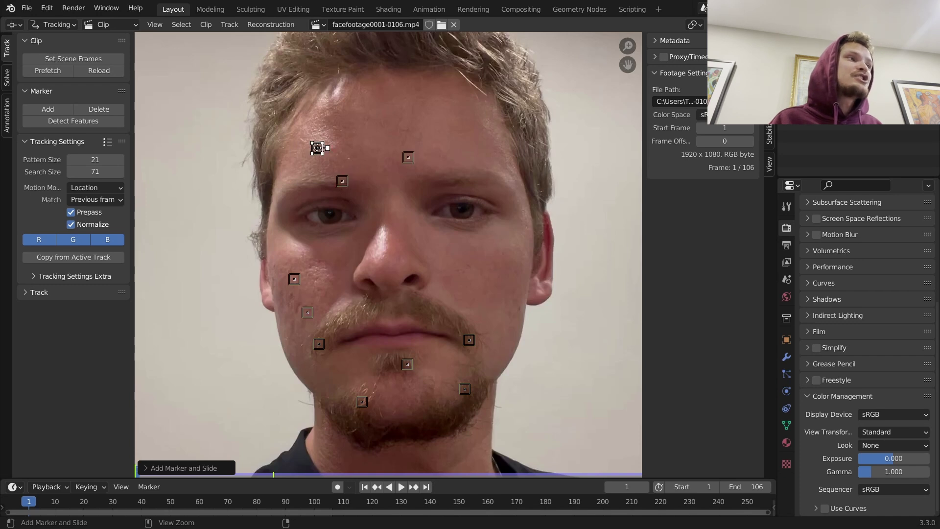
left_click(500, 180, "ctrl")
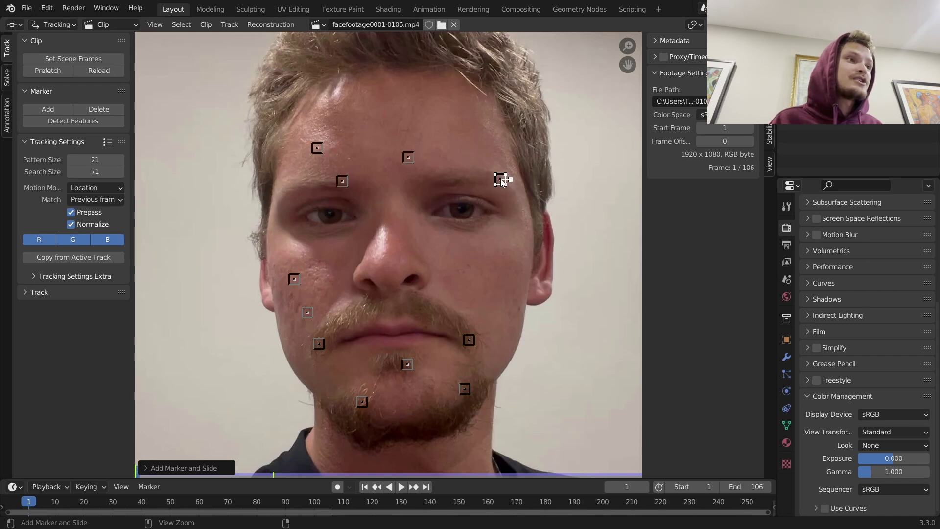
left_click(470, 267, "ctrl")
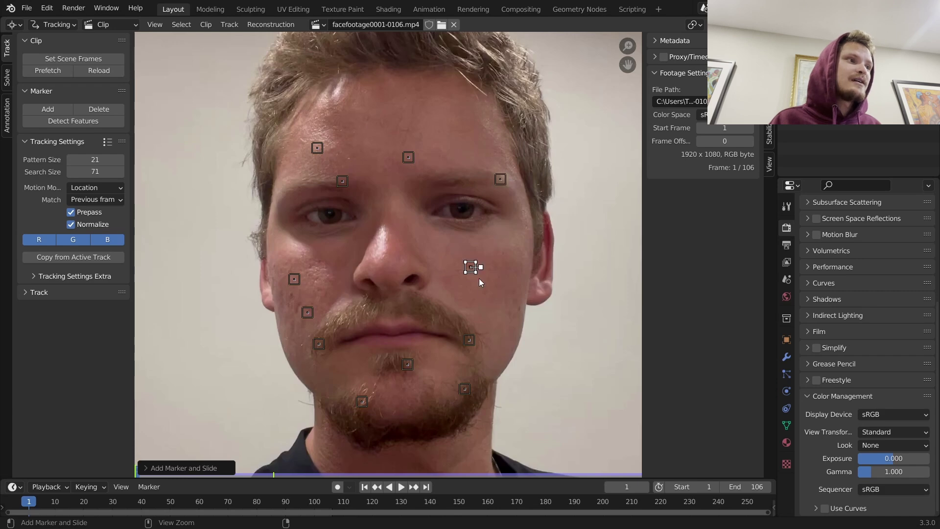
Step: Track all markers forward through the clip and lock the tracks
key("f")
key("a")
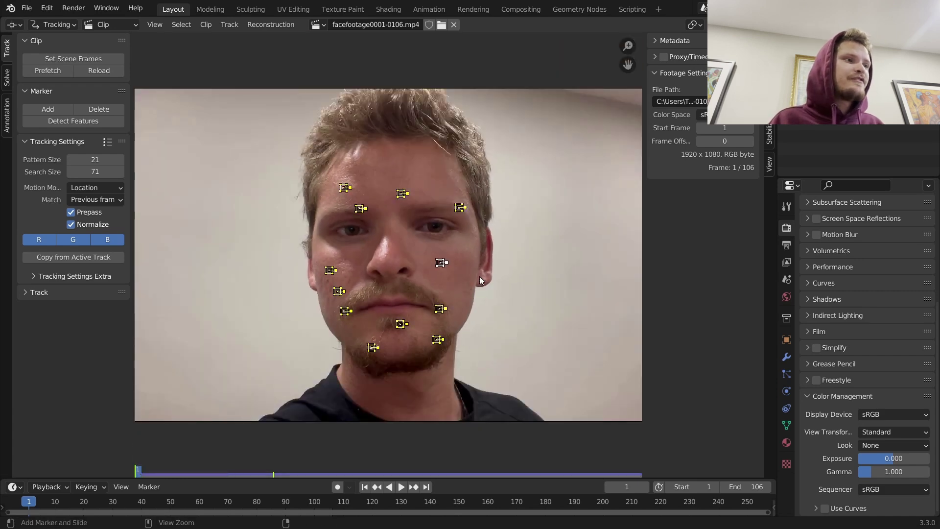
key("ctrl+t")
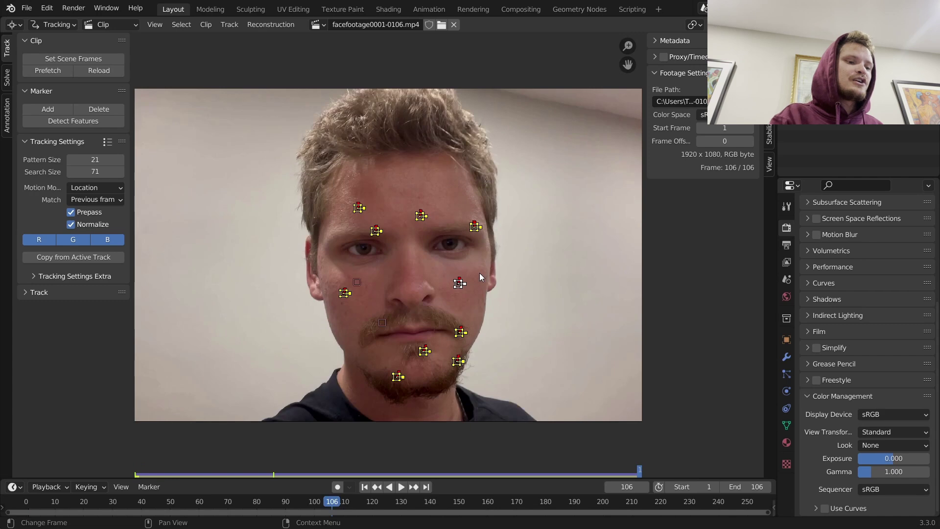
key("ctrl+l")
Step: Delete the two failed tracks on the cheek and the moustache
scroll(385, 343, "up", 3)
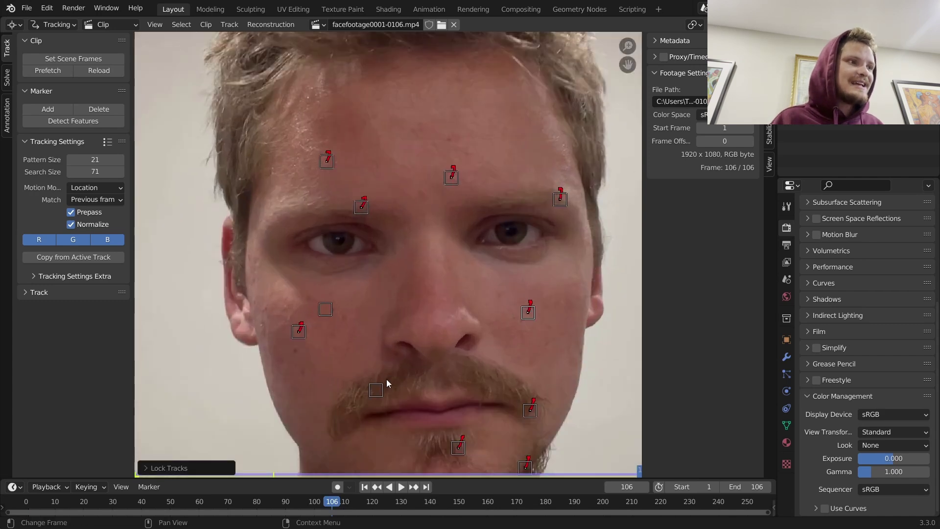
left_click(376, 390)
left_click(325, 308)
key("x")
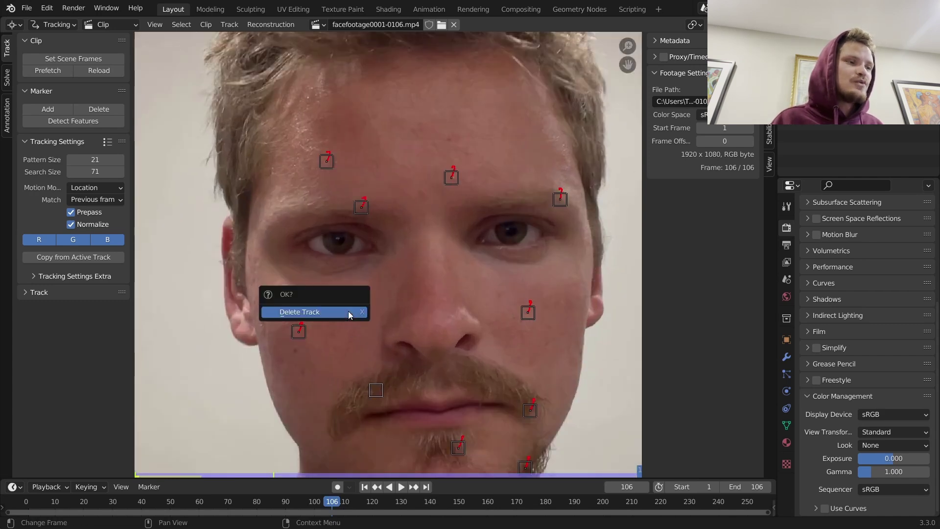
left_click(349, 312)
Step: Play back the whole face footage to check how the remaining markers follow it
key("space")
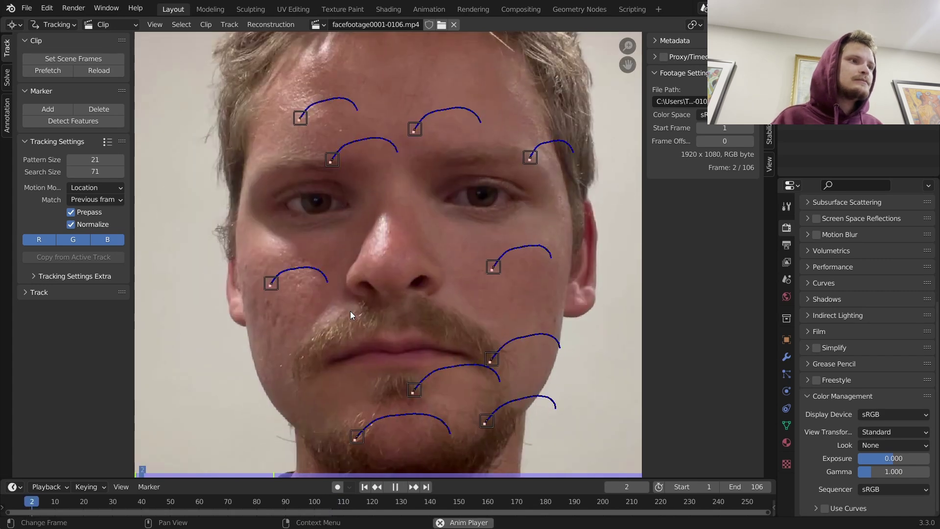
scroll(378, 260, "down", 1)
scroll(384, 265, "down", 1)
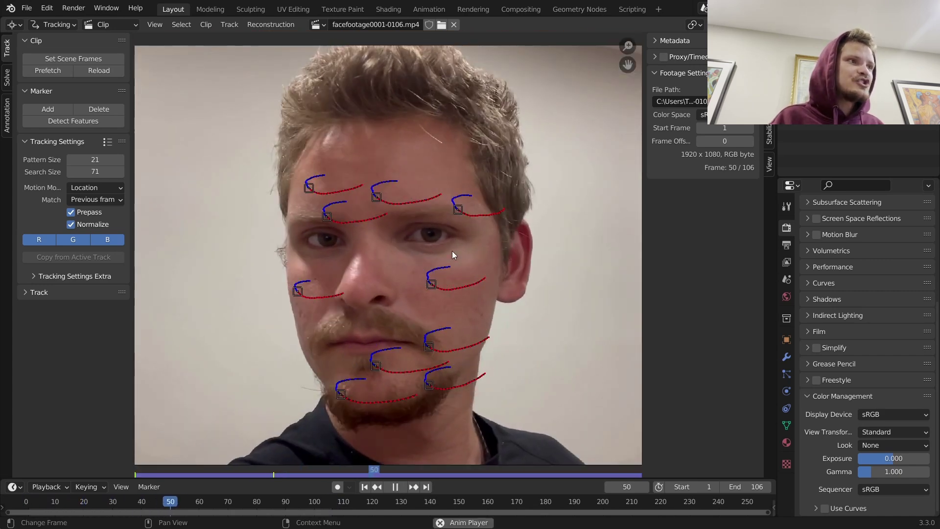
key("space")
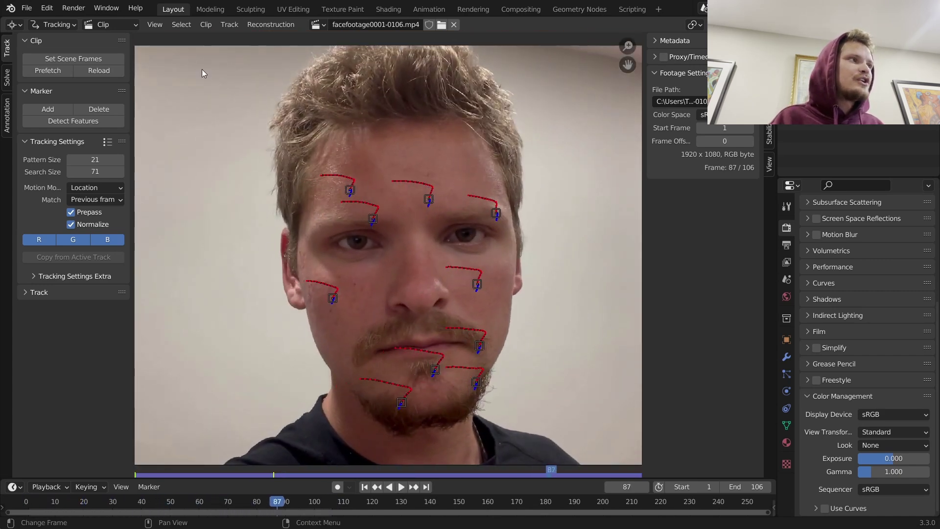
Step: Delete the two tracks whose curves stray furthest from the others in the tracking graph view
left_click(127, 25)
left_click(122, 49)
middle_click_drag(261, 178, 273, 252, "ctrl")
middle_click_drag(77, 240, 480, 247)
scroll(480, 247, "up", 3)
scroll(481, 247, "up", 2)
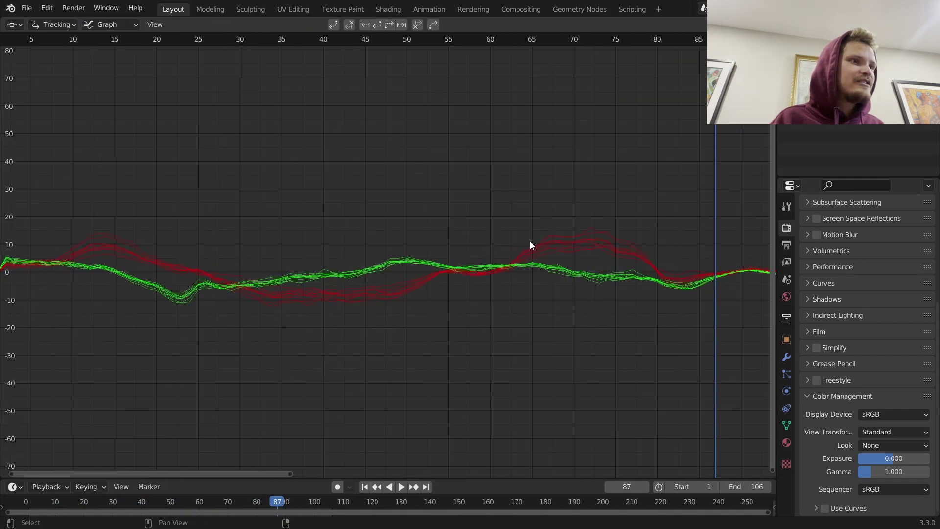
left_click(595, 224)
key("x")
left_click(595, 222)
left_click(609, 228)
key("x")
left_click(610, 228)
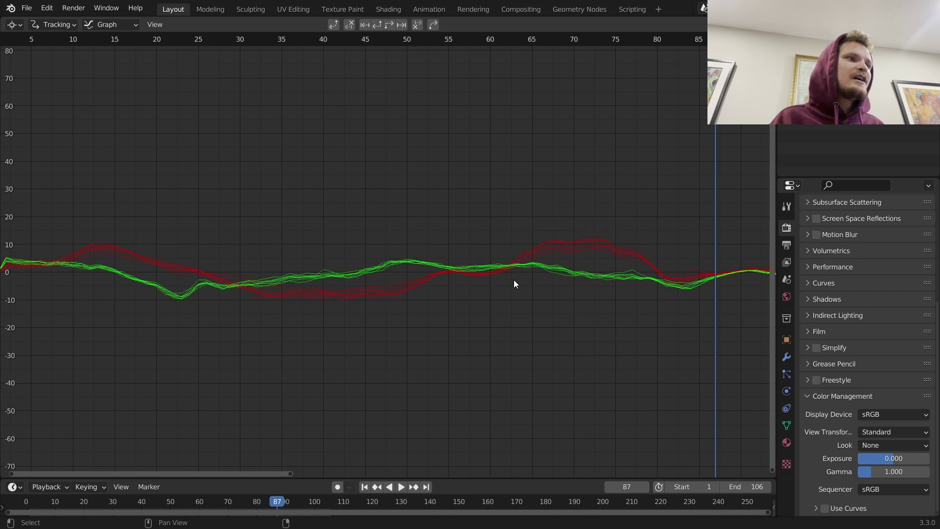
Step: Check the remaining curves towards the clip's end and return the editor to the clip view
middle_click_drag(475, 271, 330, 286)
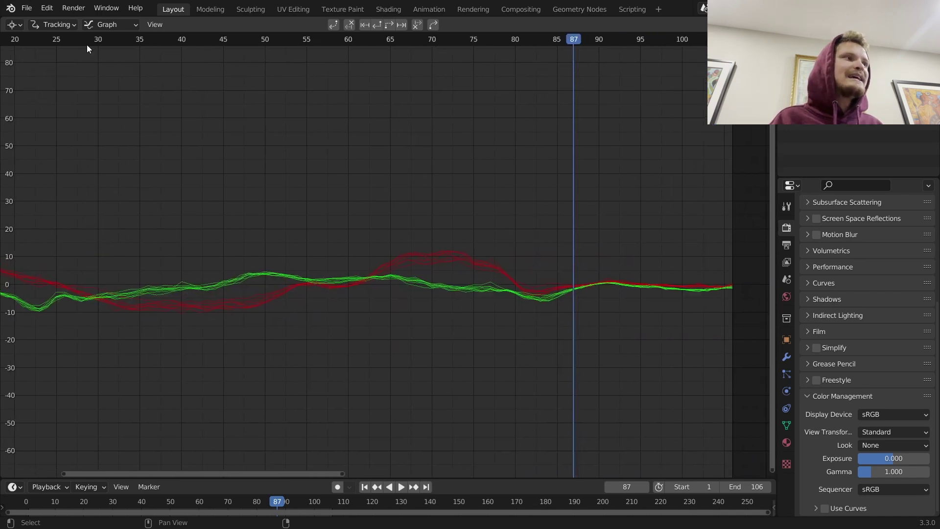
left_click(97, 25)
left_click(114, 39)
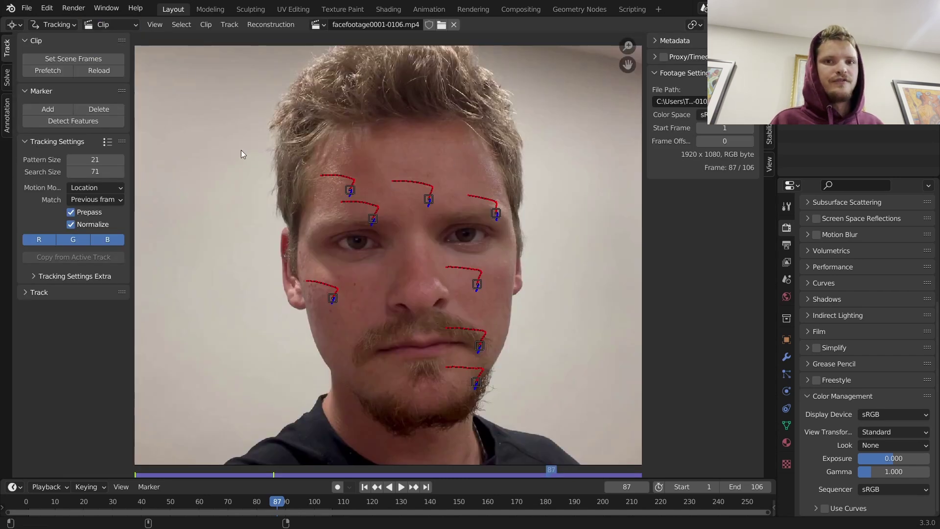
Step: Solve the camera motion from the remaining face tracks with keyframes 1 and 30
left_click(7, 81)
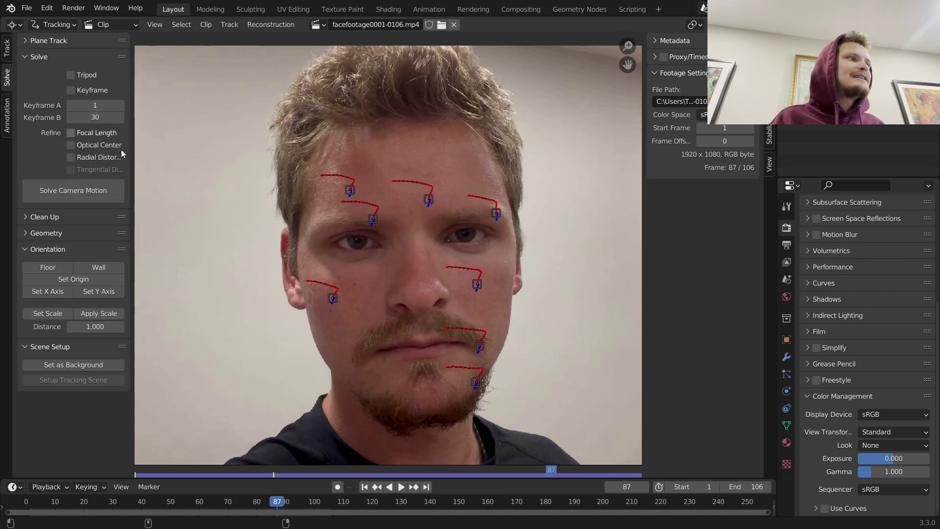
left_click(73, 190)
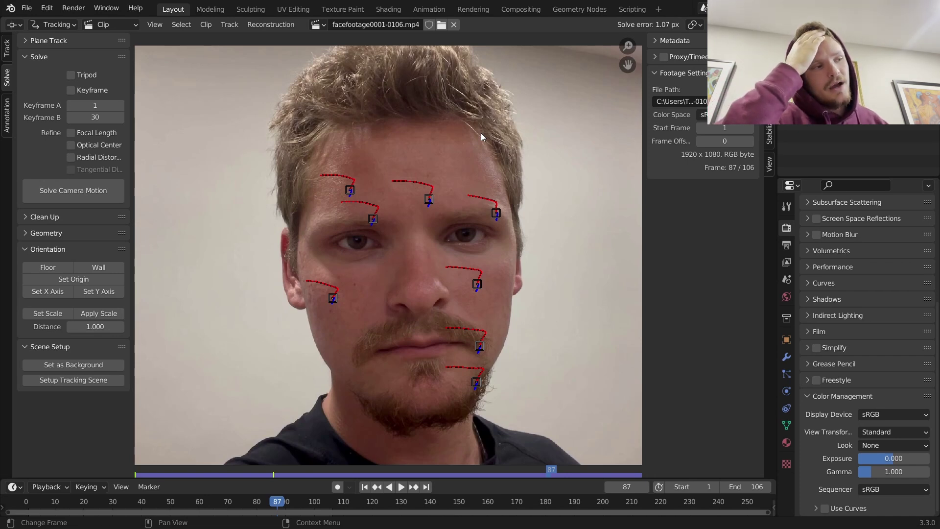
scroll(430, 143, "down", 3)
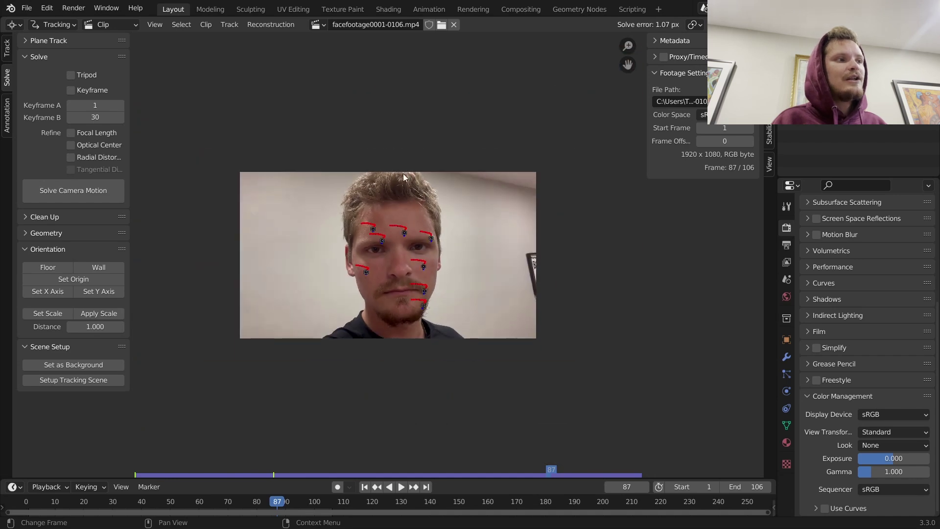
mouse_move(384, 179)
left_mouse_down()
mouse_move(411, 331)
mouse_move(427, 192)
mouse_move(383, 186)
left_mouse_up()
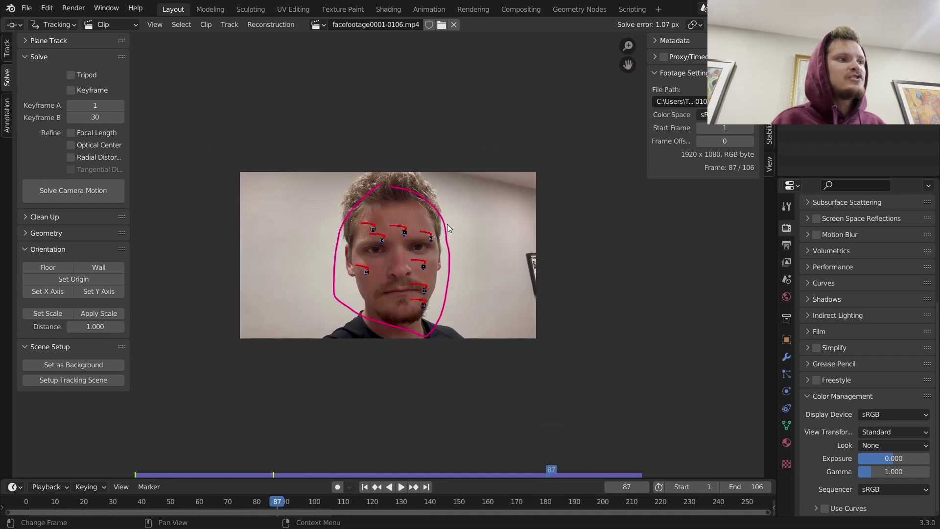
mouse_move(318, 339)
left_mouse_down()
mouse_move(367, 339)
mouse_move(551, 201)
mouse_move(323, 152)
mouse_move(238, 282)
left_mouse_up()
key("ctrl+z")
key("ctrl+z")
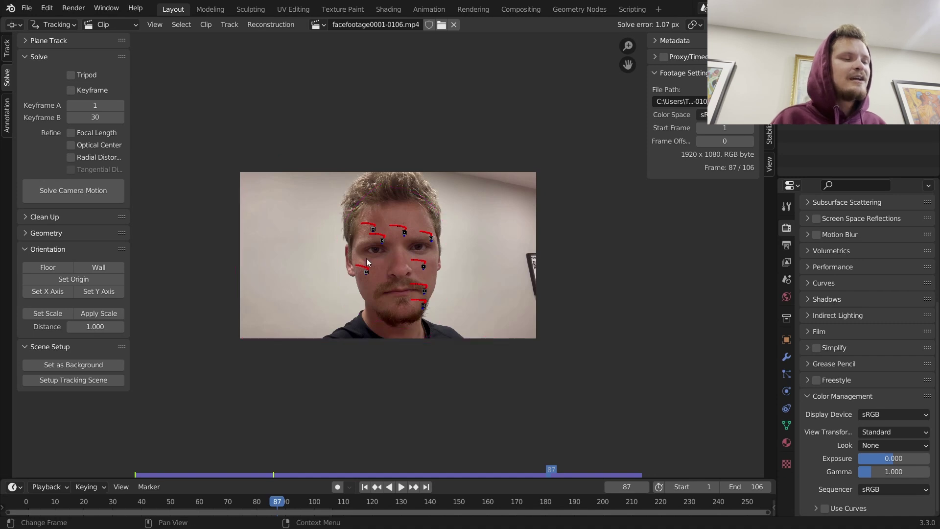
scroll(436, 256, "up", 5)
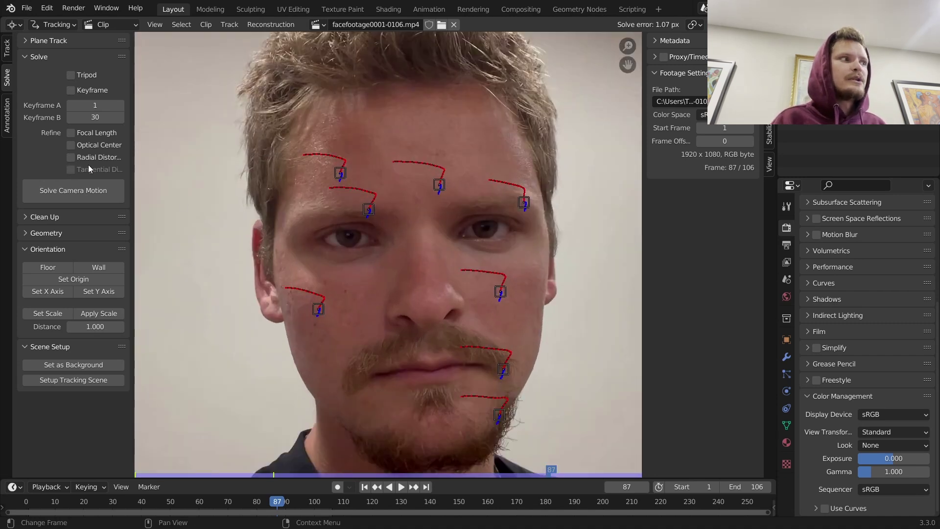
Step: Enable focal length refinement and solve the camera motion again
left_click(79, 136)
left_click(80, 190)
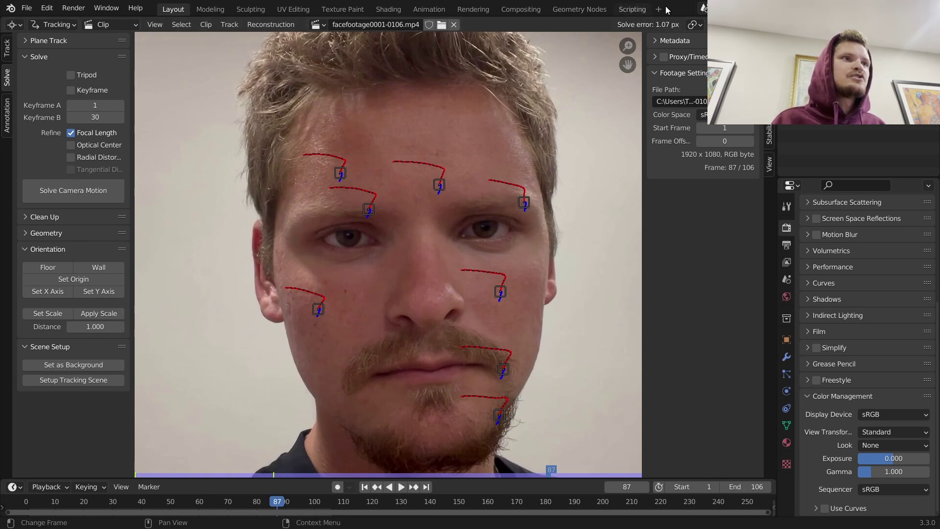
Step: Split off a 3D viewport beneath the clip editor and play the footage briefly
left_click_drag(3, 476, 20, 231)
left_click(20, 241)
left_click(34, 274)
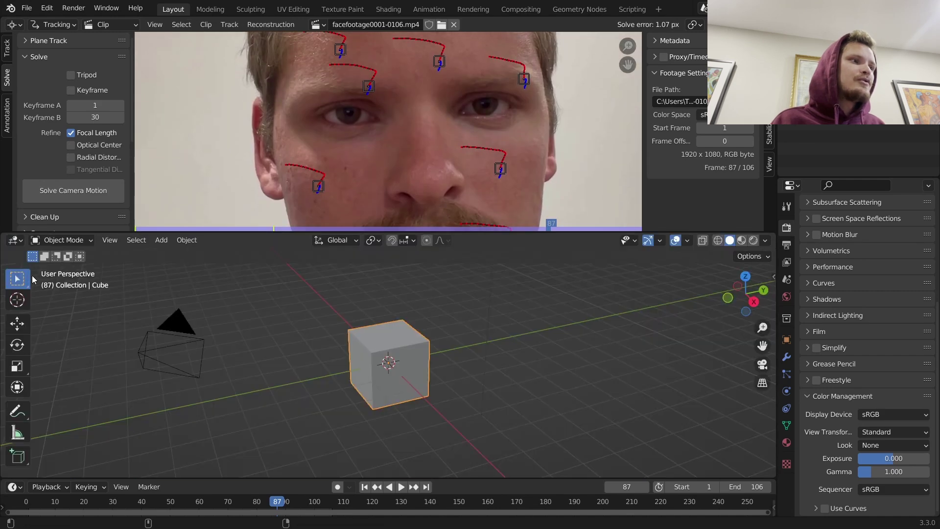
key("space")
key("space")
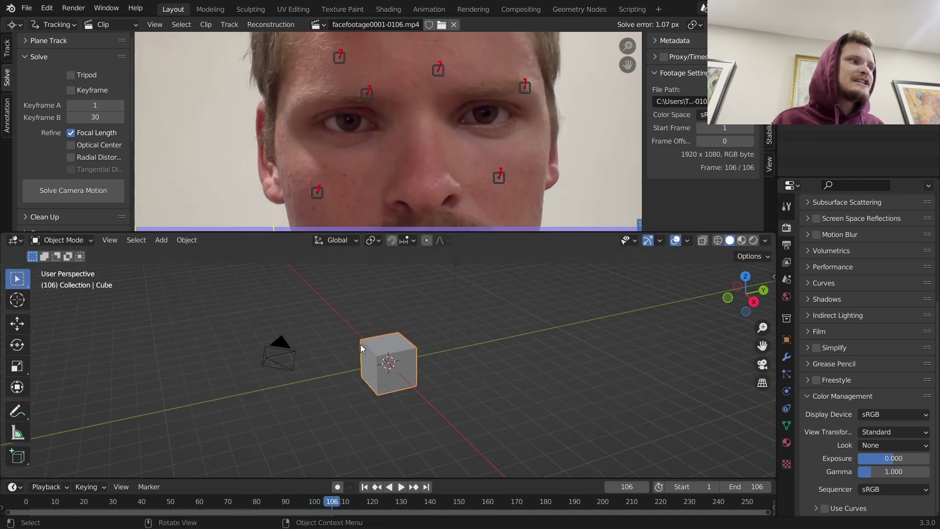
Step: Set up the tracking scene from the solved clip and play back the camera's motion in the 3D viewport
scroll(66, 177, "down", 7)
scroll(67, 176, "down", 2)
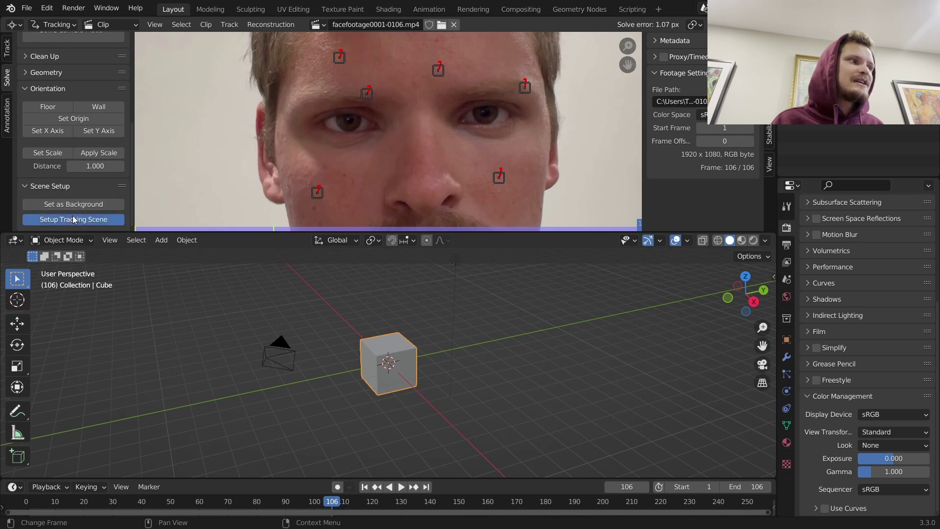
left_click(74, 219)
key("space")
key("space")
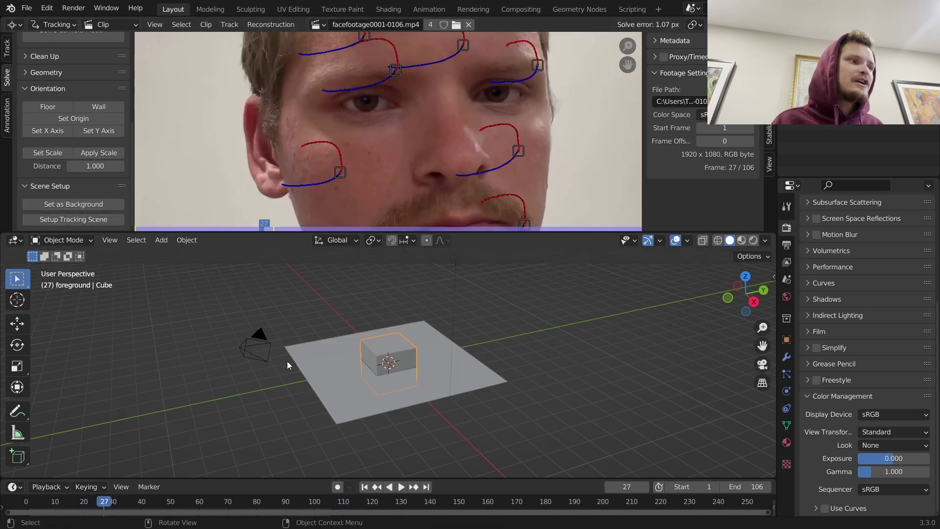
Step: Show the motion tracking overlay in the 3D viewport and play the animation to compare the camera with the track points
left_click(688, 241)
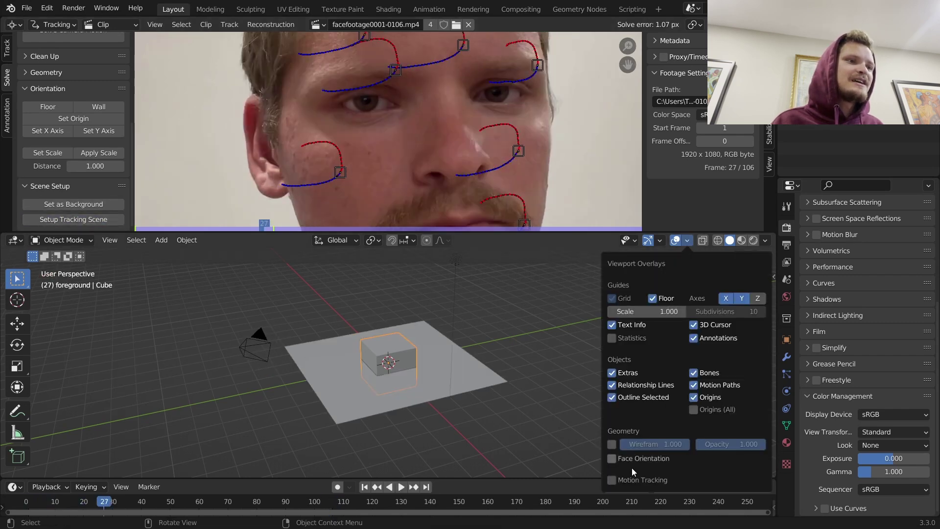
left_click(618, 480)
scroll(240, 334, "up", 2)
key("d")
mouse_move(236, 403)
left_mouse_down()
mouse_move(241, 329)
mouse_move(289, 407)
left_mouse_up()
key("ctrl+z")
scroll(422, 142, "down", 4)
key("space")
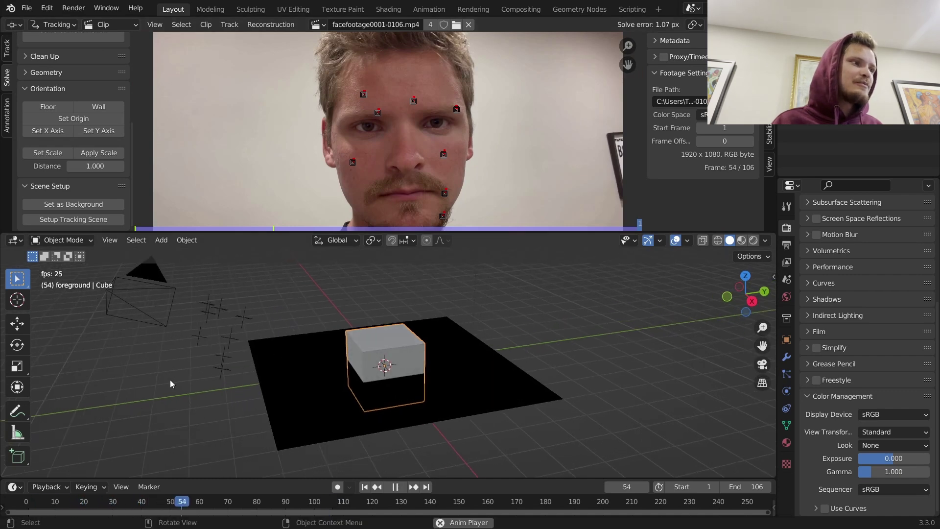
key("space")
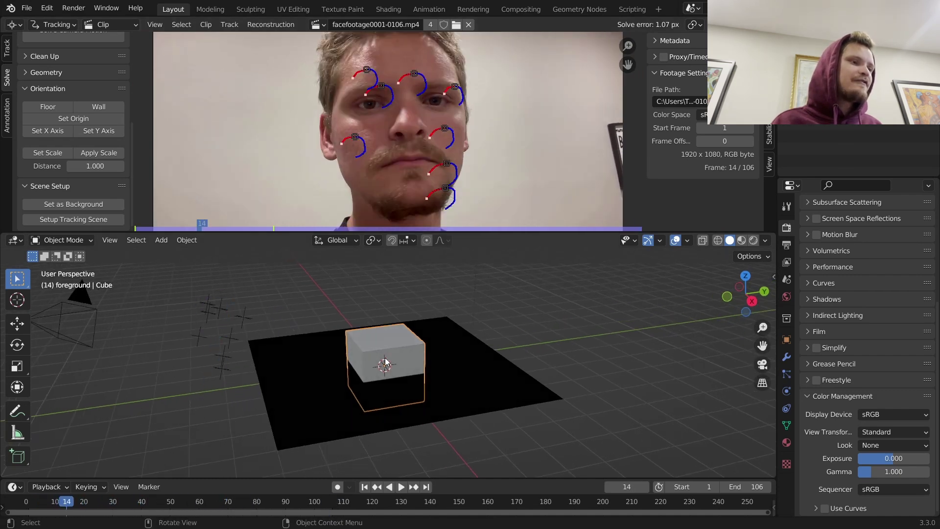
Step: Delete the ground plane from the tracking scene
left_click(430, 396)
key("x")
left_click(458, 403)
Step: Scale down the default cube and move it onto the track points in front view
left_click(400, 360)
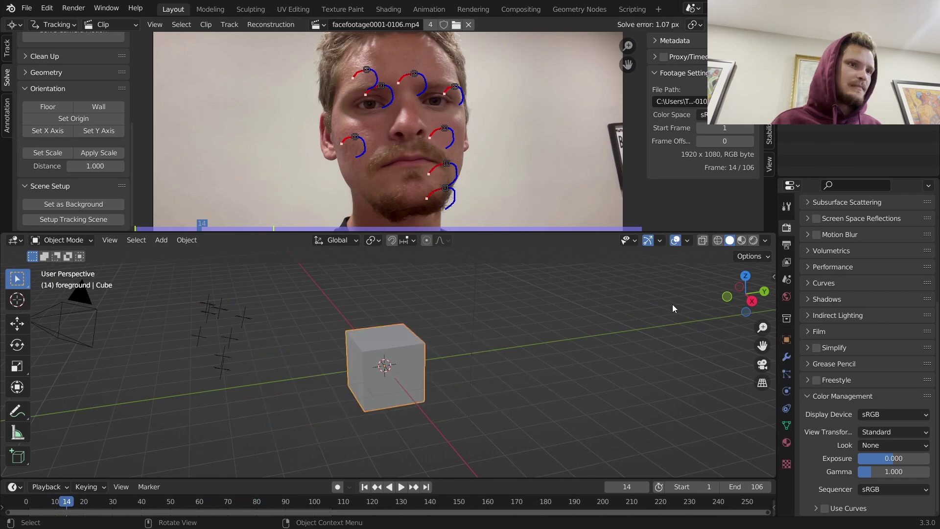
left_click(727, 295)
scroll(528, 330, "down", 3)
key("g")
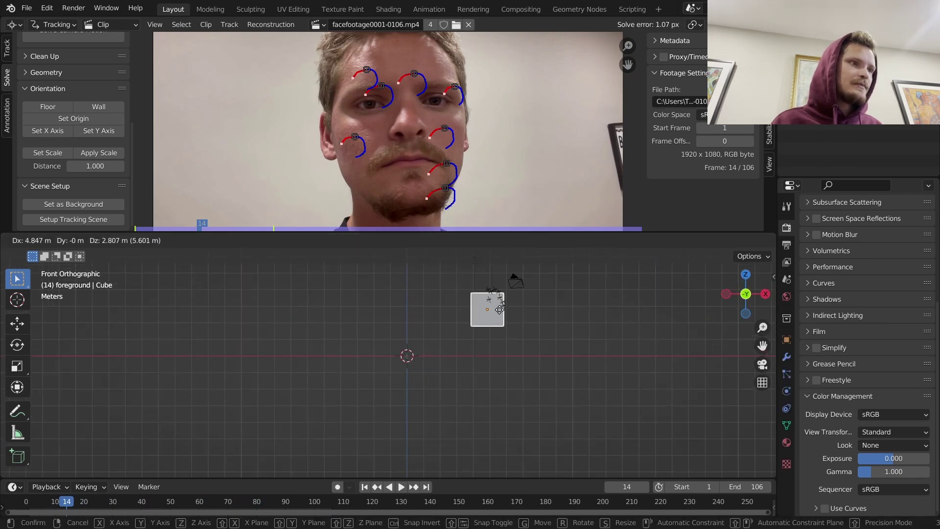
left_click(536, 303)
key("s")
left_click(516, 299)
key("g")
left_click(524, 297)
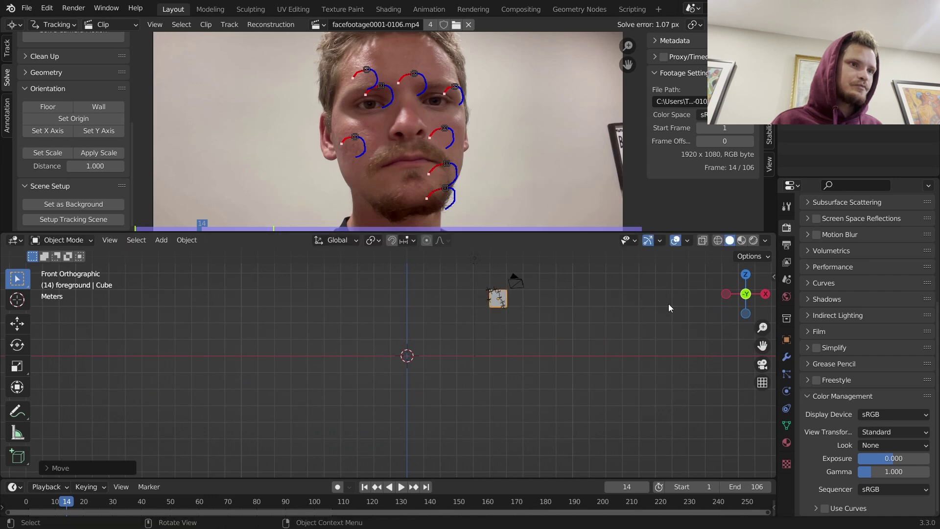
Step: Move the cube about 4.7 m in the negative Y direction onto the track points in side view
left_click(765, 294)
key("g")
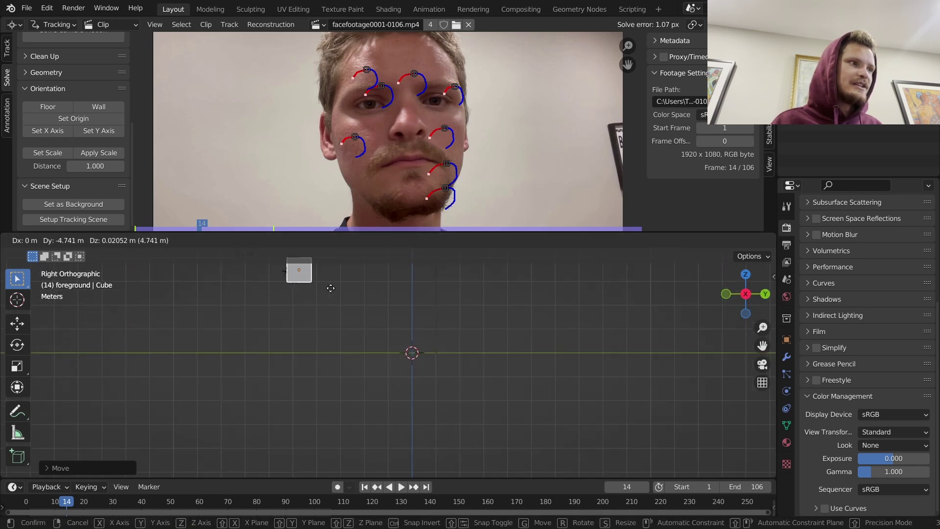
left_click(327, 292)
middle_click_drag(327, 292, 426, 359, "shift")
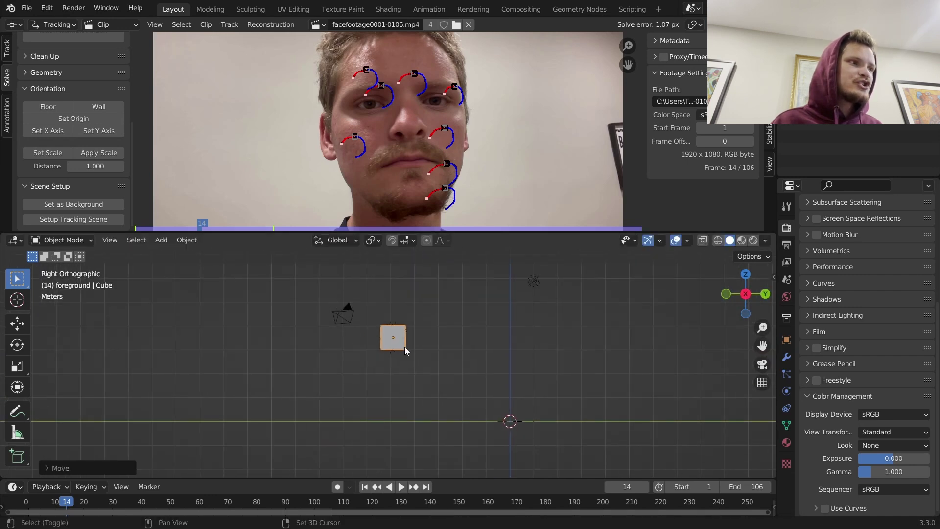
Step: Play the animation from frame 1 through the camera to check how the cube follows the face
left_click(762, 365)
key("shift+Left")
key("space")
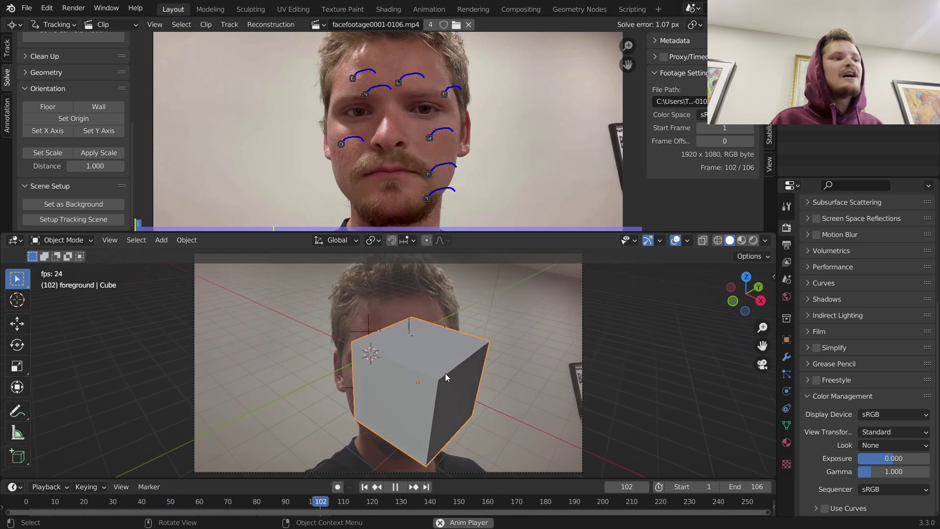
key("space")
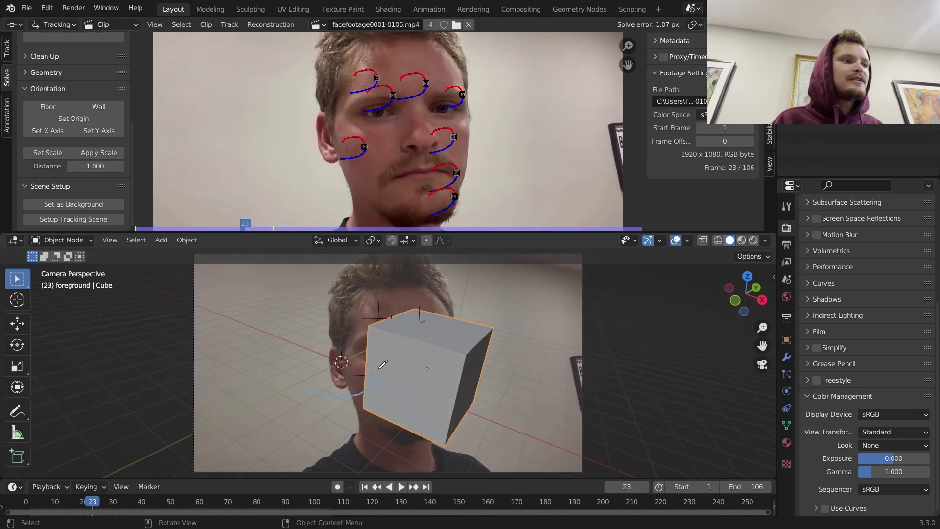
key("shift+Left")
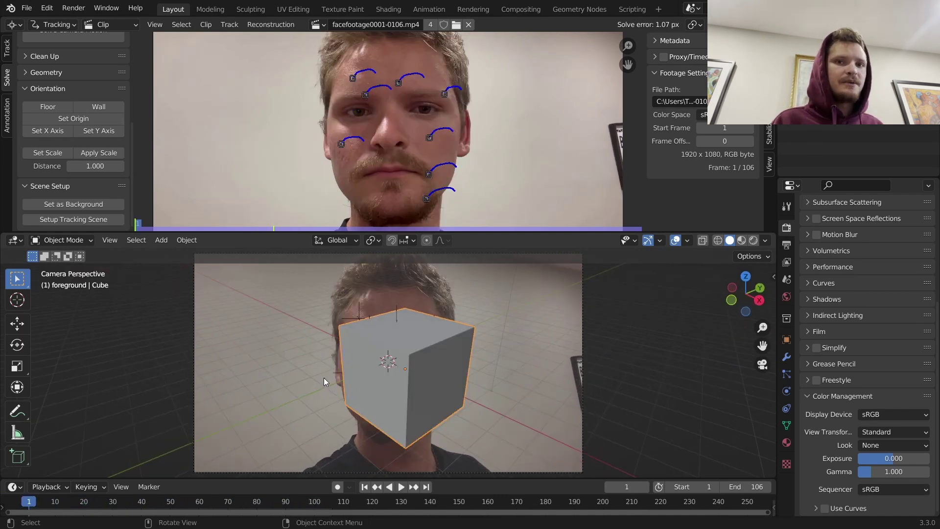
key("space")
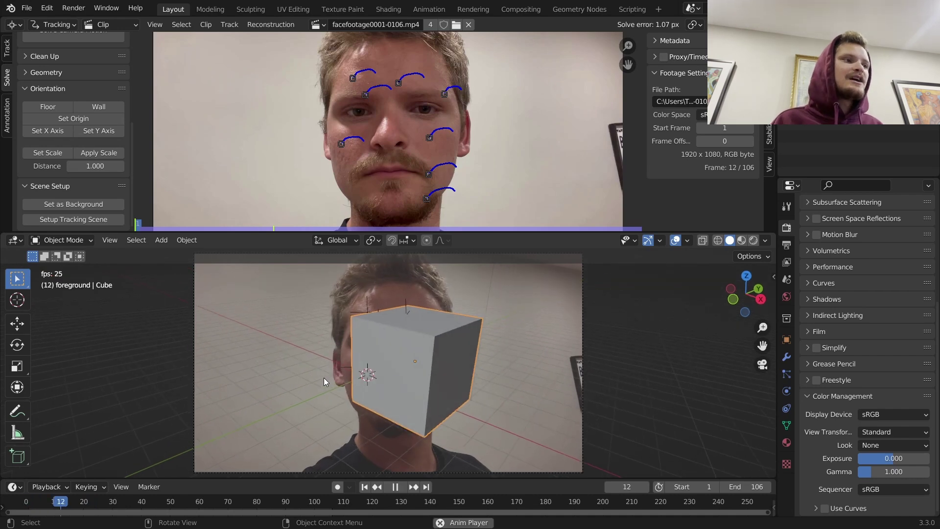
key("space")
Step: Delete the cube, leaving only the camera and track points around the face in view
middle_click_drag(333, 374, 382, 350)
key("x")
left_click(385, 344)
scroll(432, 340, "down", 2)
key("d")
mouse_move(417, 422)
left_mouse_down()
mouse_move(472, 374)
mouse_move(426, 392)
left_mouse_up()
scroll(591, 370, "down", 3)
key("ctrl+z")
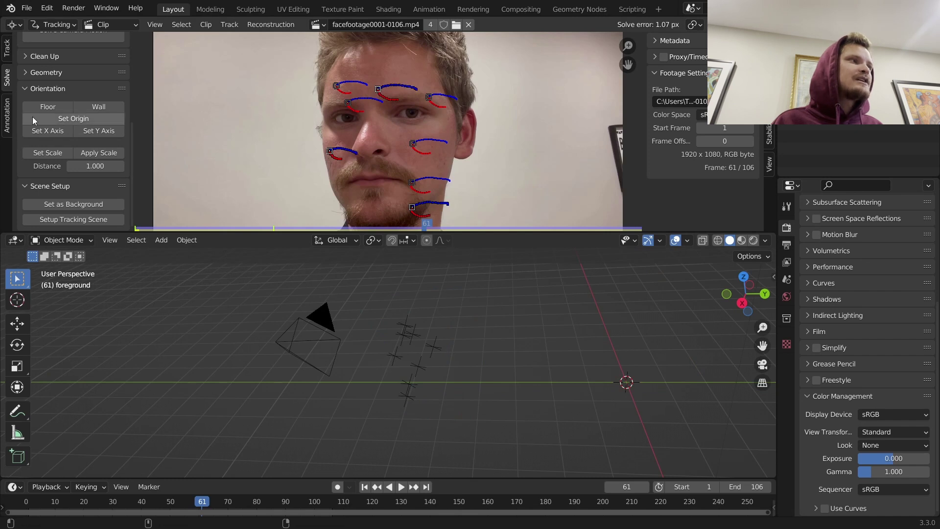
Step: Set the solve's floor and put its origin at the central forehead track, checking the orientation through the camera
left_click(48, 106)
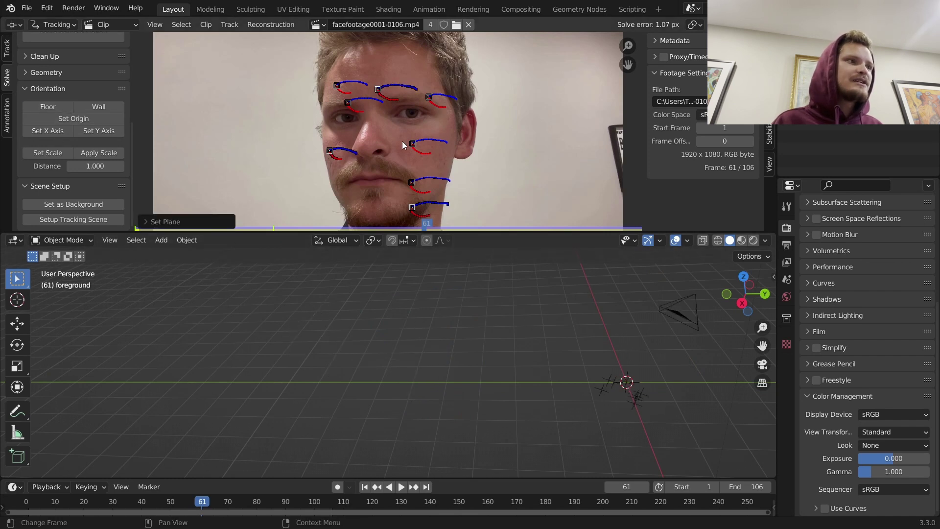
left_click(90, 120)
left_click(762, 368)
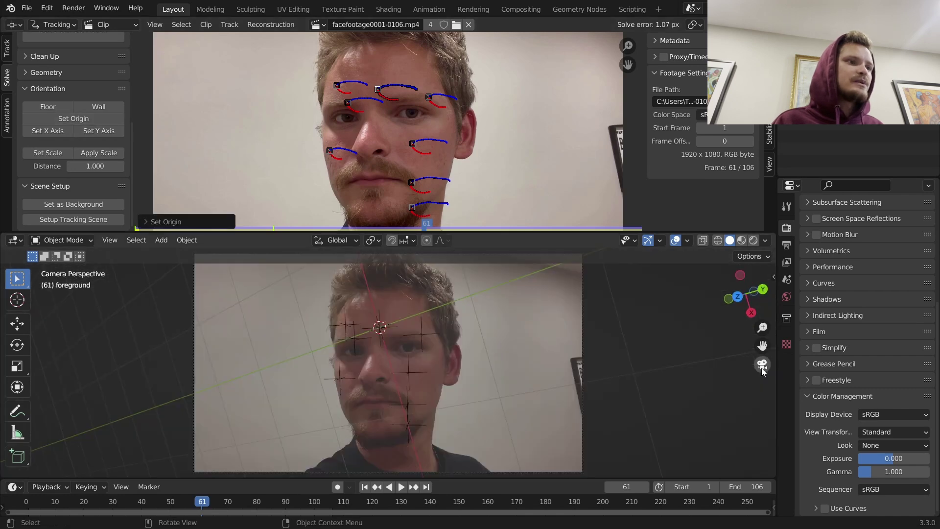
key("space")
key("space")
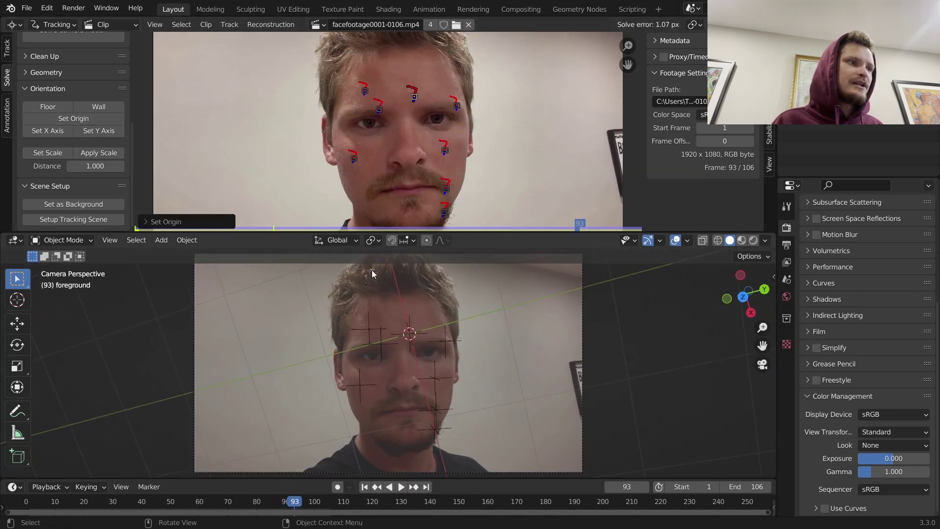
Step: Set the pivot point to the 3D cursor and enlarge the 3D viewport over the clip editor
left_click(373, 243)
left_click(395, 268)
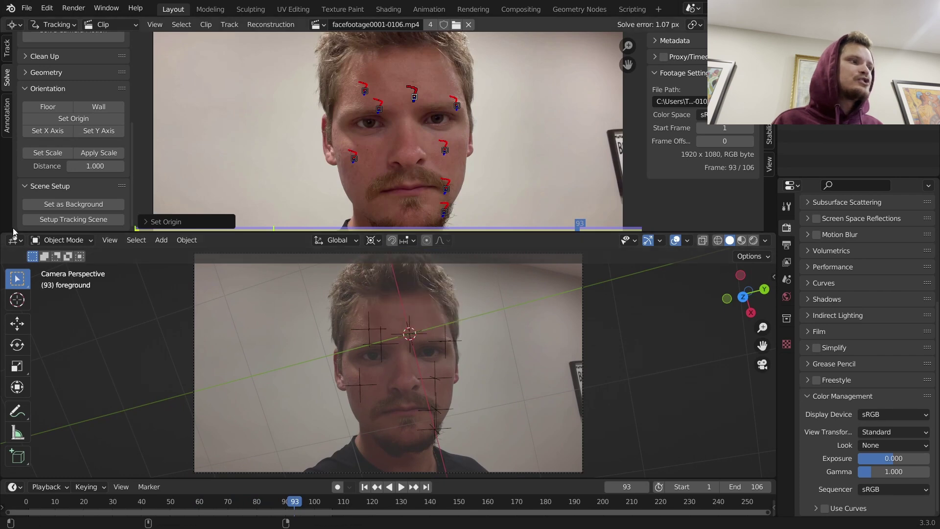
left_click_drag(2, 237, 10, 198)
scroll(352, 260, "up", 3)
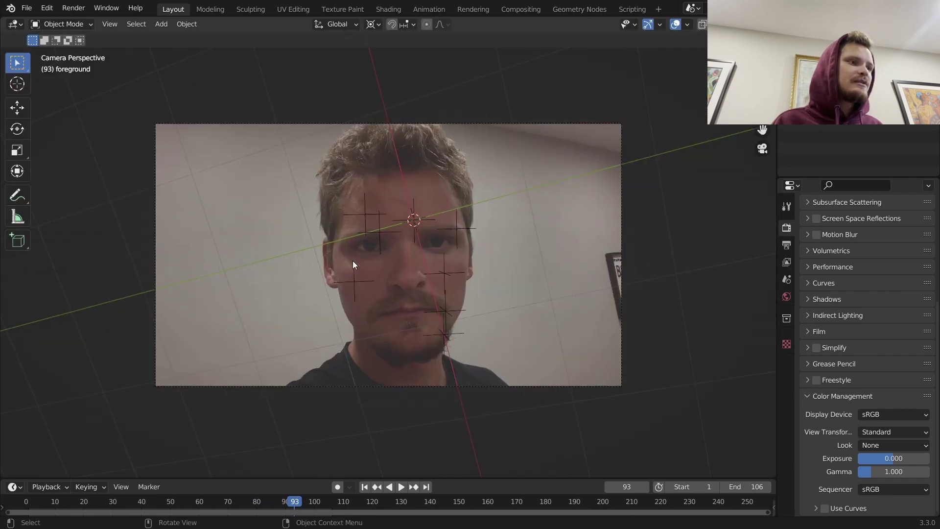
key("period")
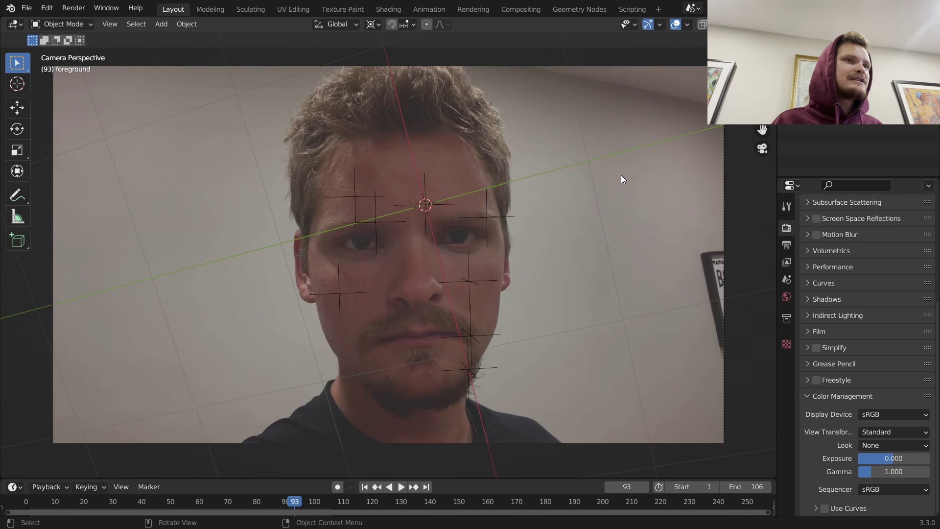
Step: Rotate the camera around the global Z axis until the red X axis runs horizontally across the face
left_click(425, 205)
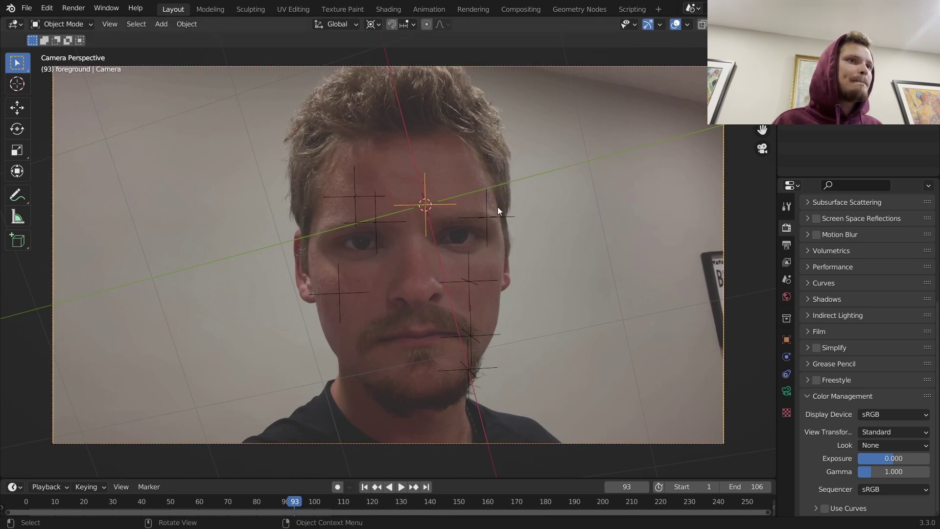
key("r")
key("z")
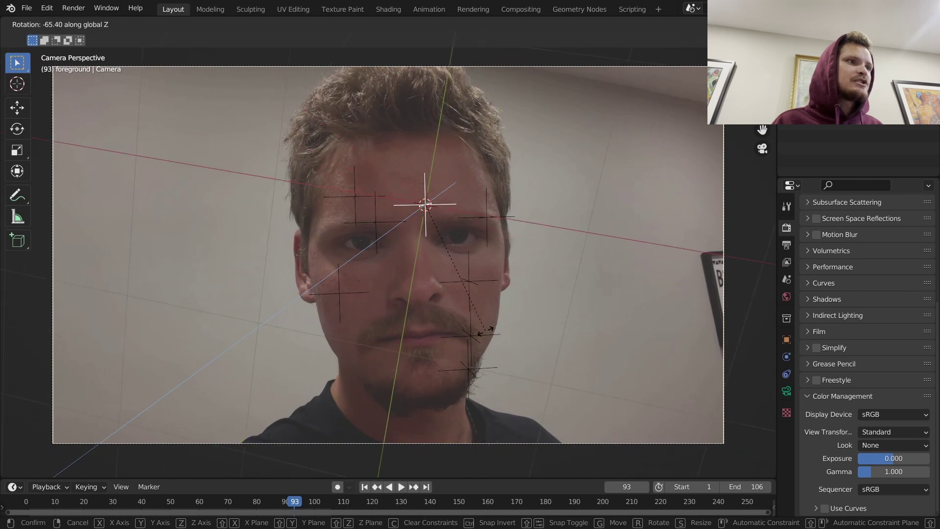
left_click(462, 328)
Step: Move the camera until the scene origin sits at the bridge of the nose and play back to check it
key("g")
key("y")
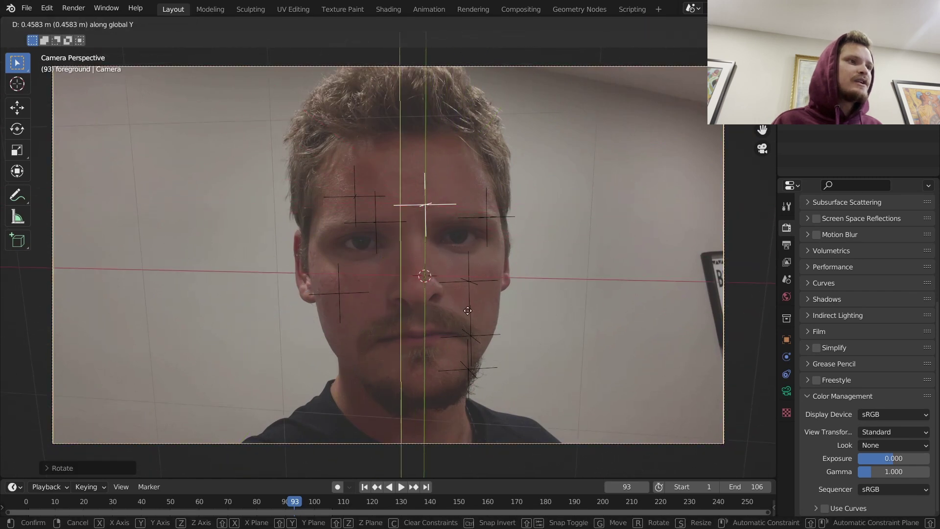
left_click(477, 318)
key("space")
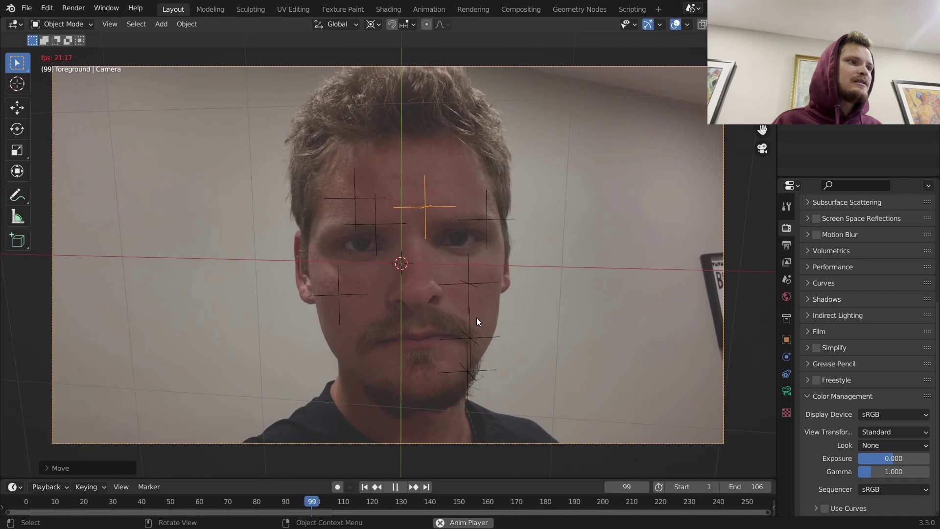
key("space")
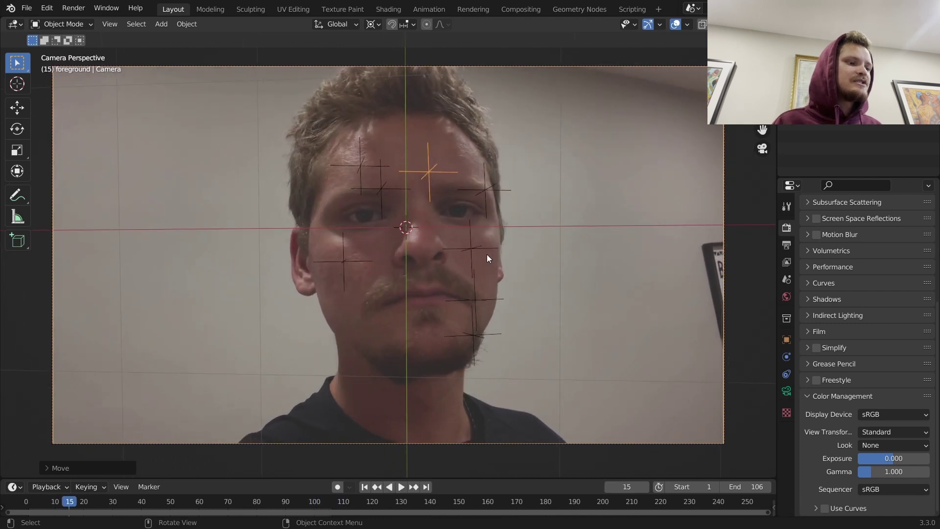
Step: Rotate the camera around the global Y axis until the red X axis lies level across the face, and play back briefly
key("r")
key("y")
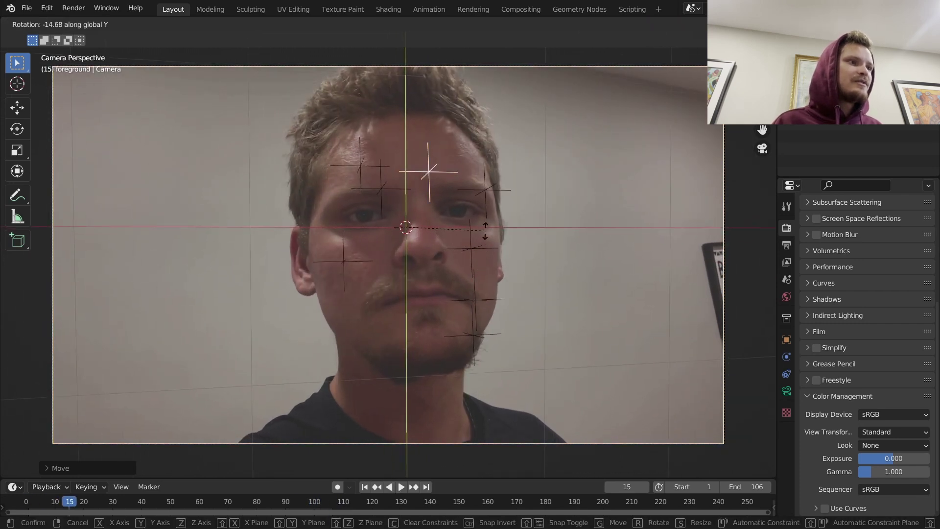
left_click(485, 231)
key("shift+Left")
key("space")
key("space")
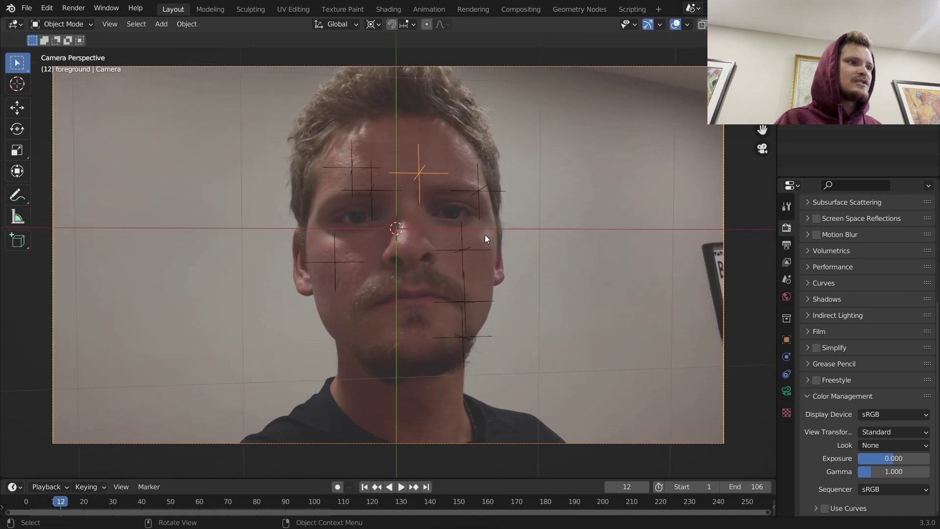
Step: Fine-tune the camera position so the scene origin sits at the bridge of the nose, and check it during playback
key("g")
left_click(481, 230)
key("space")
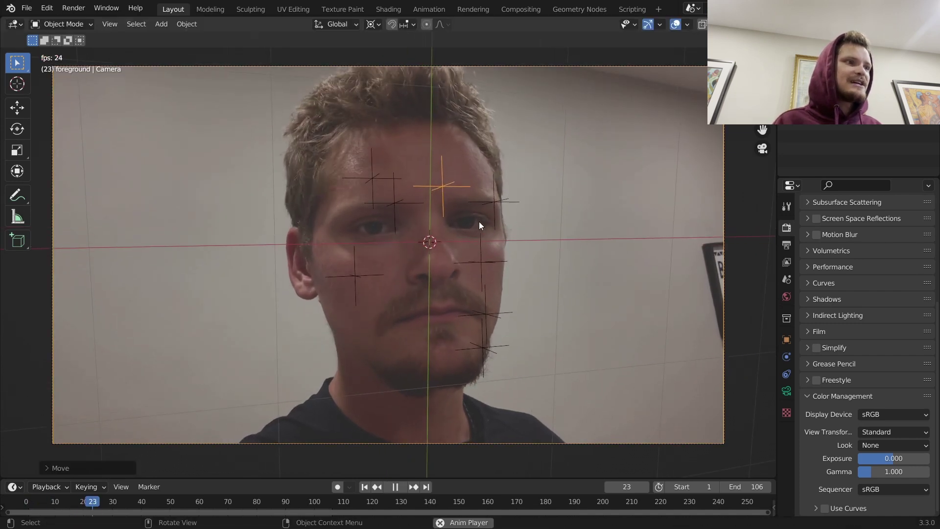
Step: Add a cube at the origin, scale it down to roughly face size and play back to test the track
key("shift+a")
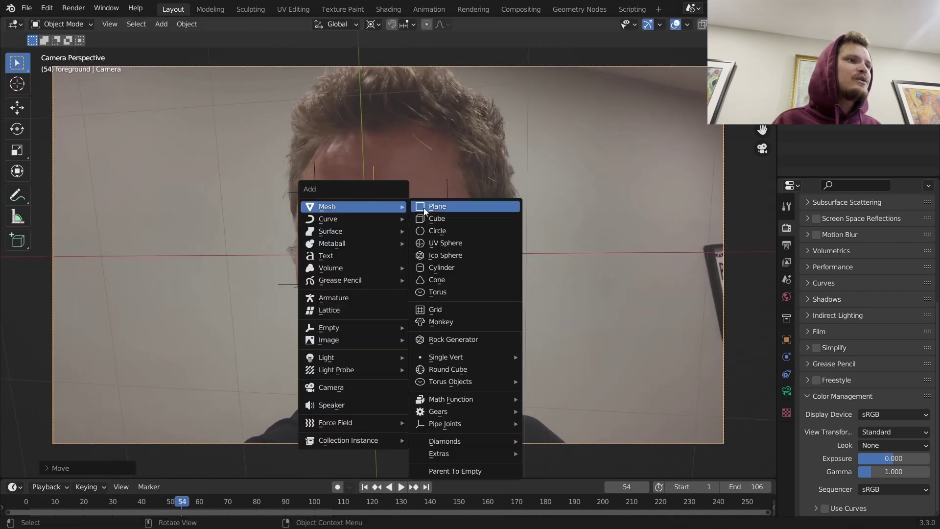
left_click(437, 219)
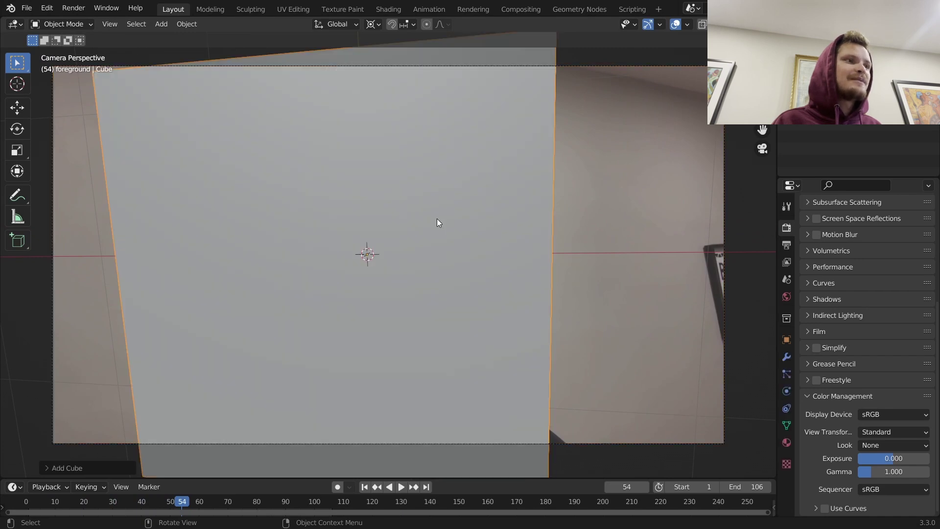
key("s")
left_click(528, 237)
key("space")
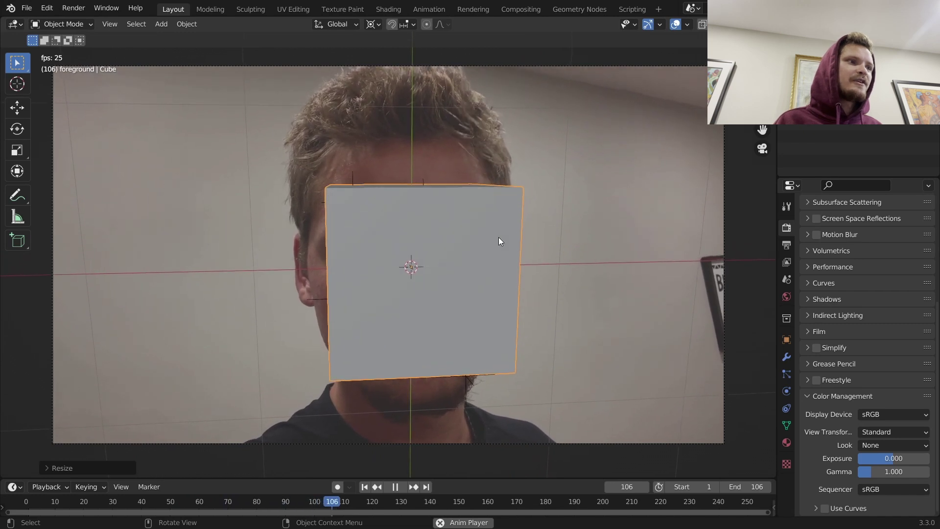
key("space")
Step: Delete the test cube and return to the first frame
key("x")
left_click(499, 237)
key("shift+Left")
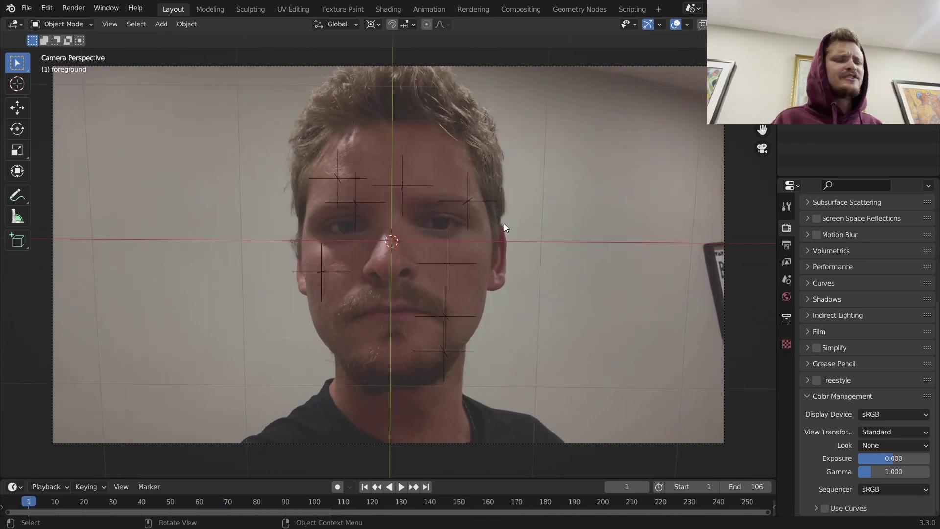
Step: Add a plane at the origin and raise it along the global Z axis in front of the track points
key("shift+a")
mouse_move(341, 186)
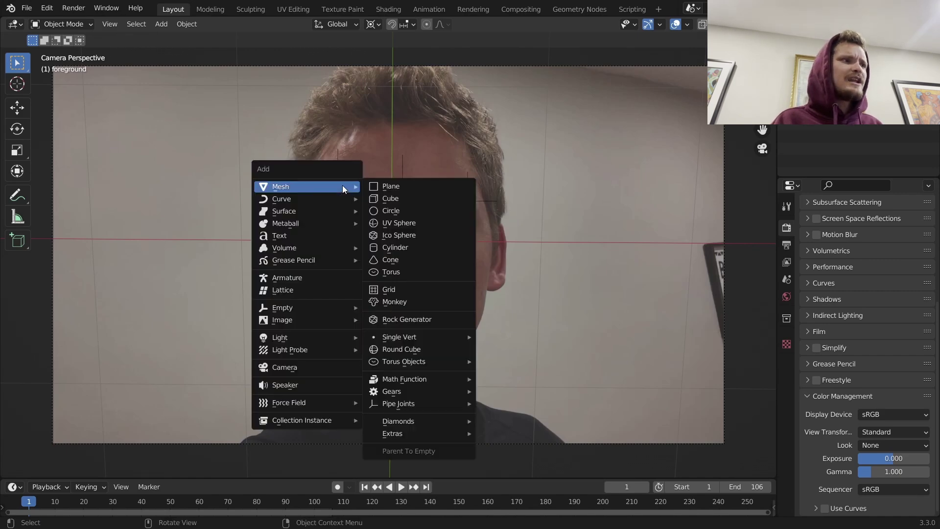
left_click(399, 185)
middle_click_drag(399, 185, 481, 155)
key("g")
key("z")
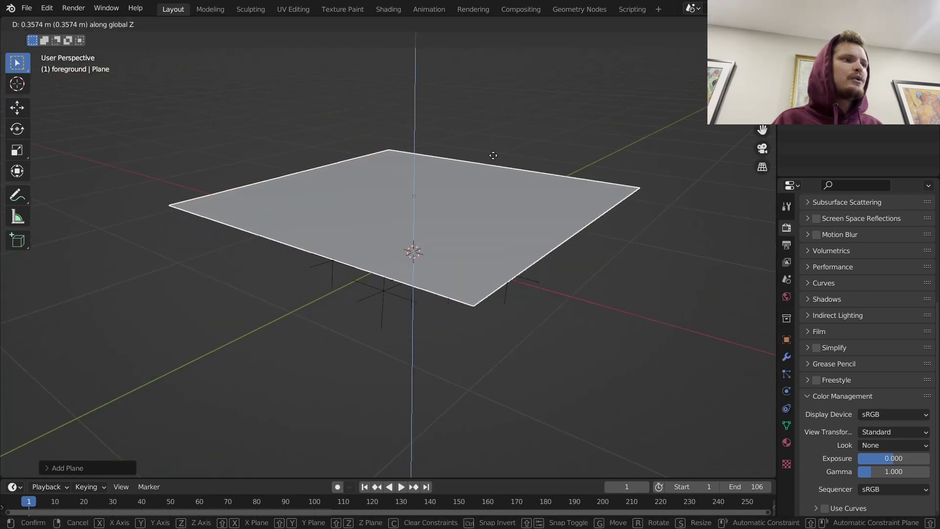
left_click(483, 110)
Step: Check the plane through the camera in wireframe during playback, and delete it
left_click(767, 145)
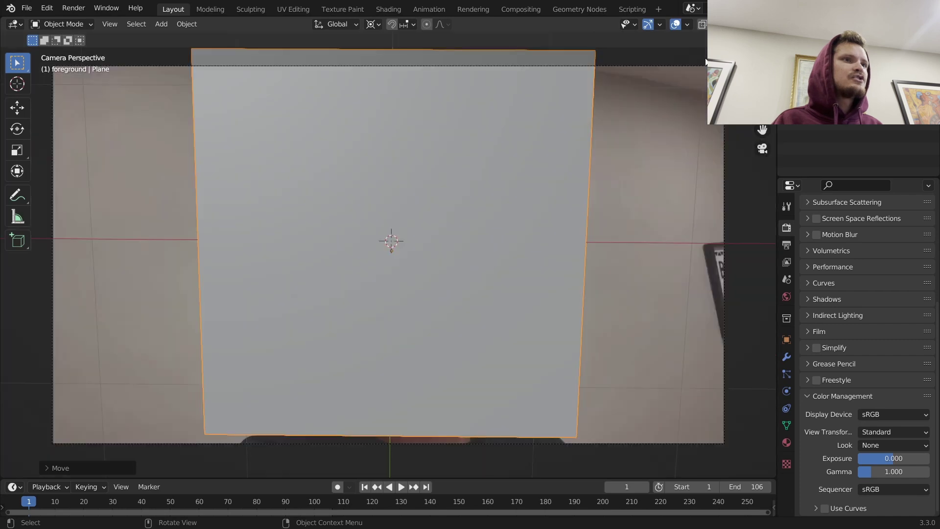
key("shift+z")
key("space")
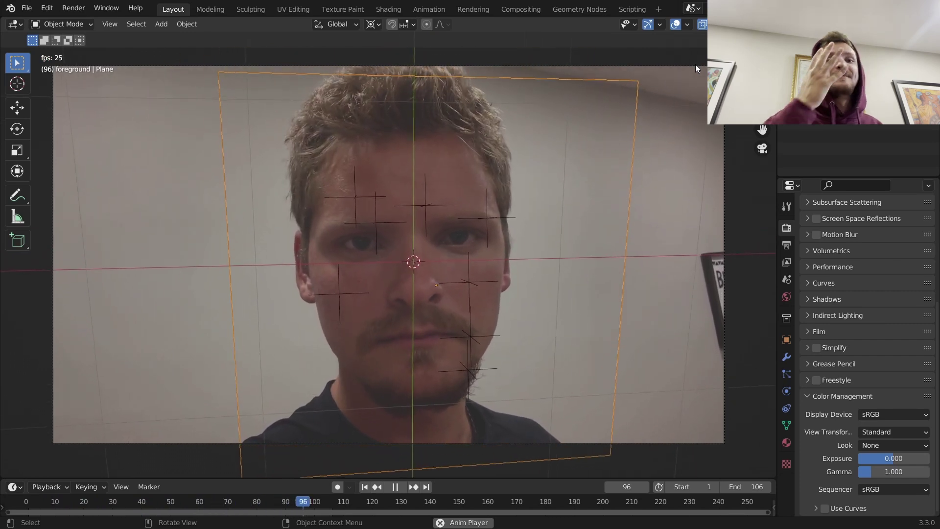
key("x")
left_click(551, 200)
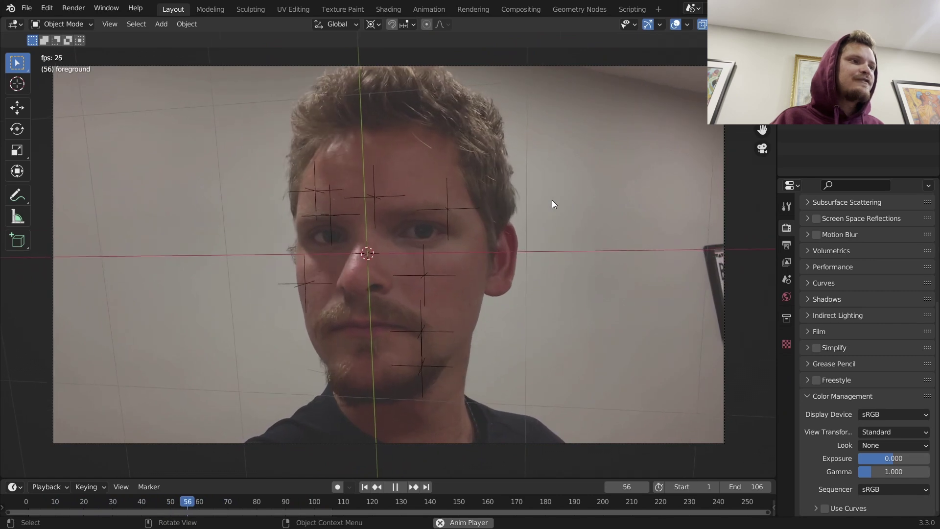
Step: Try a monkey mesh at the origin, play back the shot to see how it follows the face, and undo adding it
key("space")
key("shift+a")
mouse_move(375, 211)
left_click(421, 327)
key("space")
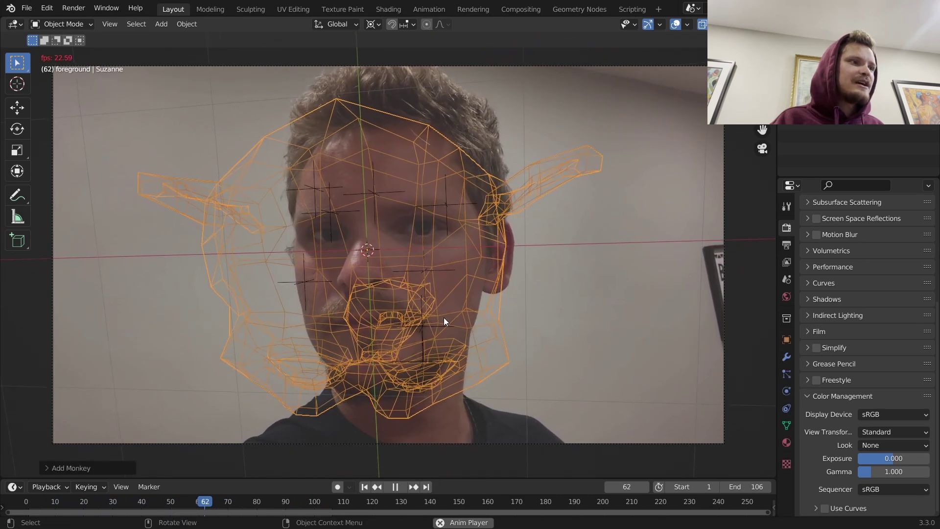
key("ctrl+z")
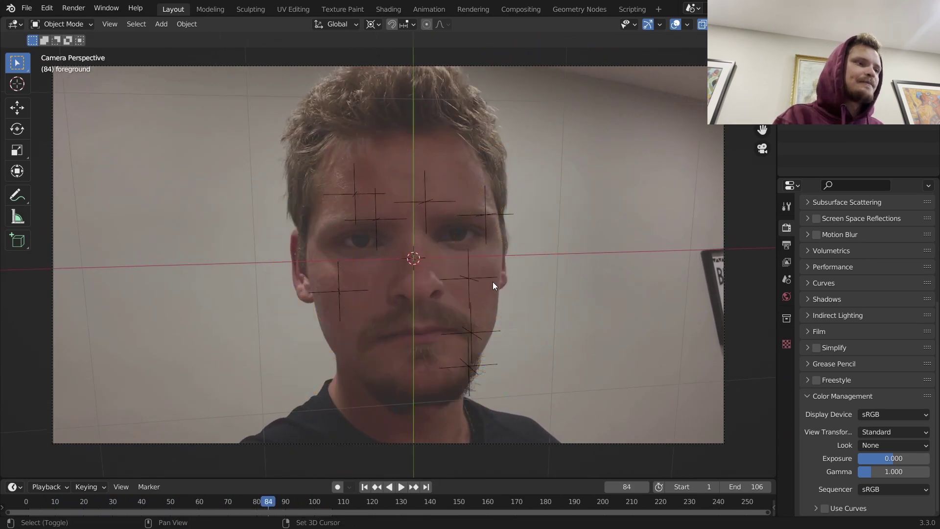
Step: Return to the first frame and save the file to the Desktop as themonstatutorialshit.blend
key("shift+Left")
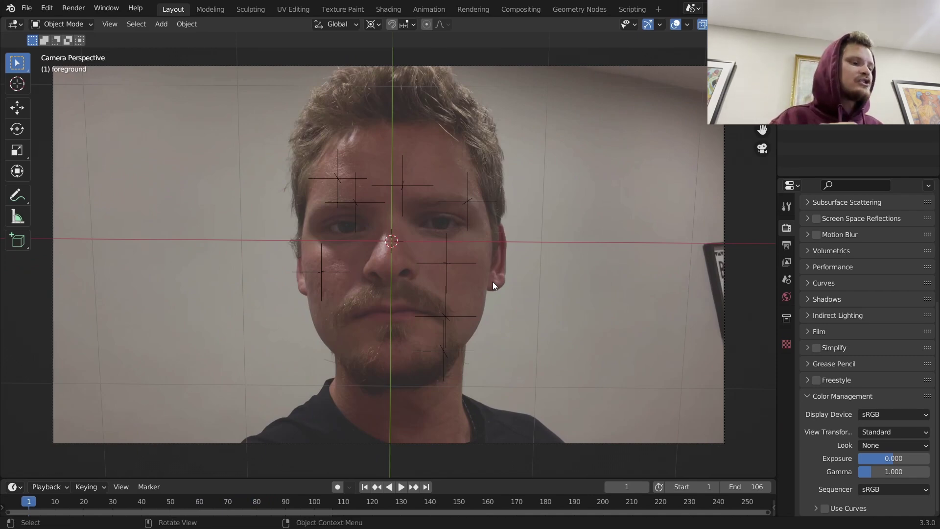
key("ctrl+s")
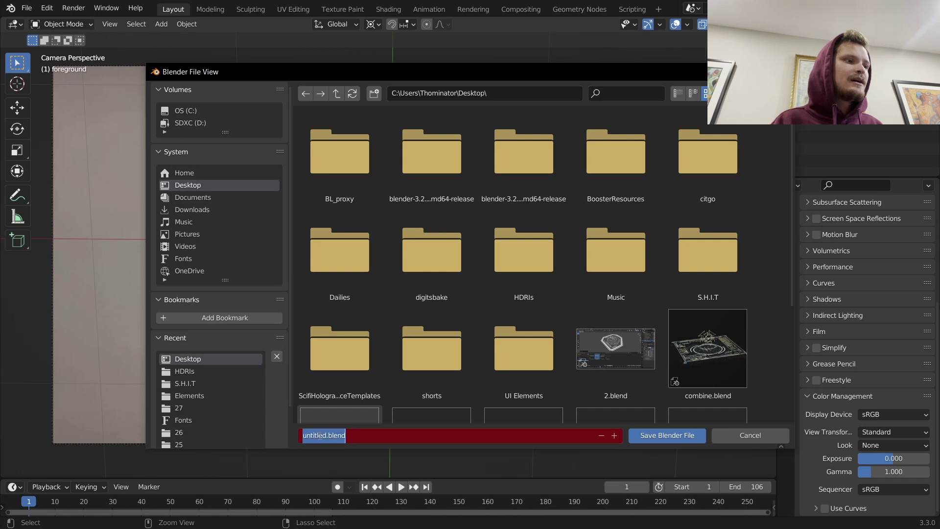
type("themonstatutorialsh")
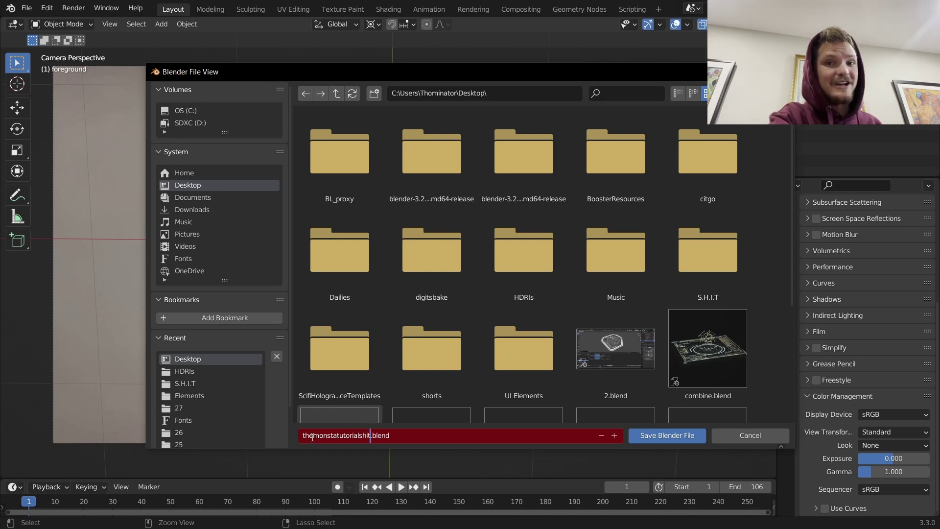
key("Return")
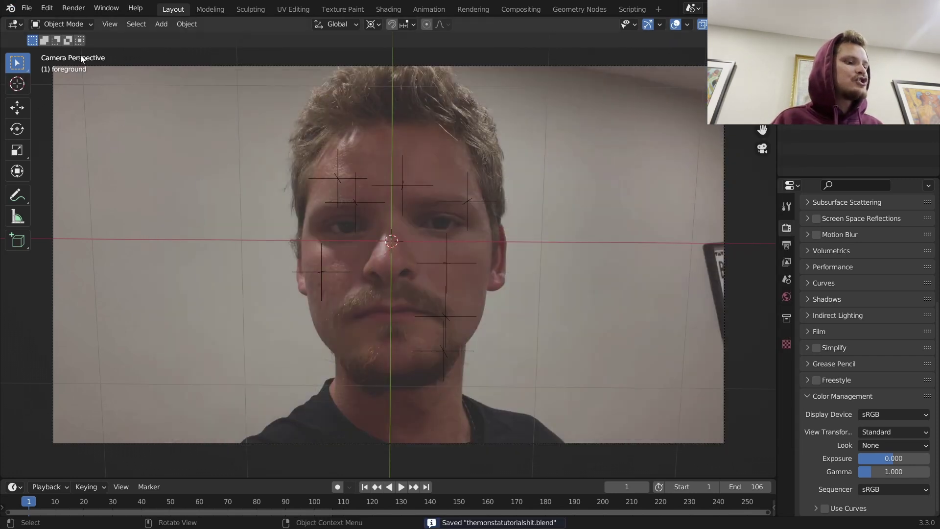
Step: Start a new file and split the 3D viewport into two stacked areas
key("ctrl+n")
left_click(253, 116)
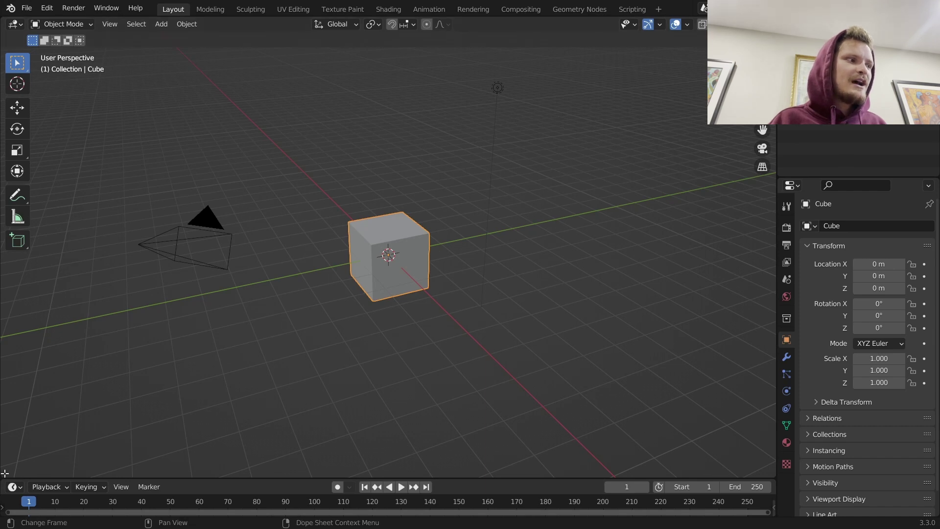
left_click_drag(4, 473, 7, 268)
Step: Turn the lower area into an Asset Browser showing the S.H.I.T library
left_click(14, 277)
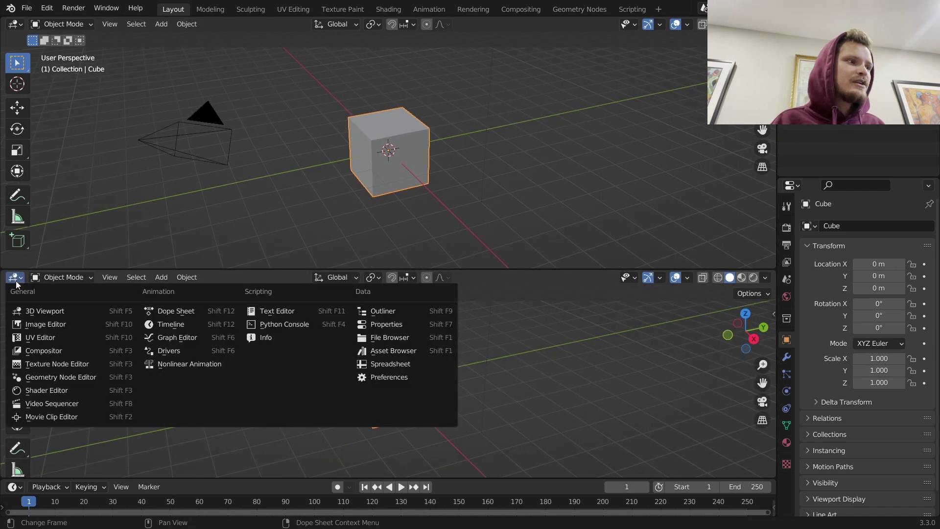
left_click(409, 352)
left_click(43, 295)
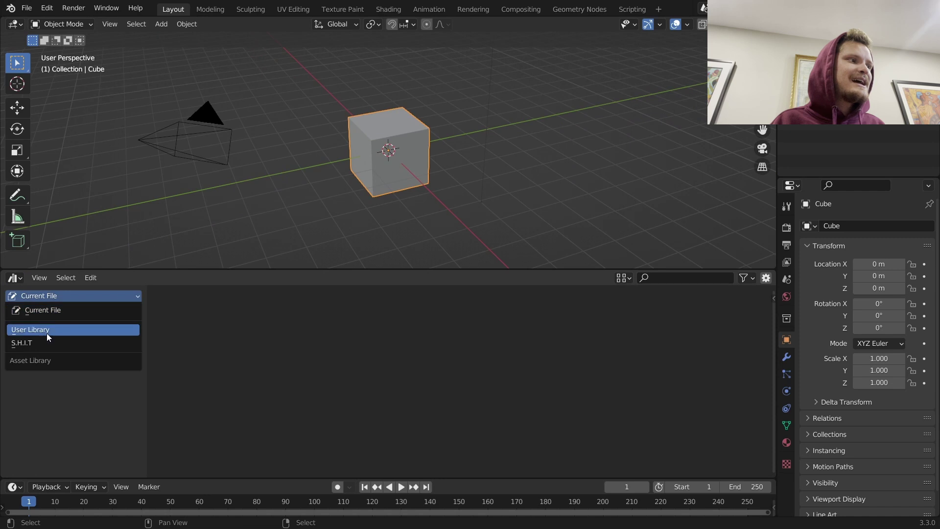
left_click(41, 342)
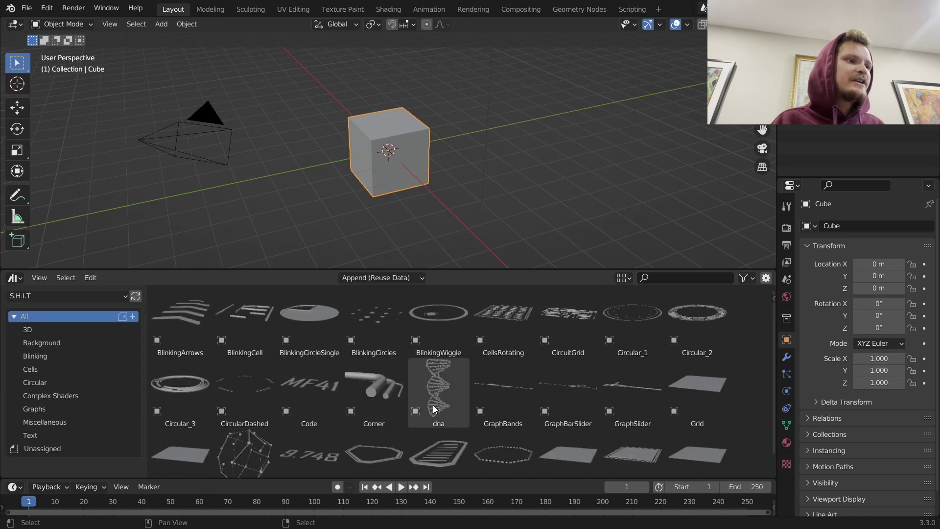
Step: Place the dna asset beside the cube, play its animation and open its modifier settings
left_click_drag(434, 390, 502, 188)
key("space")
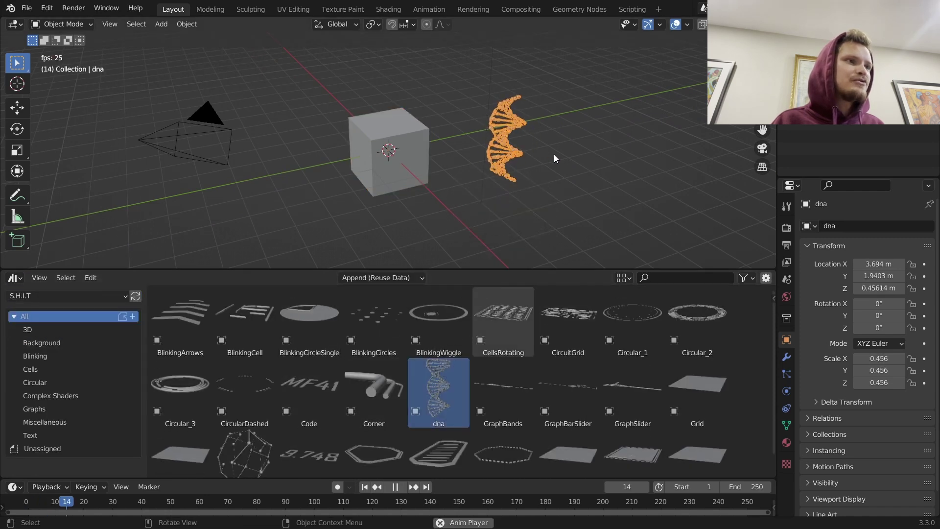
key("space")
left_click(786, 356)
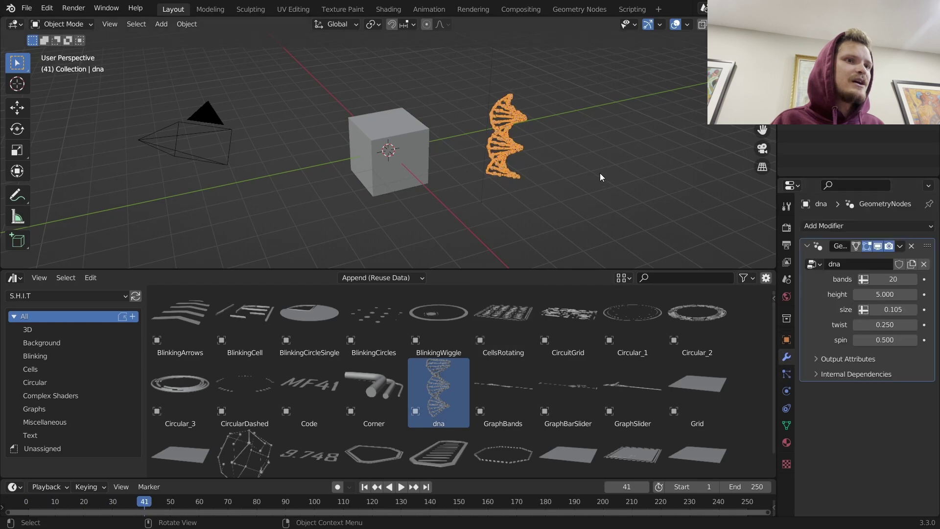
Step: Try a different bands value on the dna asset, undo it, and adjust its spin
scroll(617, 172, "up", 4)
middle_click_drag(646, 173, 586, 183, "shift")
left_click_drag(903, 283, 892, 283)
key("ctrl+z")
left_click_drag(901, 340, 914, 340)
Step: Delete the dna asset and all the default objects from the scene
key("x")
left_click(592, 160)
scroll(529, 190, "down", 5)
key("a")
key("x")
left_click(379, 143)
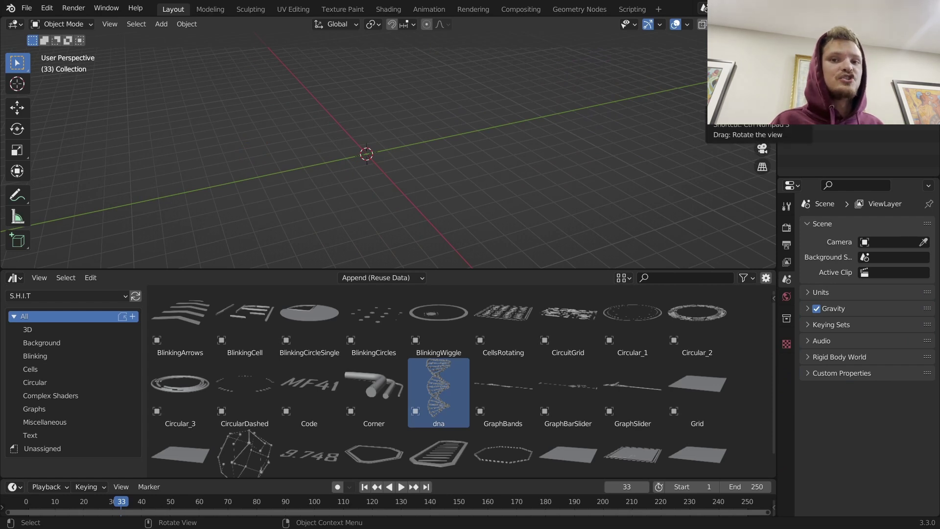
Step: Place the dna and Corner assets in the empty scene and delete both of them
left_click_drag(437, 397, 409, 168)
left_click_drag(375, 391, 349, 146)
key("Delete")
left_click(404, 141)
key("x")
left_click(404, 140)
Step: View the scene from above, try a freehand annotation near the origin, and undo it
key("KP_7")
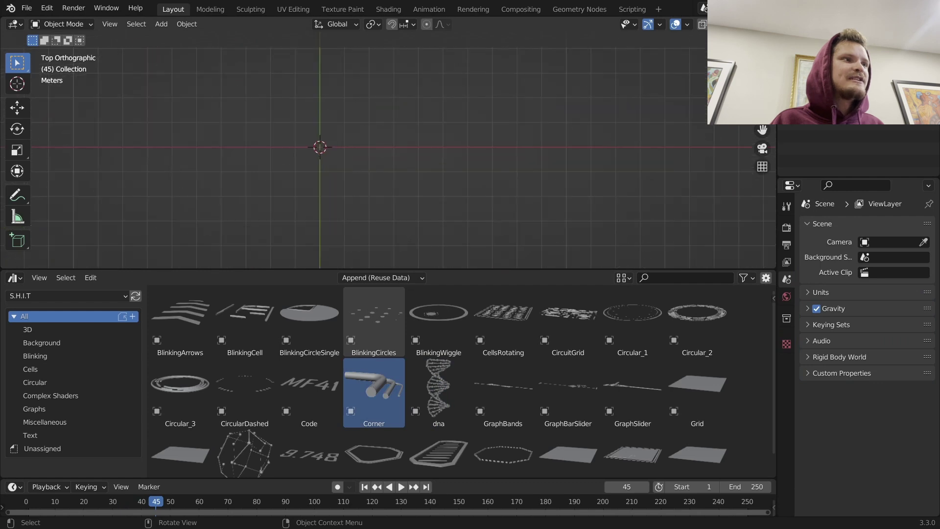
middle_click_drag(291, 138, 407, 151, "shift")
key("d")
mouse_move(332, 79)
left_mouse_down()
mouse_move(333, 92)
mouse_move(590, 221)
mouse_move(595, 35)
mouse_move(322, 72)
left_mouse_up()
key("ctrl+z")
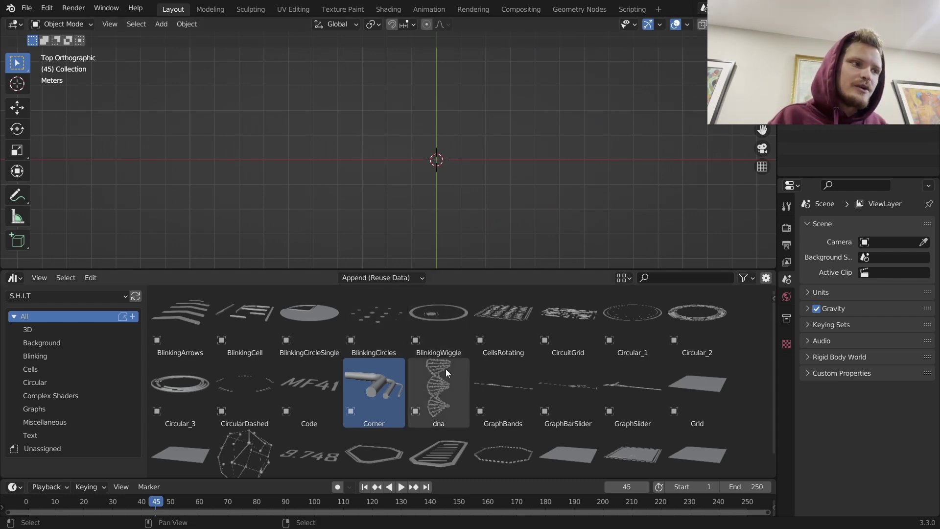
Step: Place the BlinkingWiggle, CellsRotating and dna assets around the origin and look at them from an angle
left_click_drag(439, 324, 407, 172)
left_click_drag(505, 312, 463, 156)
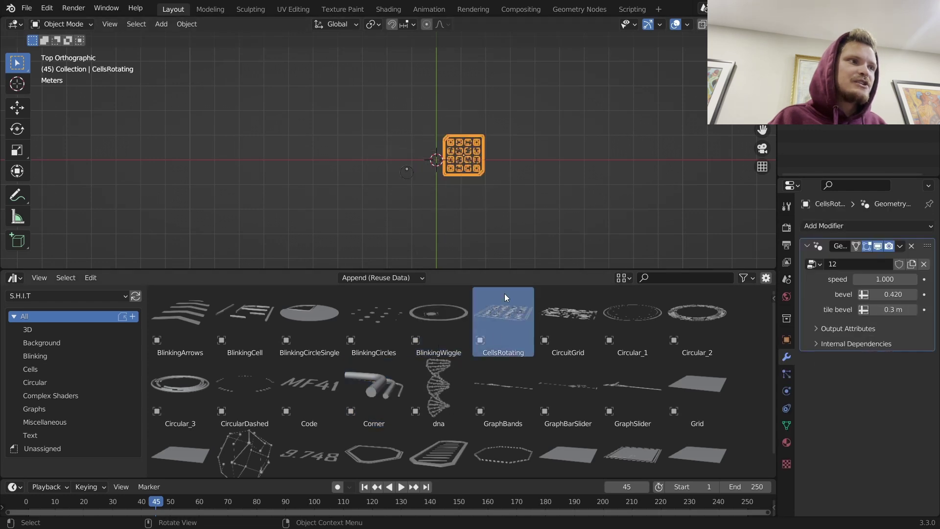
left_click_drag(449, 389, 459, 153)
middle_click_drag(445, 190, 523, 225)
Step: Return to the top view and delete all three placed assets
key("KP_7")
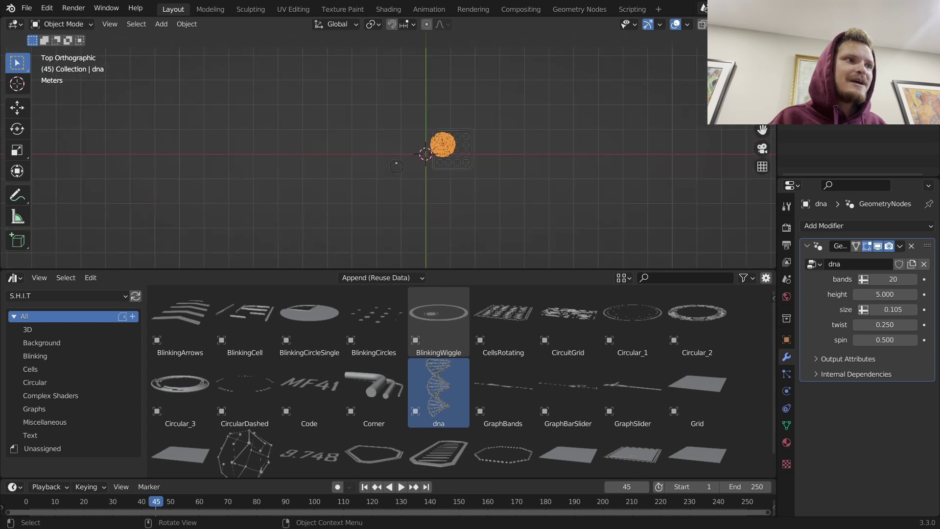
left_click_drag(551, 207, 249, 108)
key("x")
key("Return")
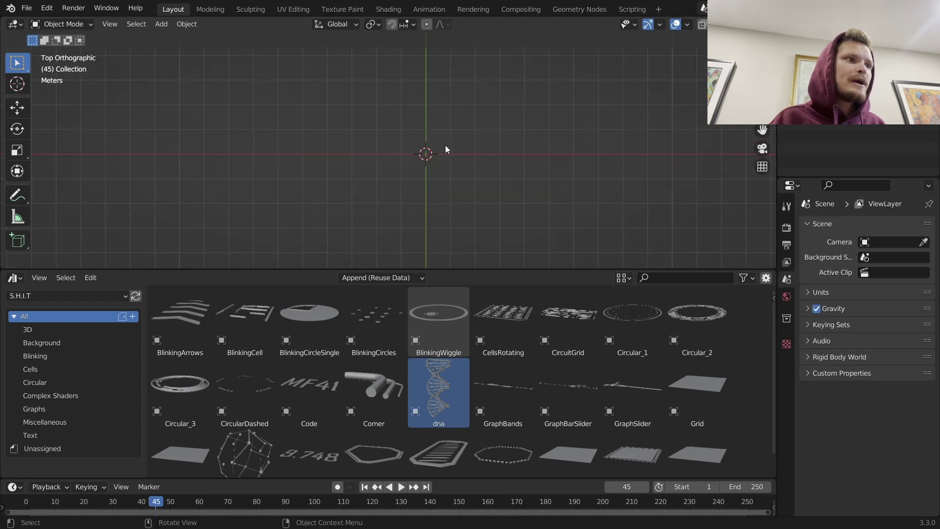
Step: Place the GridHexagons asset from the Background catalog at the scene origin
left_click(73, 346)
left_click_drag(248, 344, 424, 153)
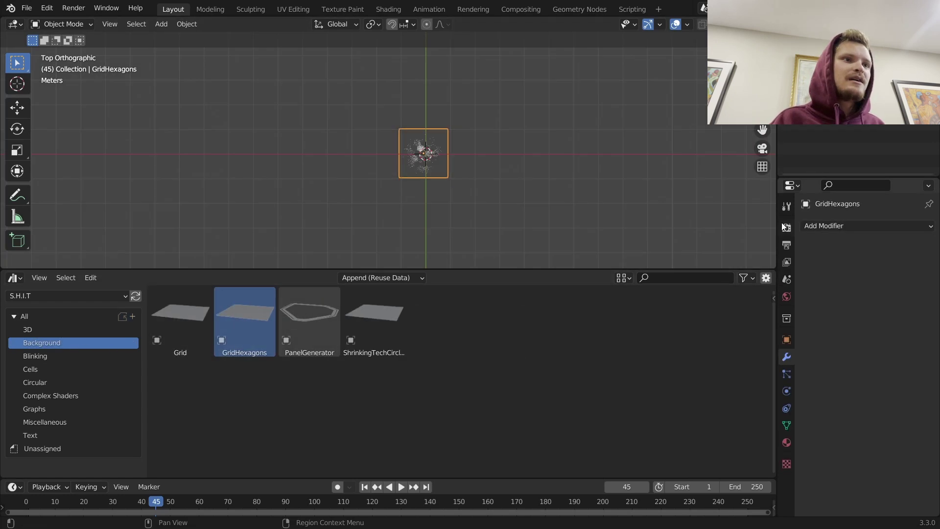
Step: Set the render engine to Cycles with GPU Compute as the device
left_click(786, 227)
left_click(874, 225)
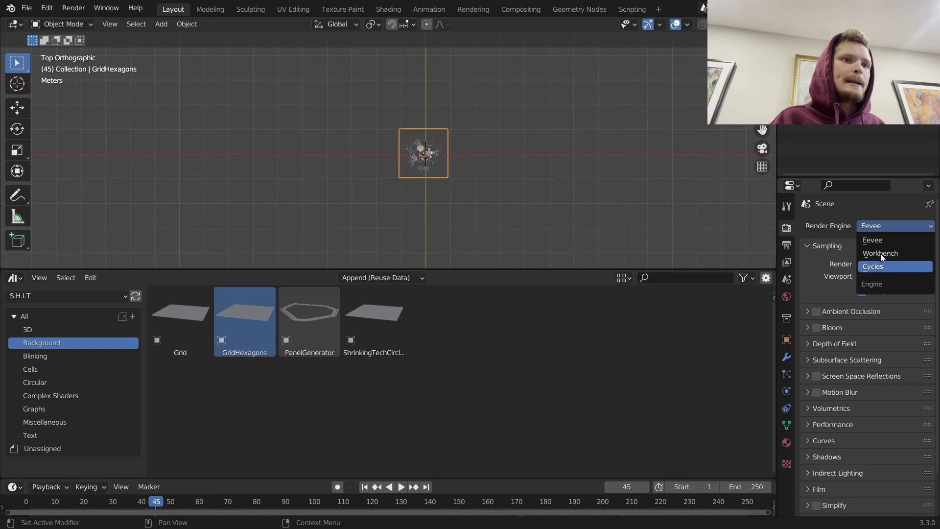
left_click(881, 263)
left_click(877, 241)
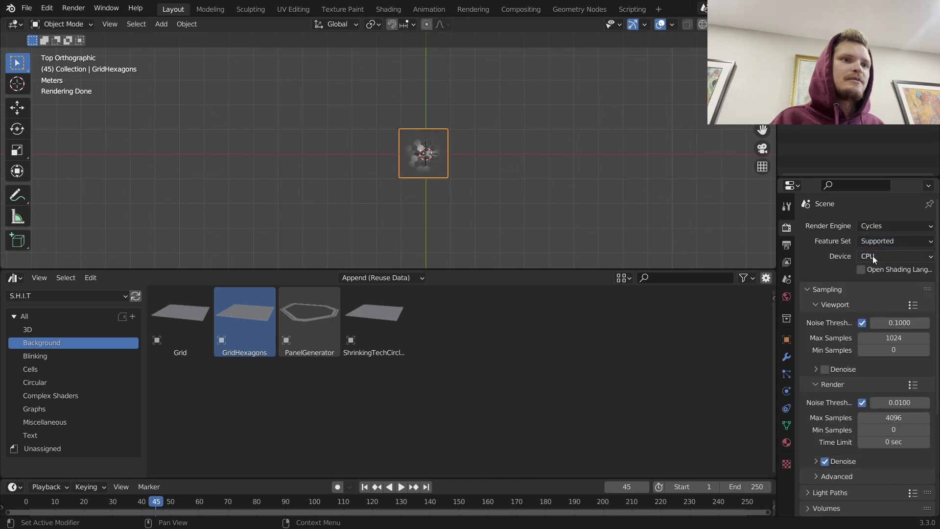
left_click(872, 256)
left_click(877, 280)
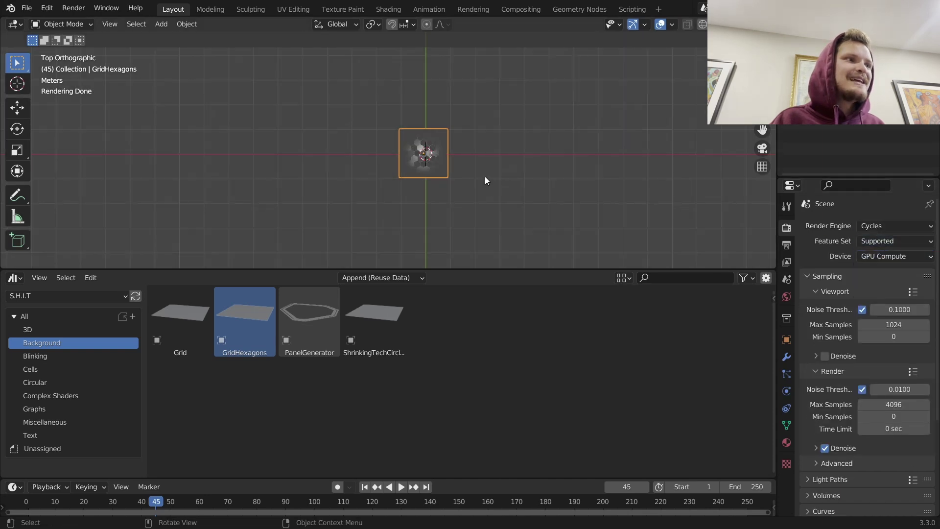
scroll(450, 163, "up", 4)
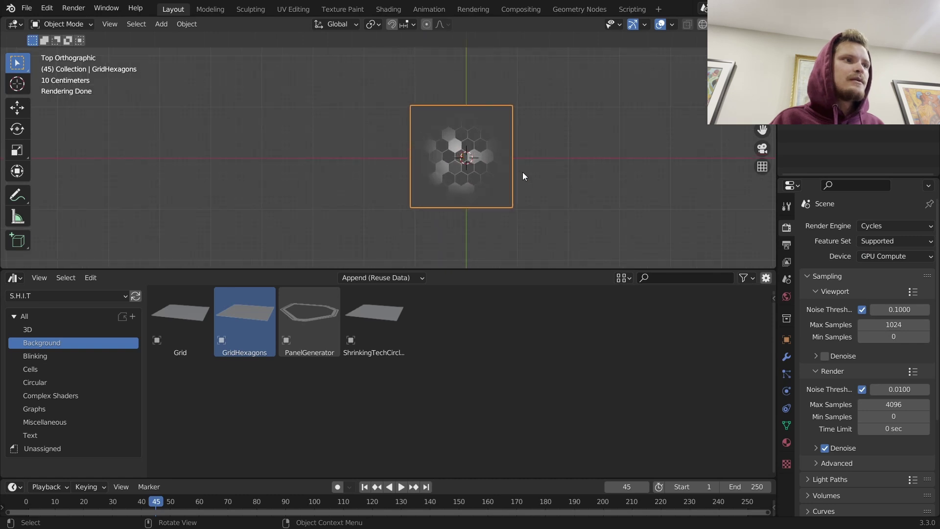
Step: Set the GridHexagons plane's X and Y location to 0 so it sits exactly at the origin
key("s")
left_click(602, 166)
scroll(602, 166, "down", 2)
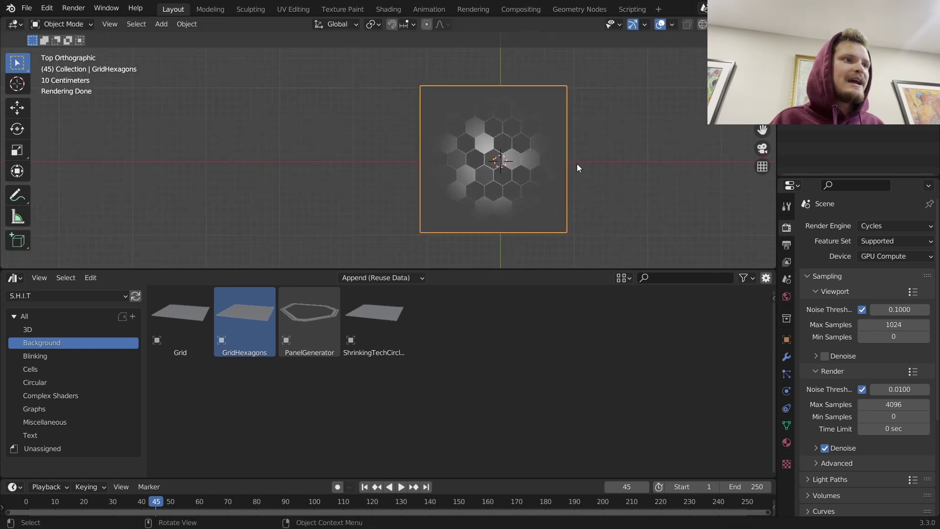
middle_click_drag(576, 163, 509, 169, "shift")
key("n")
left_click_drag(710, 87, 709, 99)
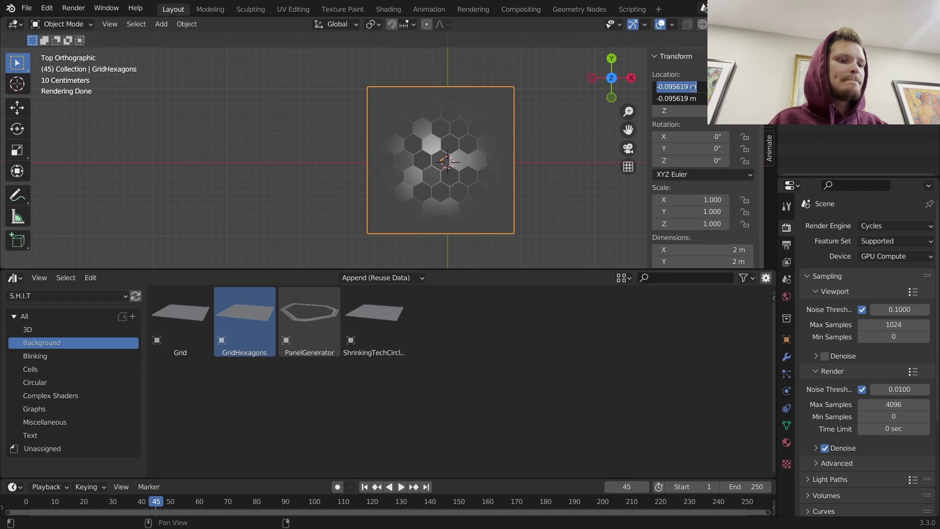
type("0")
key("Return")
Step: Play the animation to preview the flickering hexagons and stop it again
key("space")
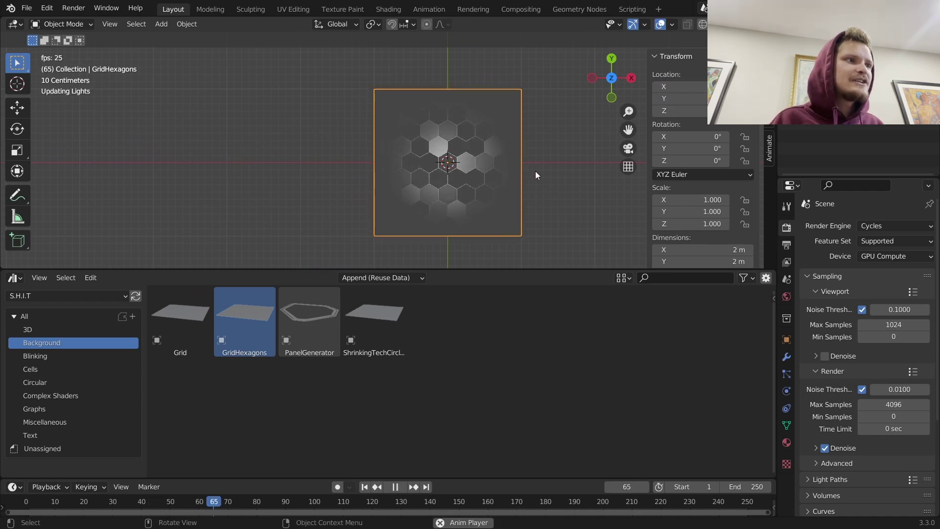
scroll(536, 172, "up", 1)
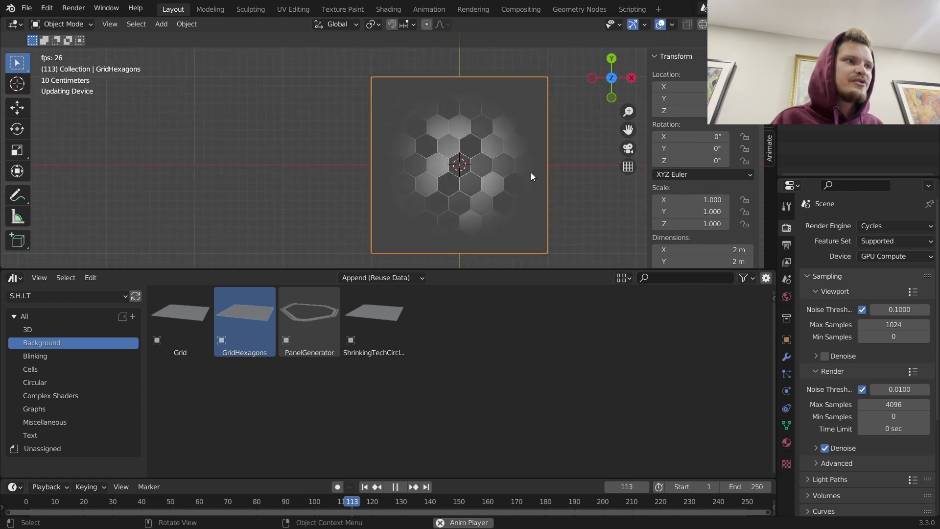
key("space")
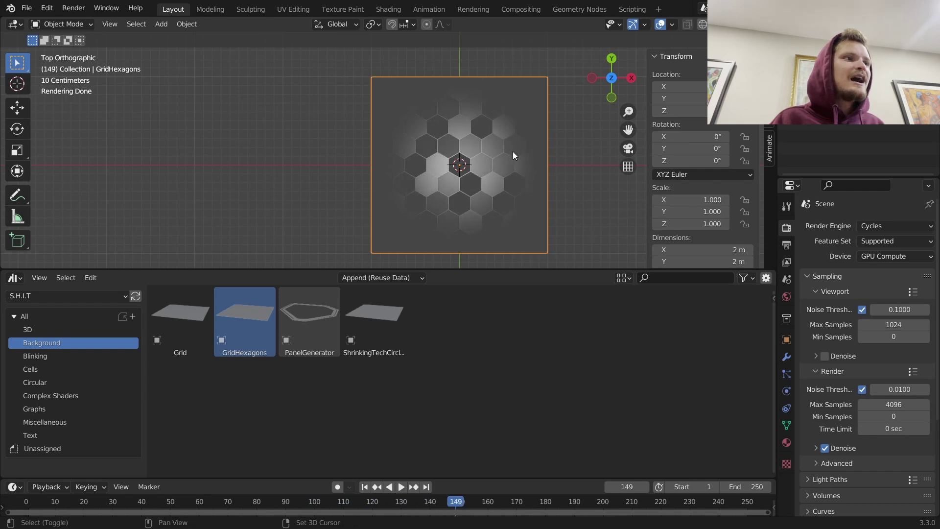
Step: Scale the GridHexagons plane by 1.778 along the X axis to give it a 16:9 shape
middle_click_drag(513, 151, 413, 147, "shift")
key("s")
key("x")
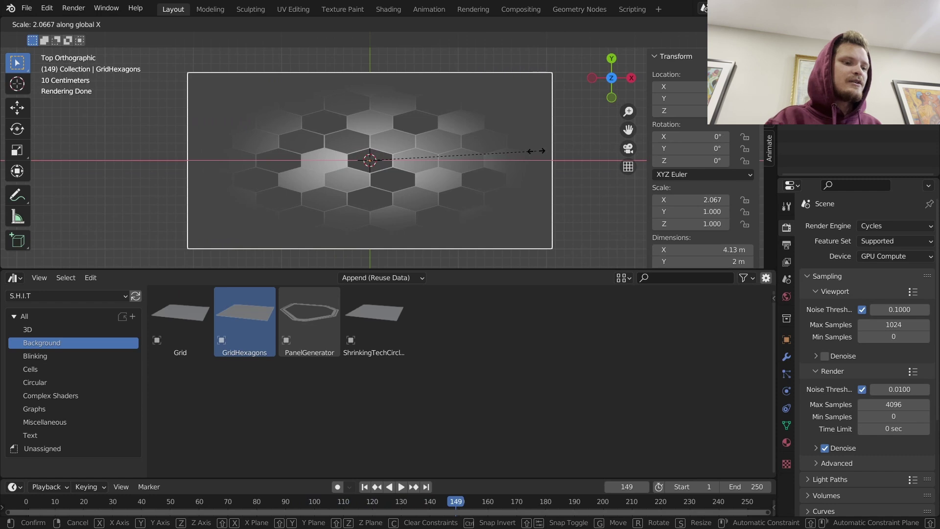
type("1.778")
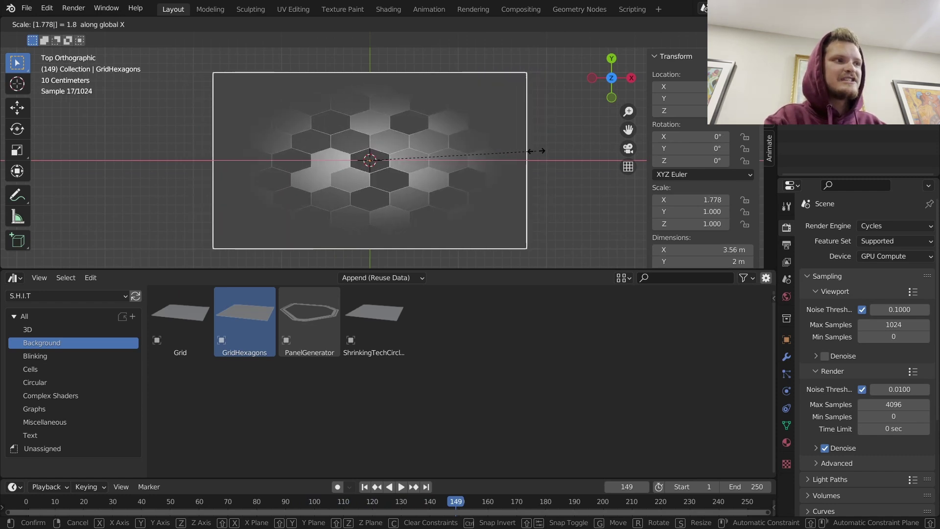
key("Return")
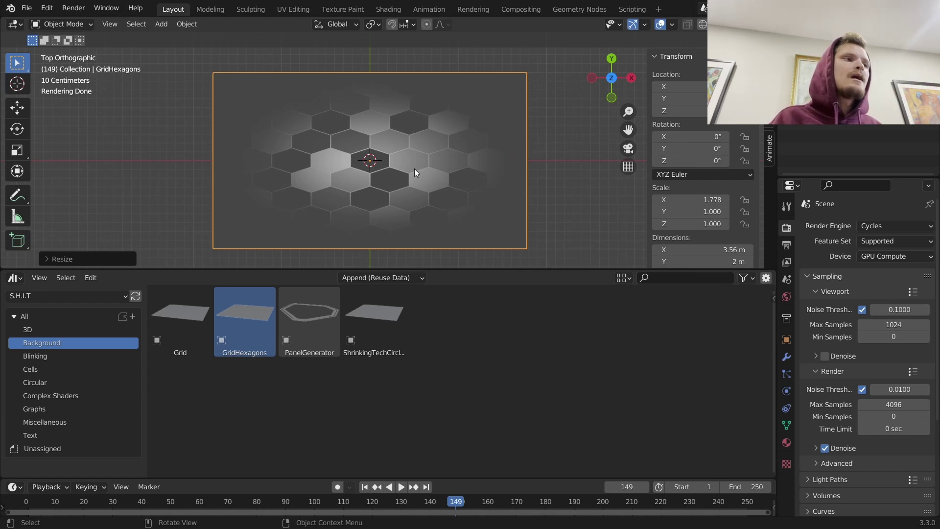
Step: Try rescaling the hexagon plane freely along the X axis and undo the change
key("s")
key("x")
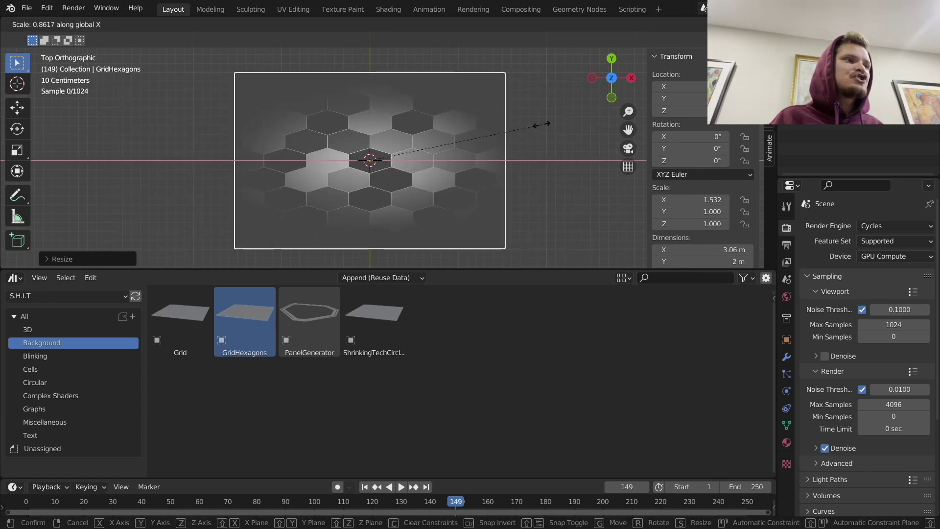
left_click(622, 128)
key("ctrl+z")
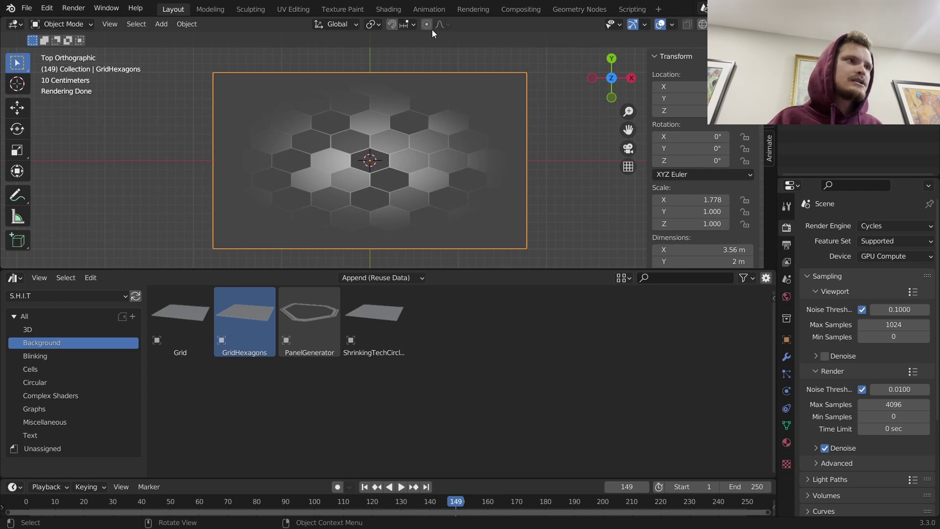
Step: Switch to the Shading workspace and show the hexagon plane in rendered shading from the top
left_click(401, 13)
mouse_move(606, 452)
middle_mouse_down()
mouse_move(520, 434)
mouse_move(417, 392)
middle_mouse_up()
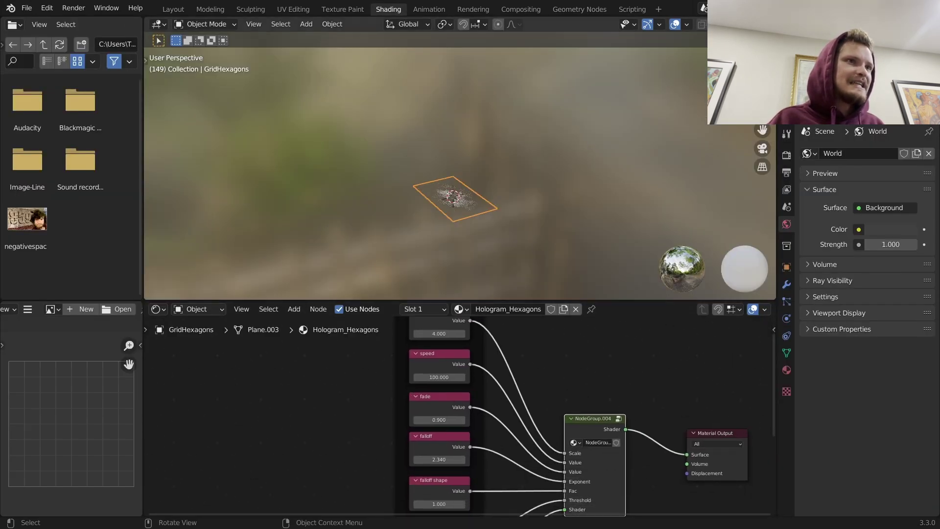
left_click(753, 24)
key("KP_7")
scroll(473, 195, "up", 6)
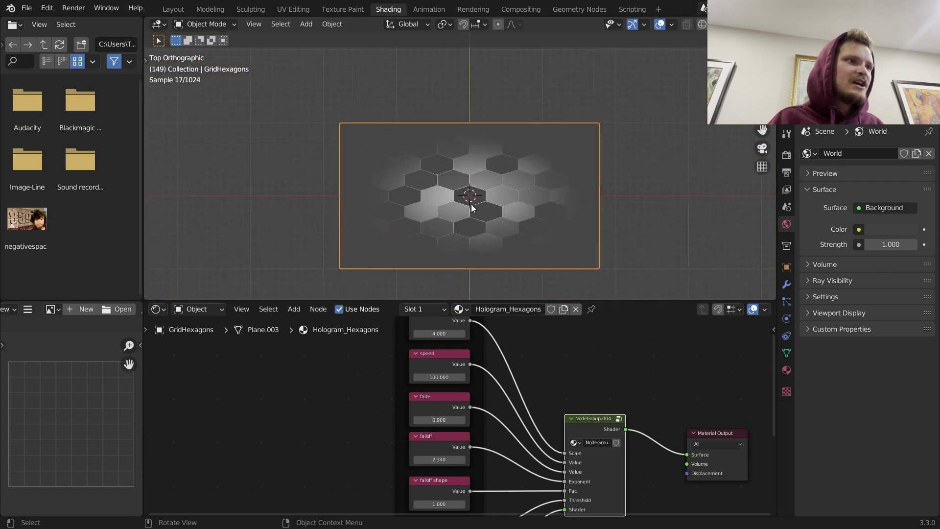
Step: Try out higher scale and speed values in the Hologram_Hexagons material and undo each change
left_click_drag(442, 334, 495, 334)
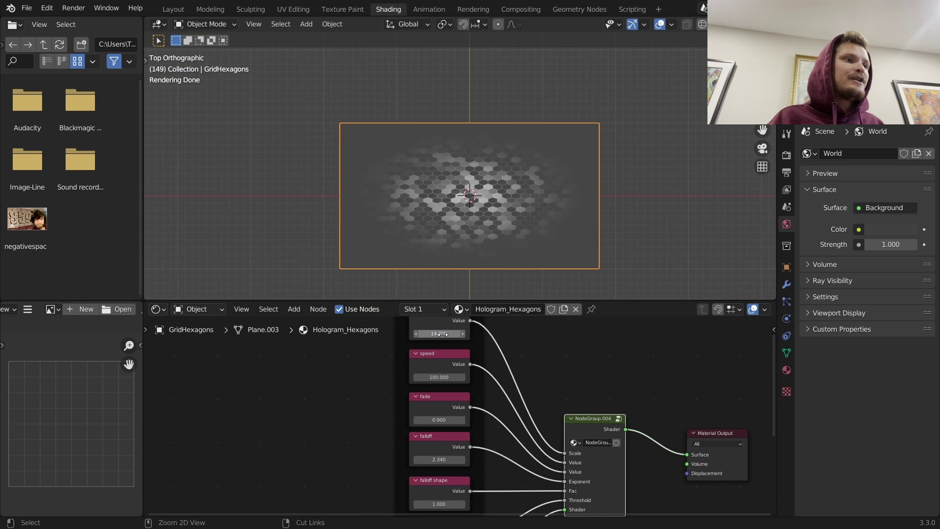
key("ctrl+z")
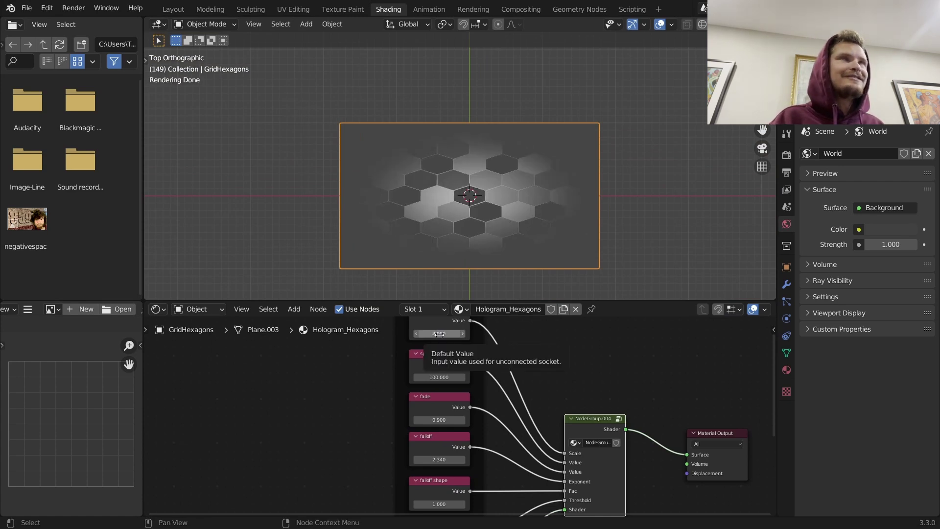
scroll(463, 371, "up", 2)
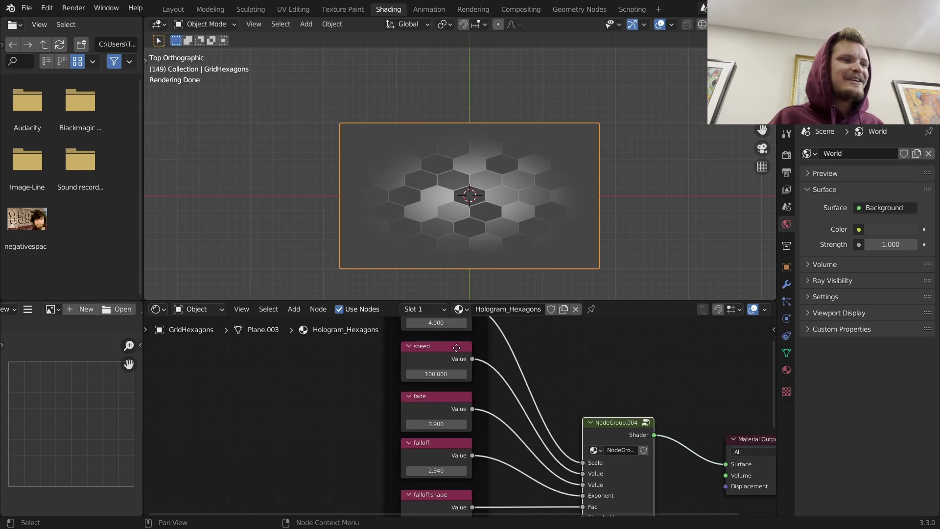
middle_click_drag(455, 344, 464, 391)
left_click_drag(449, 365, 504, 365)
key("ctrl+z")
left_click_drag(442, 417, 509, 416)
key("ctrl+z")
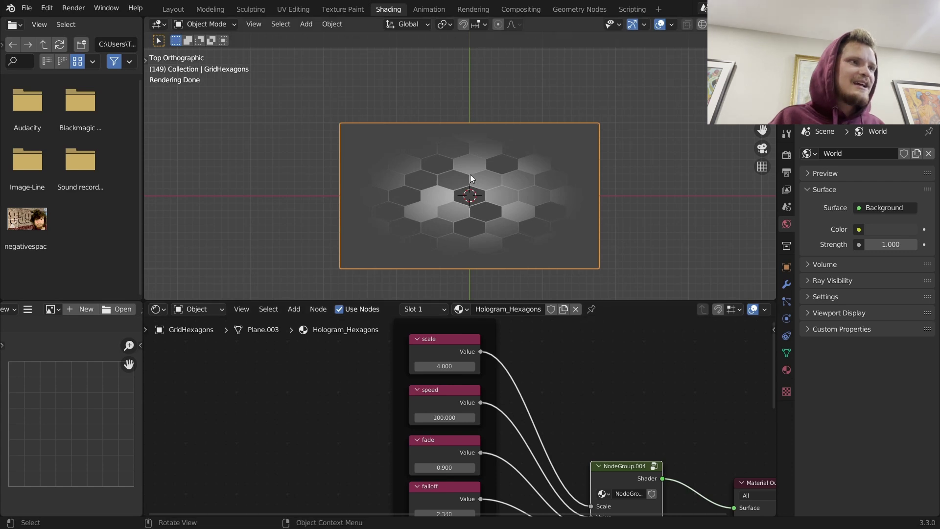
Step: Open NodeGroup.004 of the hexagon material and move its Texture Coordinate node away to make room on its output link
scroll(463, 171, "up", 1)
middle_click_drag(669, 464, 602, 404)
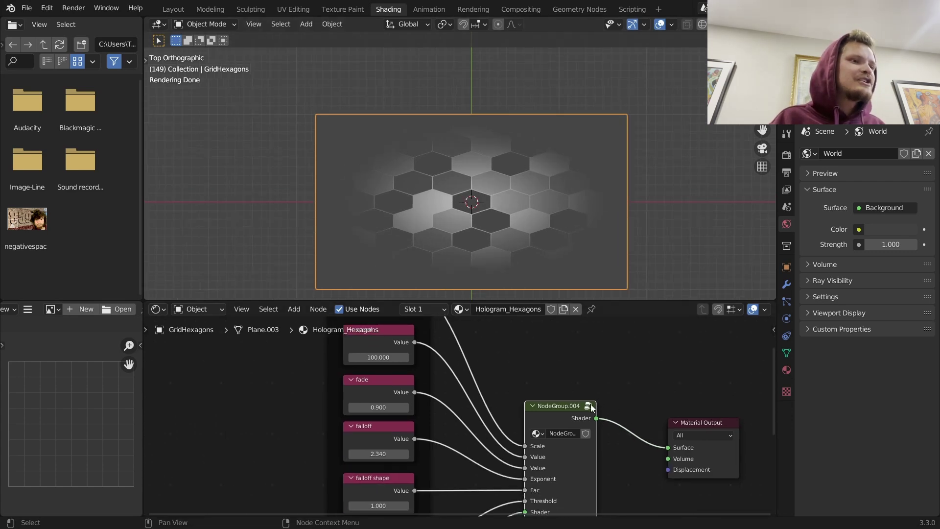
left_click(590, 406)
scroll(549, 404, "down", 5)
scroll(558, 408, "down", 1)
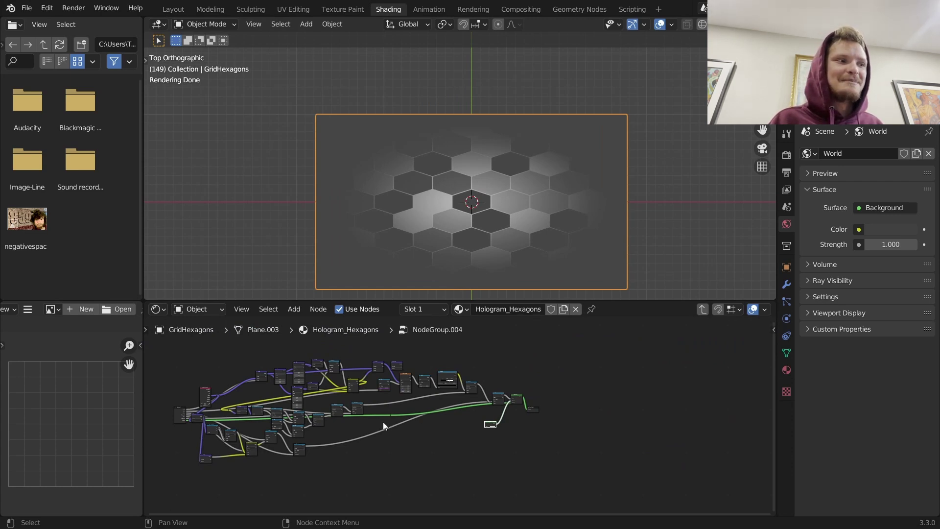
middle_click_drag(218, 411, 442, 428)
scroll(435, 420, "up", 12)
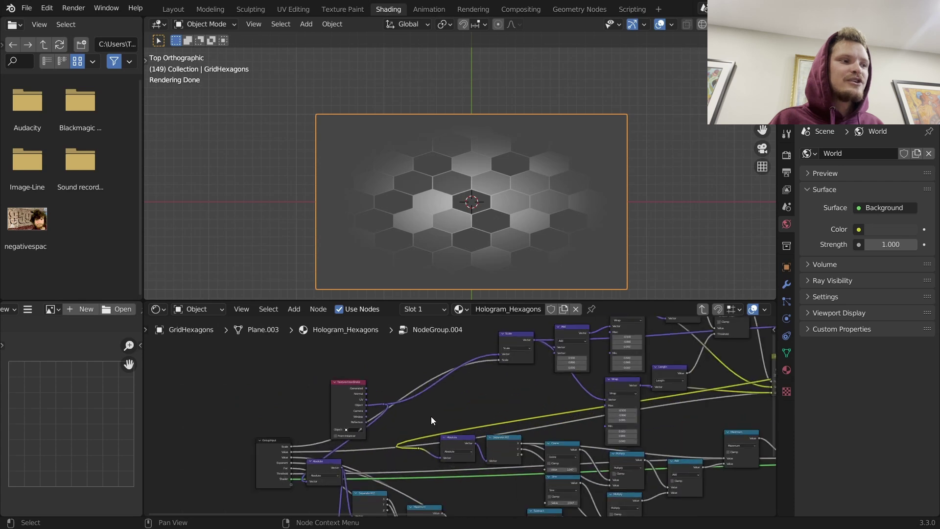
middle_click_drag(268, 410, 496, 426)
left_click(534, 405)
key("g")
left_click(275, 355)
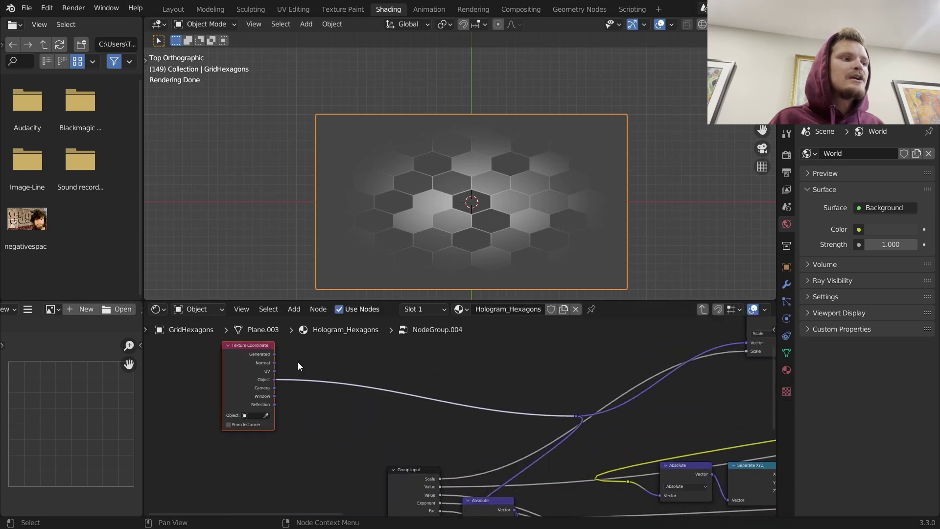
Step: Insert a Vector Math node on the Texture Coordinate node's Object link and set its operation to Multiply
middle_click_drag(361, 370, 415, 392)
key("shift+a")
left_click(395, 387)
type("vec")
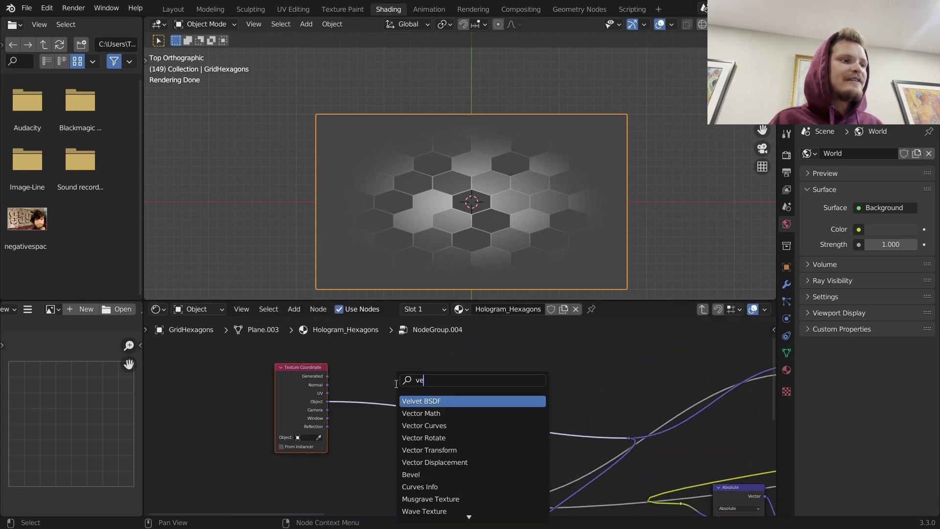
key("Return")
left_click(402, 390)
left_click(416, 401)
key("m")
Step: Set all three components of the Multiply node's second vector to 1
left_click_drag(415, 426, 415, 435)
type("1")
key("Return")
scroll(454, 433, "up", 2)
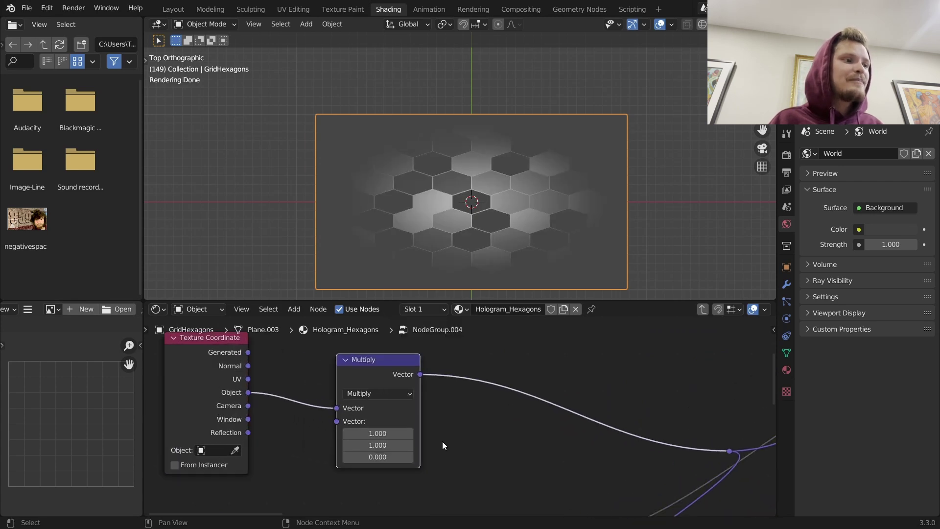
left_click(387, 457)
type("1")
key("Return")
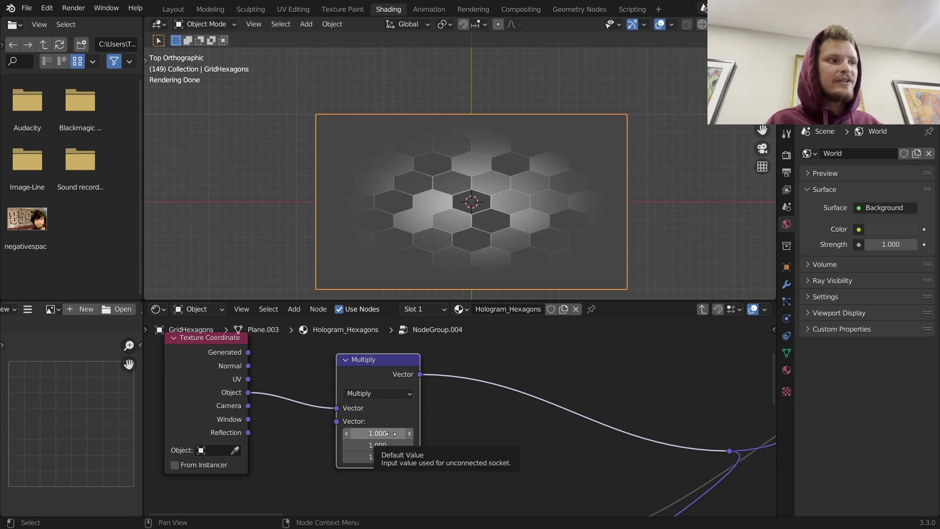
Step: Set the X component of the Multiply node's vector to 1.778 to compensate for the plane's stretch
left_click(389, 433)
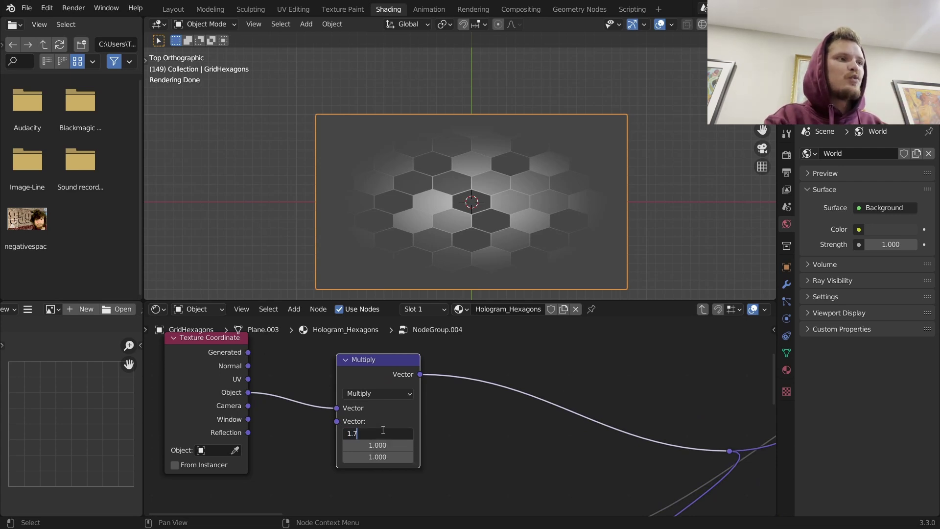
type("1.778")
key("Return")
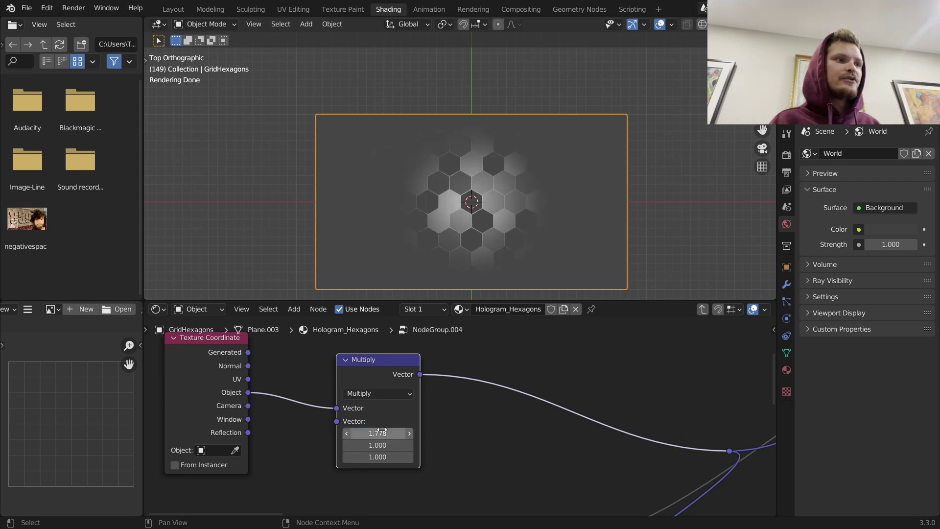
scroll(570, 162, "up", 3)
middle_click_drag(543, 196, 520, 151, "shift")
scroll(478, 172, "down", 2)
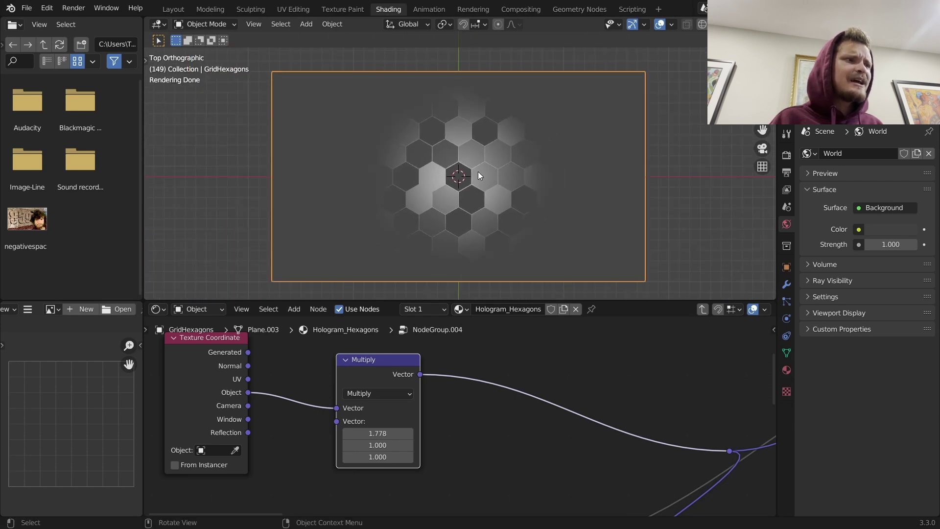
Step: Try enlarging the hexagon plane uniformly and undo the change
key("s")
left_click(687, 169)
key("ctrl+z")
Step: Return to the material's top node level and set the falloff shape to 0, comparing it with 1
key("Home")
key("Tab")
middle_click_drag(451, 443, 480, 360)
scroll(469, 392, "up", 8)
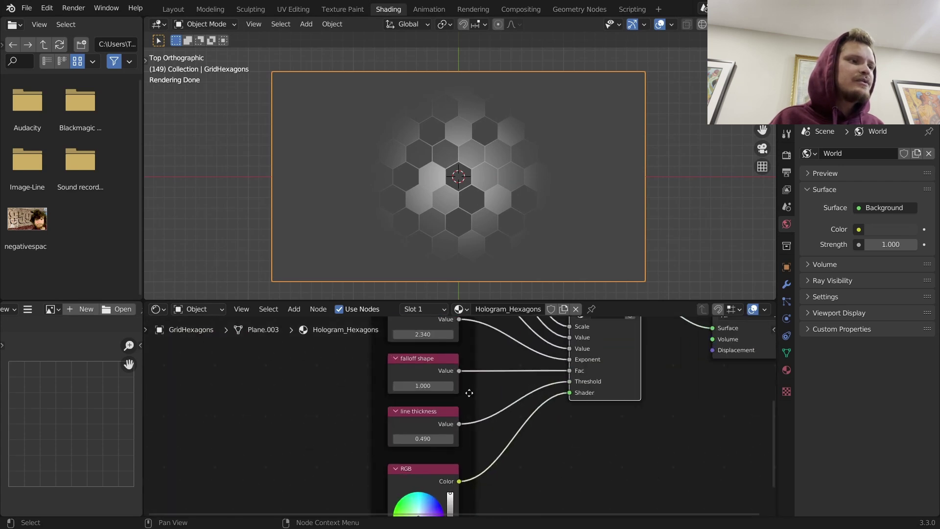
left_click(426, 380)
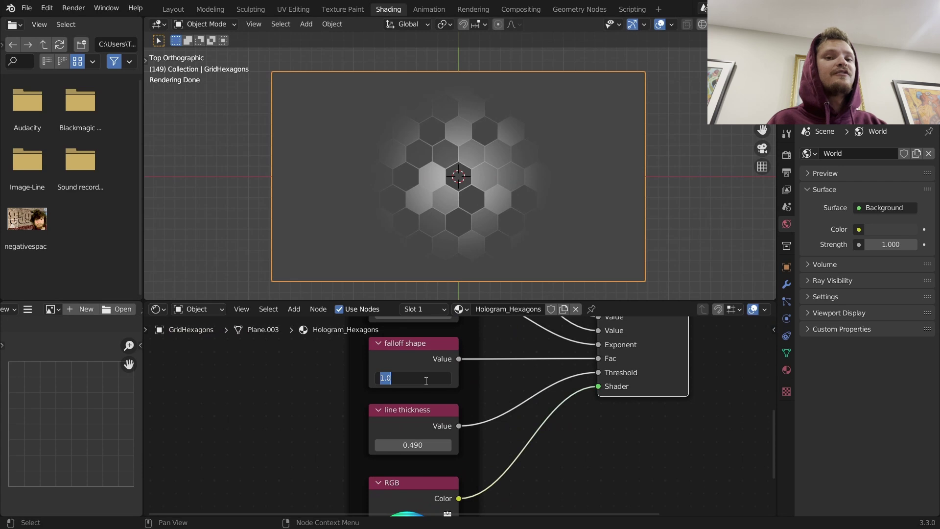
type("0")
key("Return")
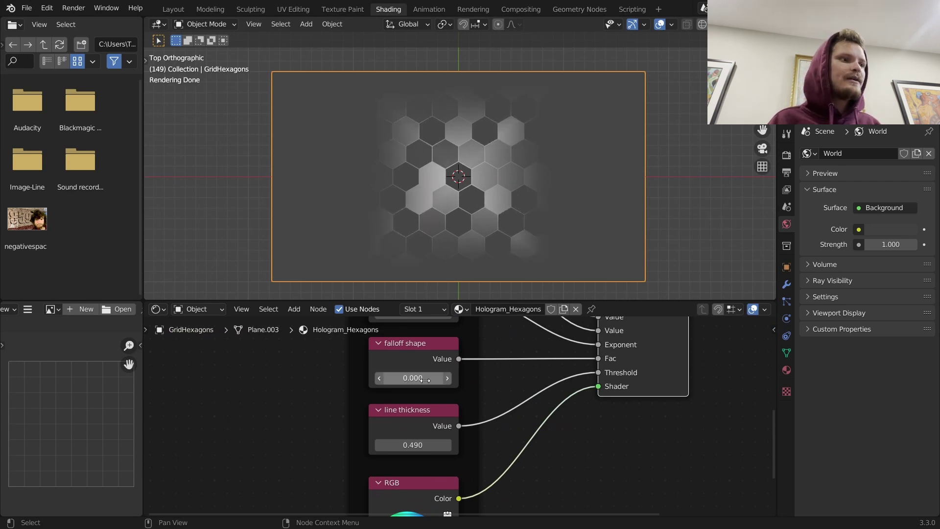
type("1")
key("Return")
left_click(403, 377)
key("Return")
Step: Reopen the node group and insert a Multiply math node of about 0.51 between Separate XYZ's X output and the Maximum node
middle_click_drag(634, 354, 597, 401)
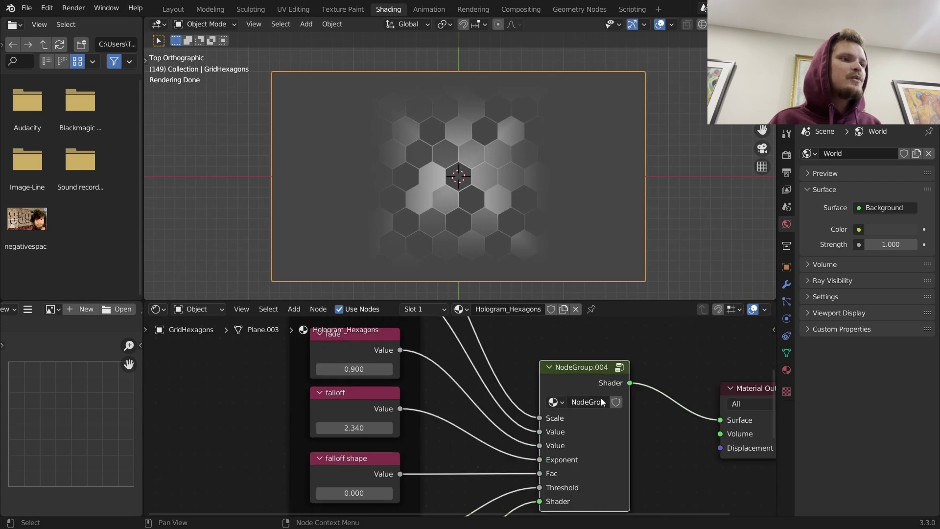
left_click(619, 368)
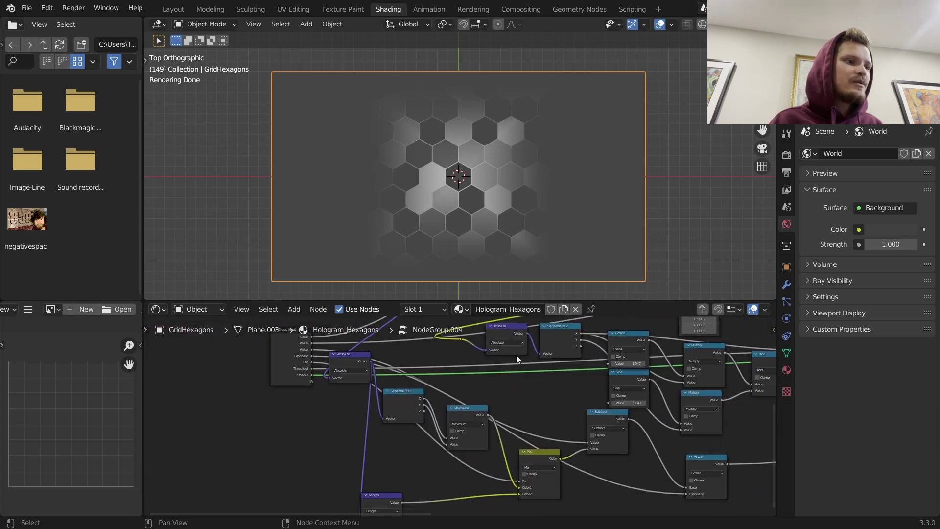
scroll(484, 417, "up", 1)
key("shift+d")
left_click(465, 425)
left_click(466, 428)
left_click(472, 305)
left_click_drag(464, 405, 467, 372)
mouse_move(489, 440)
left_mouse_down("shift")
mouse_move(468, 440)
mouse_move(483, 439)
left_mouse_up("shift")
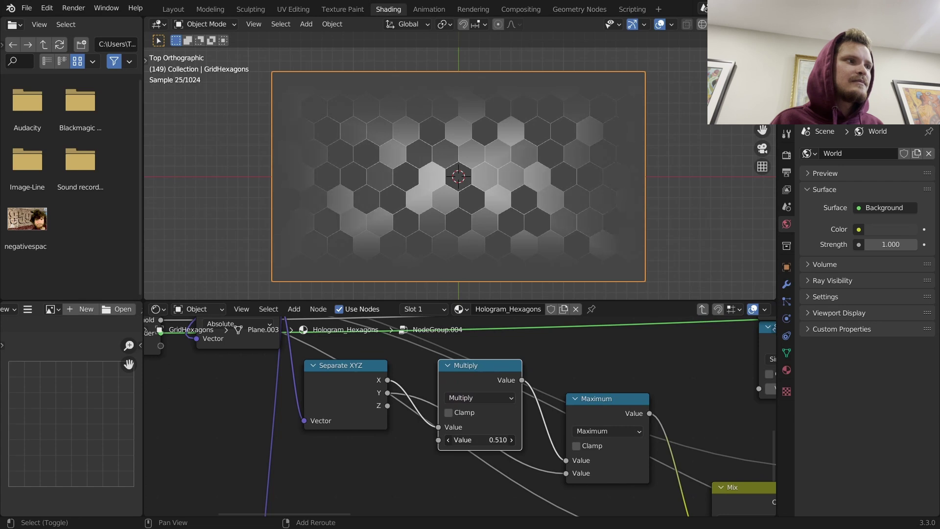
Step: Leave the node group, try a hexagon scale of 8, and settle on a scale of 6
key("Tab")
middle_click_drag(486, 422, 508, 486)
left_click(478, 354)
type("8")
key("Return")
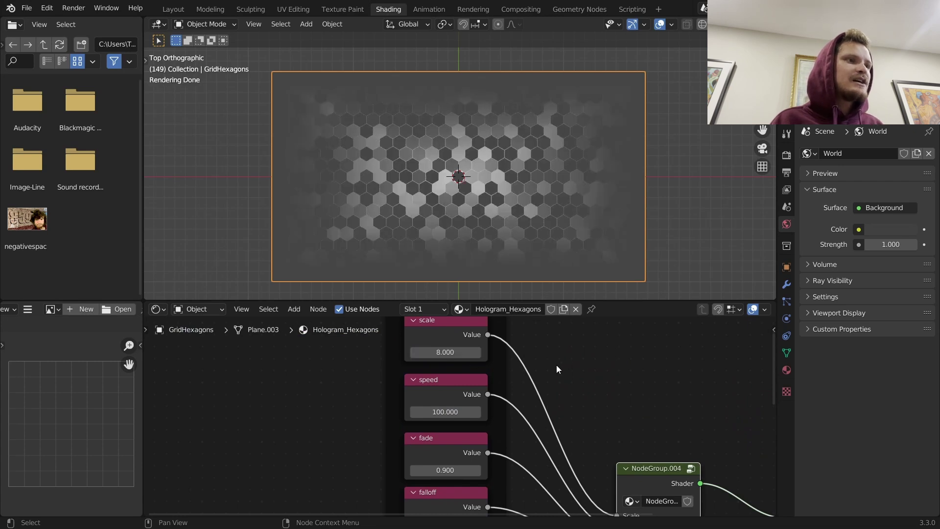
left_click(453, 353)
type("6")
key("Return")
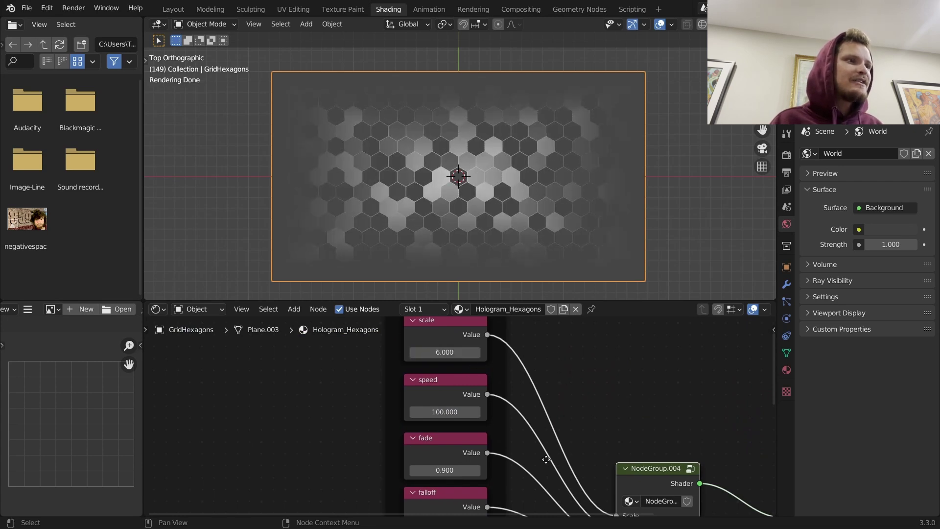
Step: Raise the hexagon material's fade value to 0.95 and play the animation to check it
middle_click_drag(546, 460, 560, 395)
mouse_move(460, 405)
left_mouse_down("shift")
mouse_move(446, 405)
mouse_move(469, 404)
mouse_move(460, 405)
left_mouse_up("shift")
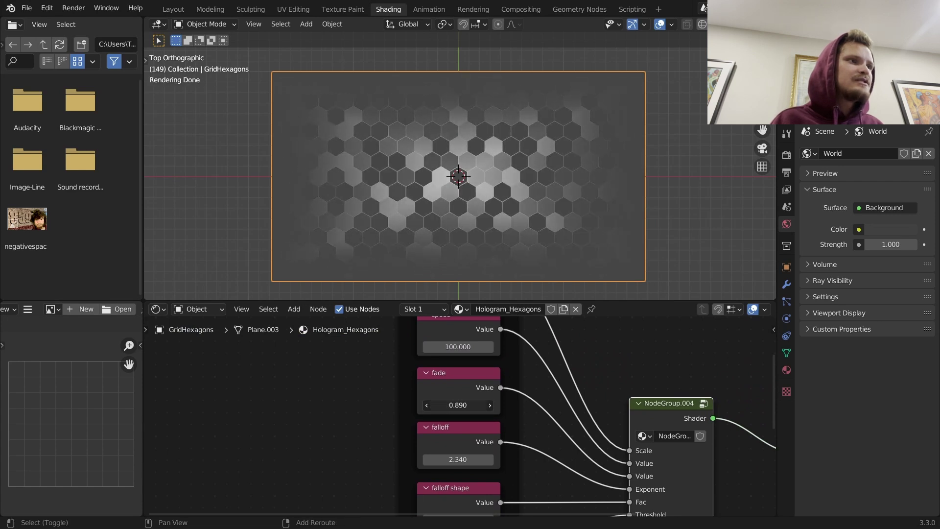
key("space")
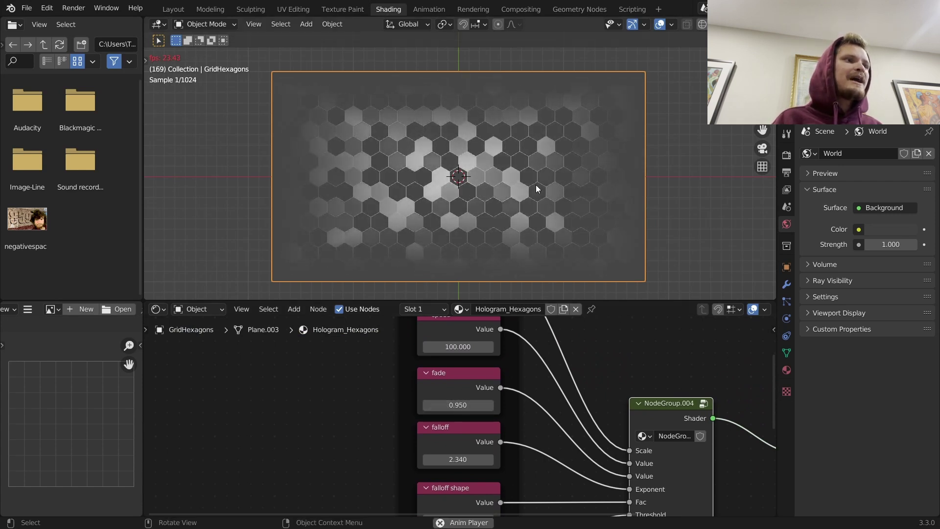
middle_click_drag(466, 381, 473, 424)
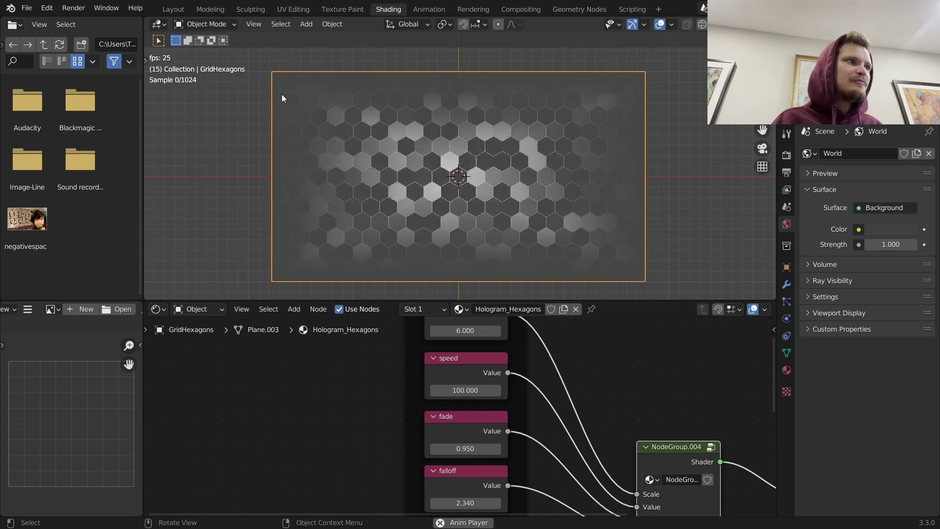
key("space")
Step: Go to the Layout workspace and save the file as themonsterhologramasset.blend
left_click(173, 10)
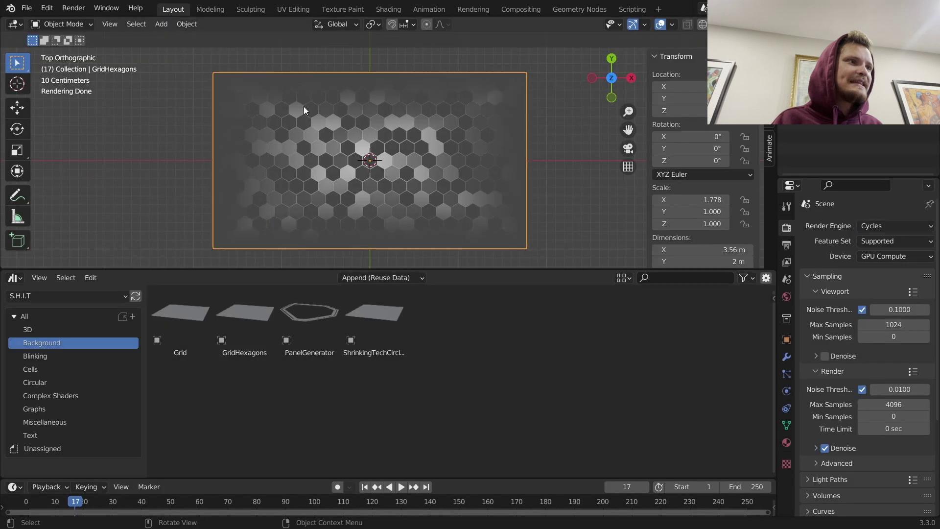
key("ctrl+s")
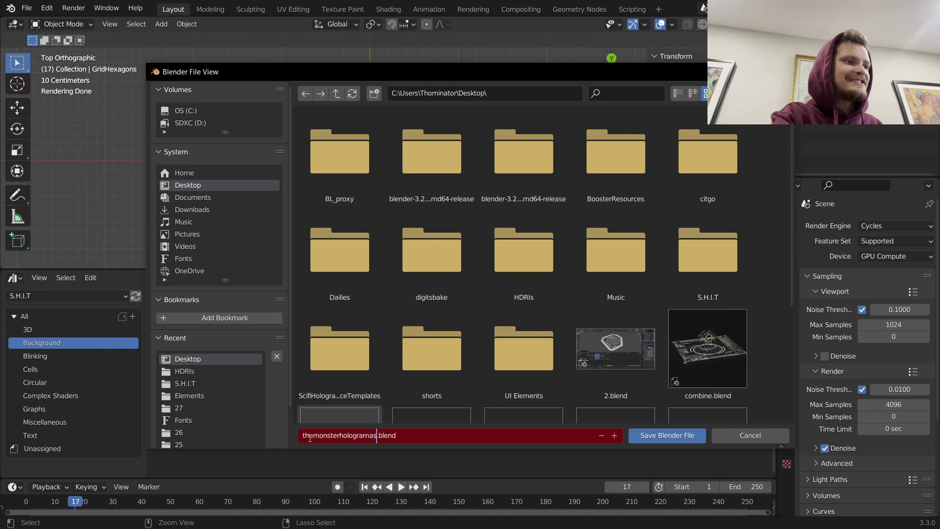
key("Return")
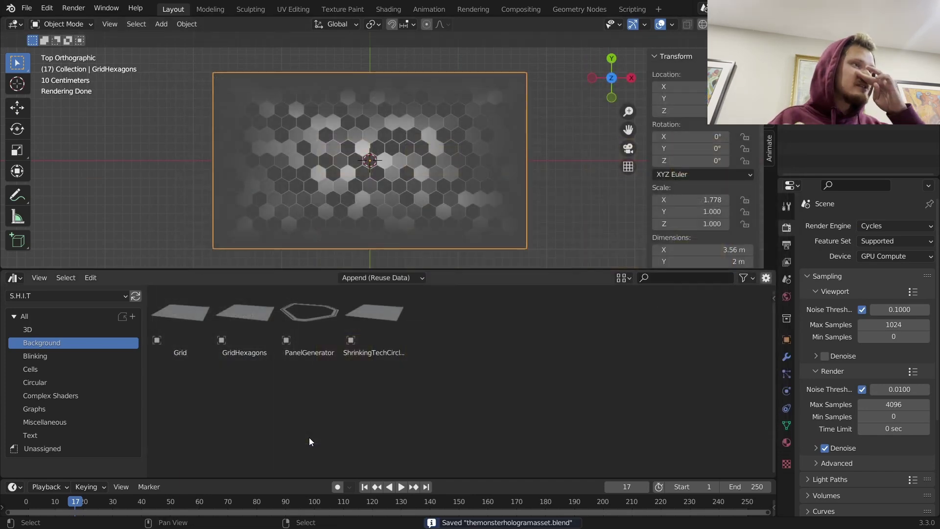
Step: Add the PanelGenerator asset over the hexagon background, scale it to about 0.442, and zero its X and Y location
middle_click_drag(394, 202, 433, 192, "shift")
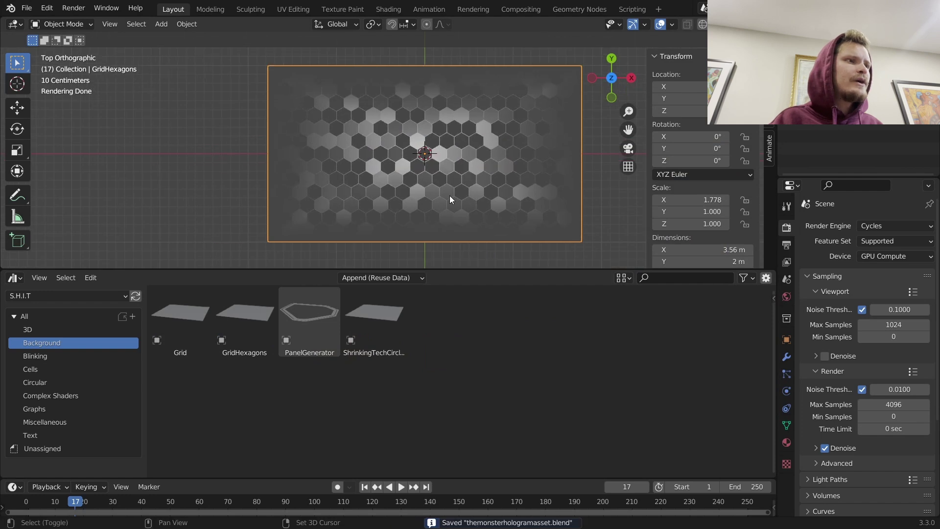
key("space")
key("space")
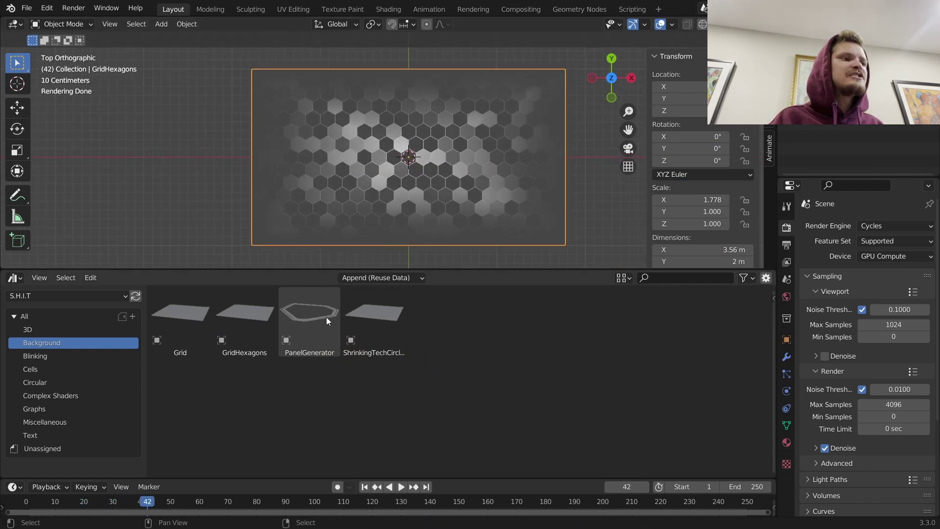
left_click_drag(321, 319, 403, 161)
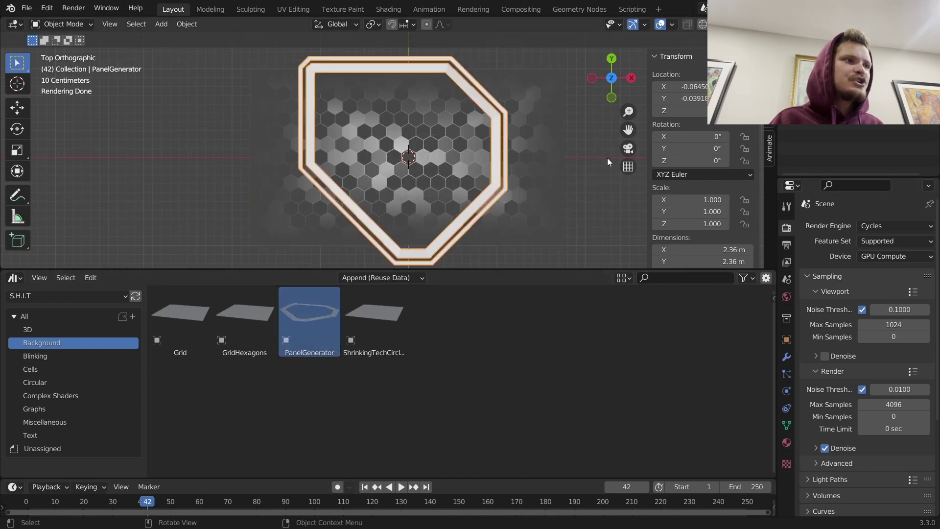
key("s")
left_click(495, 153)
left_click_drag(705, 101, 704, 87)
type("0")
key("Return")
Step: Set the Seed of the panel's geometry nodes modifier to 16
left_click(786, 356)
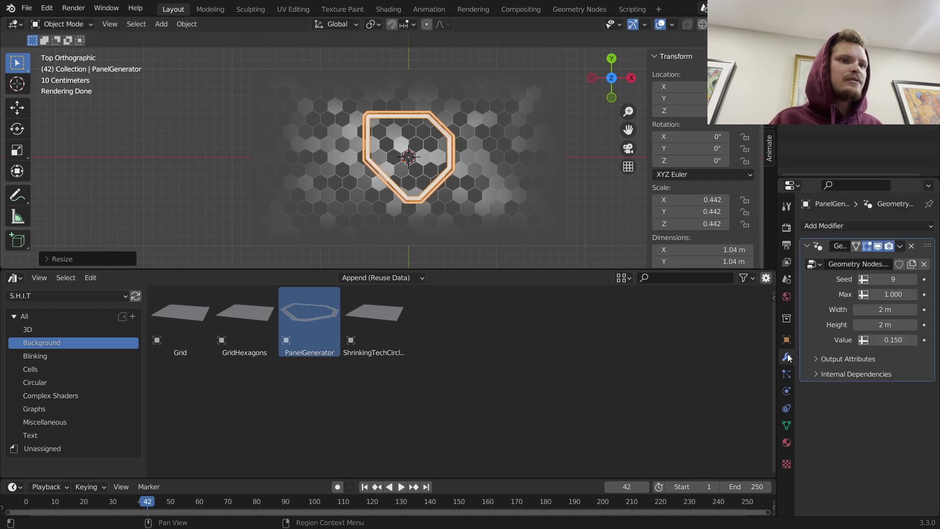
left_click(914, 279)
left_click(915, 280)
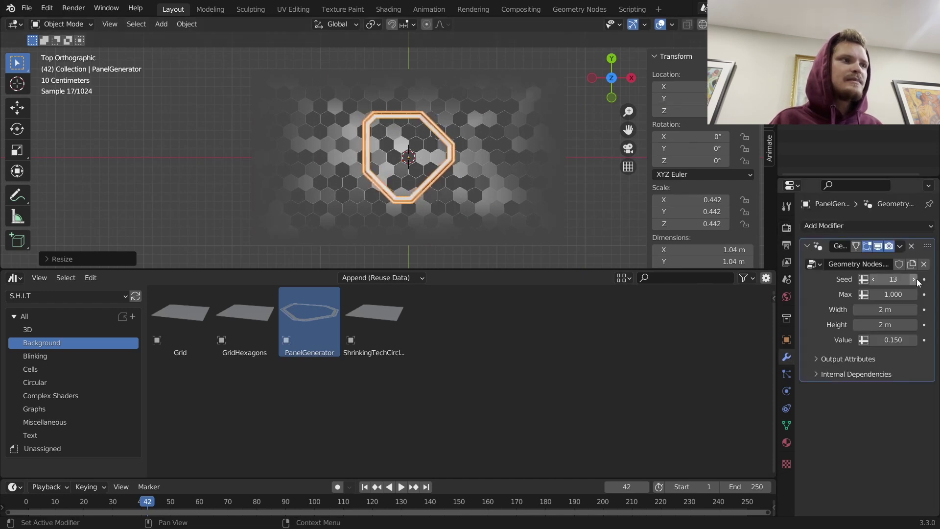
left_click(915, 279)
left_click(915, 279)
left_click(914, 279)
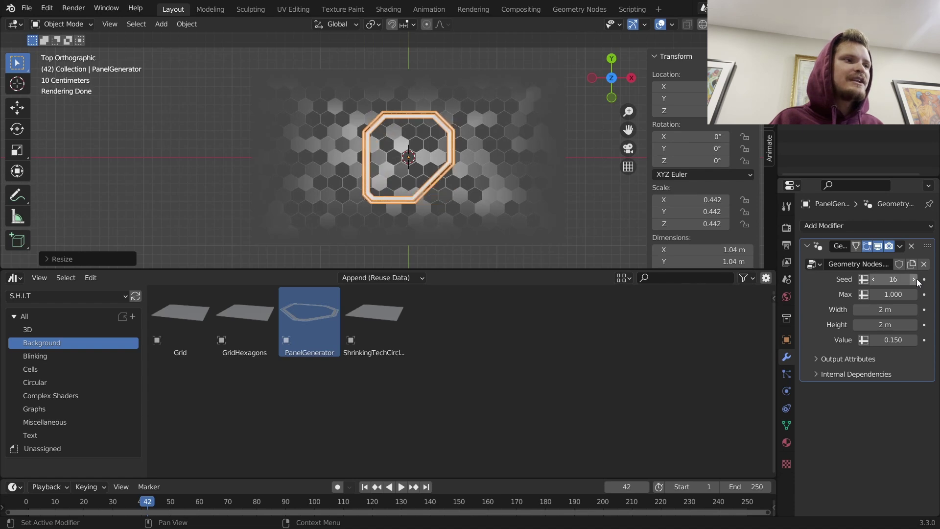
Step: Scale the panel down to about 0.344 and move it along X to about 0.77 m
key("s")
left_click(441, 162)
key("g")
key("x")
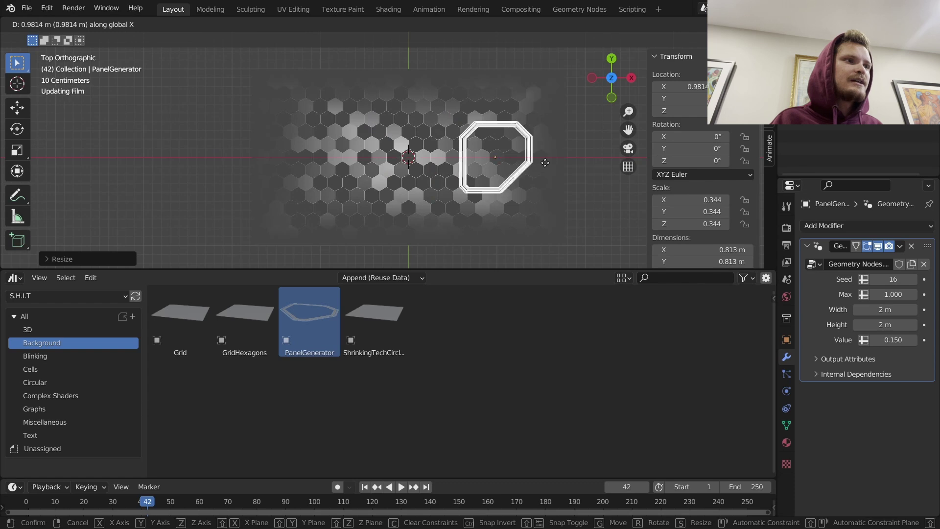
left_click(529, 166)
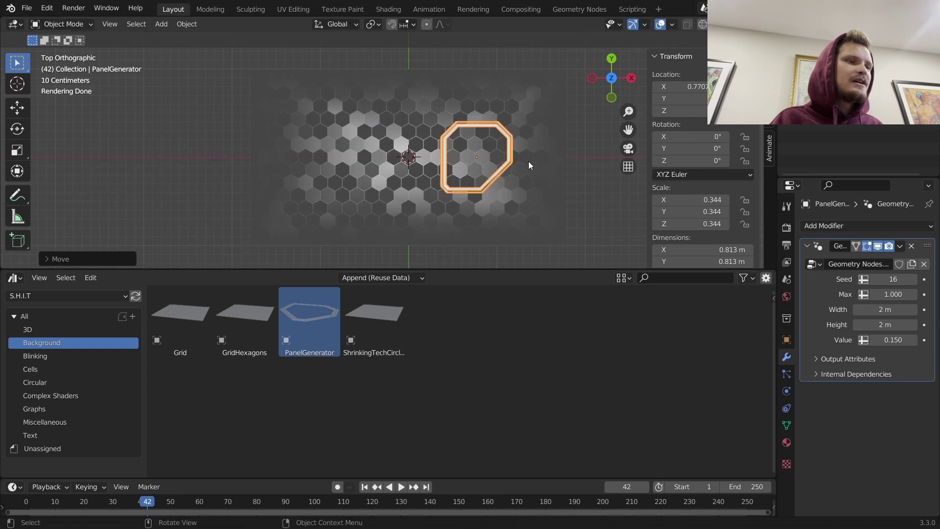
Step: Duplicate the panel in place and mirror the copy across the 3D cursor by scaling it -1 along X
key("shift+d")
right_click(561, 166)
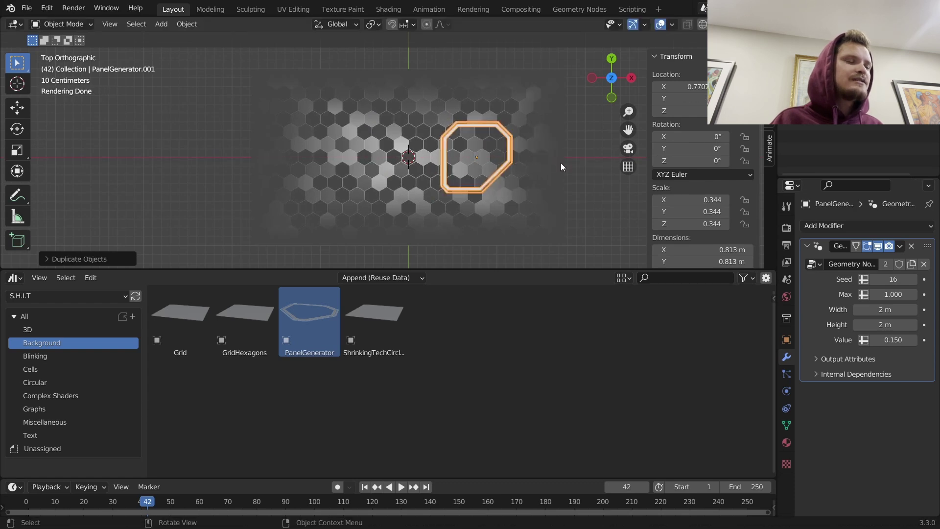
left_click(379, 22)
left_click(392, 52)
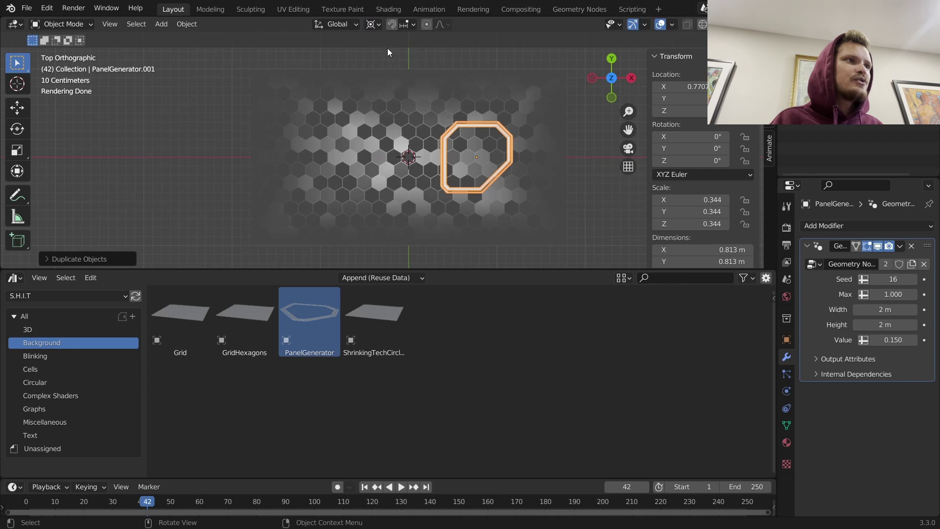
type("sx")
type("-1")
key("Return")
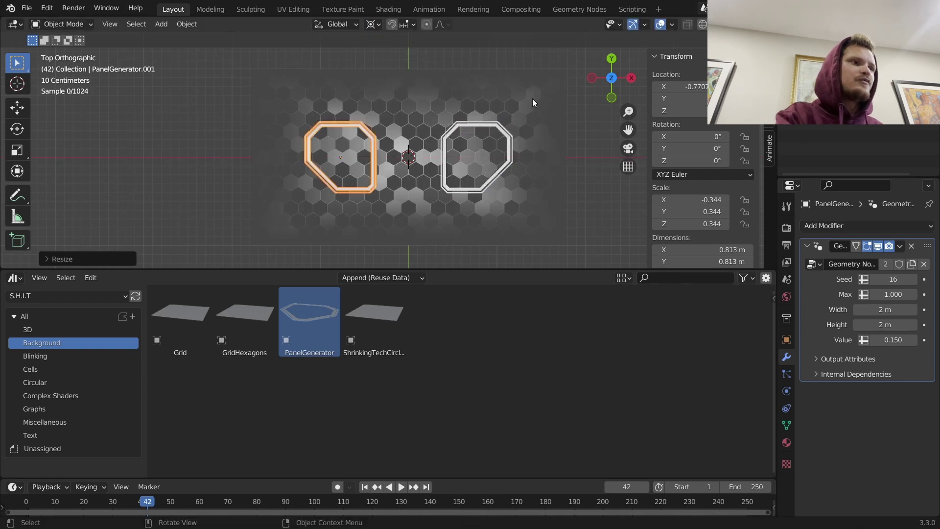
key("Tab")
key("Tab")
Step: Add another PanelGenerator asset centred between the two panels and scale it to about 0.285
scroll(507, 146, "up", 2)
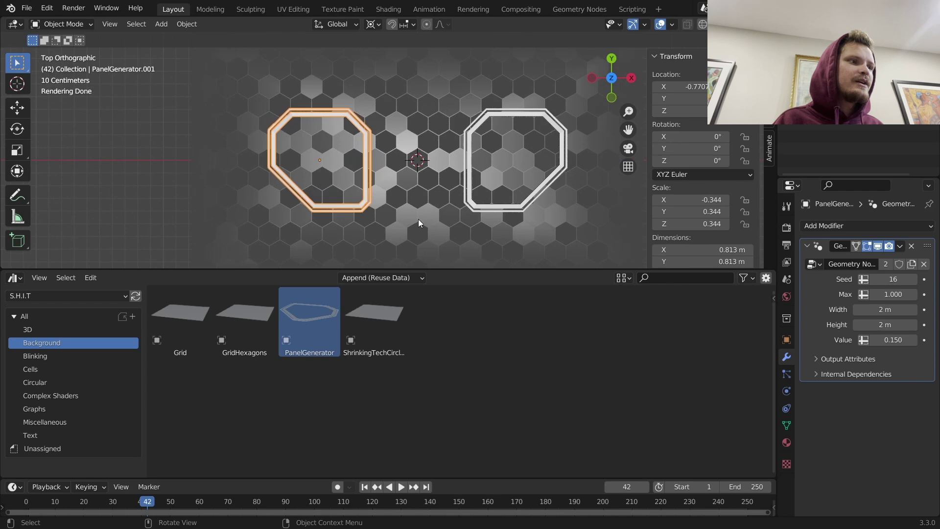
left_click_drag(318, 315, 419, 161)
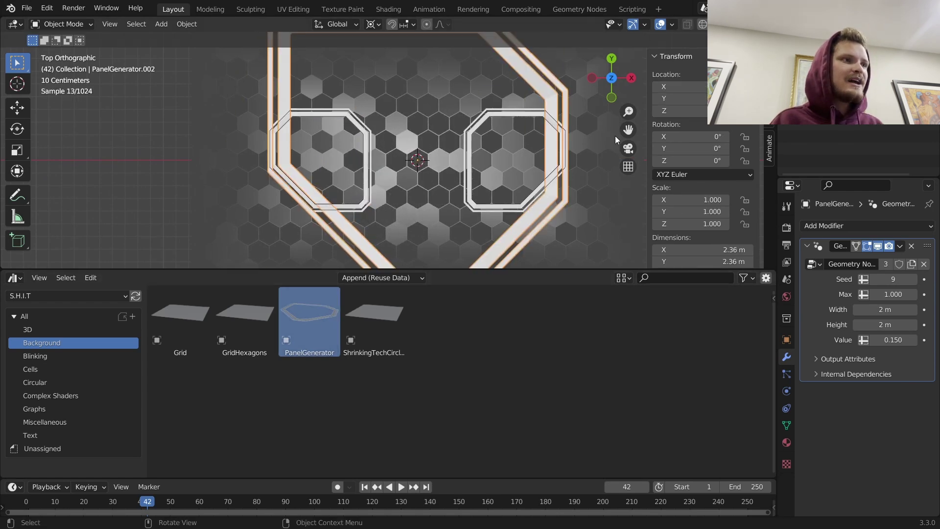
key("s")
left_click(472, 160)
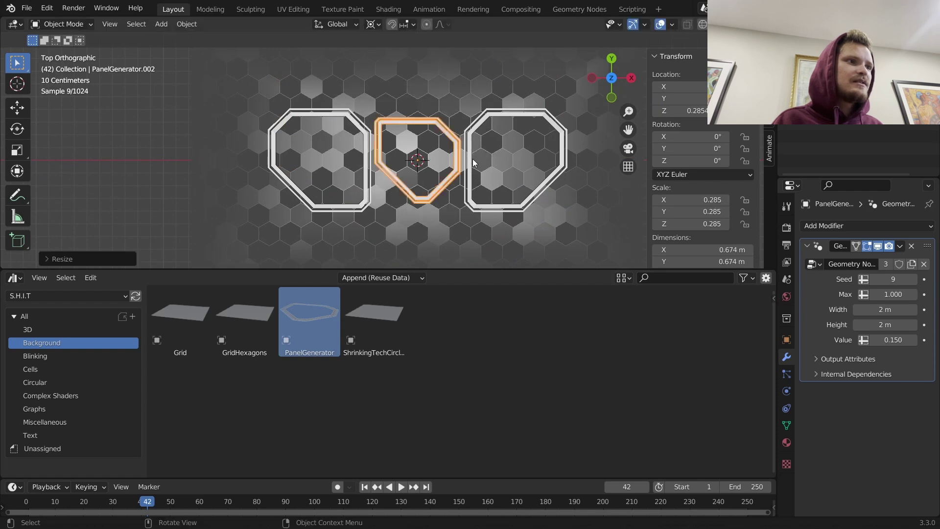
Step: Set the middle panel's Seed to 10 and Max to about 0.248, then enlarge it to roughly match the side panels' height
left_click(913, 280)
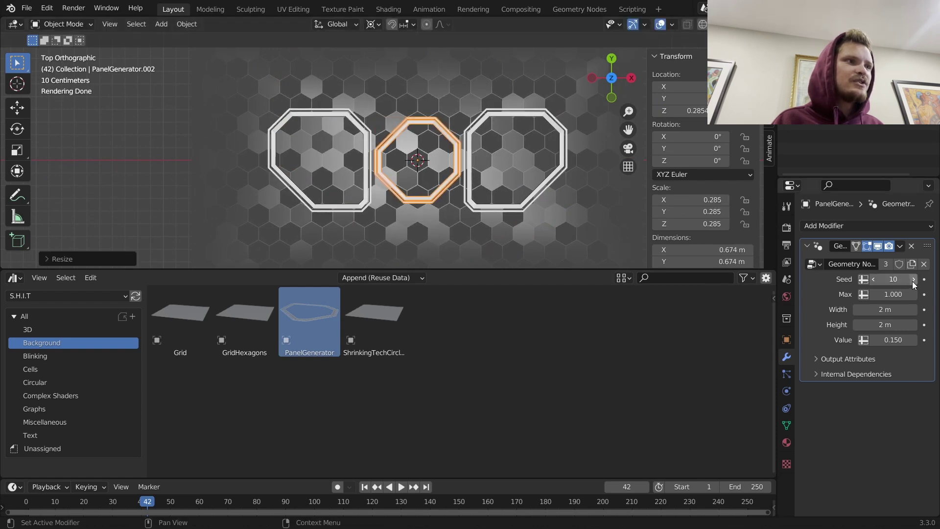
left_click_drag(893, 295, 854, 294)
key("s")
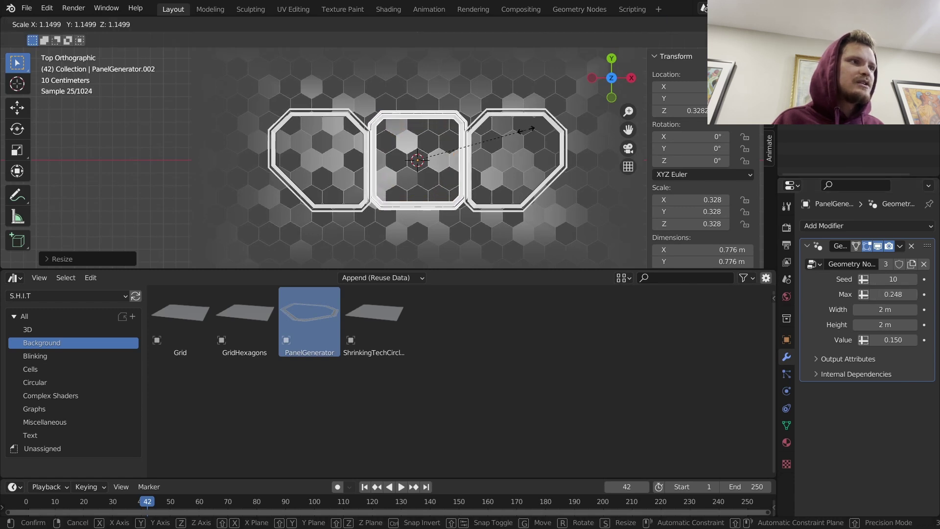
left_click(536, 130)
Step: Move the two side panels outward along X to about 0.87 m and -0.87 m, leaving gaps beside the middle panel
left_click(512, 119)
key("g")
key("x")
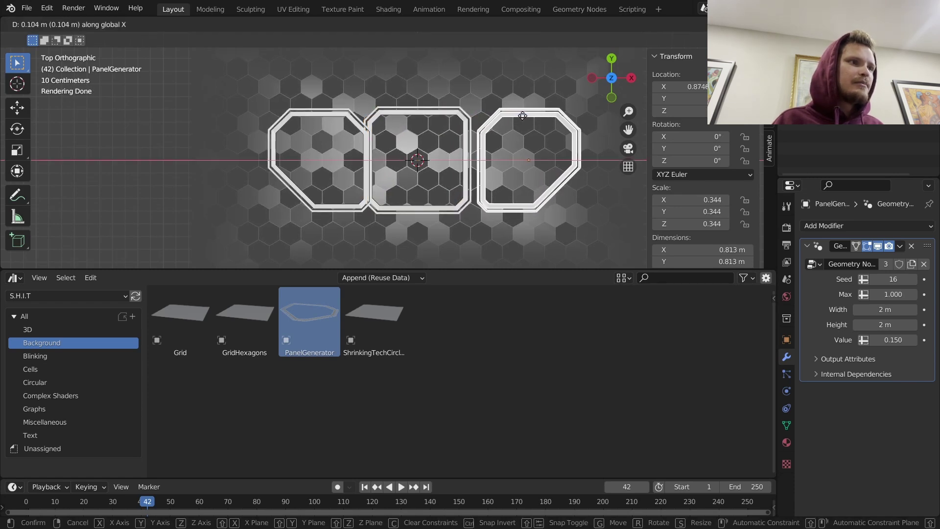
left_click(522, 116)
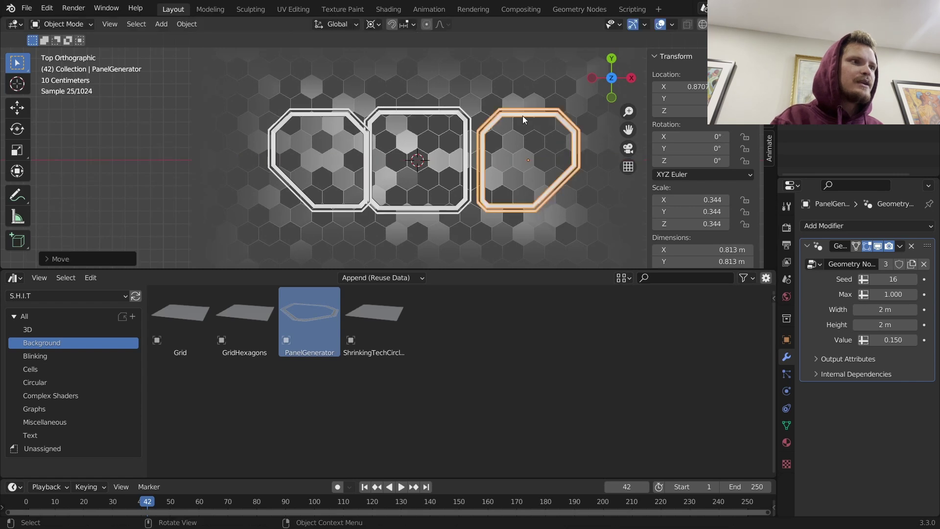
left_click(345, 116)
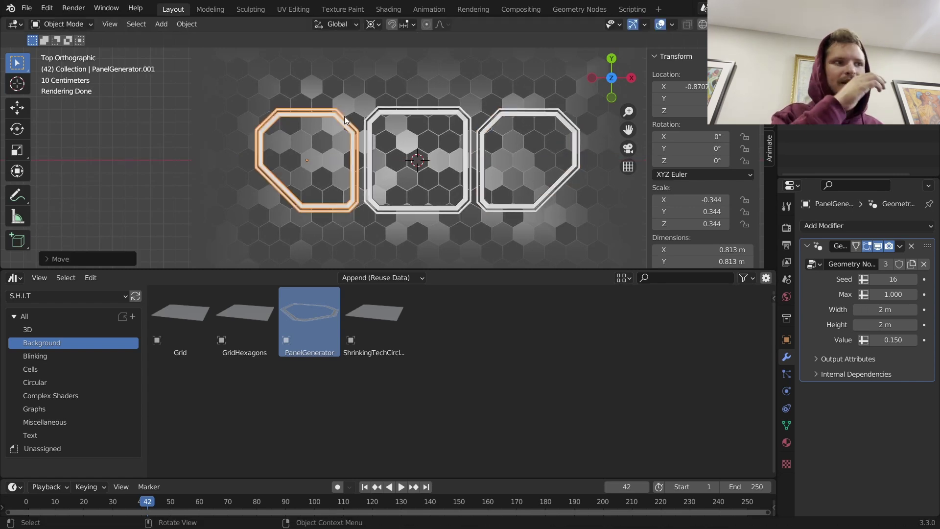
Step: Draw annotation loops inside the panel openings and undo the marks
scroll(361, 142, "down", 1)
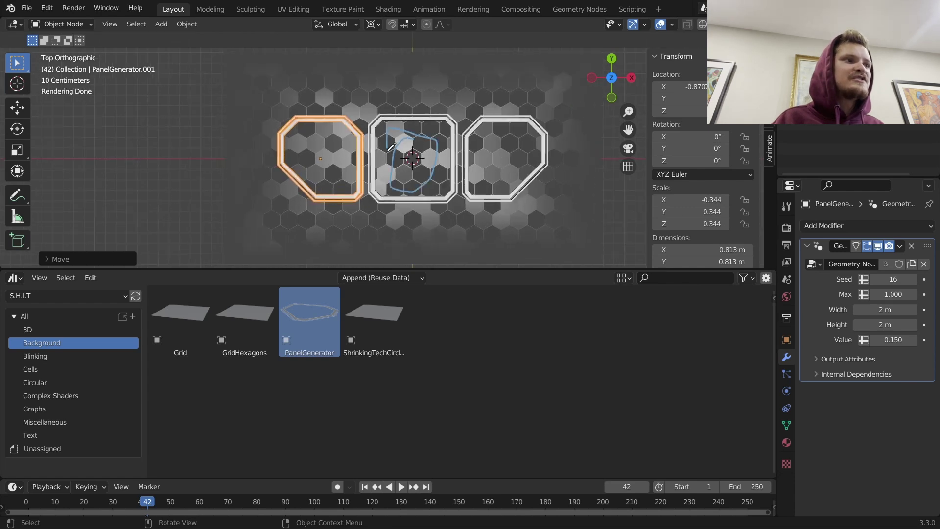
left_click_drag(388, 138, 387, 155)
key("ctrl+z")
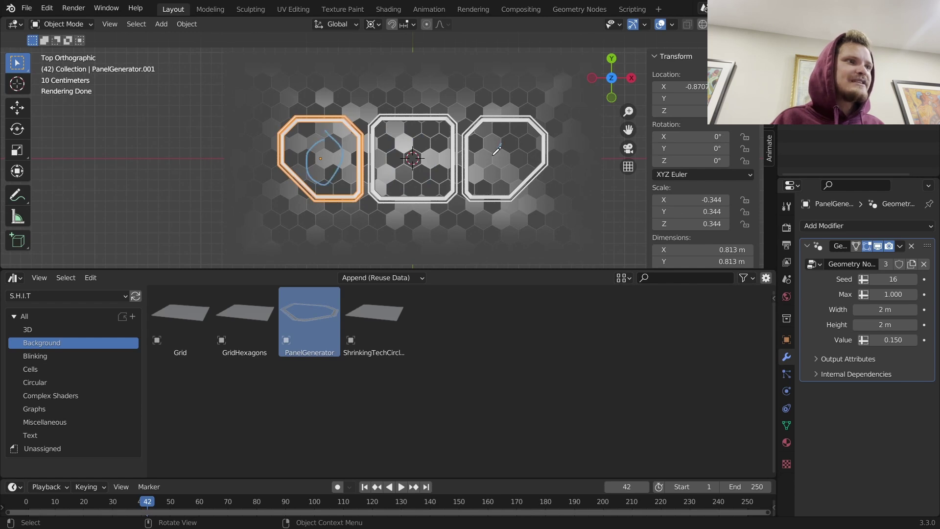
key("ctrl+z")
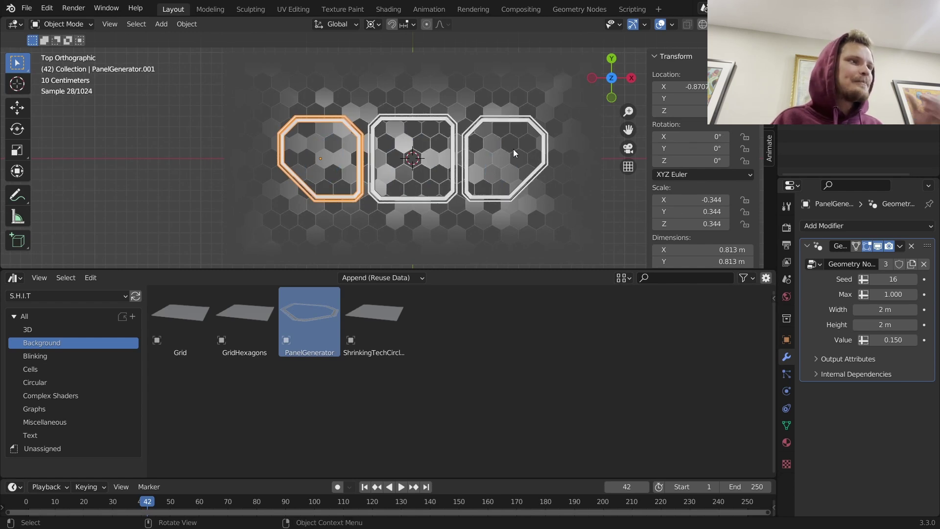
Step: Edit the hexagon background plane and knife-cut the outline of the left panel's opening into it
left_click(396, 107)
key("Tab")
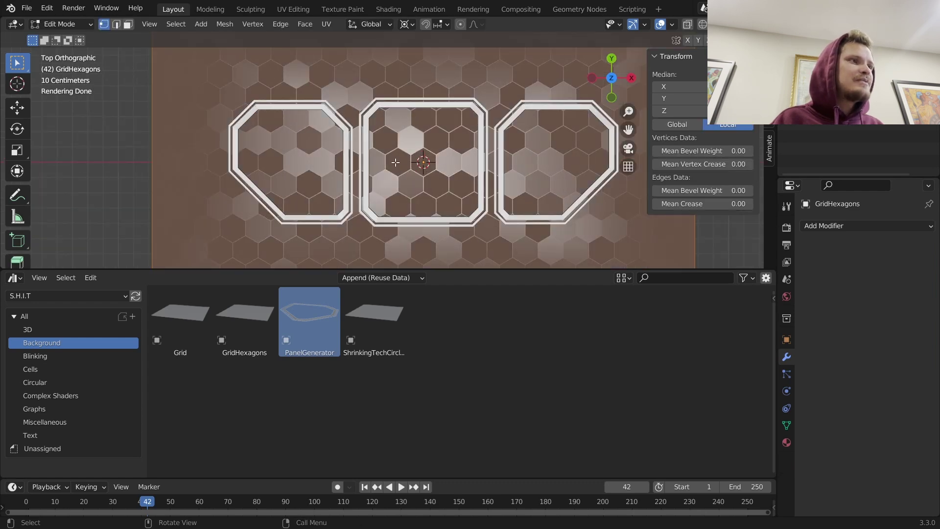
scroll(403, 151, "up", 2)
key("k")
middle_click_drag(300, 190, 394, 172, "shift")
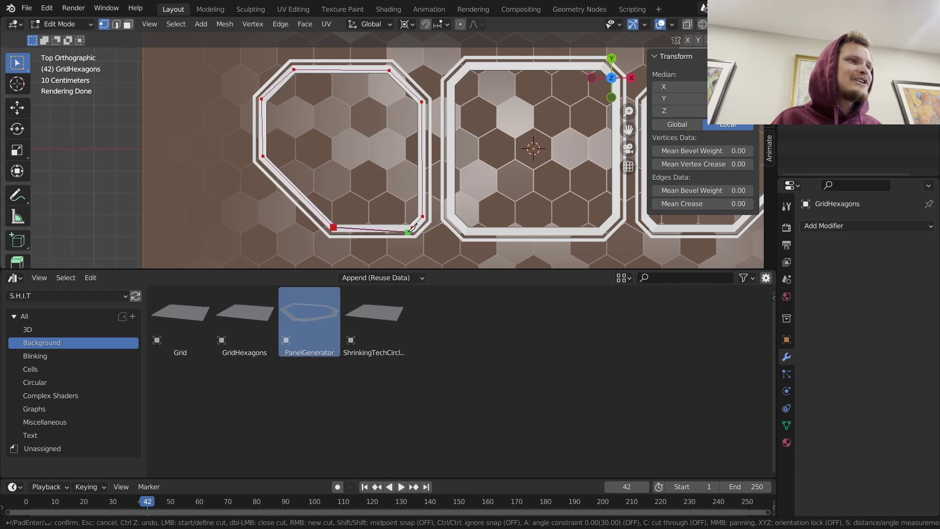
key("Return")
Step: Delete the hexagon plane's face inside the left panel and leave Edit Mode
key("3")
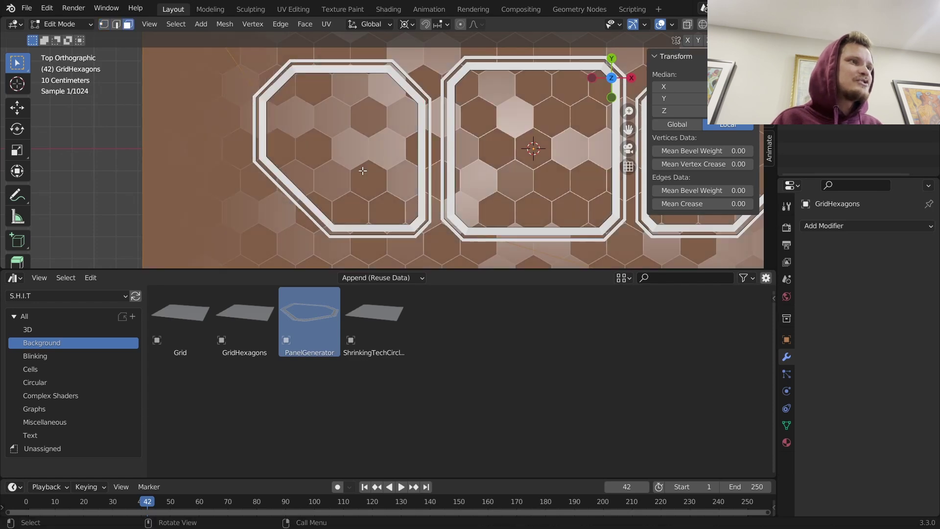
key("x")
left_click(348, 185)
key("Tab")
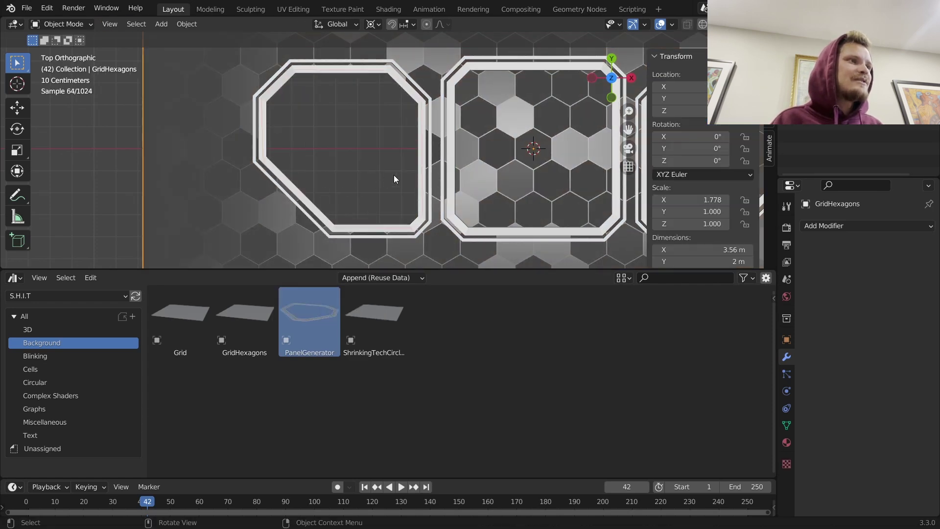
Step: Preview the animation, then re-enter Edit Mode on the hexagon plane and knife-cut the outline of the right panel's opening
key("space")
scroll(407, 171, "down", 2)
middle_click_drag(446, 174, 260, 157, "shift")
key("space")
key("Tab")
scroll(412, 157, "up", 2)
key("k")
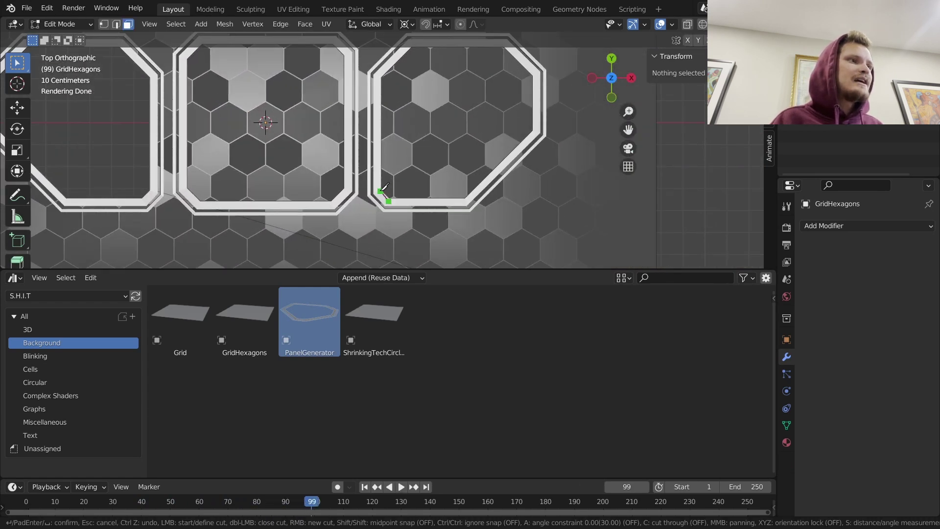
left_click(379, 191)
middle_click_drag(379, 192, 372, 240)
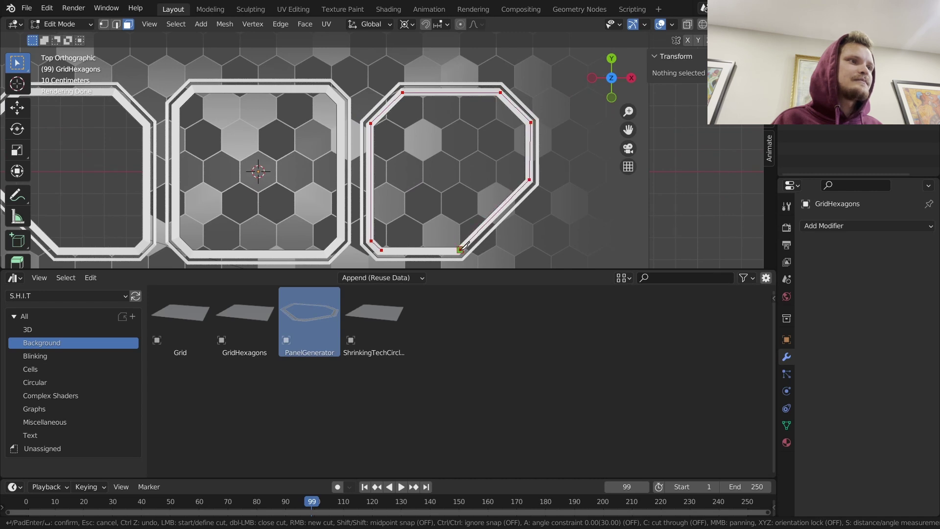
key("Return")
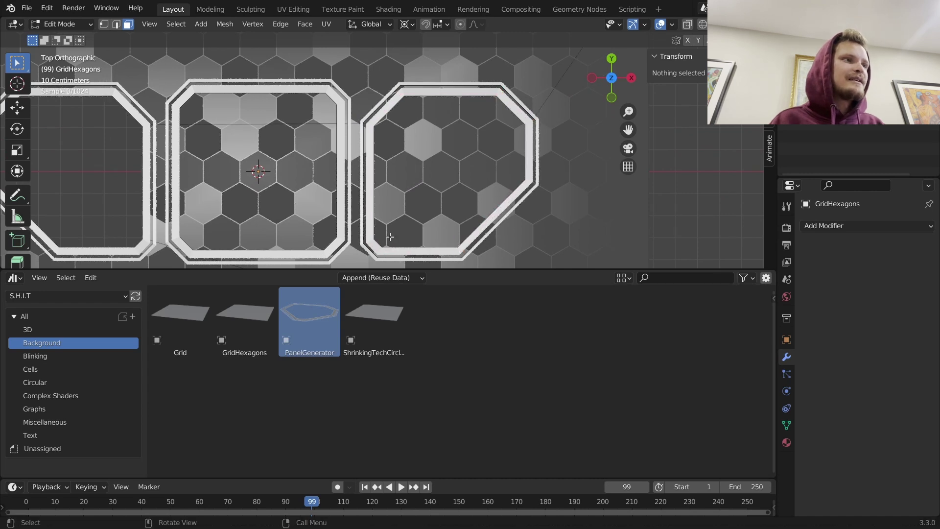
Step: Delete the hexagon plane's face inside the right panel's opening
left_click(424, 169)
key("x")
left_click(412, 157)
Step: Knife-cut the outline of the middle panel's opening into the hexagon plane
middle_click_drag(281, 169, 407, 150, "shift")
key("k")
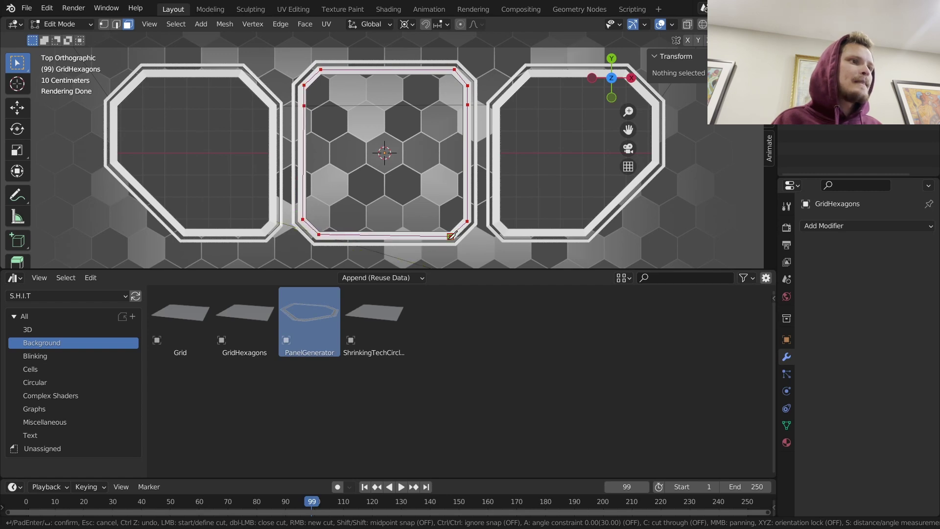
key("Return")
Step: Delete the hexagon plane's face inside the middle panel and leave Edit Mode
key("a")
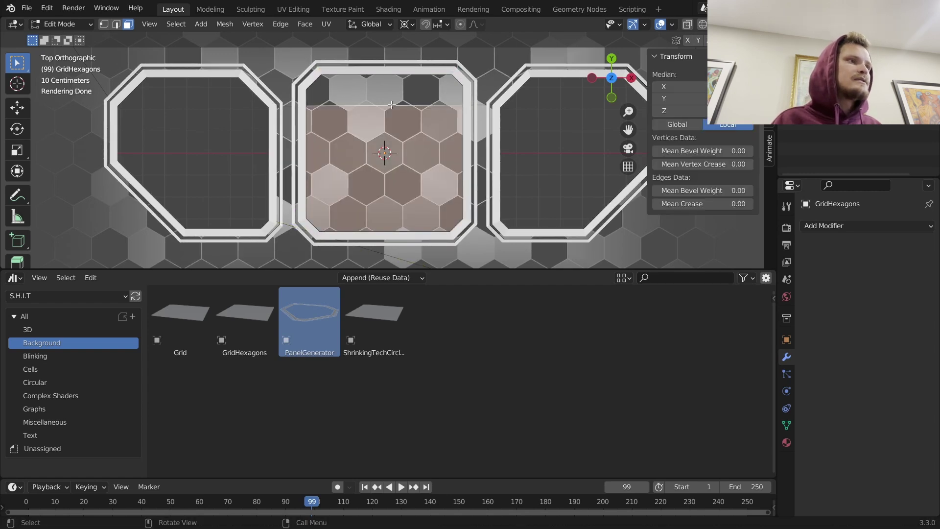
key("x")
left_click(390, 101)
key("Tab")
scroll(437, 136, "down", 3)
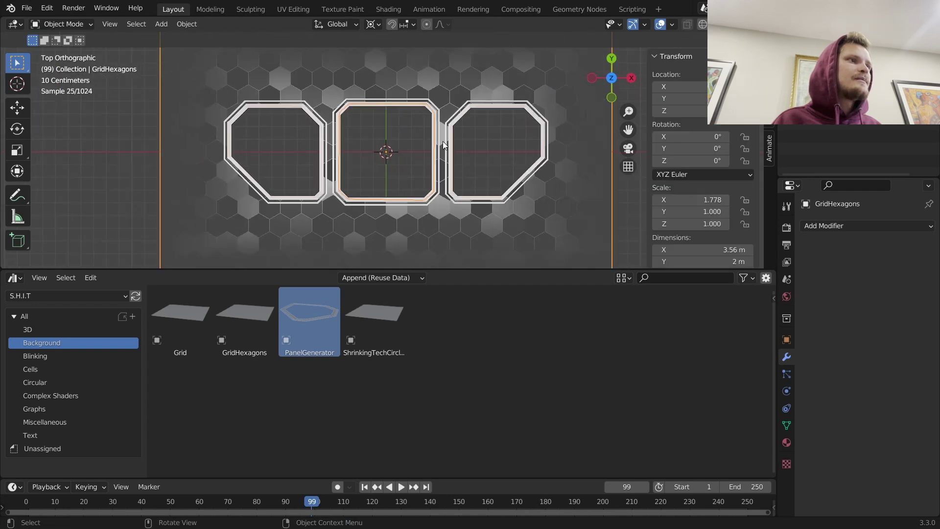
Step: Hide the viewport overlays and play the animation to check the three cut-out panels
left_click(661, 24)
key("space")
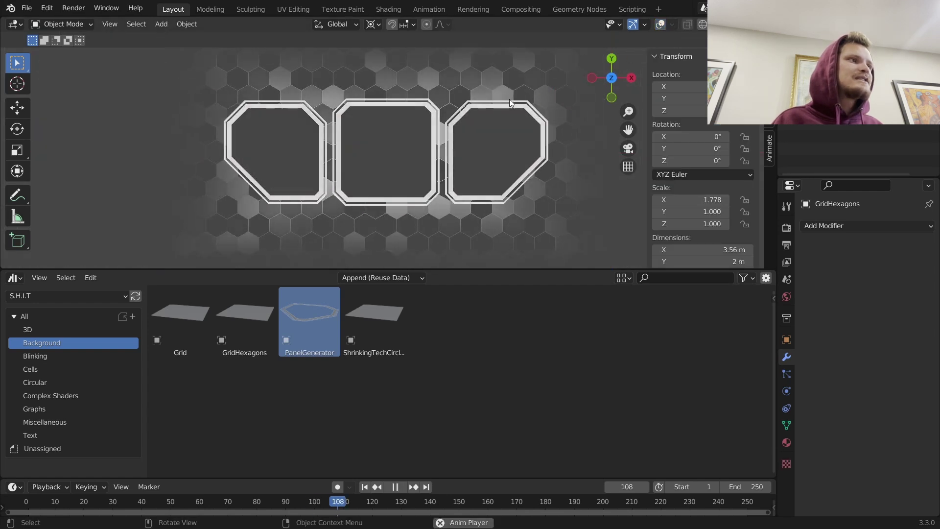
scroll(510, 100, "down", 2)
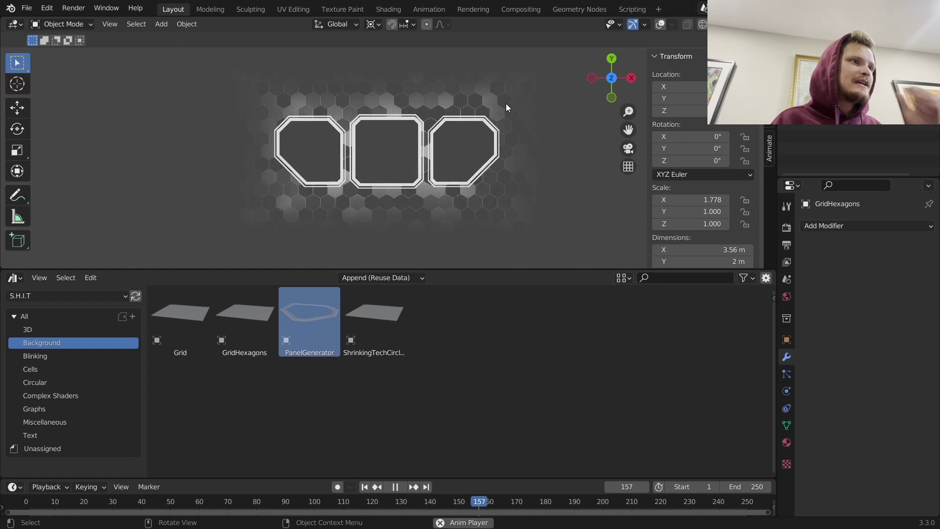
key("space")
scroll(403, 156, "up", 2)
Step: Add the Grid asset from the S.H.I.T library's Background category over the left panel
left_click_drag(205, 336, 288, 247)
left_click_drag(294, 156, 296, 154)
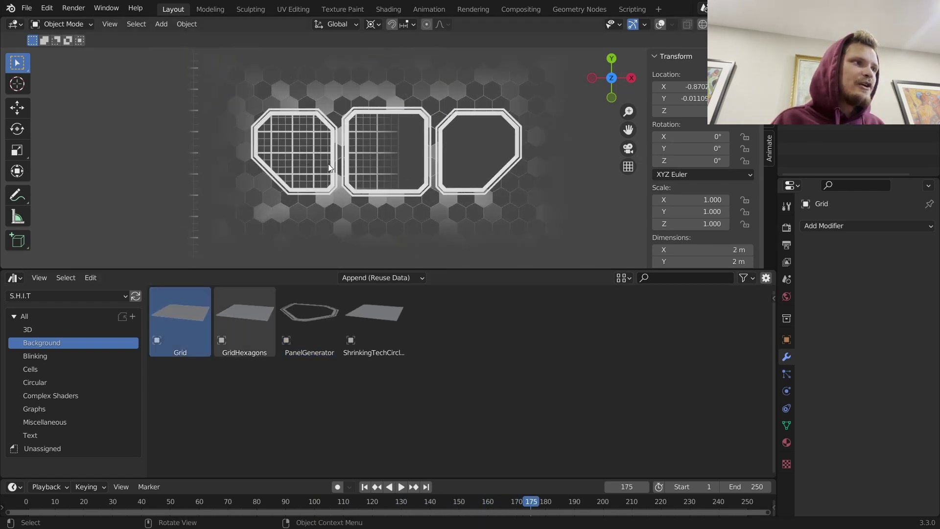
Step: Set the transform pivot point to Median Point and scale the grid to about 0.417 to cover the left panel
scroll(342, 164, "up", 2)
key("s")
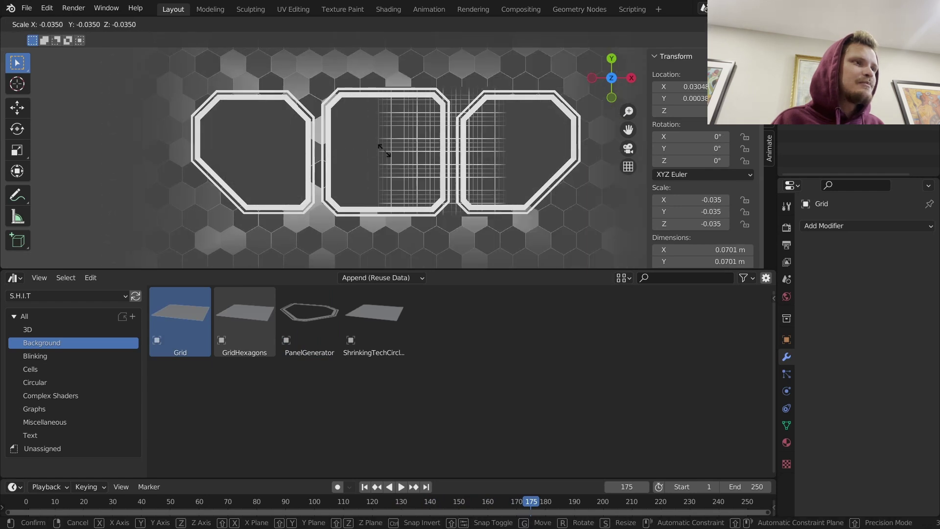
key("Escape")
left_click(372, 25)
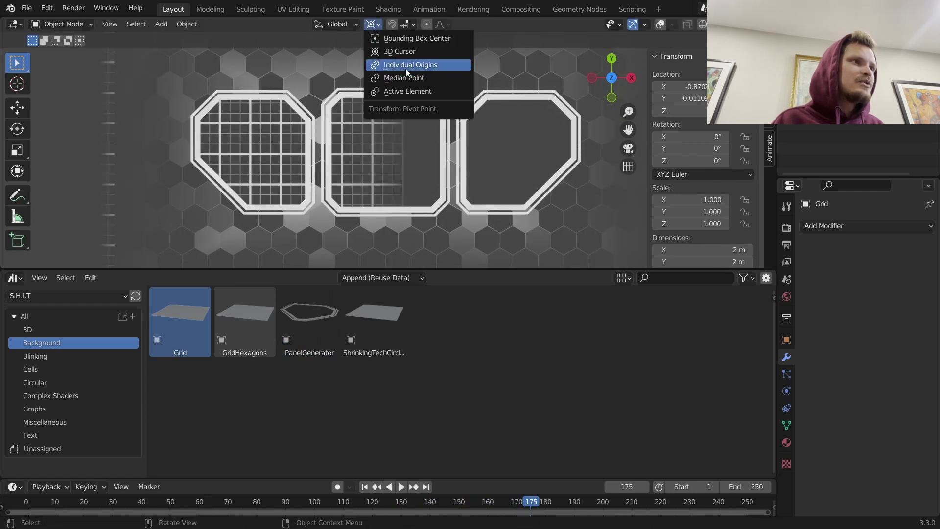
left_click(408, 76)
key("s")
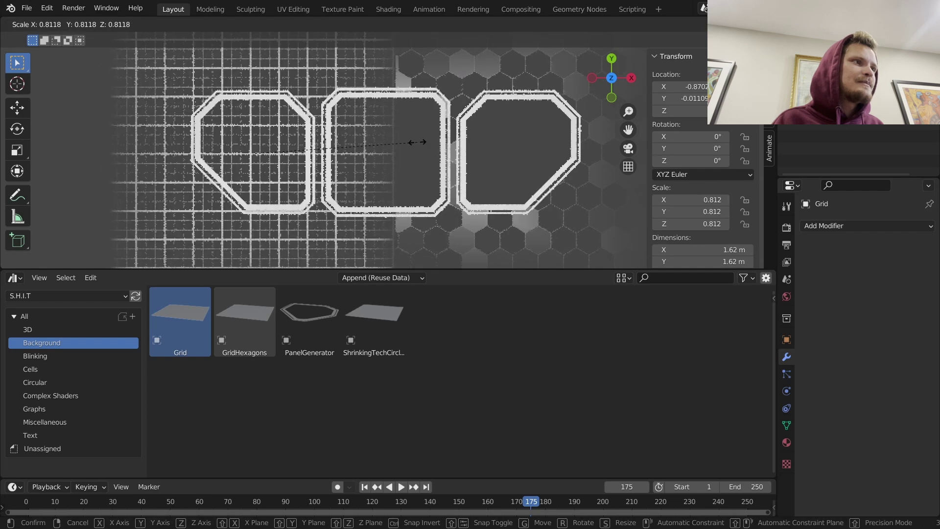
left_click(337, 151)
Step: Move the grid down along Z to about -0.12 m, below the hexagon plane, and return to the top view
middle_click_drag(337, 150, 347, 84)
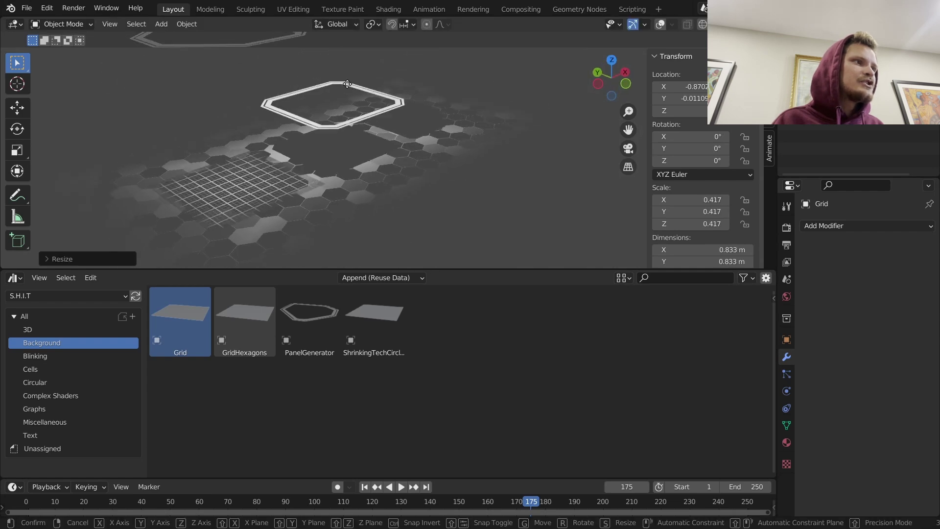
key("z")
left_click(357, 101)
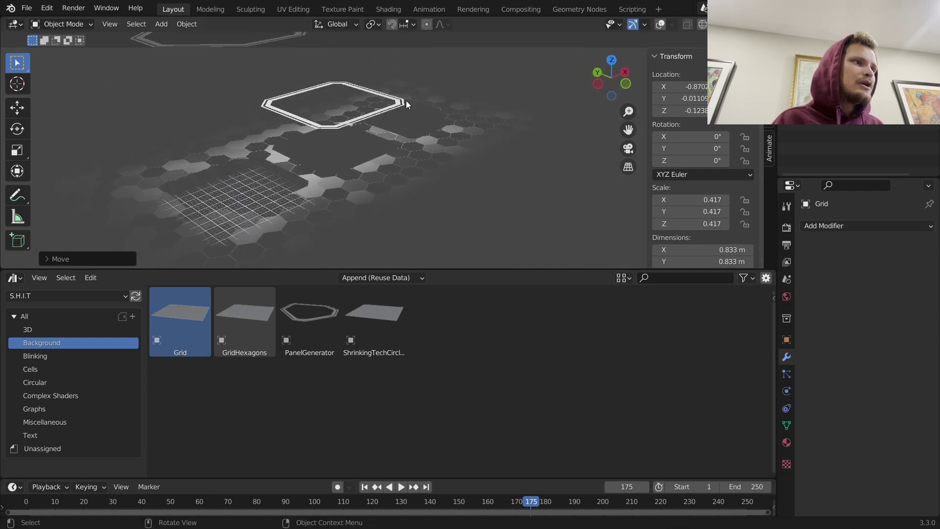
left_click(608, 60)
Step: Play the animation to check the grid behind the left panel
middle_click_drag(287, 57, 359, 184, "shift")
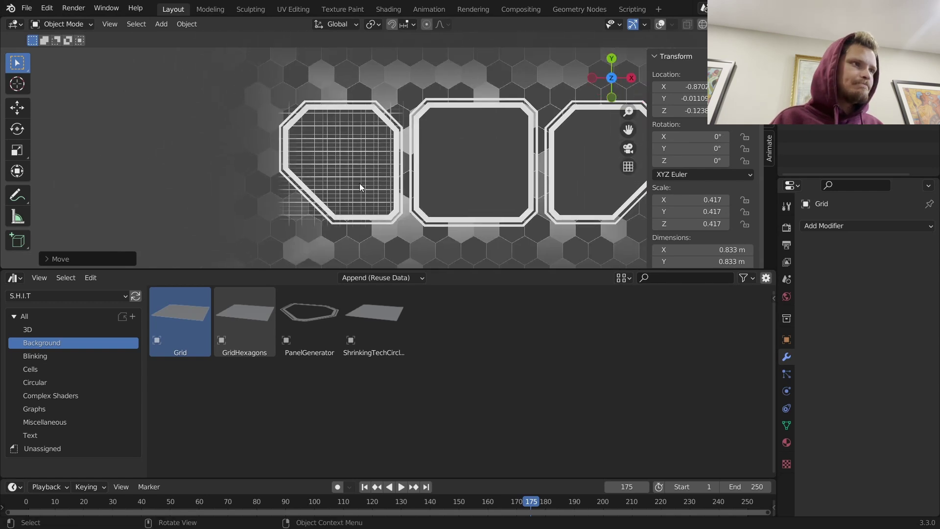
scroll(361, 177, "up", 2)
key("space")
scroll(363, 171, "up", 1)
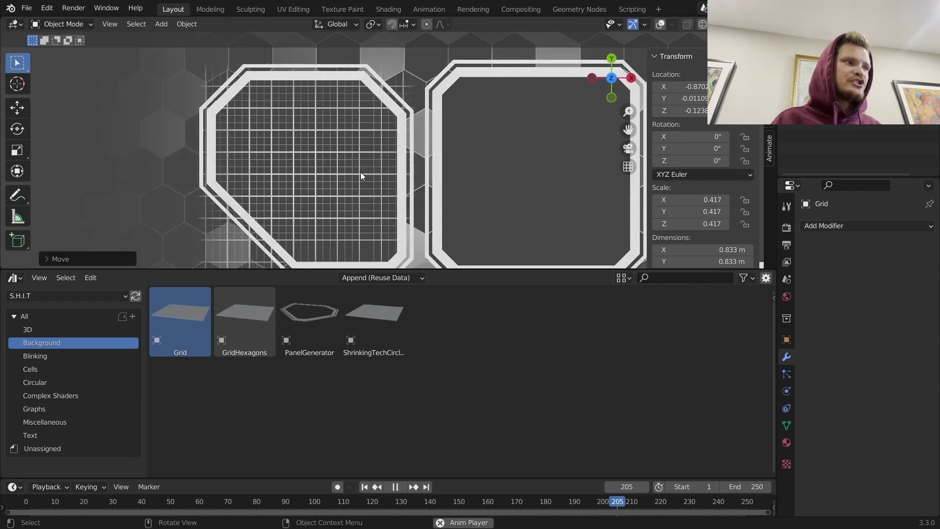
key("space")
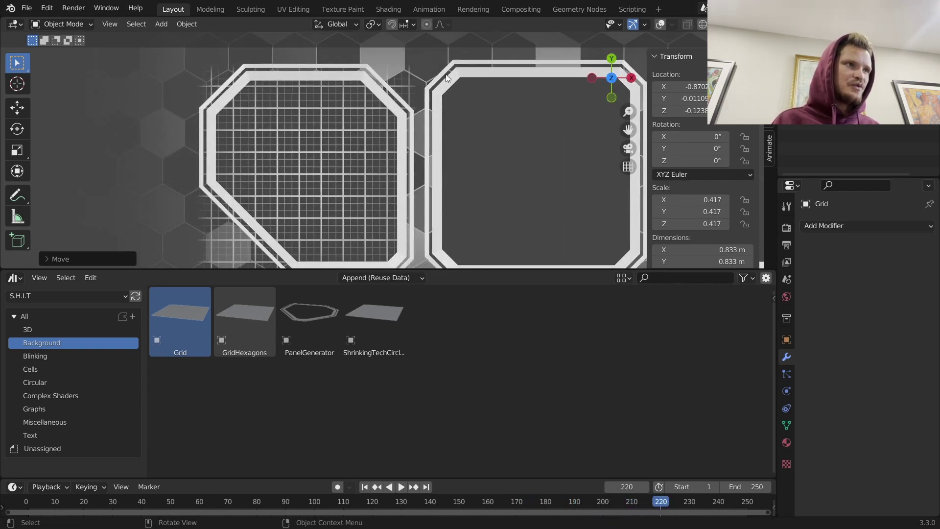
Step: Switch to the Shading workspace and bring the value nodes of the grid's Hologram_Grid material into view
left_click(394, 11)
scroll(368, 181, "up", 1)
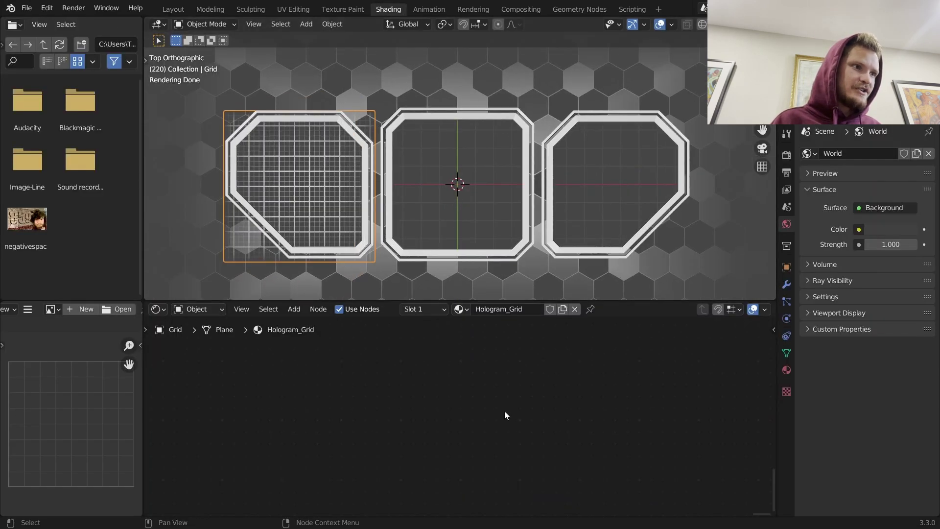
scroll(503, 395, "down", 5)
middle_click_drag(168, 369, 497, 406)
scroll(496, 402, "up", 9)
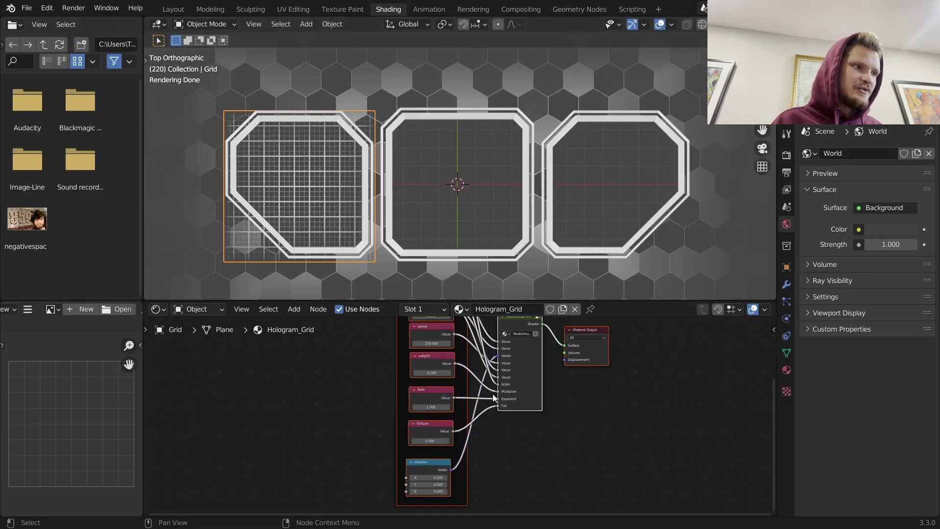
scroll(475, 375, "up", 2)
middle_click_drag(475, 376, 603, 490)
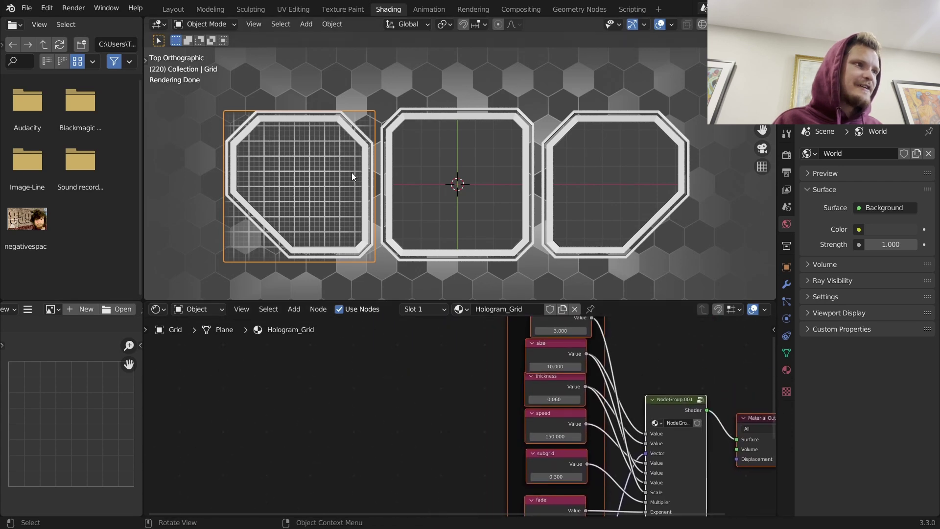
scroll(349, 176, "up", 2)
middle_click_drag(350, 175, 468, 160, "shift")
Step: Set the speed value of the Hologram_Grid material to 300 while the animation plays
key("space")
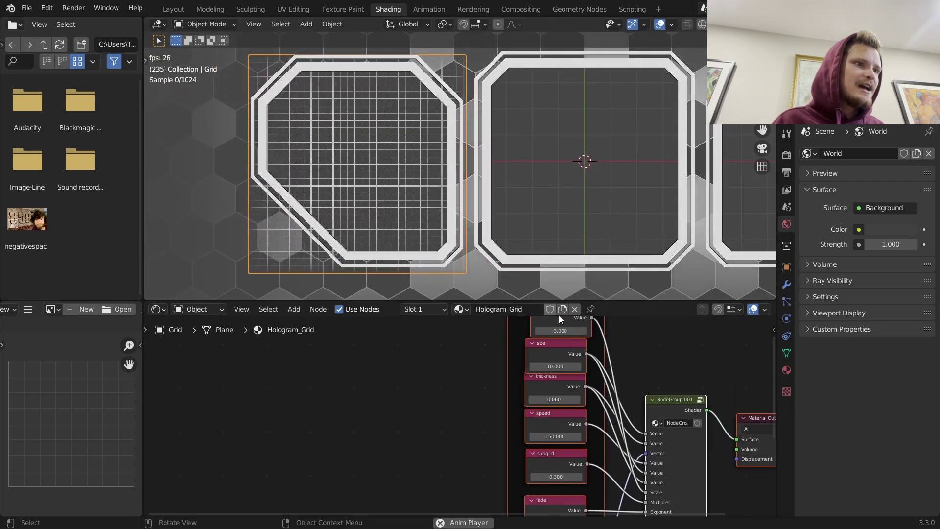
middle_click_drag(586, 375, 566, 363)
double_click(530, 425)
type("300")
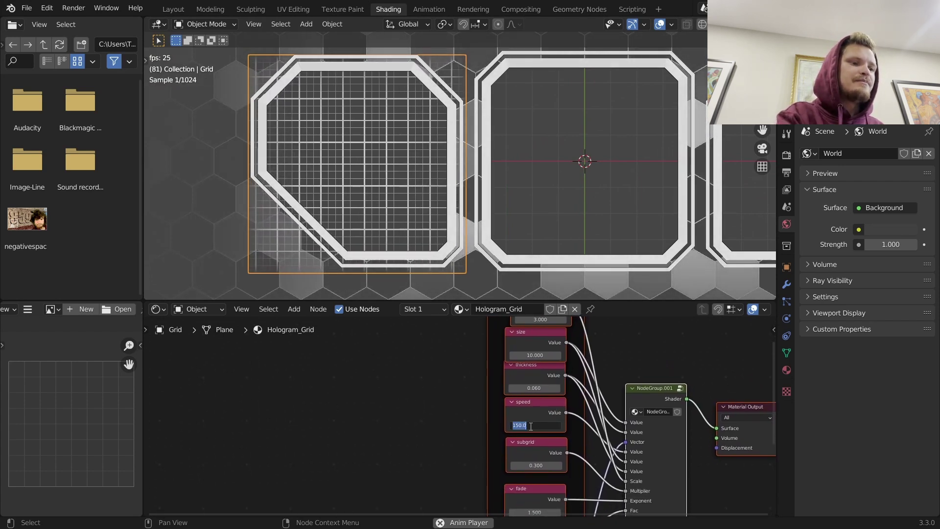
key("Return")
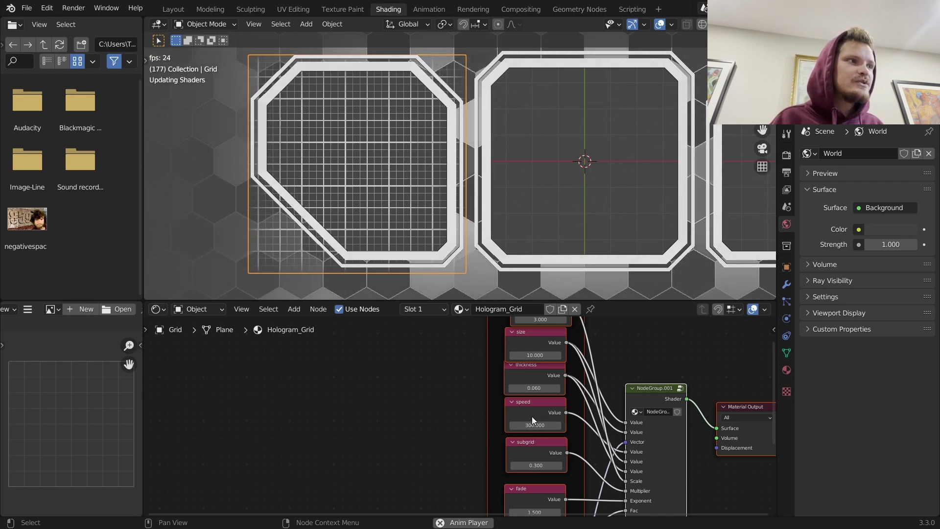
key("space")
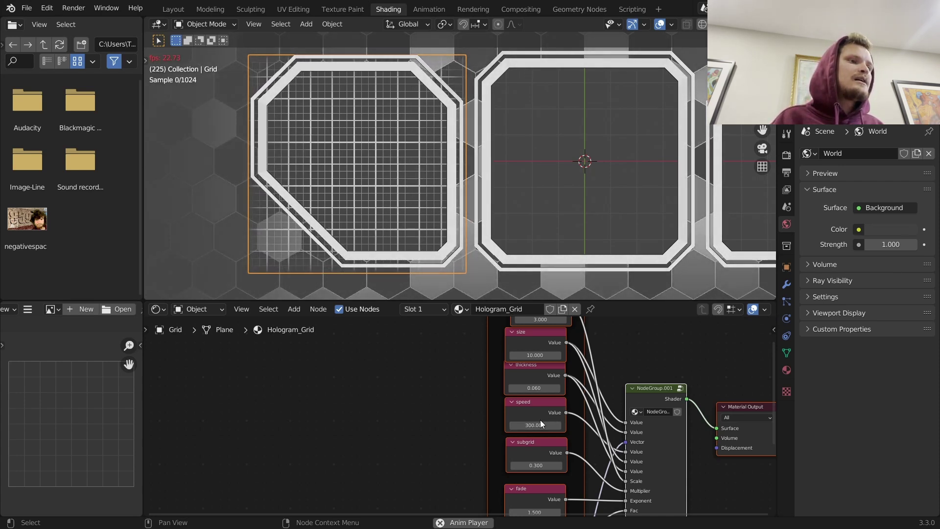
Step: Set the Hologram_Grid direction vector to X 0 and Y 0.5 and play the animation
middle_click_drag(533, 468, 524, 482)
scroll(531, 443, "up", 4)
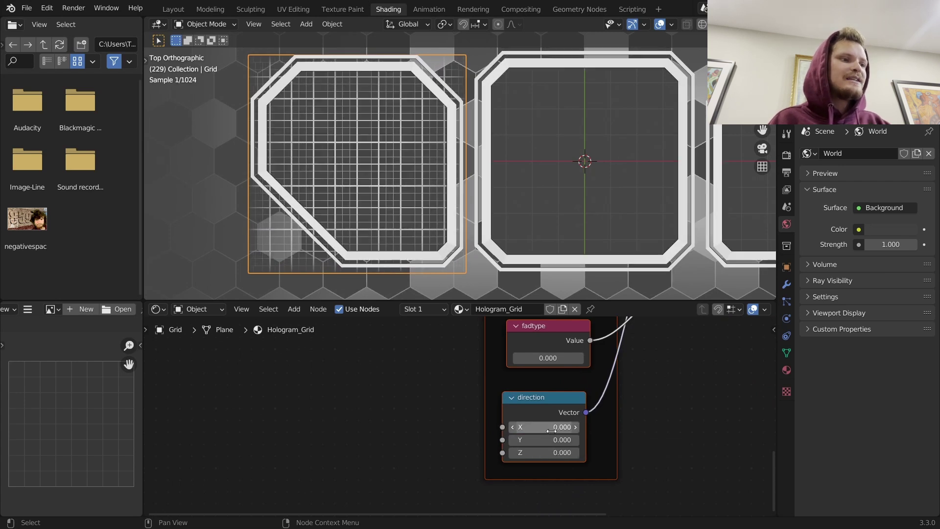
type("0.5")
key("Return")
key("space")
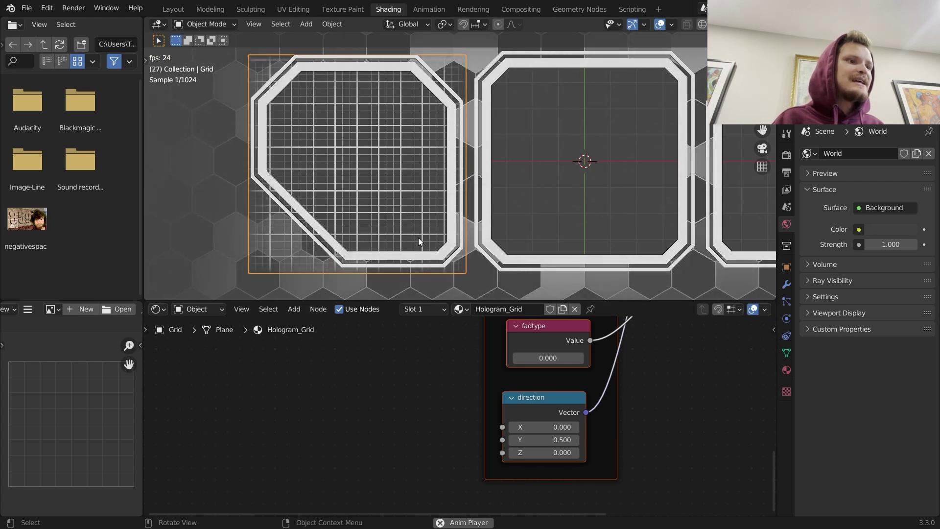
Step: Try another Y value in the direction vector, undo it, and stop the animation preview
left_click(555, 439)
type("1")
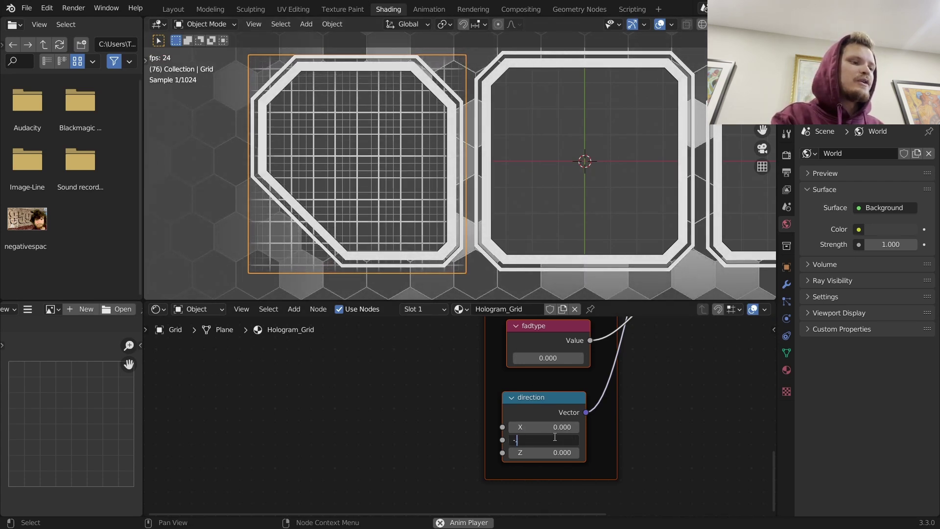
key("Return")
key("ctrl+z")
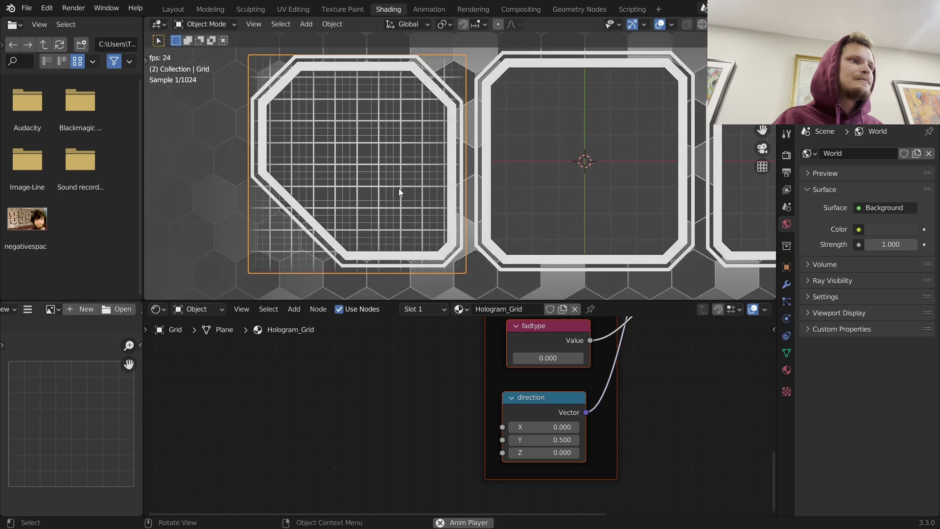
scroll(389, 184, "up", 5)
key("space")
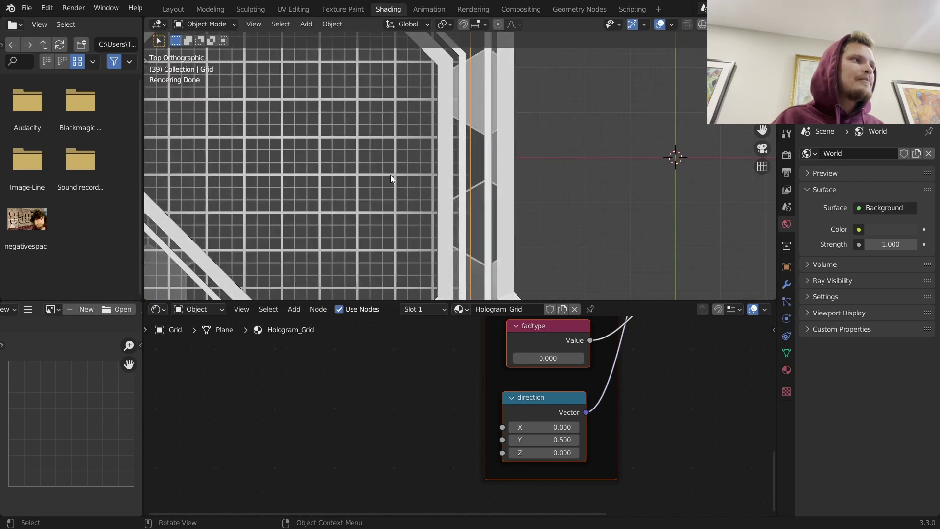
Step: Return to the Layout workspace, edit the grid plane with overlays shown, and knife-cut the left panel's outline into it
left_click(175, 9)
scroll(376, 153, "down", 2)
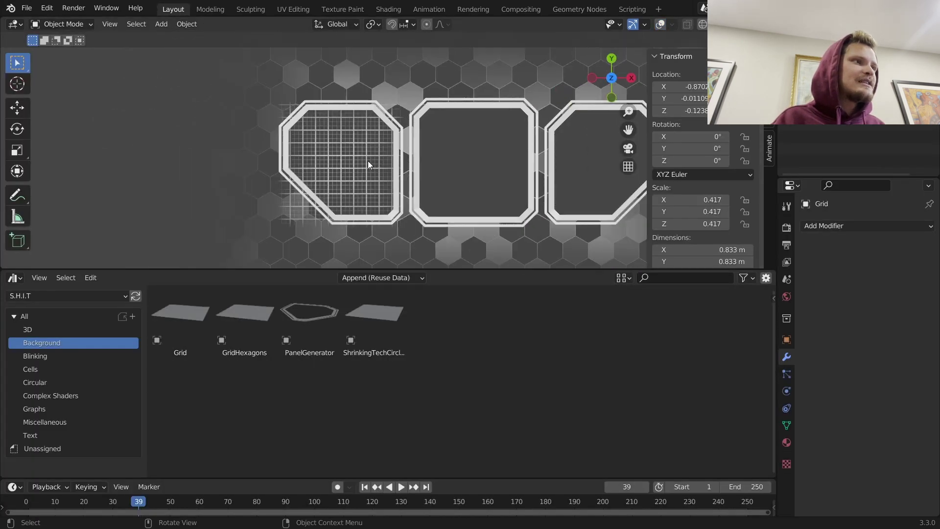
key("Tab")
left_click(659, 24)
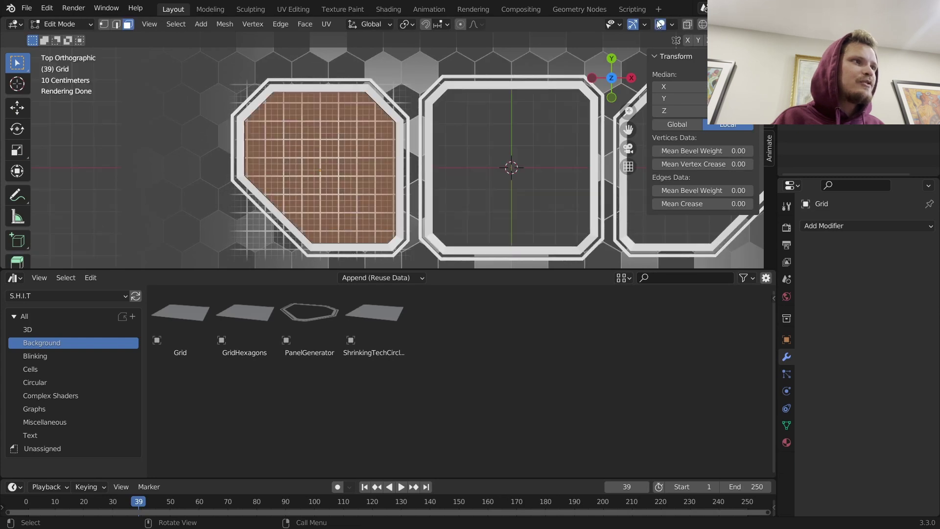
key("k")
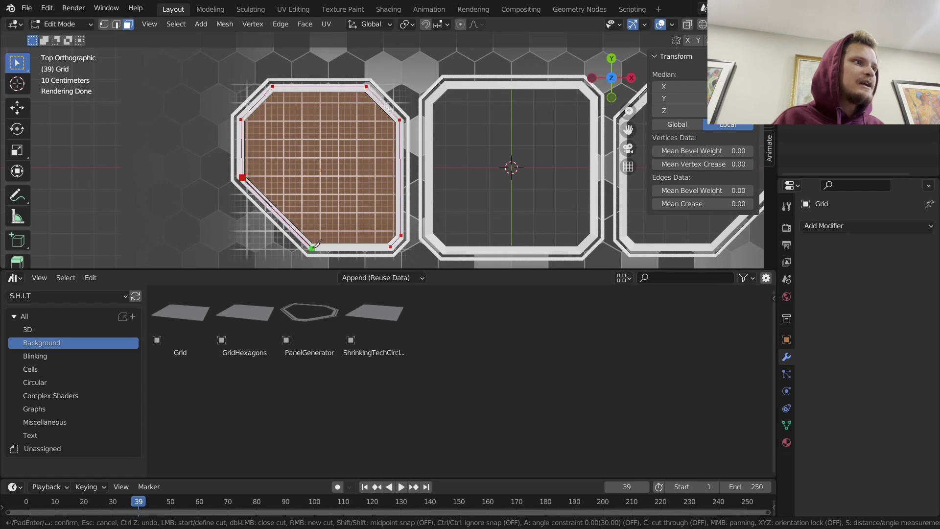
key("Return")
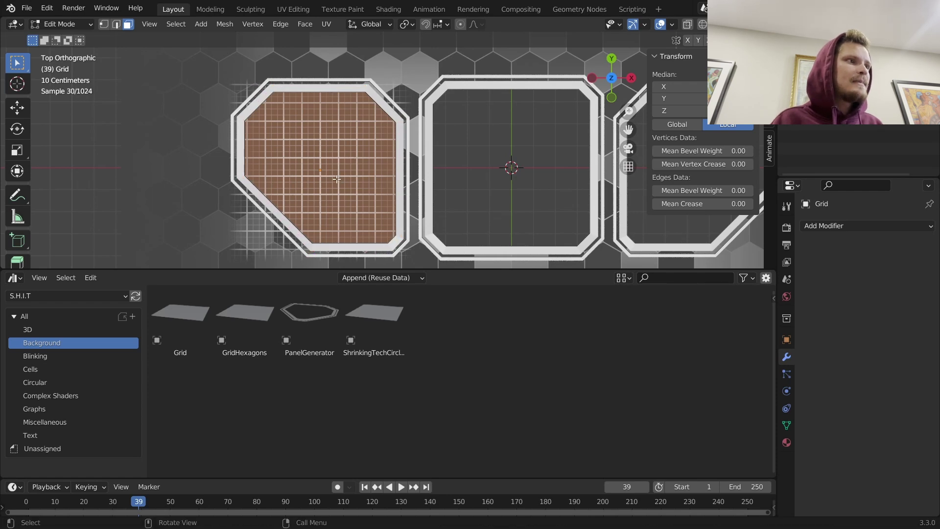
Step: Delete the parts of the grid plane outside the left panel's outline and leave Edit Mode
key("x")
left_click(337, 178)
key("Tab")
Step: Duplicate the trimmed grid in place and mirror the copy into the right panel by scaling X by -1 around the 3D Cursor
middle_click_drag(368, 177, 307, 175, "shift")
key("shift+d")
right_click(364, 155)
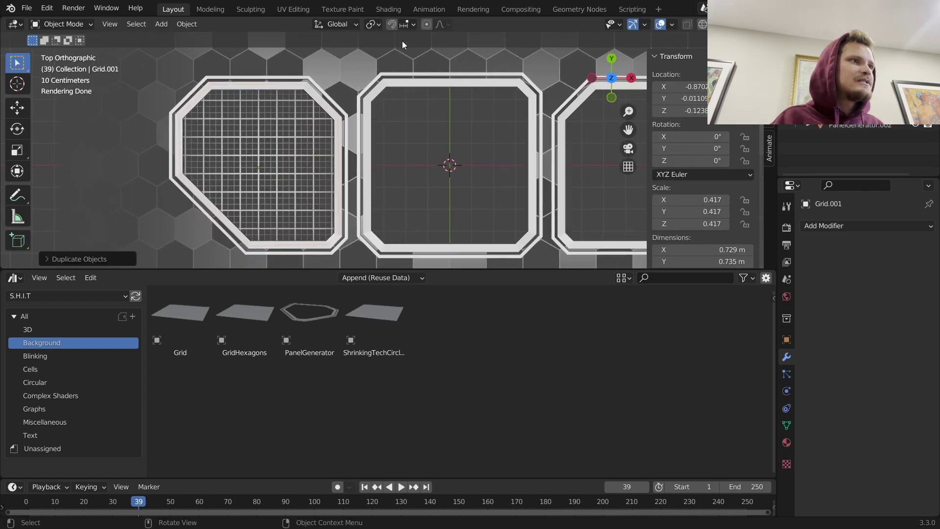
left_click(381, 24)
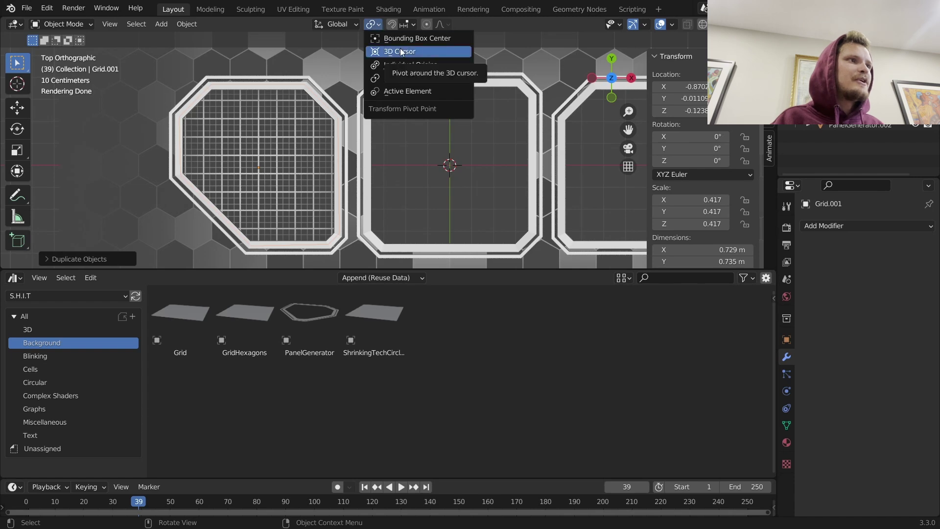
left_click(401, 48)
type("sx-1")
key("Return")
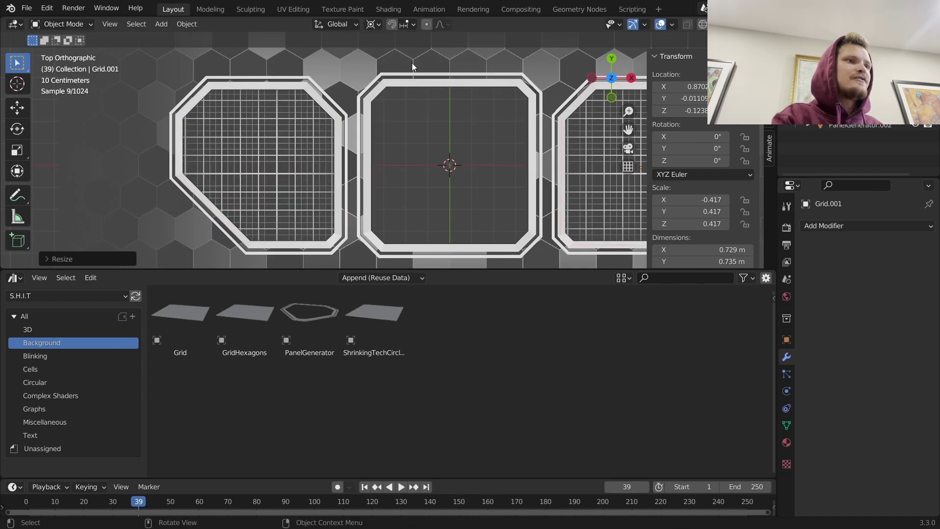
Step: Play the animation to check the grids in the left and right panels
middle_click_drag(503, 175, 413, 146, "shift")
key("space")
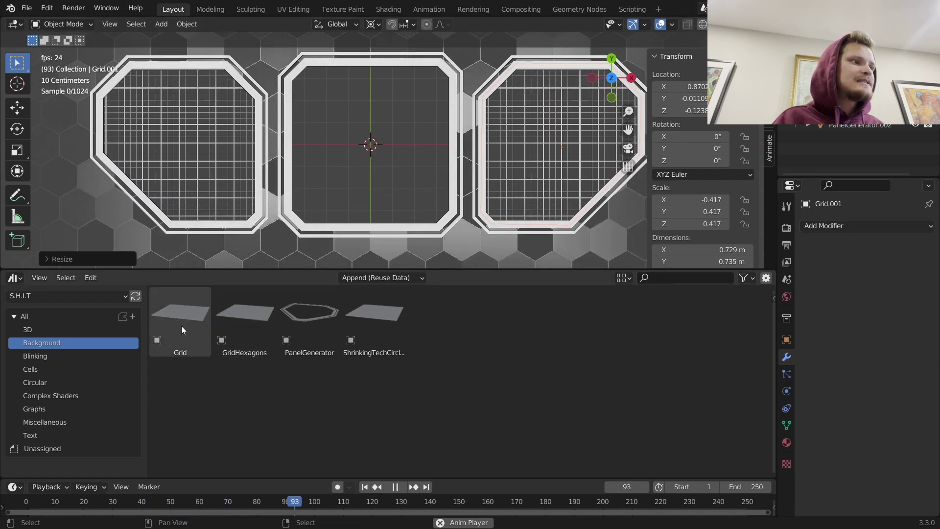
key("space")
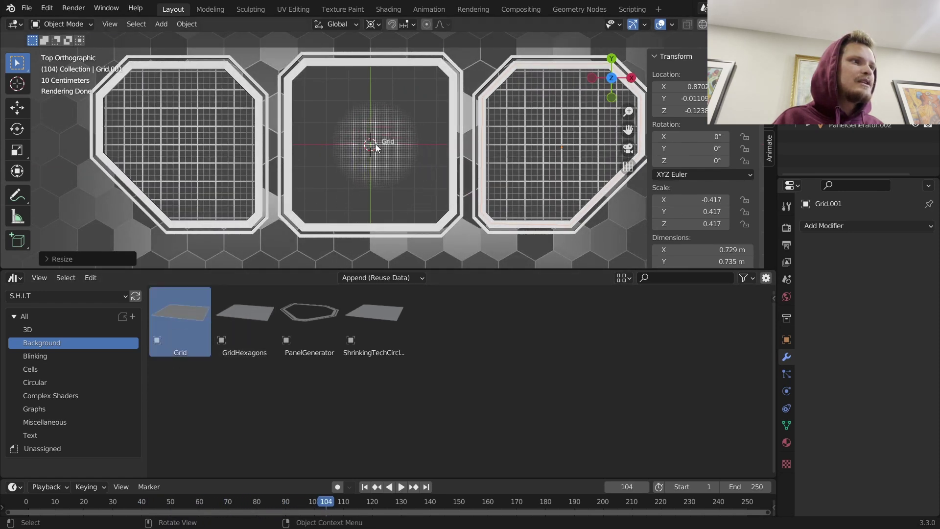
Step: Try to fill the middle panel with the library's Grid asset scaled to 0.325, and delete it
left_click_drag(372, 145, 372, 146)
key("s")
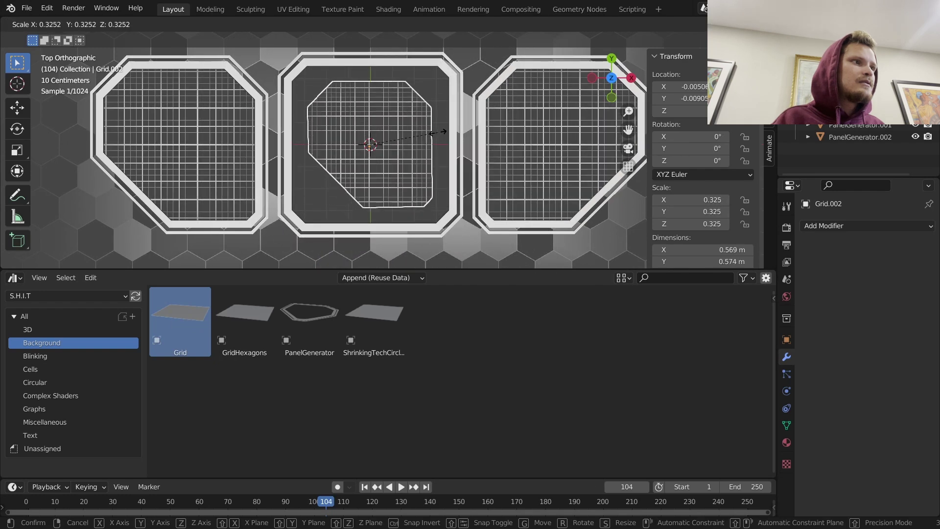
left_click(424, 139)
middle_click_drag(410, 140, 417, 136, "shift")
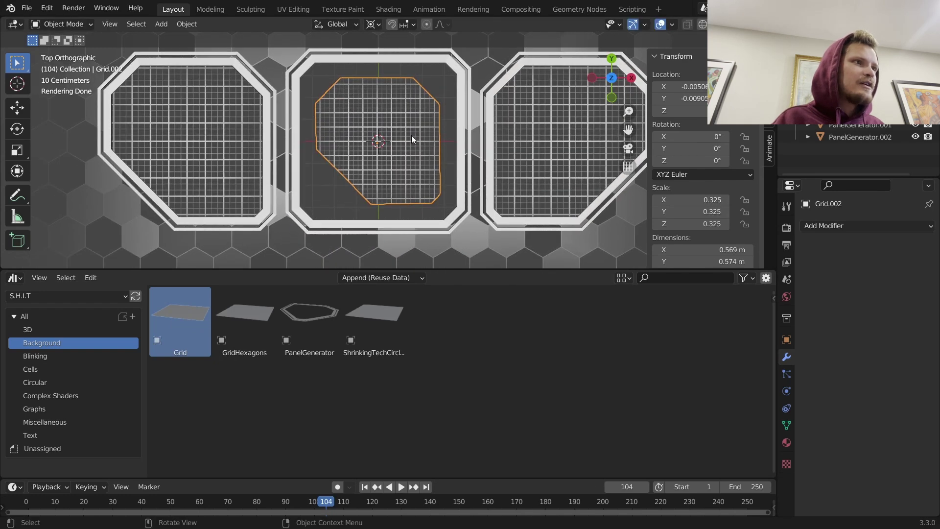
key("Delete")
Step: Try placing the Grid asset in the middle panel again, scaled to 0.662 and shifted slightly, and delete it
left_click_drag(175, 330, 349, 159)
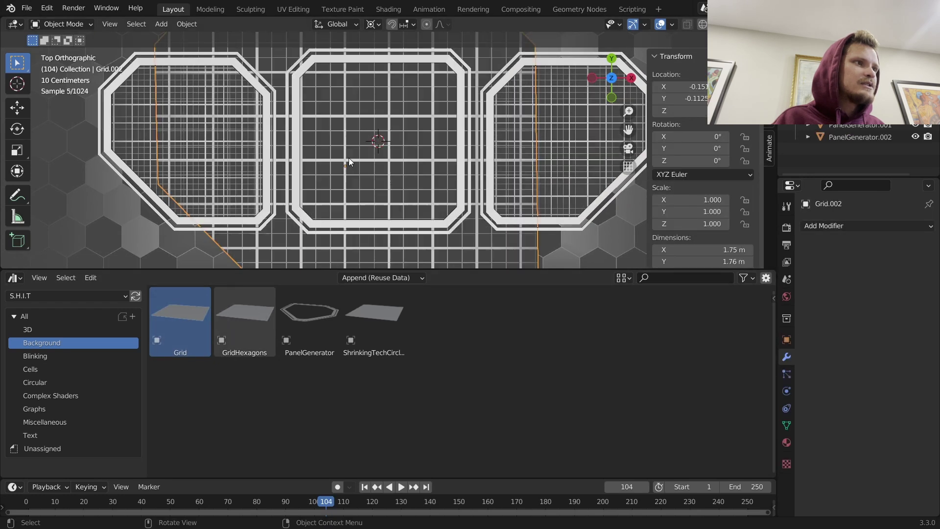
key("s")
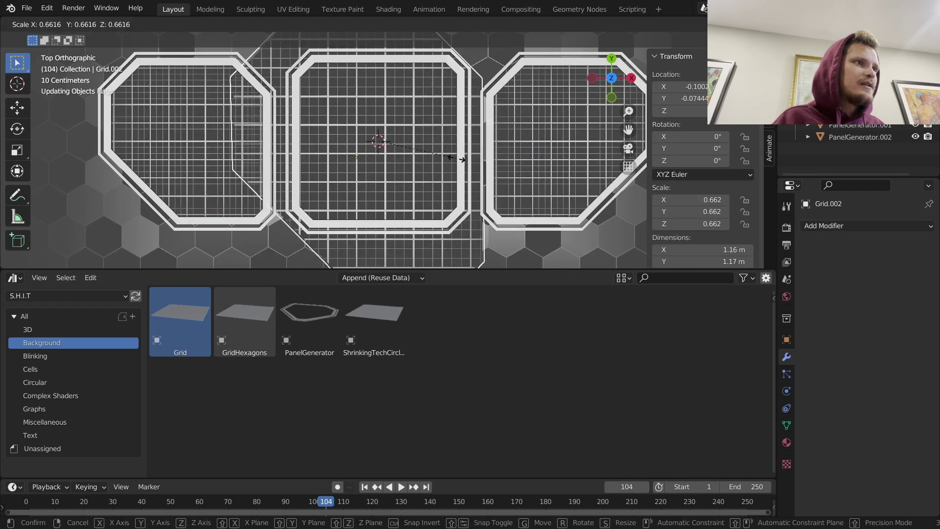
left_click(457, 157)
key("g")
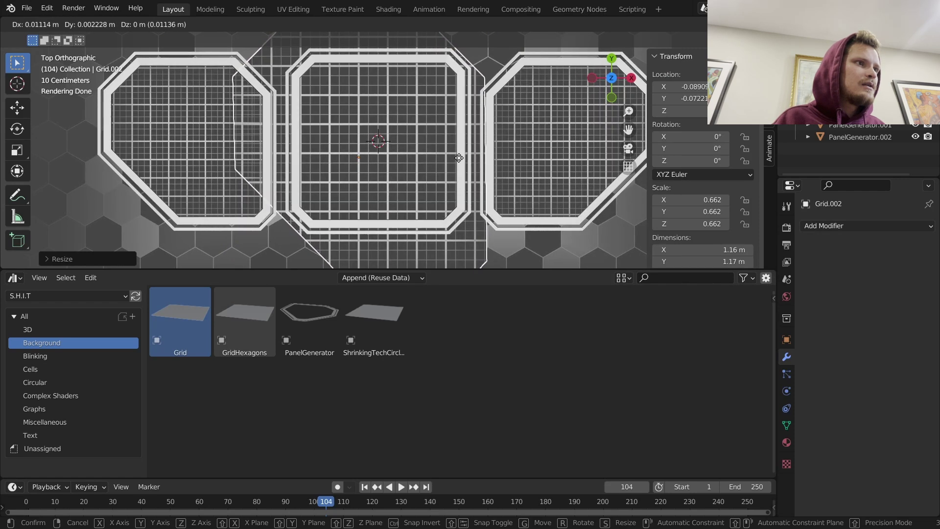
left_click(460, 157)
left_click(410, 277)
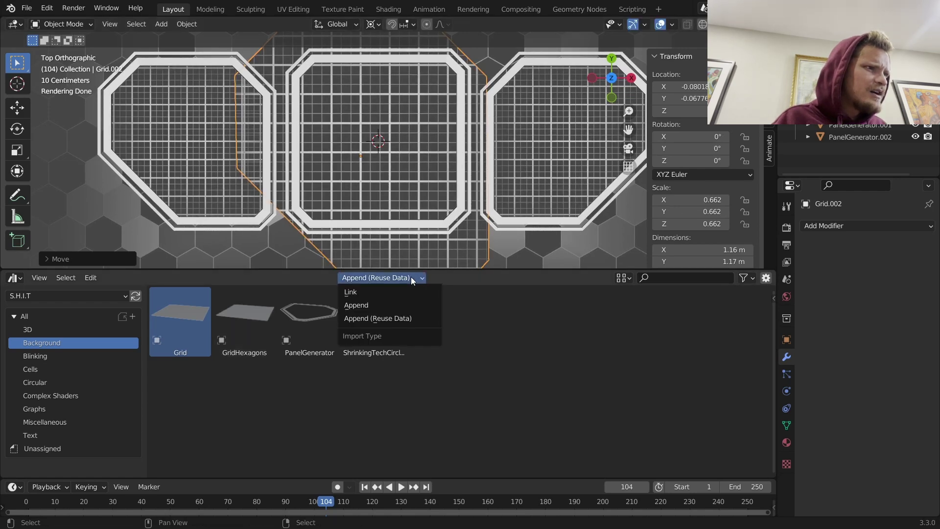
left_click(411, 277)
key("x")
left_click(395, 162)
Step: Try importing the Grid asset into the middle panel with the Link import type, and delete it
left_click(386, 278)
left_click(374, 293)
left_click_drag(165, 315, 383, 151)
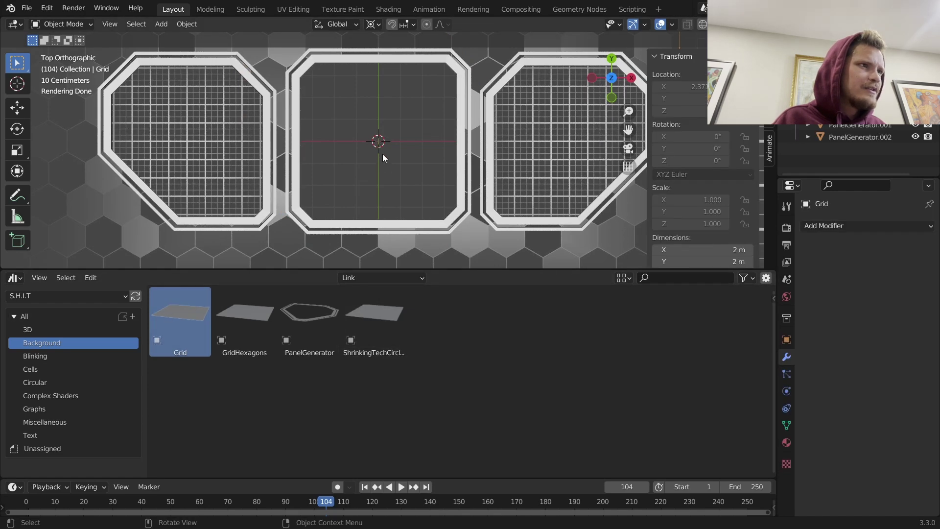
key("x")
left_click(384, 174)
Step: Import the Grid asset into the middle panel with the Append type, scale it to 0.367 and align it along Y within the frame
left_click(357, 276)
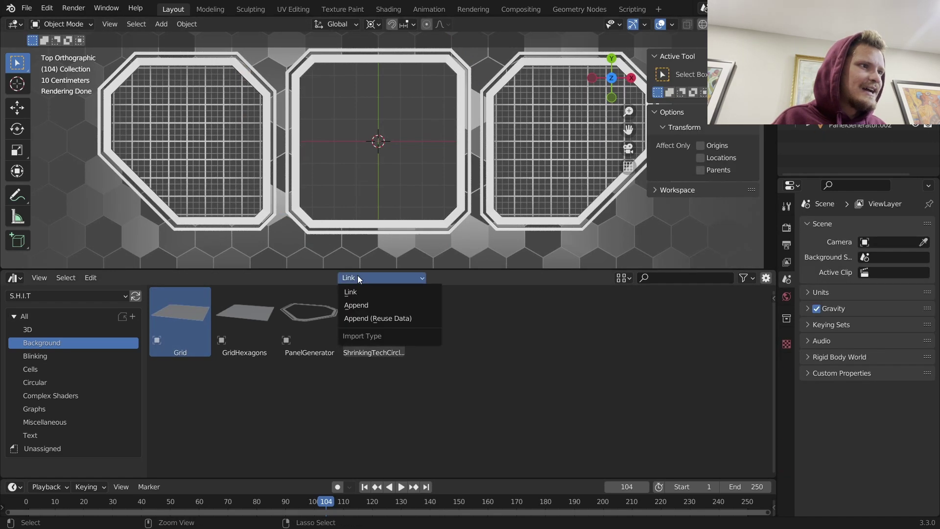
left_click(367, 305)
left_click_drag(195, 312, 379, 145)
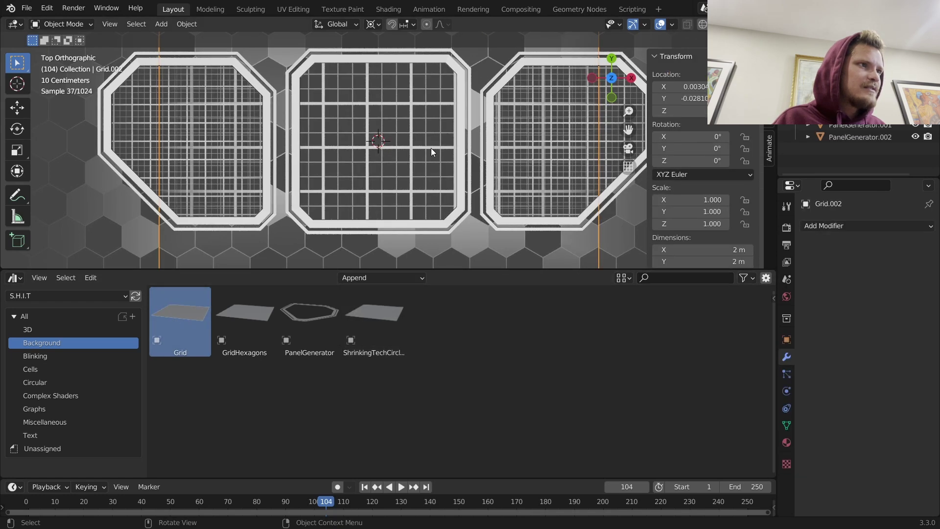
scroll(465, 146, "down", 3)
key("s")
scroll(463, 147, "up", 4)
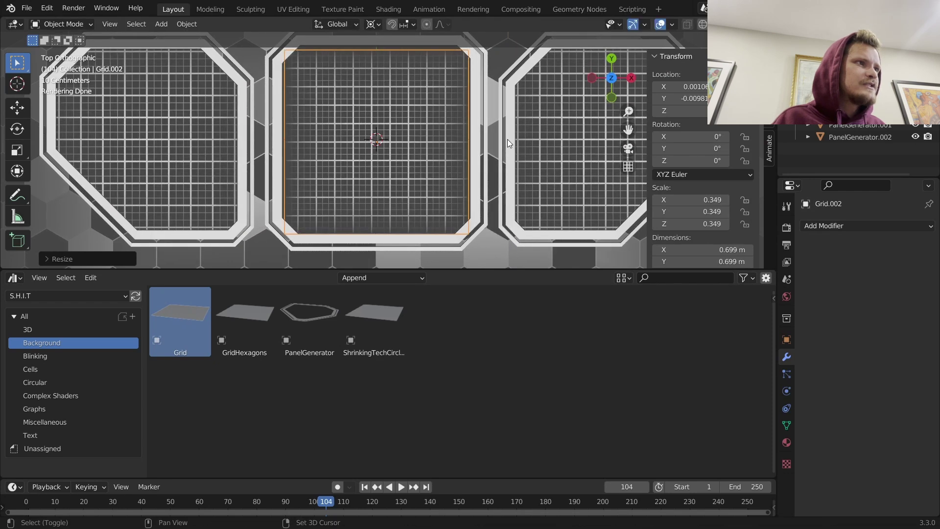
left_click(515, 144)
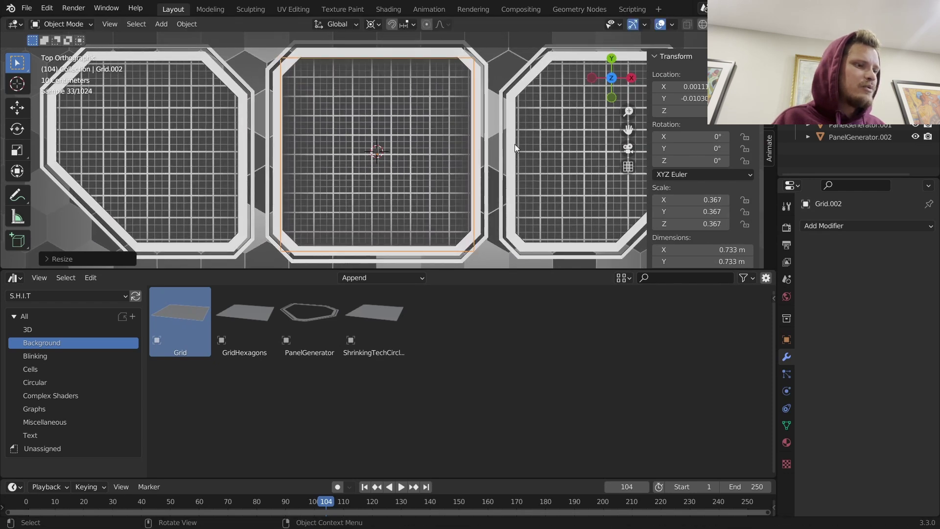
key("g")
key("y")
left_click(516, 142)
Step: Play the animation with overlays hidden and compare the grids in the three panels
key("space")
scroll(516, 142, "down", 4)
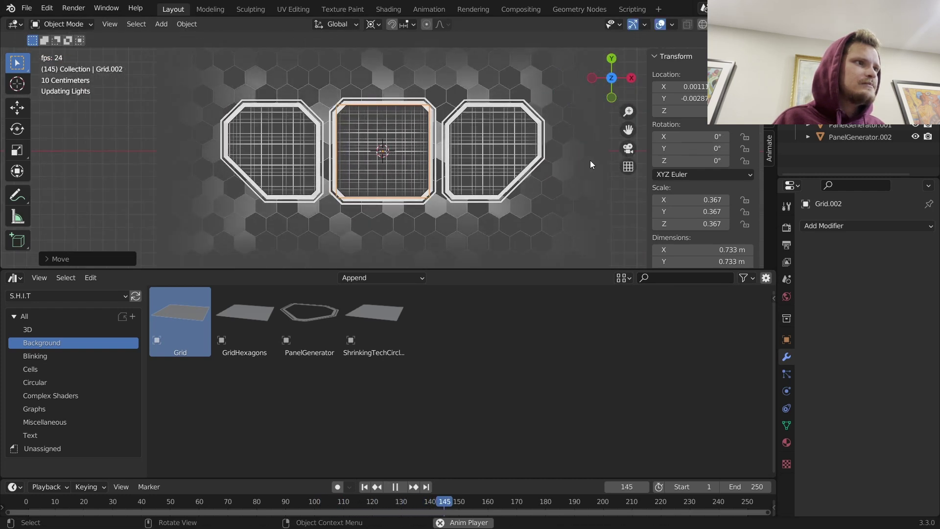
left_click(606, 198, "shift")
left_click(627, 204)
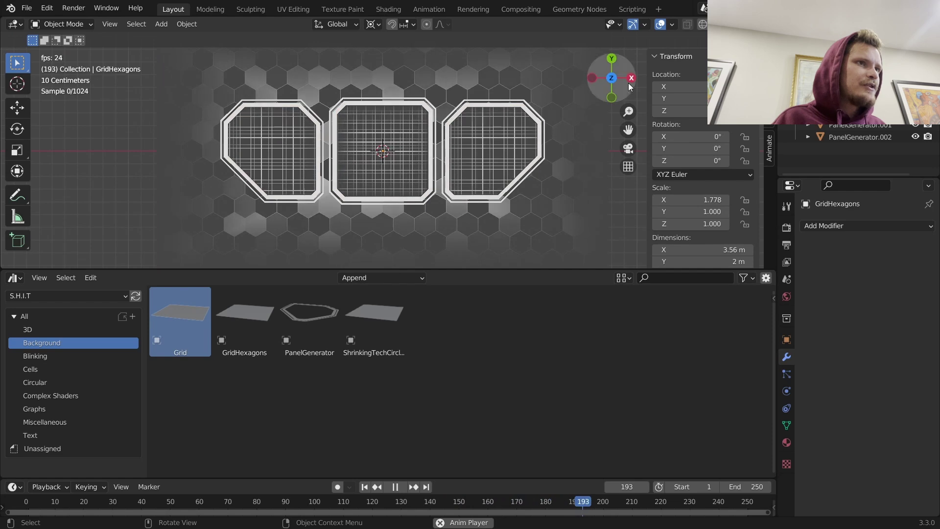
left_click(661, 24)
scroll(493, 167, "up", 4)
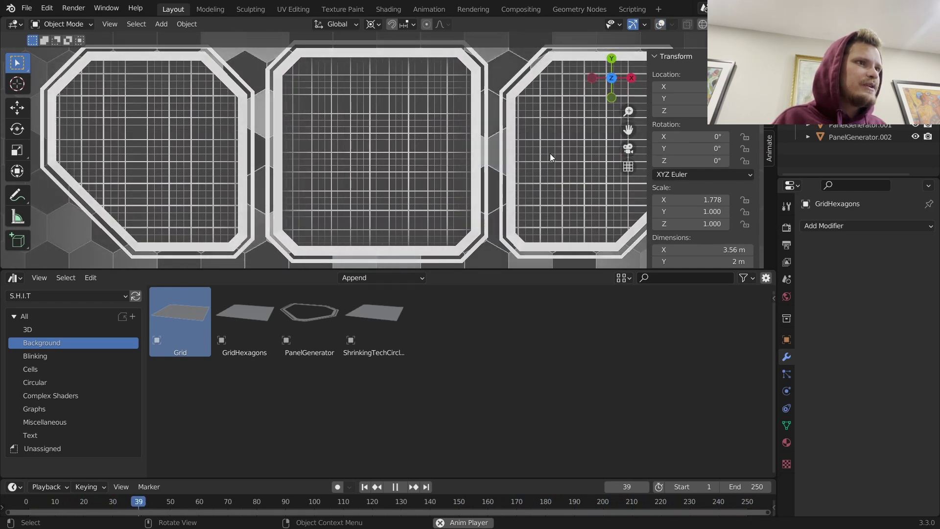
Step: Set the speed value in the middle grid's material to 300 in the Shading workspace
left_click(420, 160)
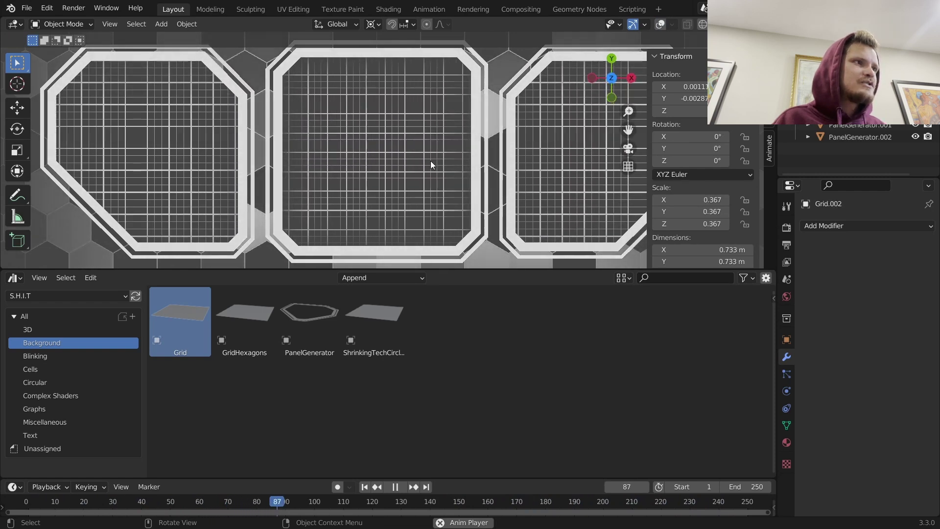
left_click(389, 10)
middle_click_drag(534, 358, 493, 468)
middle_click_drag(528, 326, 524, 375)
double_click(511, 337)
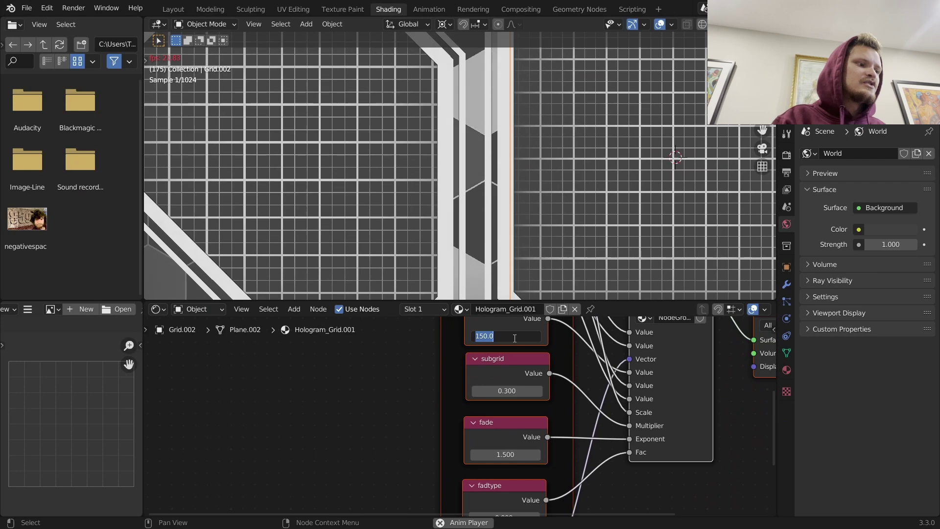
type("300")
key("Return")
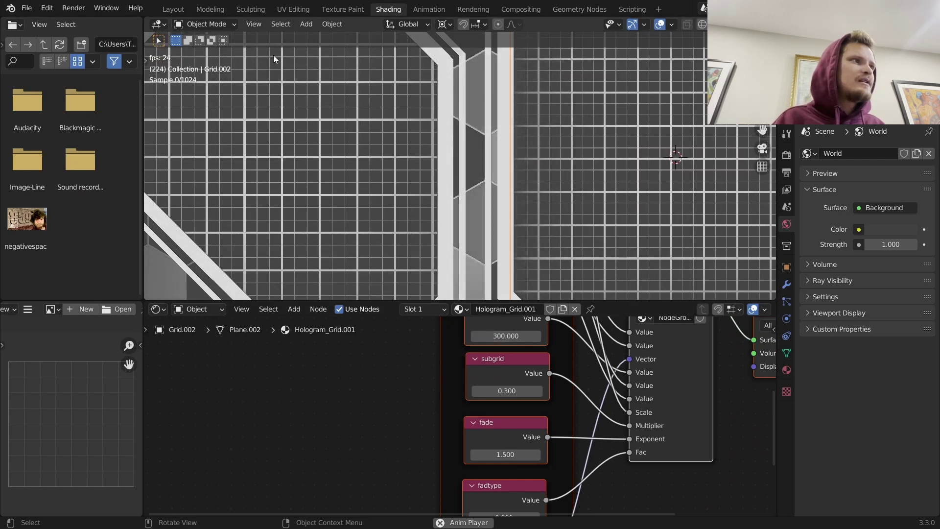
Step: Return to the Layout workspace, check the animated grids in all three panels, and stop playback
left_click(174, 9)
scroll(377, 132, "down", 8)
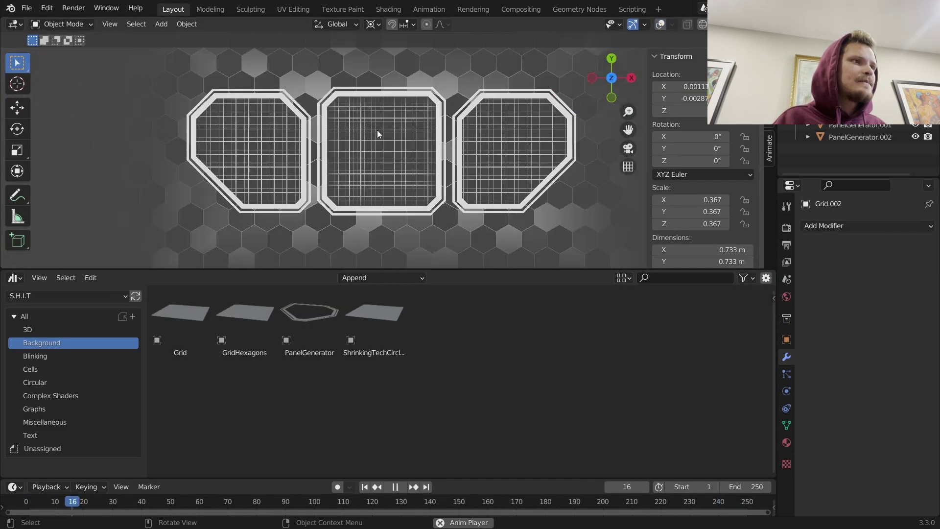
key("space")
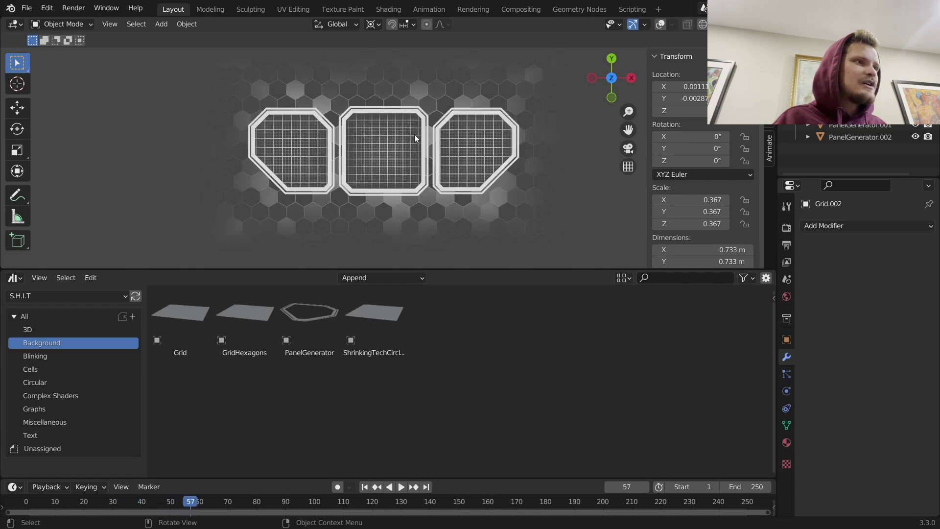
scroll(414, 133, "up", 3)
Step: In the Shading workspace, insert a Mix Shader between the node group and the Material Output of the middle grid's material
left_click(388, 9)
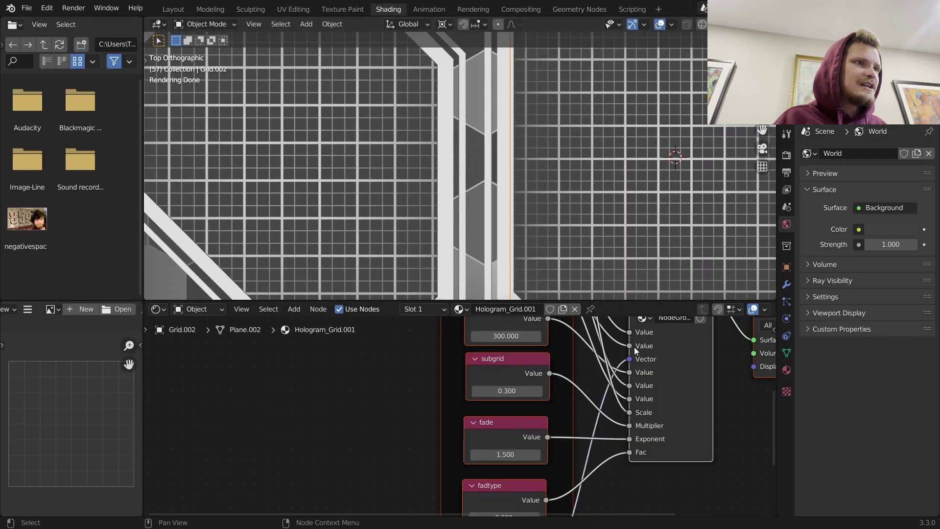
left_click_drag(500, 348, 517, 342)
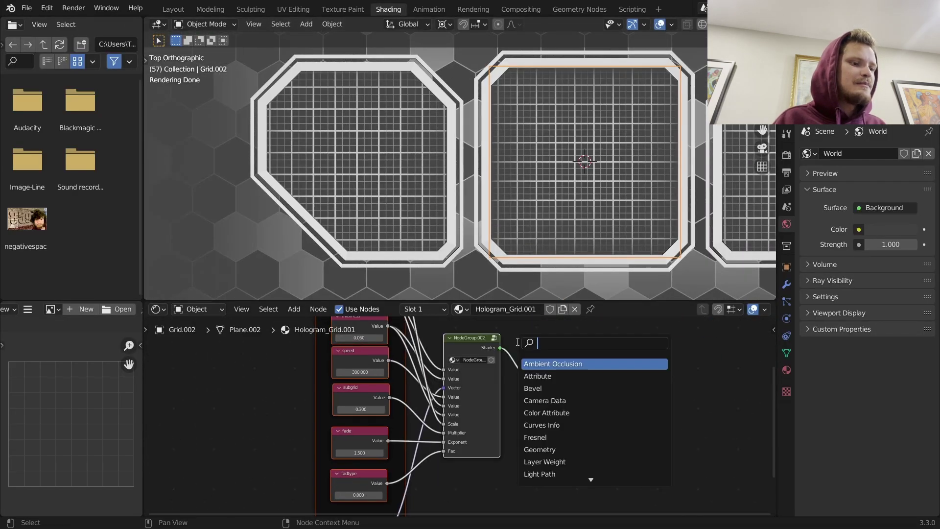
key("Return")
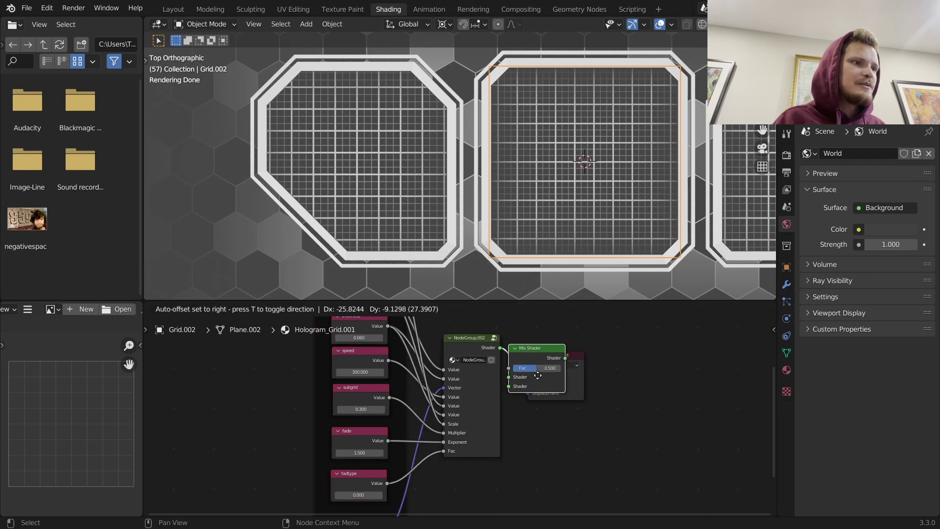
left_click(492, 348)
Step: Add a Transparent BSDF to the Mix Shader's second shader input and set the mix factor to 0.867
key("shift+a")
left_click(492, 348)
type("tra")
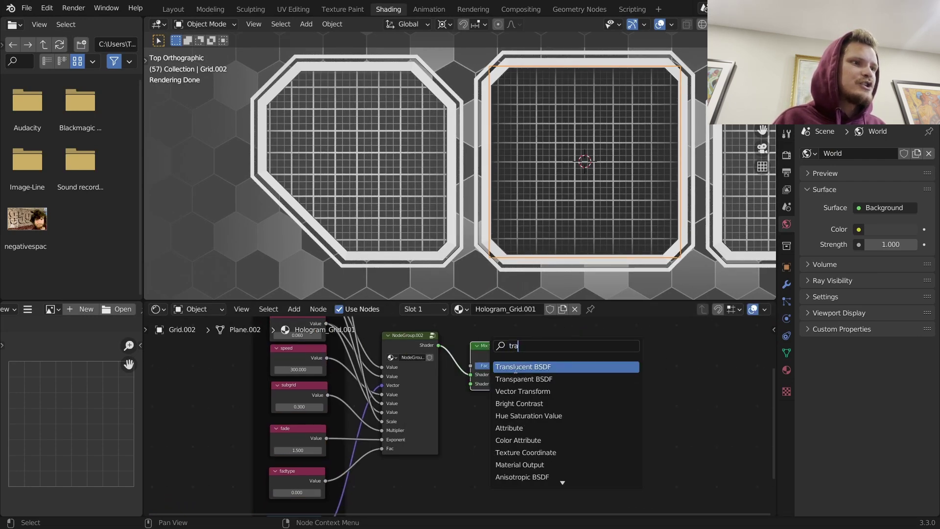
left_click(524, 378)
left_click(473, 435)
right_click_drag(474, 437, 488, 372, "alt")
scroll(489, 372, "up", 2)
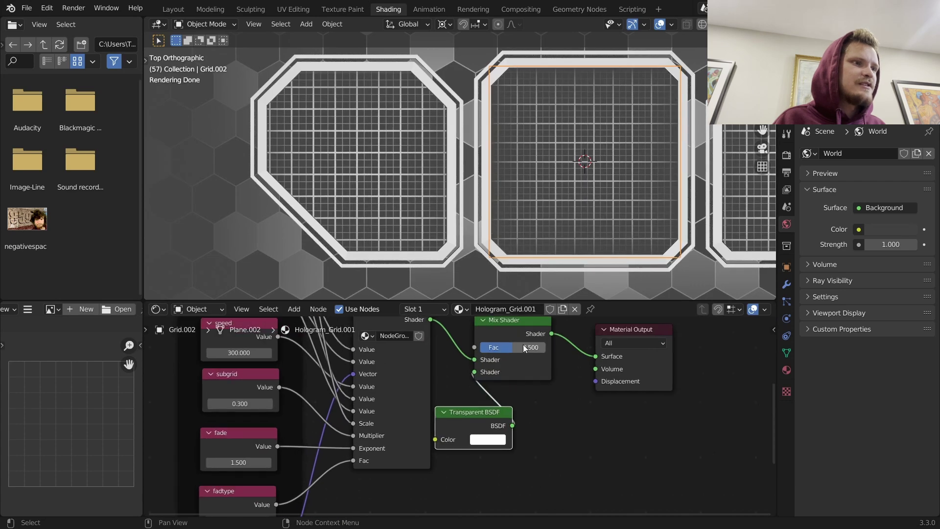
left_click_drag(512, 347, 539, 347)
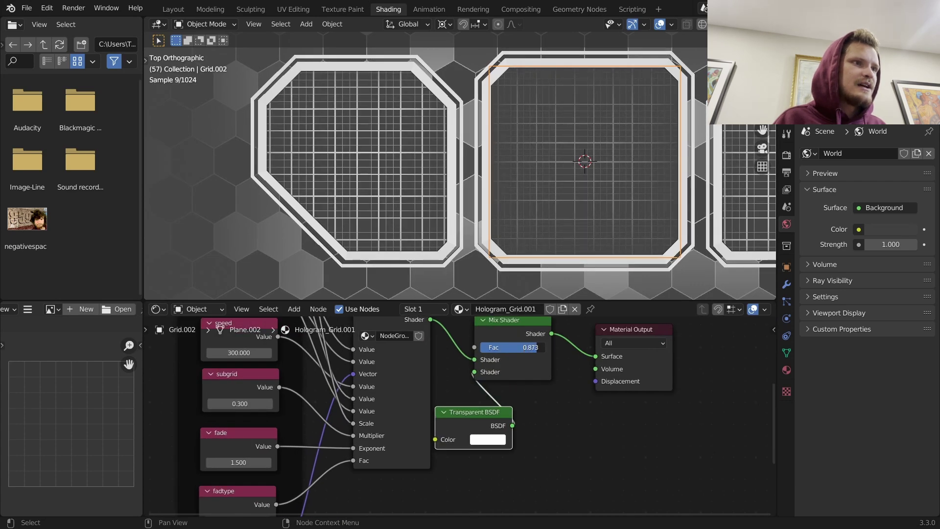
left_click_drag(537, 347, 536, 348)
Step: Select the left panel's grid and try to paste the Mix Shader and Transparent BSDF nodes into its material
left_click_drag(542, 478, 482, 349)
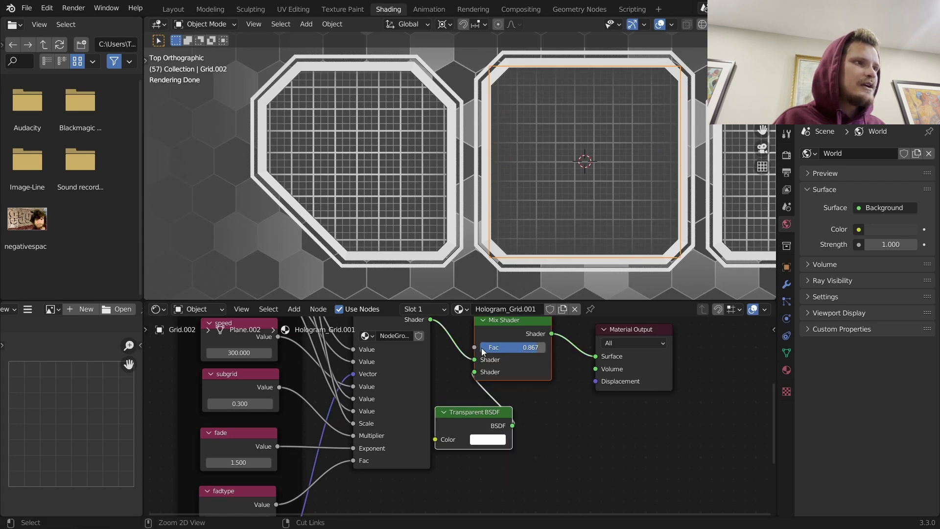
left_click(390, 221)
key("ctrl+v")
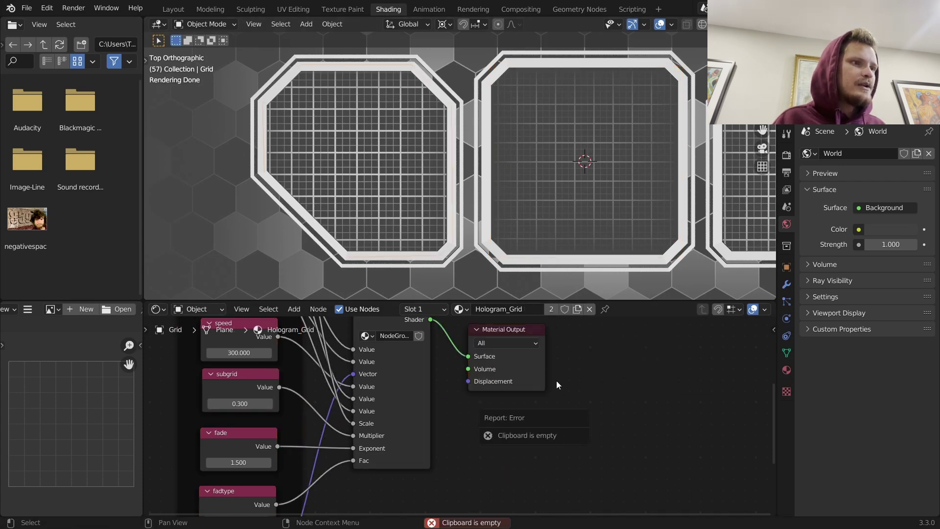
left_click(459, 309)
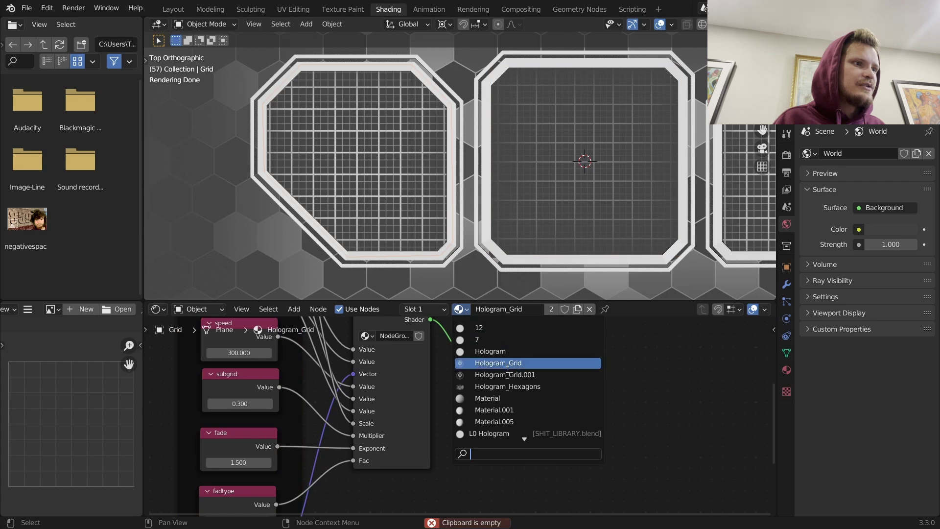
left_click(661, 404)
Step: Move the Material Output of the left grid's material away and insert a Mix Shader before it
left_click_drag(620, 416, 481, 349)
key("g")
left_click(702, 364)
key("shift+a")
left_click(513, 338)
type("mi")
left_click(551, 370)
left_click(538, 352)
Step: Connect a new Transparent BSDF to the left grid's Mix Shader and set the mix factor to 0.873
key("shift+a")
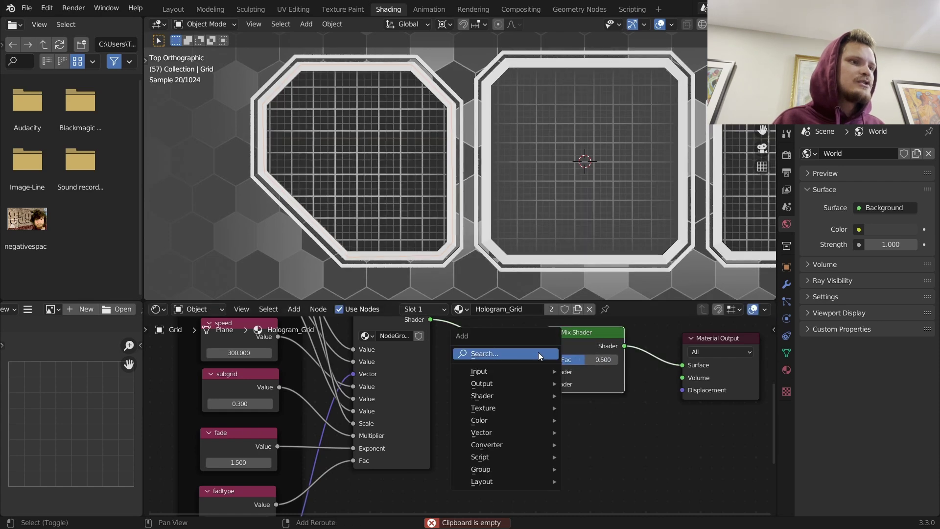
left_click(539, 352)
type("tra")
left_click(573, 386)
left_click(456, 404)
left_click_drag(496, 411, 611, 360)
Step: Hide the overlays and play the animation to check the faded grids in all three panels
scroll(572, 211, "down", 4)
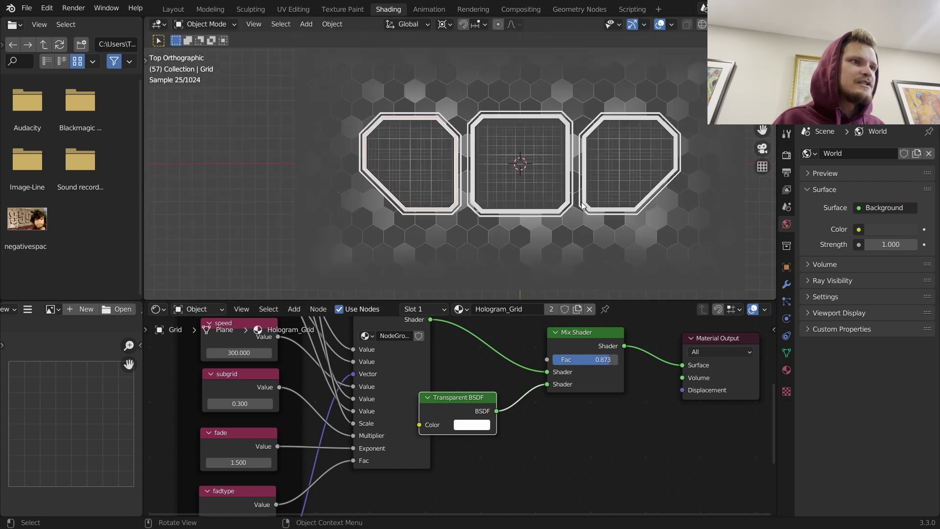
left_click(660, 24)
key("space")
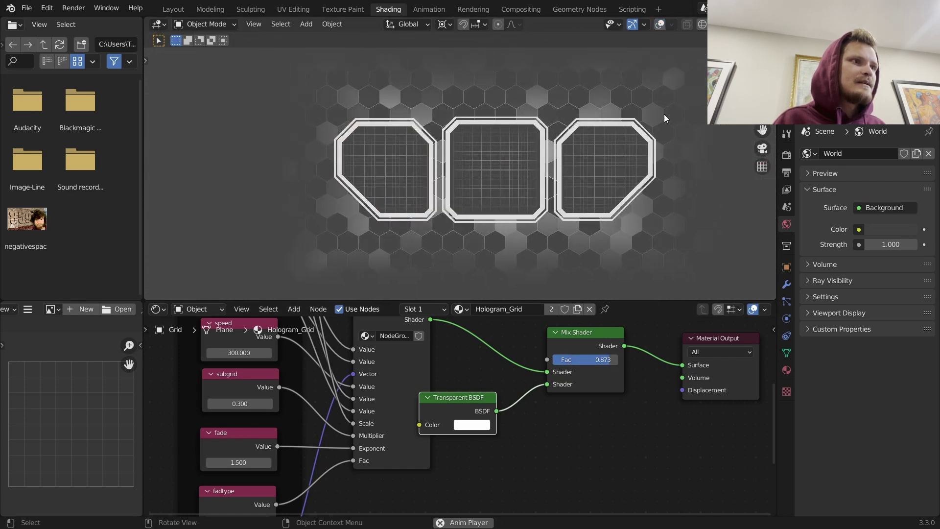
Step: Select the hexagon background and insert a Mix Shader between its node group and Material Output
left_click(590, 92)
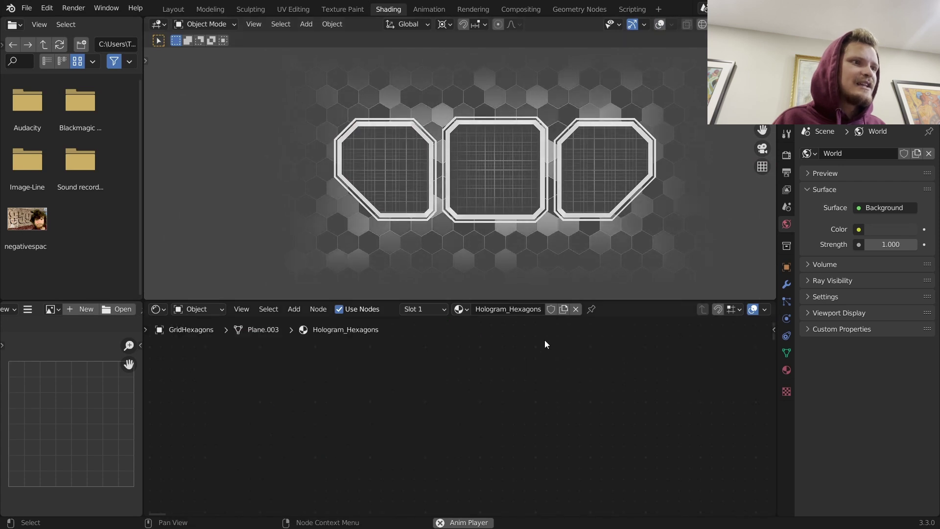
scroll(492, 380, "down", 4)
middle_click_drag(707, 443, 409, 397)
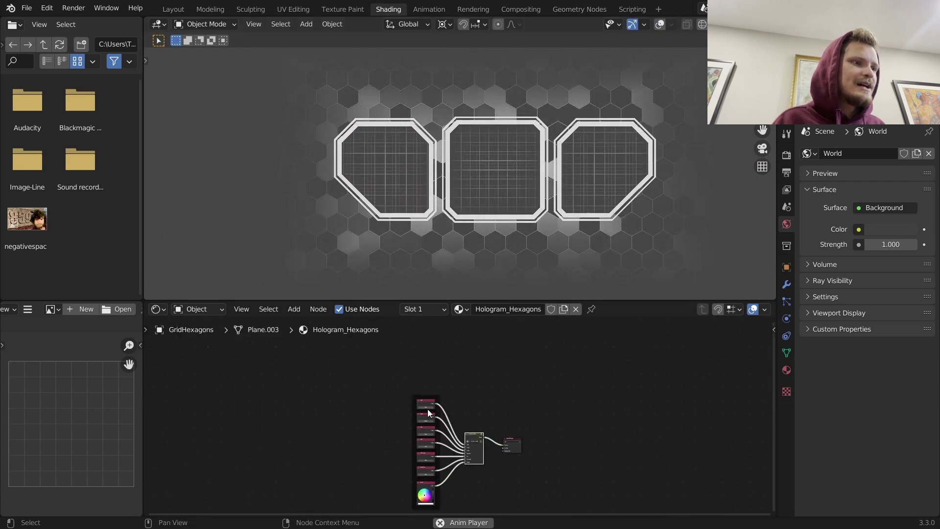
scroll(457, 422, "up", 5)
middle_click_drag(483, 409, 427, 375)
key("shift+a")
left_click(451, 363)
type("mu")
key("BackSpace")
type("ix")
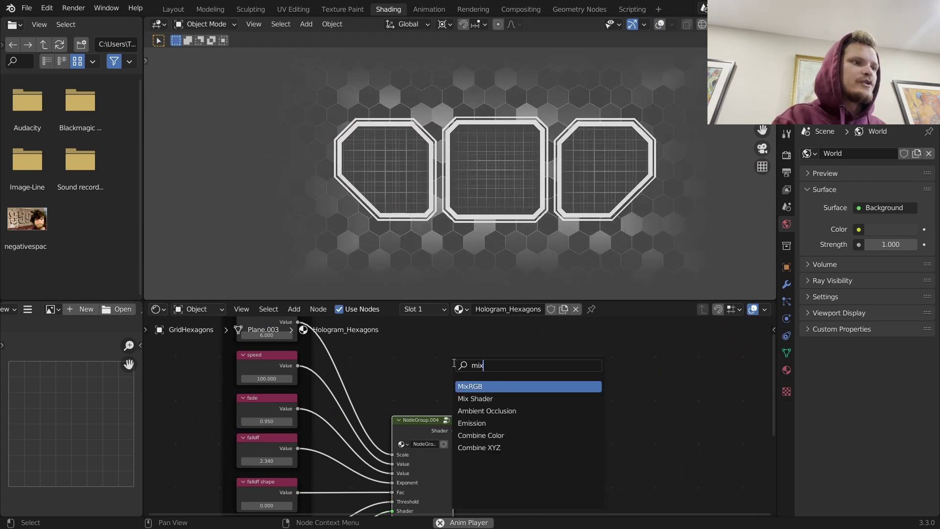
left_click(475, 399)
left_click(514, 445)
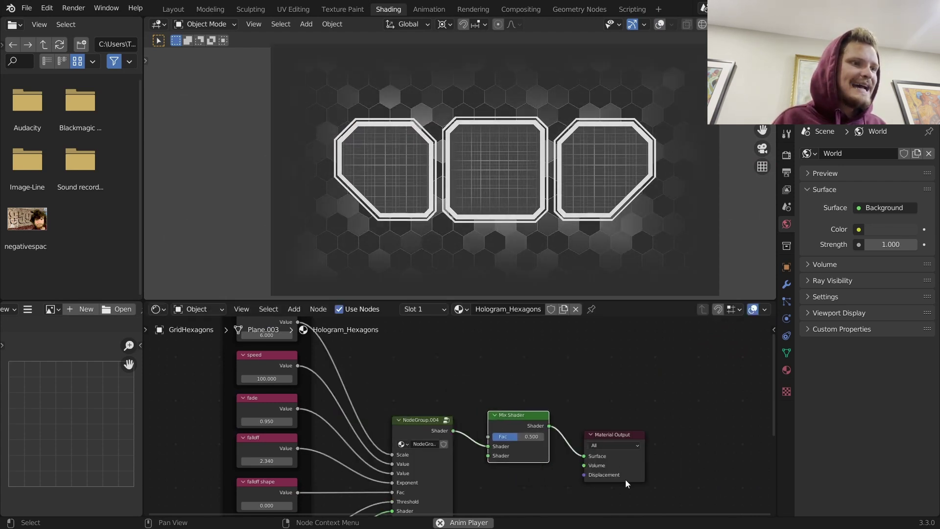
Step: Move the Mix Shader and Material Output of the hexagon material further away from the node group
left_click_drag(684, 479, 525, 435)
key("g")
left_click(596, 435)
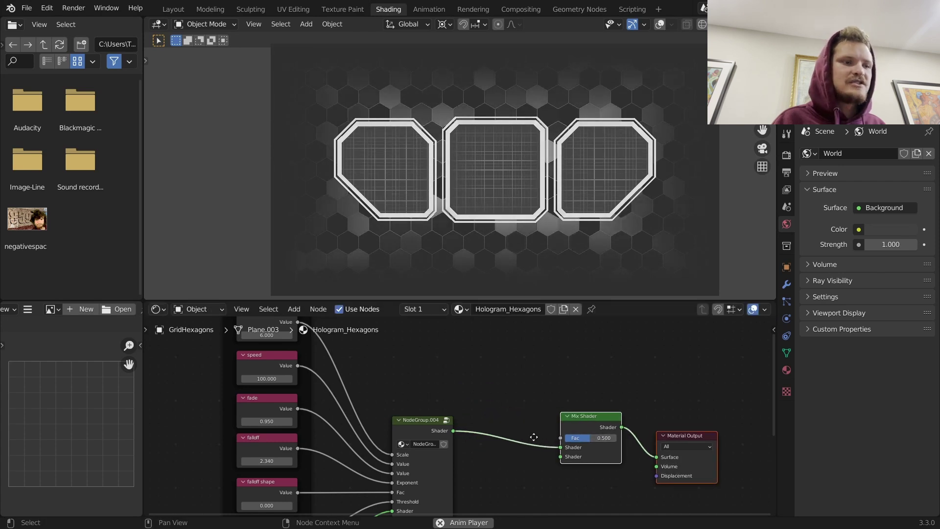
Step: Connect a new Transparent BSDF to the hexagon material's Mix Shader and set the mix factor to 0.773
middle_click_drag(531, 482, 526, 370)
scroll(526, 369, "up", 4)
key("shift+a")
type("trans")
key("Return")
left_click(523, 382)
left_click_drag(587, 373, 611, 335)
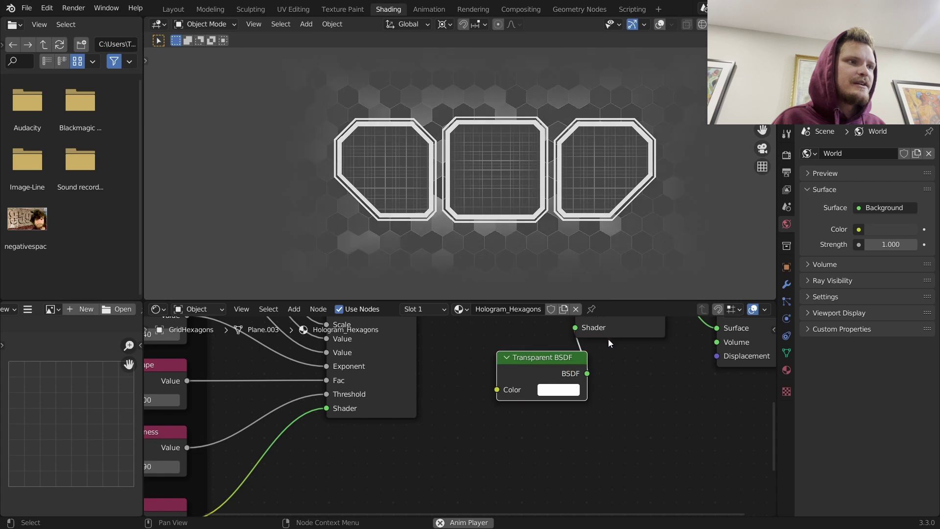
middle_click_drag(611, 335, 598, 390)
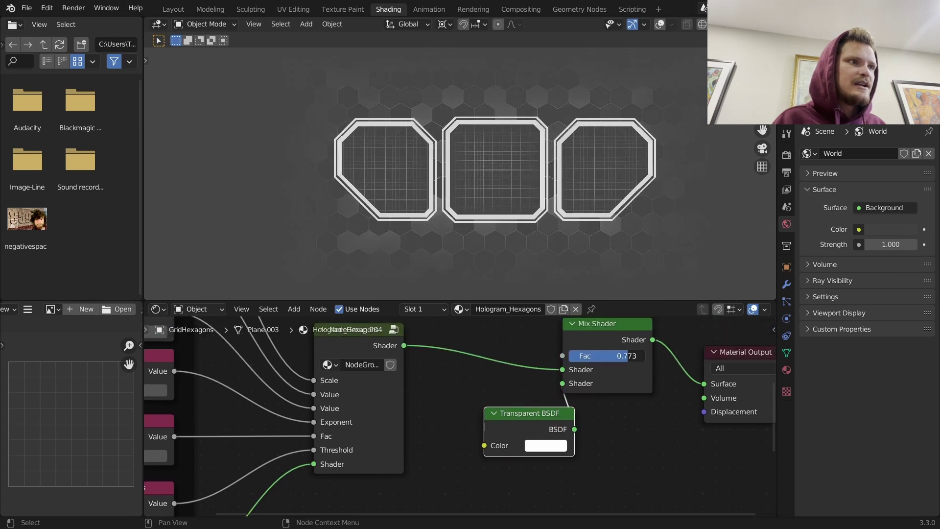
Step: Set the hexagon material's scale value to 8
middle_click_drag(181, 325, 563, 452)
middle_click_drag(531, 376, 530, 445)
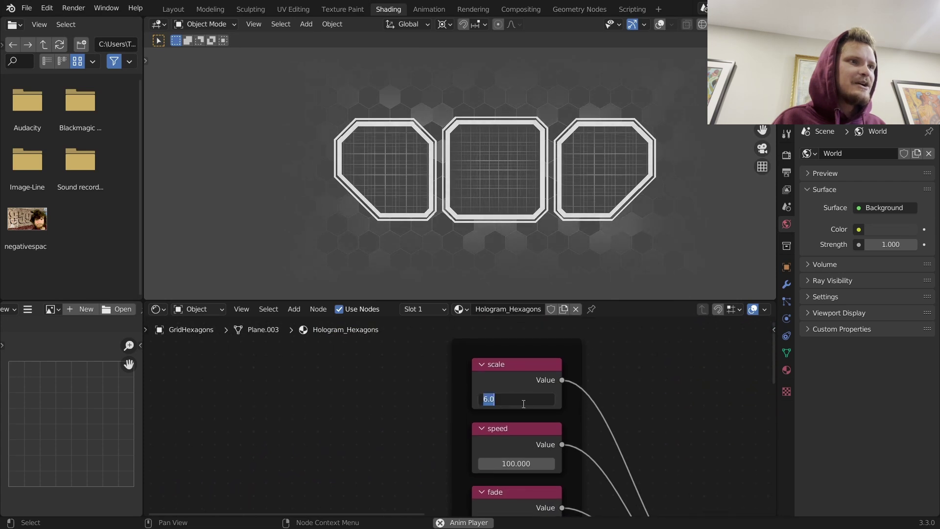
type("8")
key("Return")
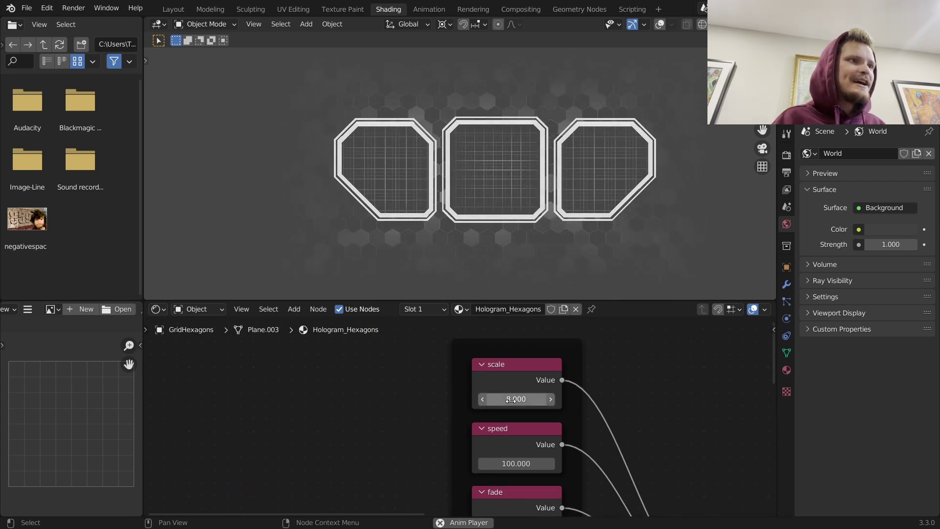
Step: Return to the Layout workspace and play the animation to check the faded hexagon background
left_click(172, 9)
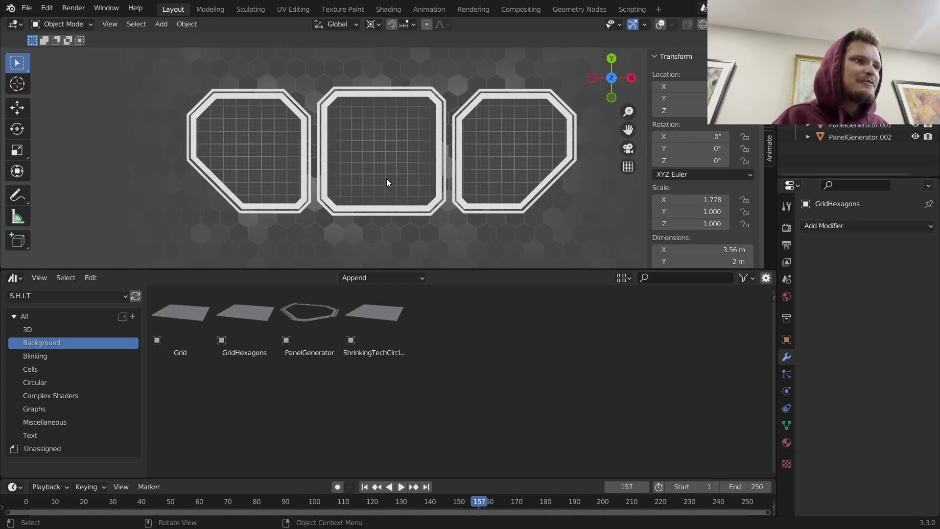
key("space")
key("space")
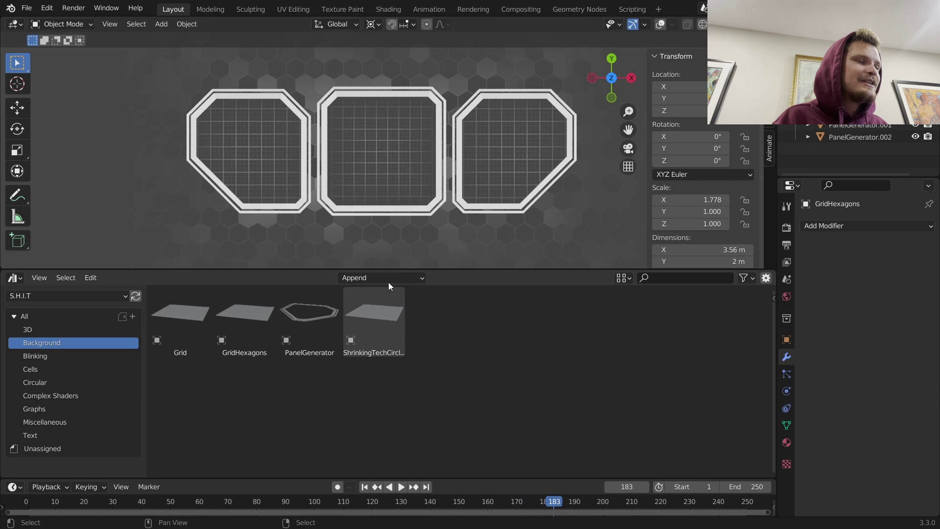
scroll(404, 191, "up", 1)
middle_click_drag(404, 190, 413, 194, "shift")
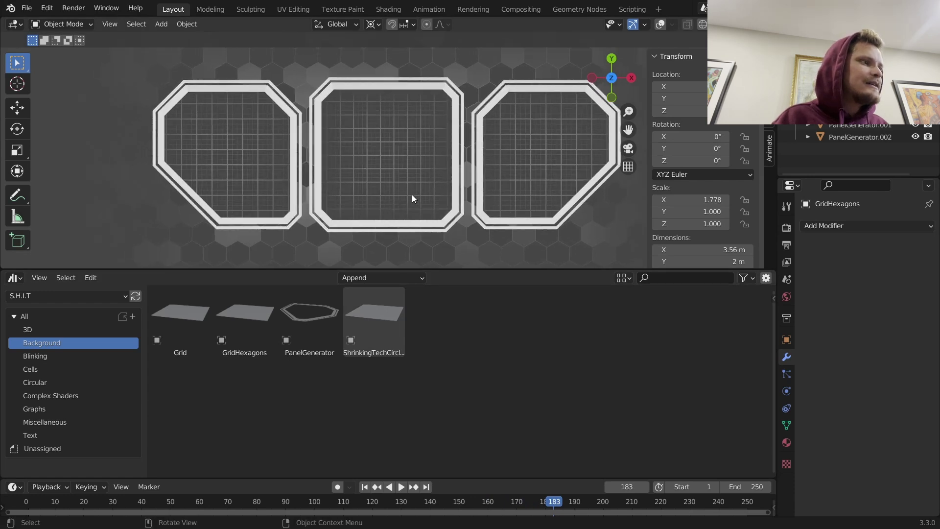
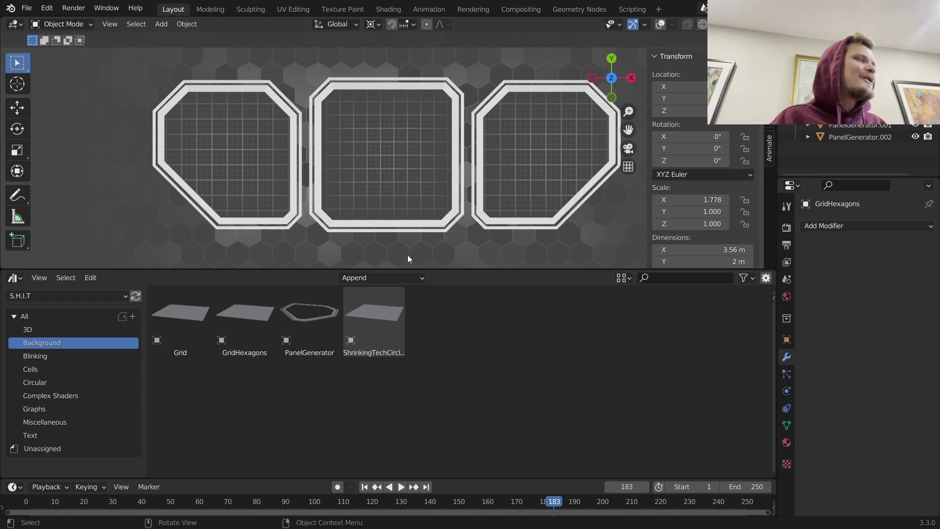
Step: Open the Circular category of the S.H.I.T asset library and show the viewport overlays
left_click(271, 346)
left_click(191, 356)
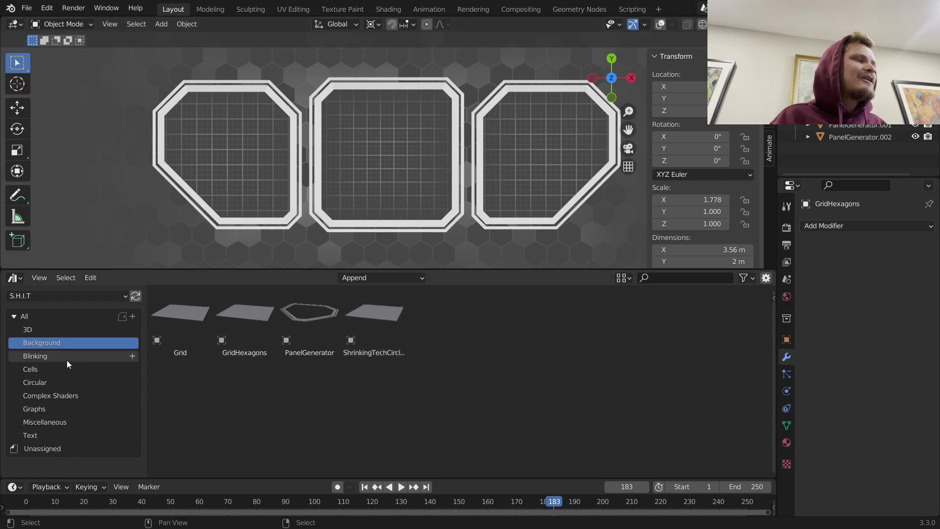
left_click(58, 383)
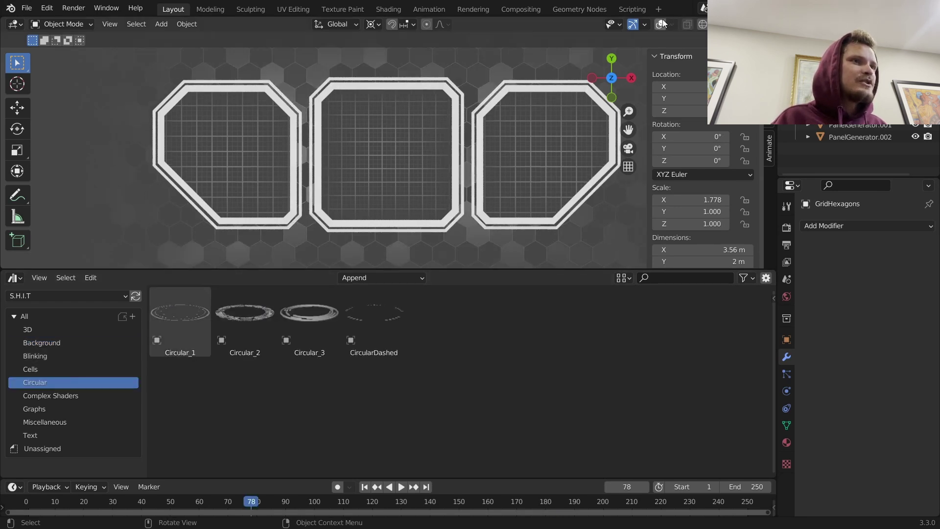
left_click_drag(364, 181, 372, 186)
key("ctrl+z")
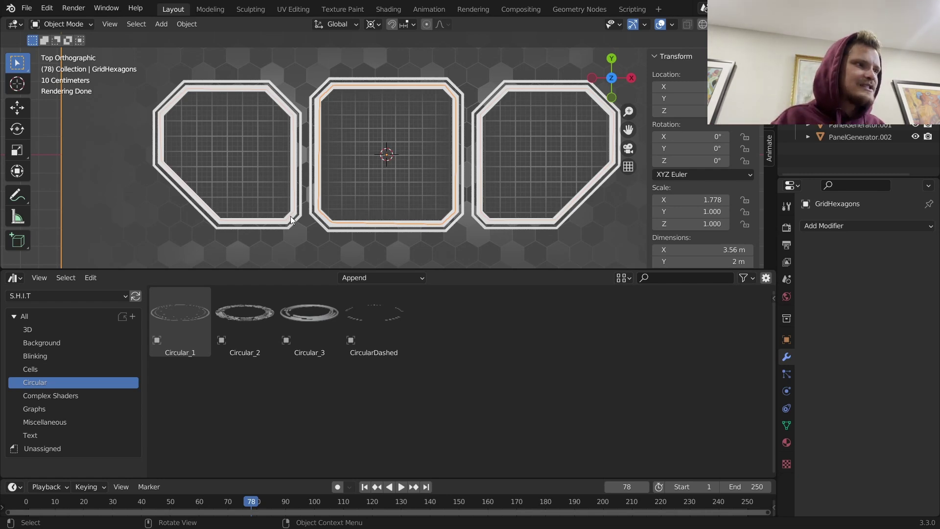
left_click(242, 307)
left_click(286, 332)
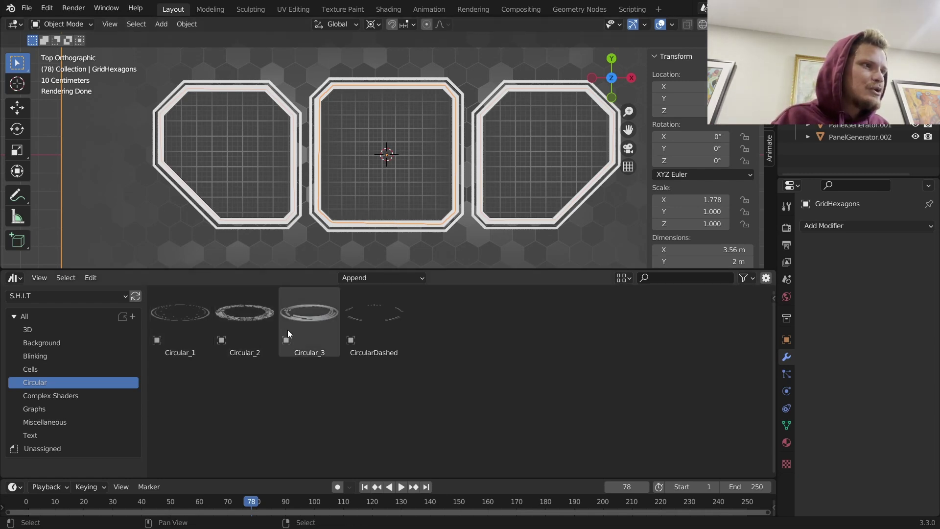
Step: Add the CircularDashed asset to the middle panel, scale it to about 0.264 and centre it at X and Y location 0
left_click_drag(381, 322, 389, 157)
key("s")
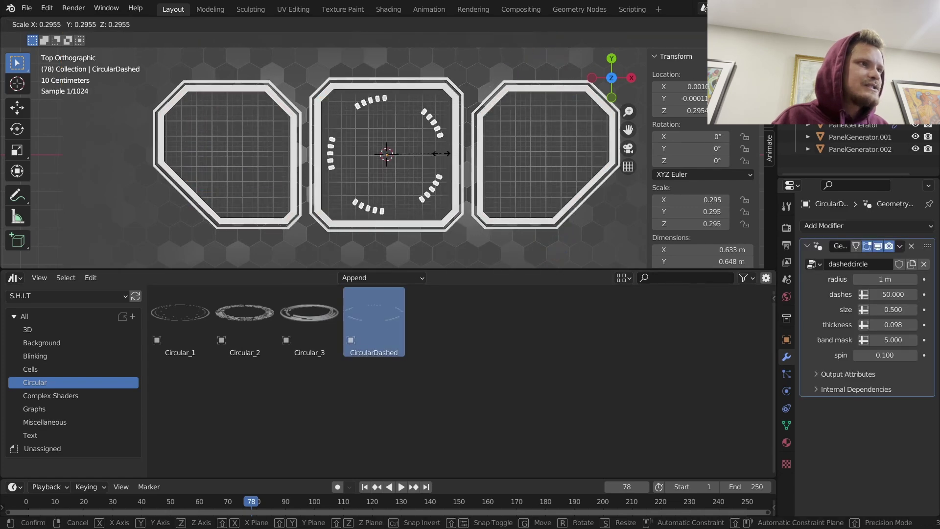
left_click(437, 160)
type("0")
key("Return")
Step: Set the dashed ring's size to about 1.375 and thickness to about 0.035, and play the animation
scroll(532, 192, "up", 3)
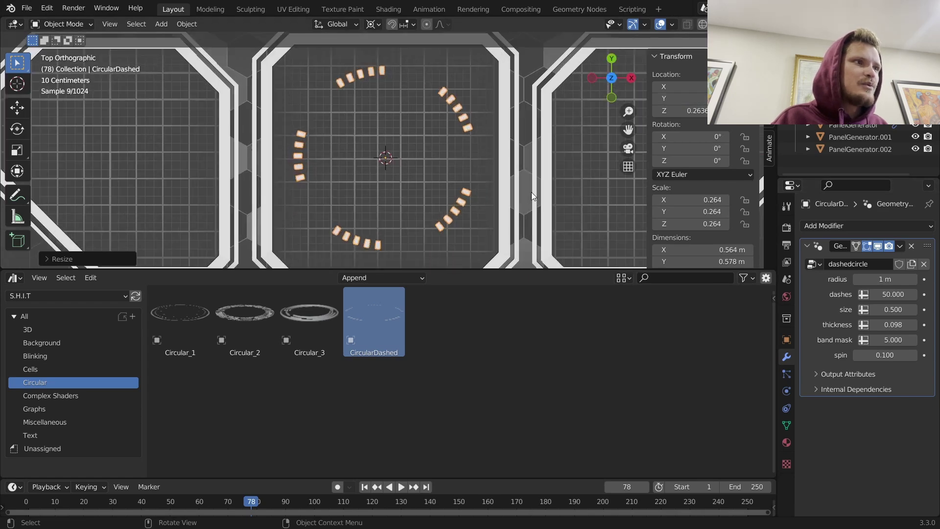
left_click_drag(903, 326, 904, 309)
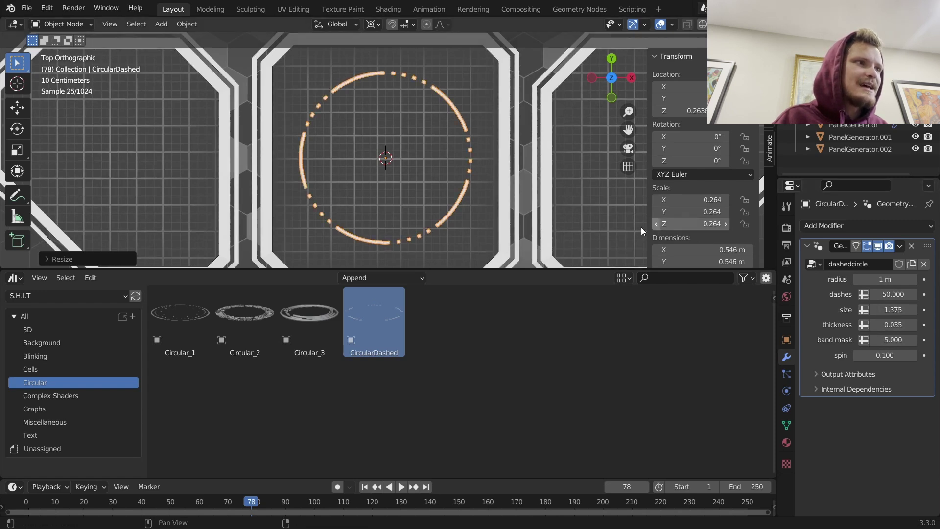
key("space")
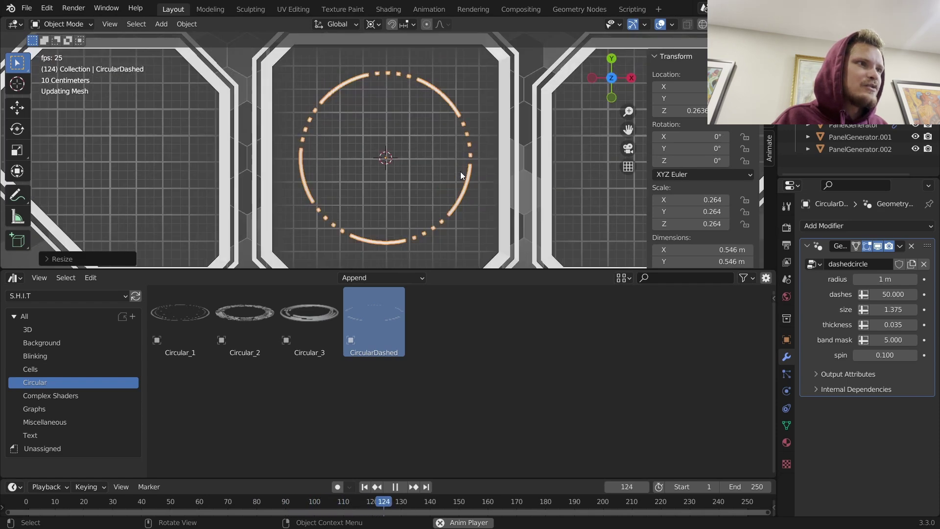
Step: Duplicate the dashed ring and scale the copy down to about 0.243 so it sits inside the original
key("shift+d")
key("s")
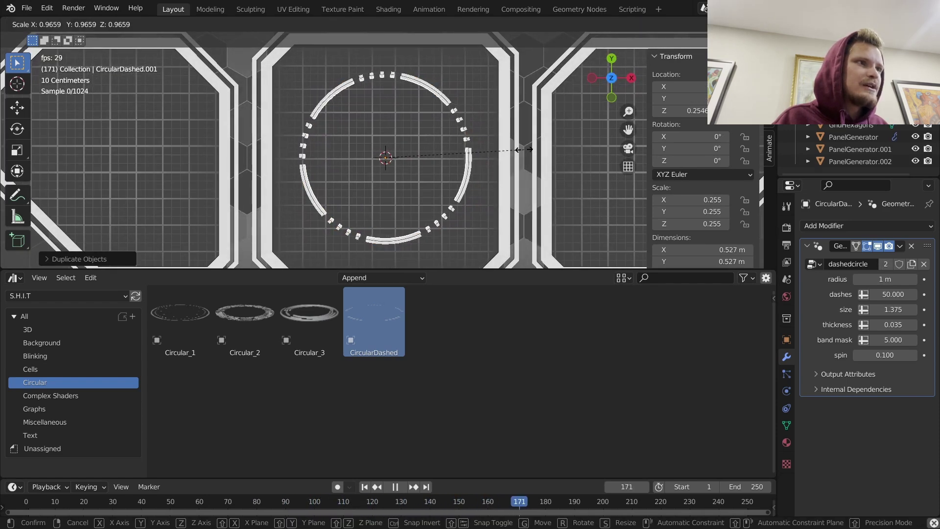
left_click(517, 150)
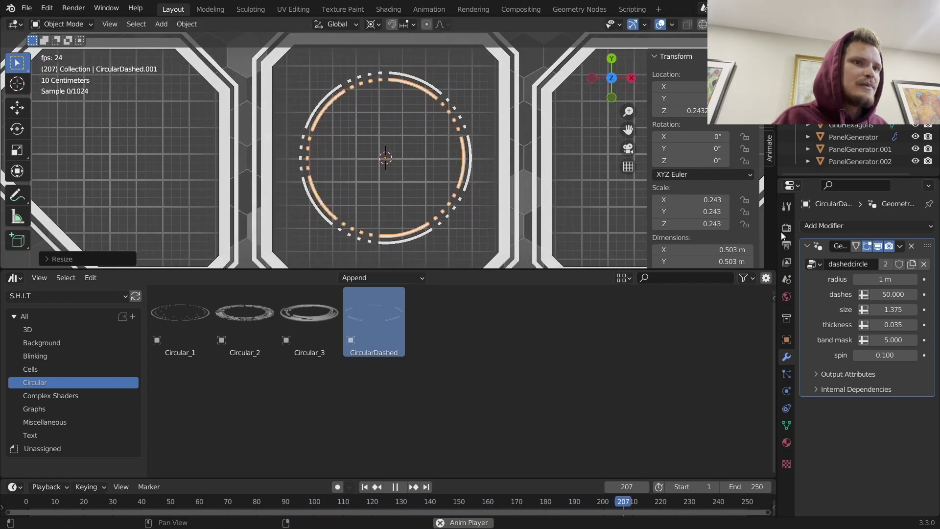
Step: Set the inner dashed ring's size to 0.5, band mask to 0 and dashes to 3
left_click(888, 309)
type("0.5")
key("Return")
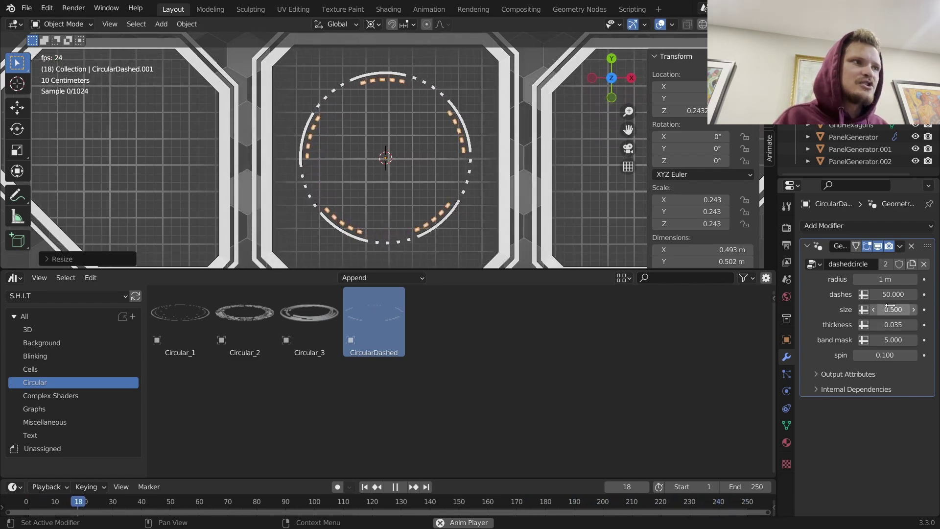
left_click(895, 339)
type("0")
key("Return")
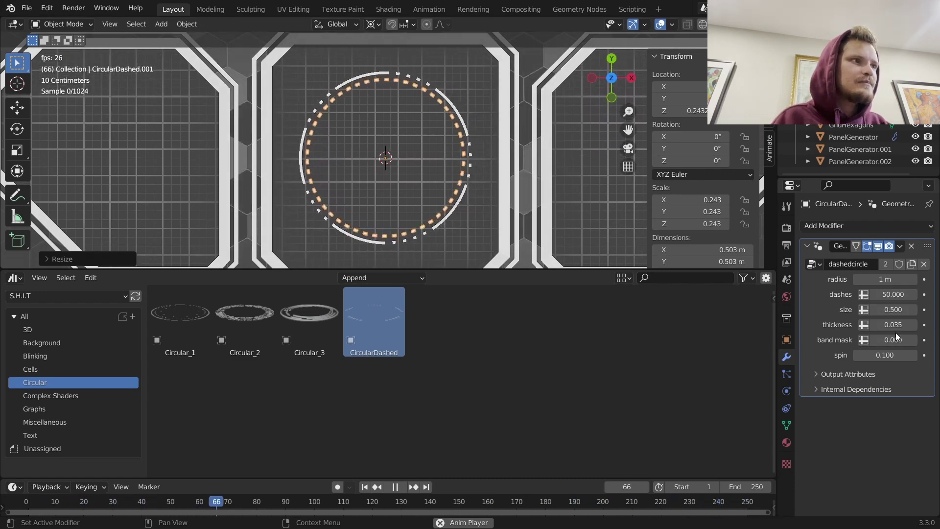
left_click(893, 294)
type("3")
key("Return")
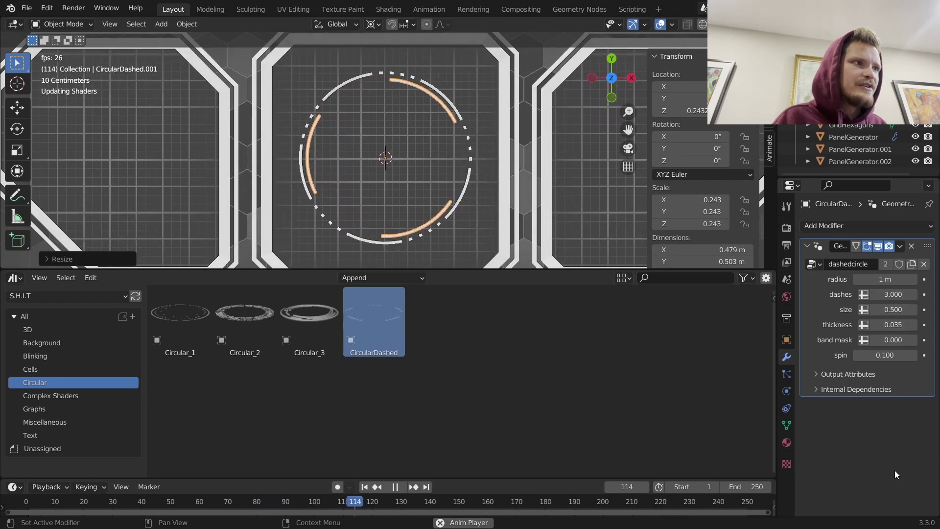
Step: Scale the inner dashed ring to about 0.237, set its spin to 0.3 and stop the playback
key("s")
left_click(560, 154)
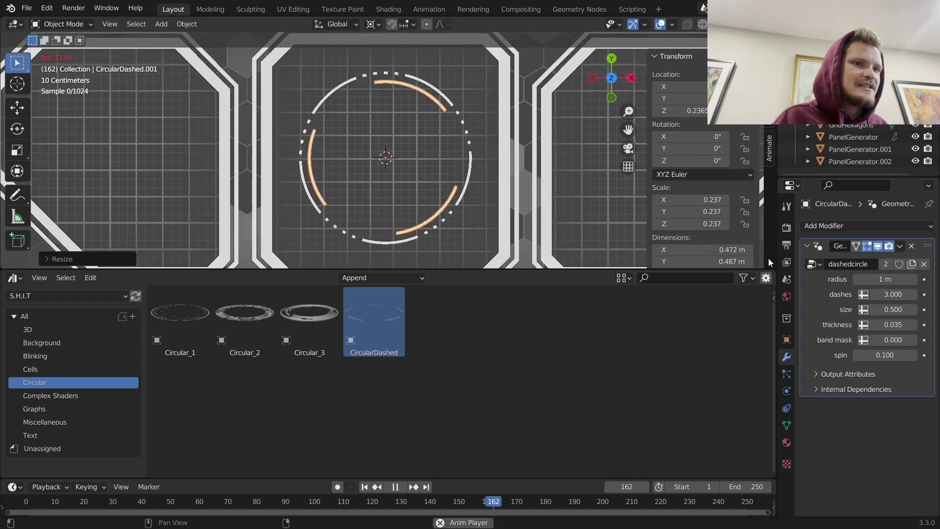
left_click(890, 354)
key("BackSpace")
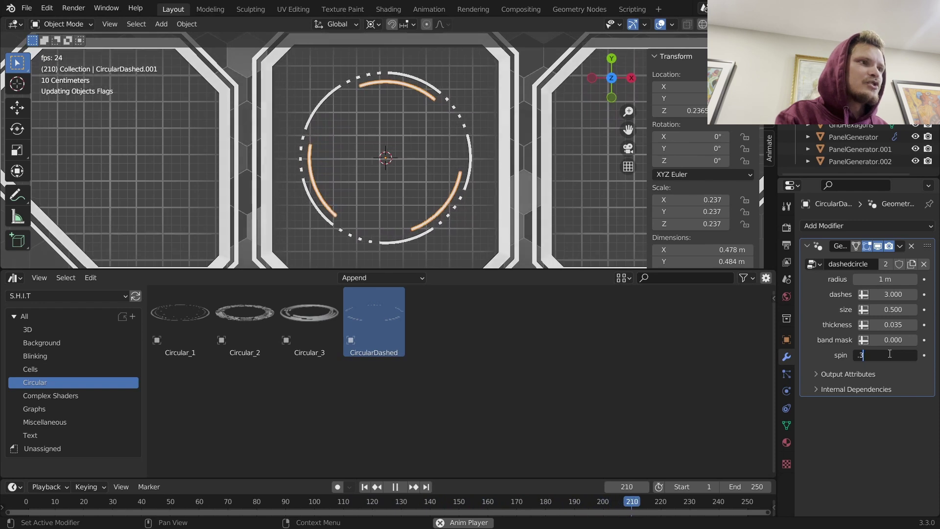
type("0.3")
key("Return")
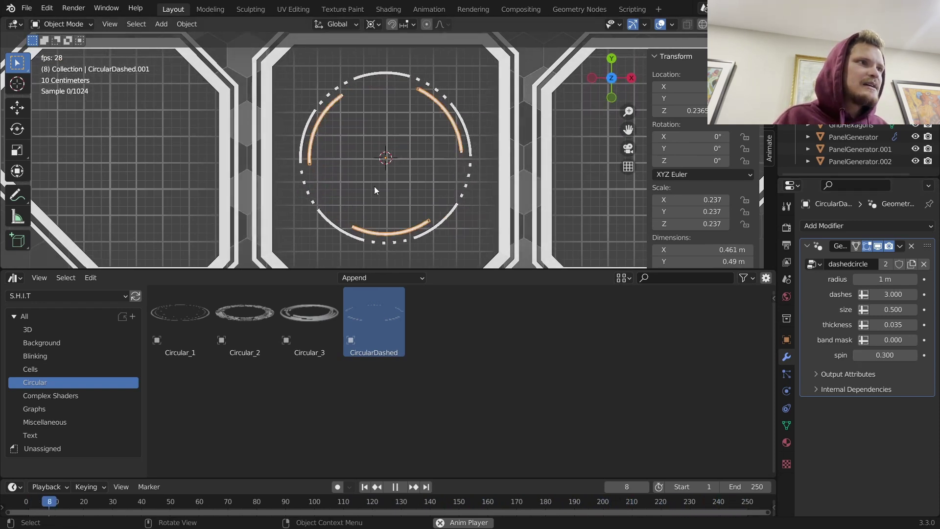
key("space")
Step: Add the Circular_2 asset inside the dashed rings, scale it to about 0.227 and centre it at X and Y location 0
left_click(255, 327)
left_click_drag(255, 327, 387, 158)
key("s")
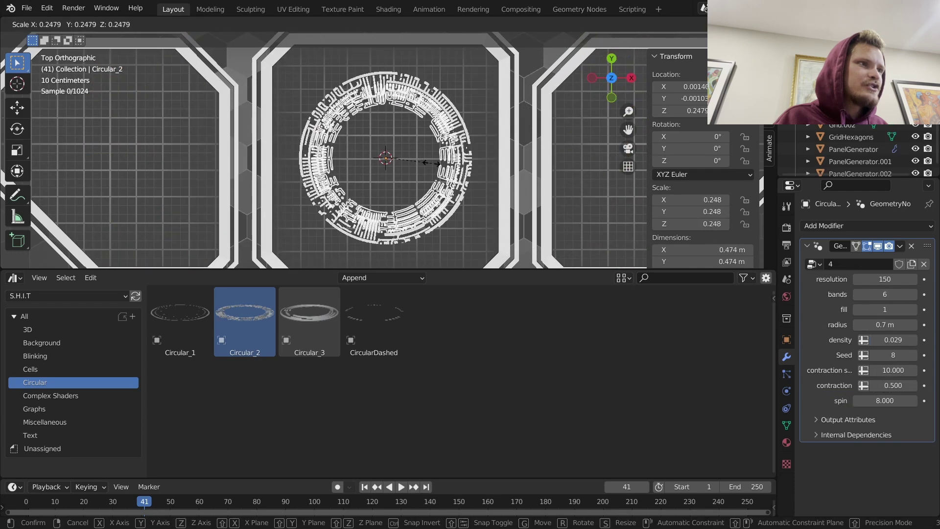
left_click(428, 162)
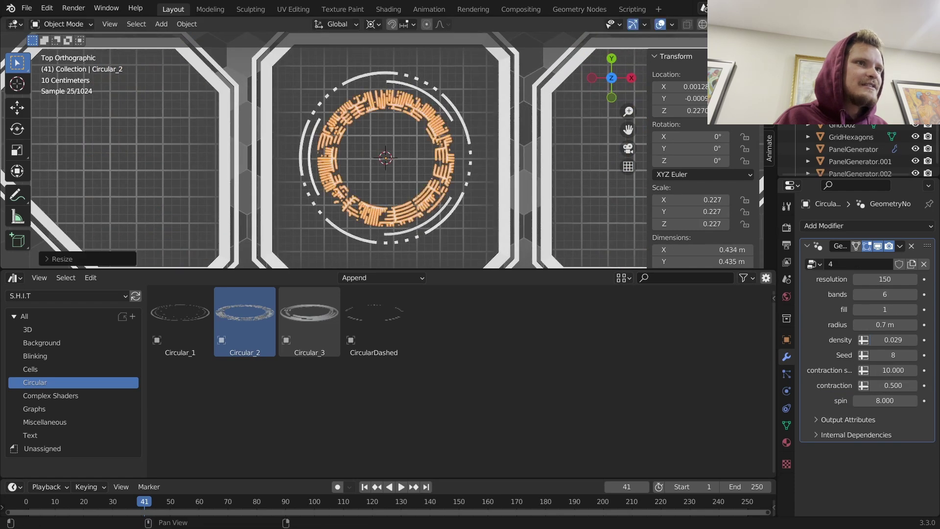
type("0")
key("Return")
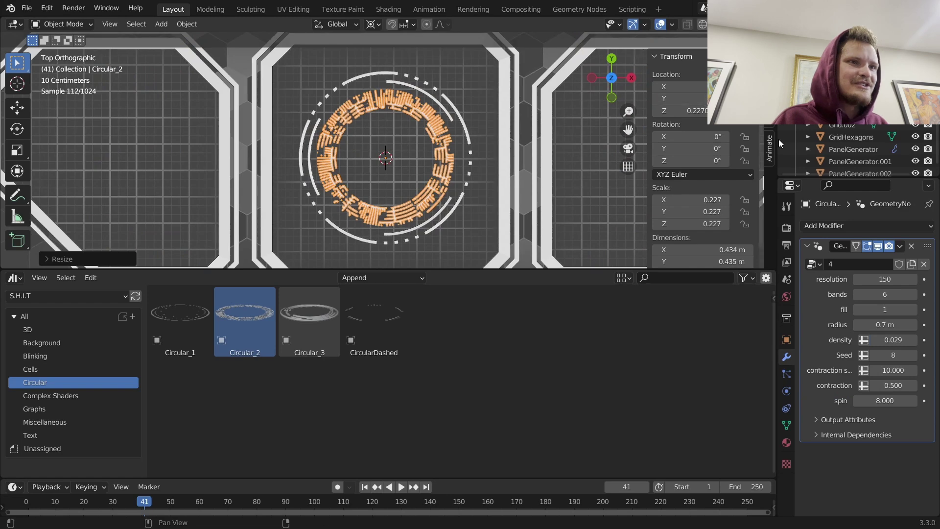
Step: Set the Circular_2 ring's bands to 2
mouse_move(889, 291)
left_mouse_down()
mouse_move(868, 291)
mouse_move(880, 291)
left_mouse_up()
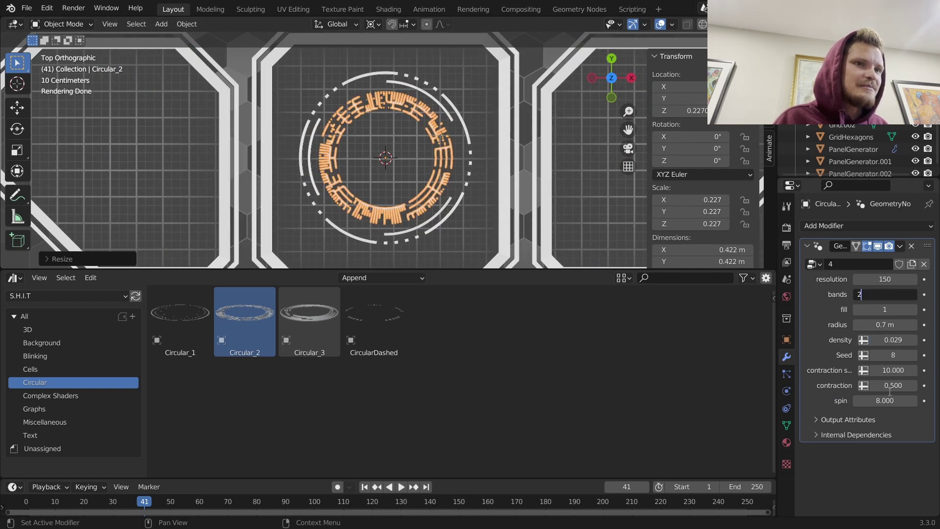
type("2")
key("Return")
Step: Scale the Circular_2 ring to about 0.249, set its radius to about 0.836 m, and play the animation
key("s")
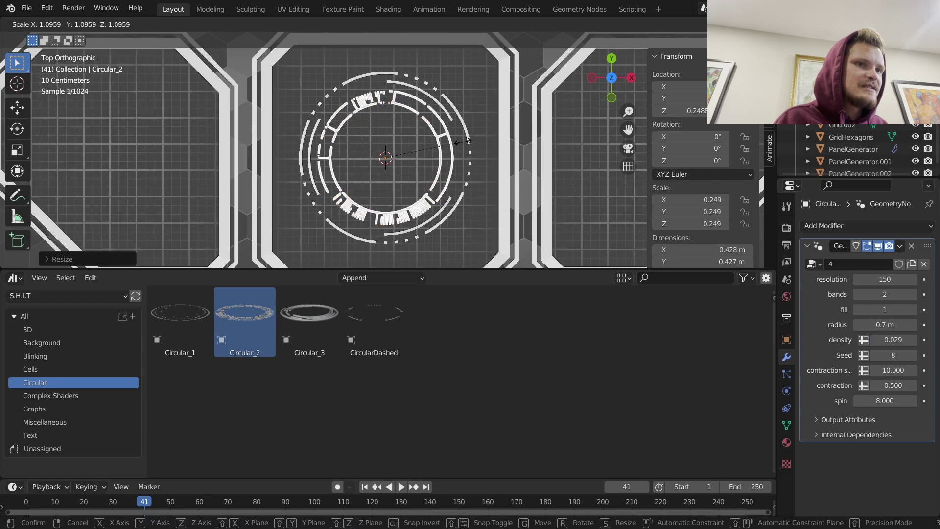
key("Escape")
left_click_drag(879, 325, 910, 324)
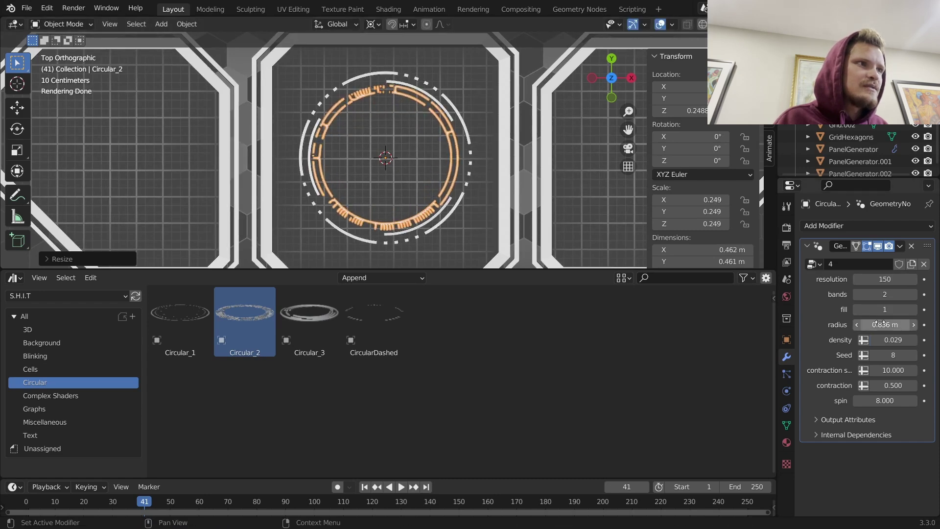
key("space")
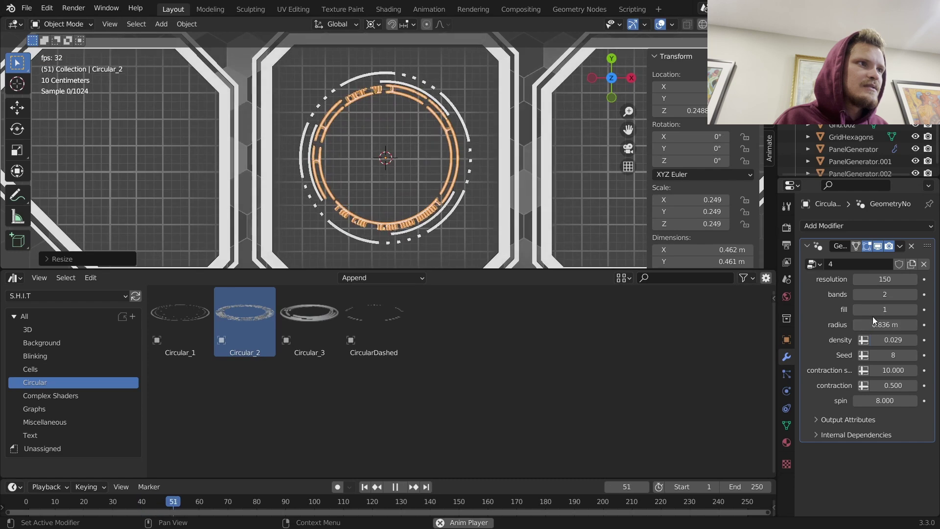
Step: Add the ShrinkingTechCircles asset from the Background category at the centre of the middle panel
left_click(462, 87)
scroll(463, 105, "down", 2)
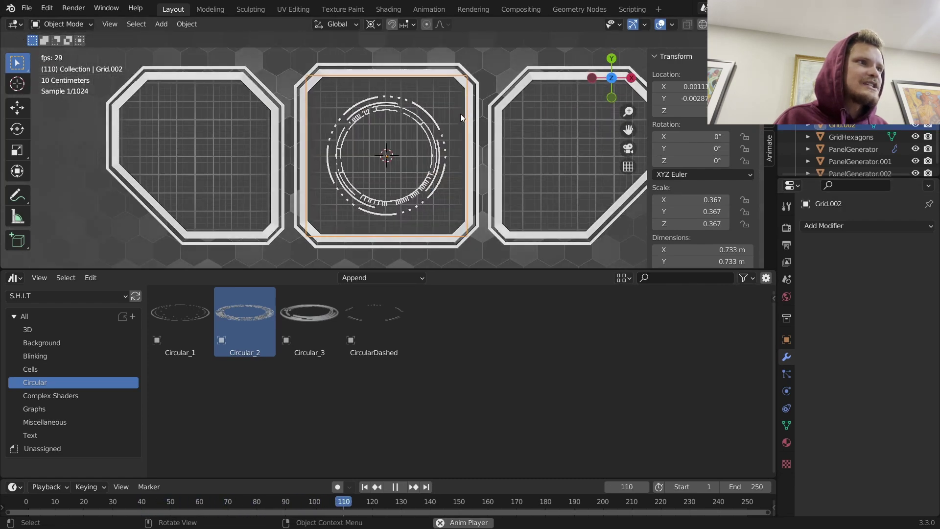
left_click(38, 339)
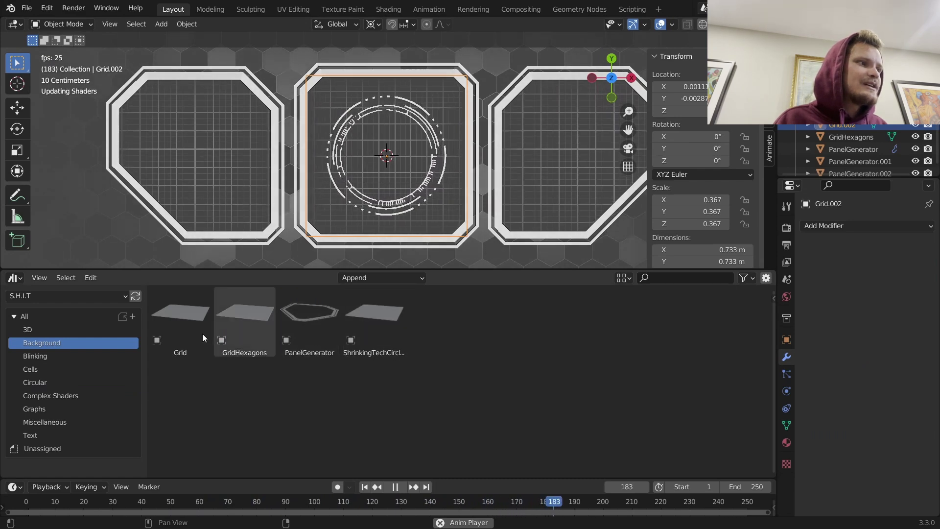
left_click_drag(378, 333, 390, 157)
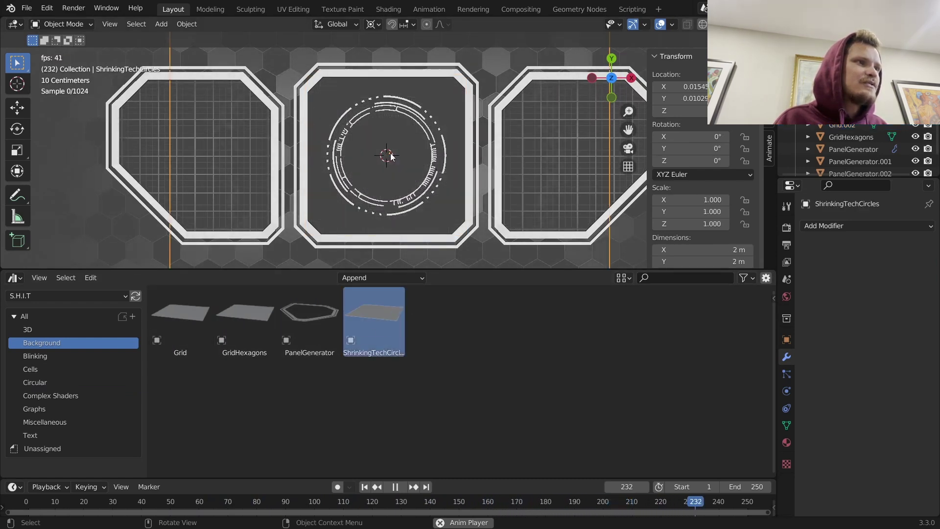
Step: Raise the ShrinkingTechCircles asset to a Z location of about 0.483 m and preview its animation
key("space")
middle_click_drag(423, 192, 468, 132)
key("g")
key("z")
left_click(467, 86)
key("space")
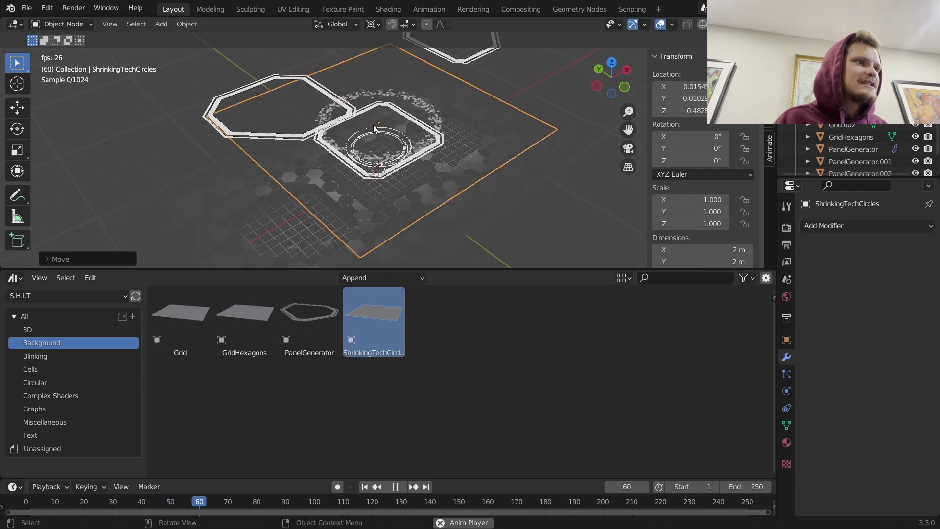
key("space")
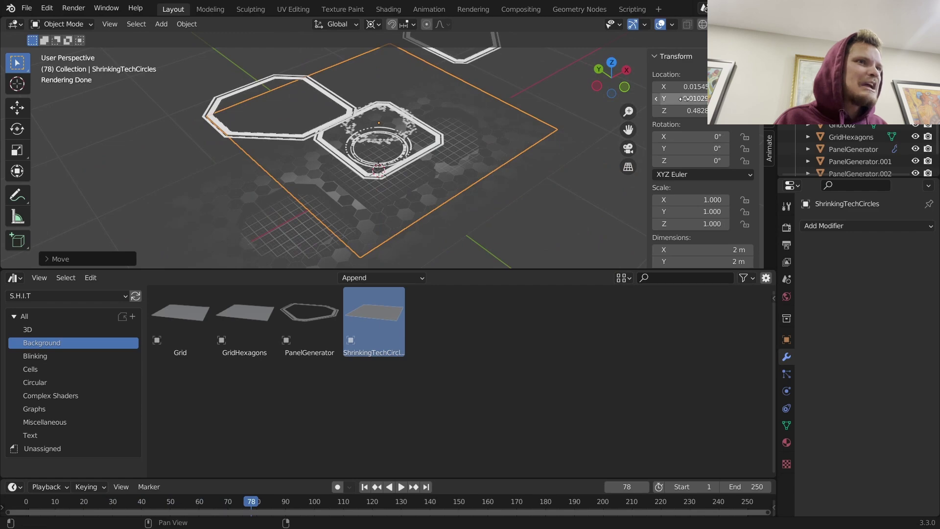
Step: Centre the ShrinkingTechCircles asset in X and Y and lower it to a Z location of about 0.163 m
scroll(472, 151, "up", 4)
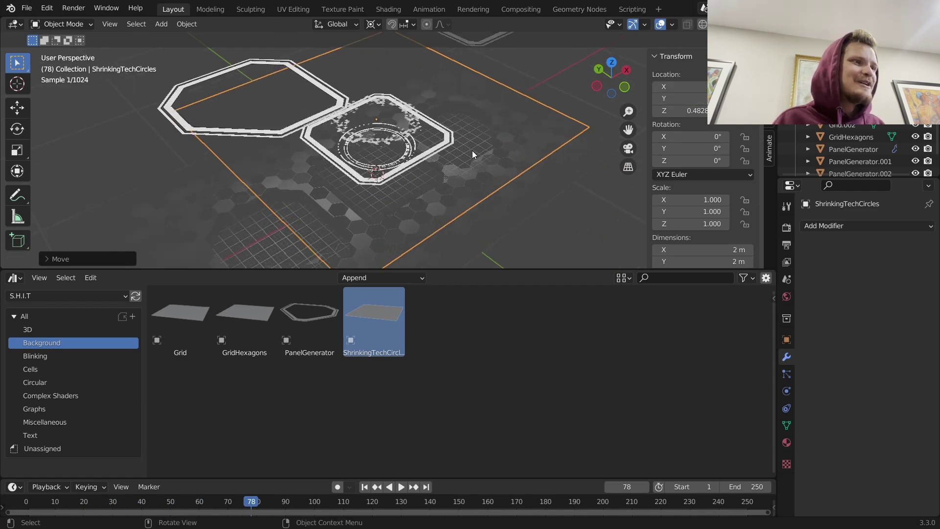
middle_click_drag(412, 129, 486, 140)
key("space")
key("space")
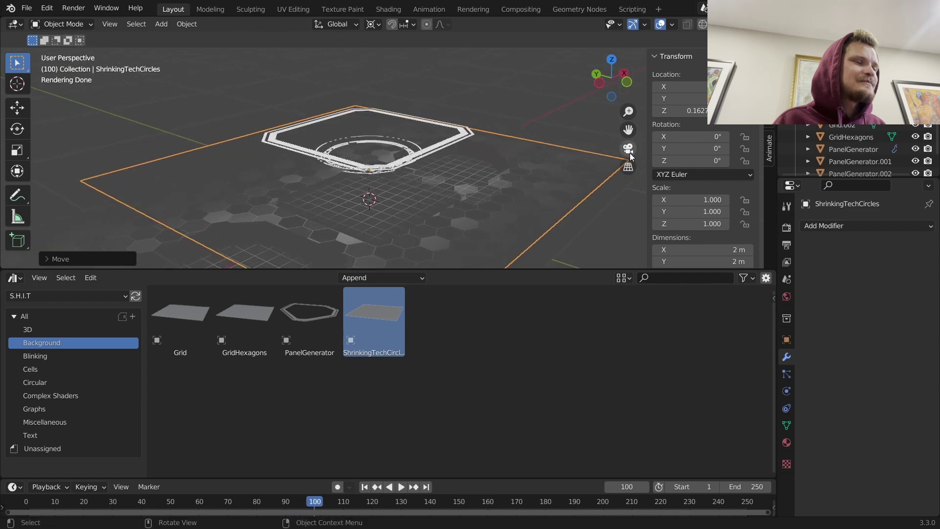
Step: Scale the ShrinkingTechCircles asset to about 0.423 in top view at frame 80, and replay the animation from the start
left_click(612, 61)
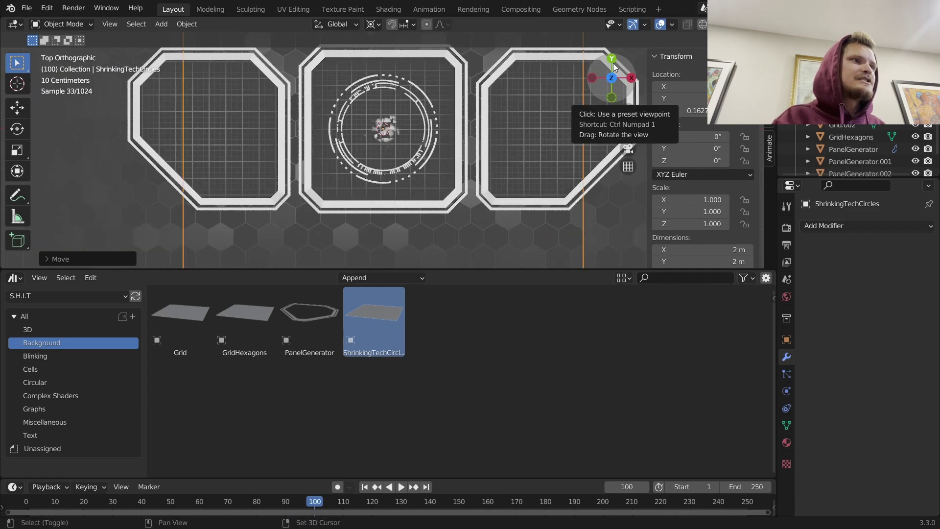
key("shift+Left")
key("space")
scroll(403, 142, "down", 2)
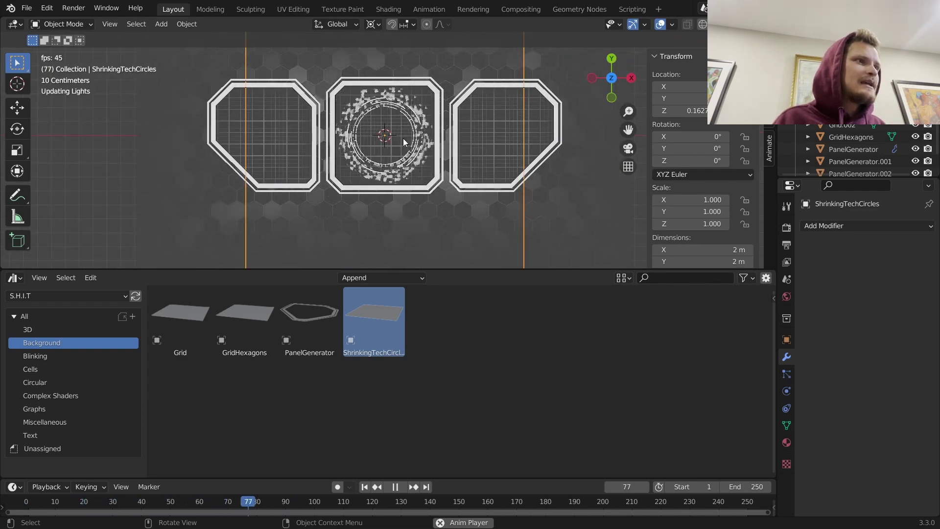
key("space")
scroll(402, 138, "up", 3)
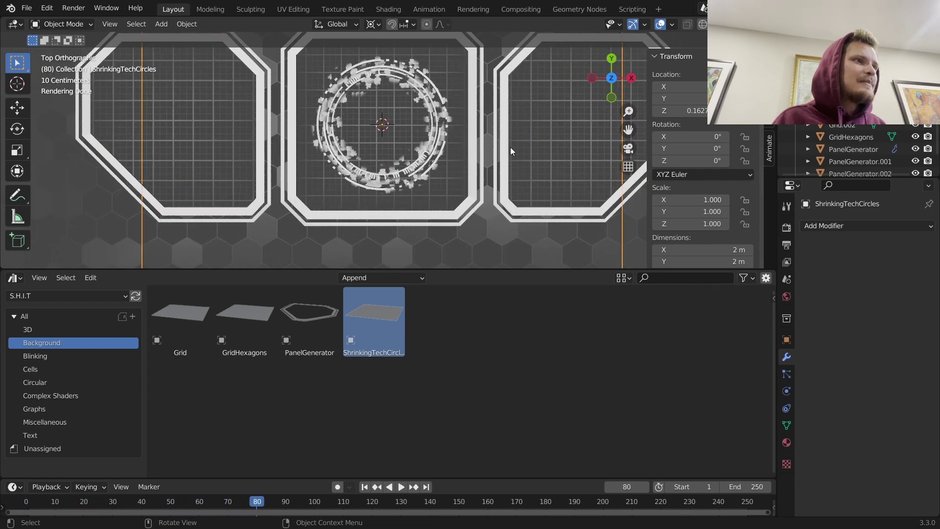
key("s")
left_click(451, 138)
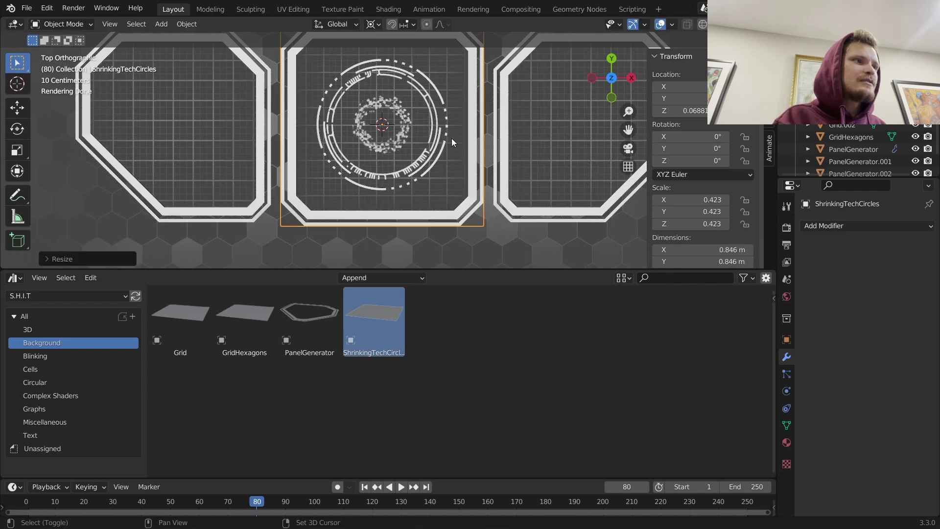
key("shift+Left")
key("space")
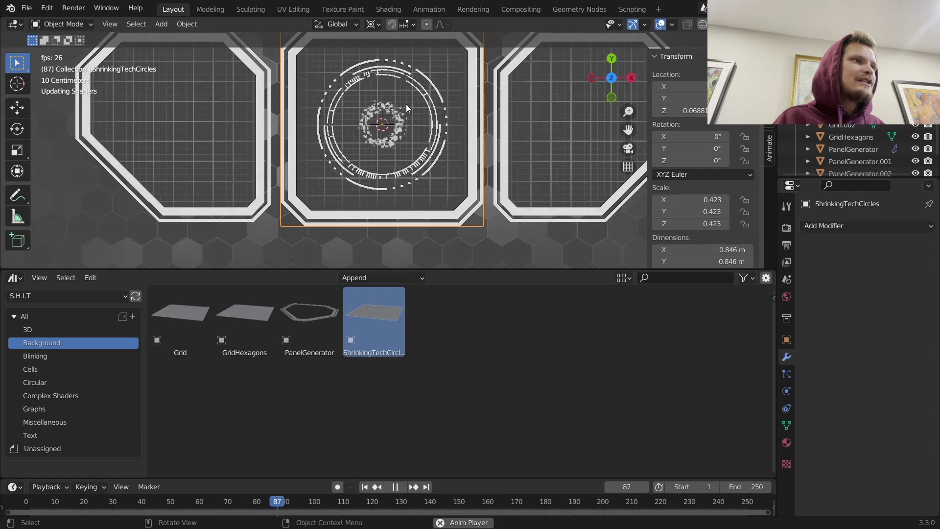
Step: Preview the shrinking circles animation in the centre panel
key("space")
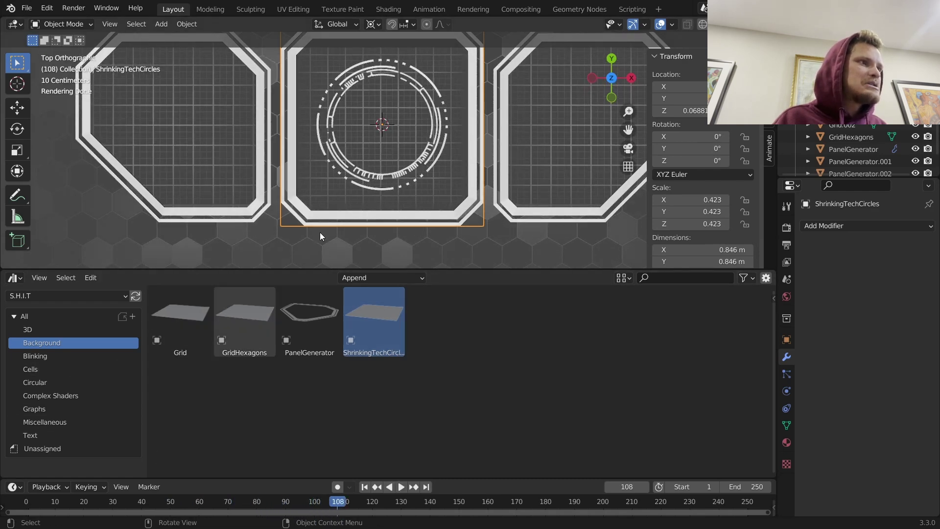
key("space")
key("space")
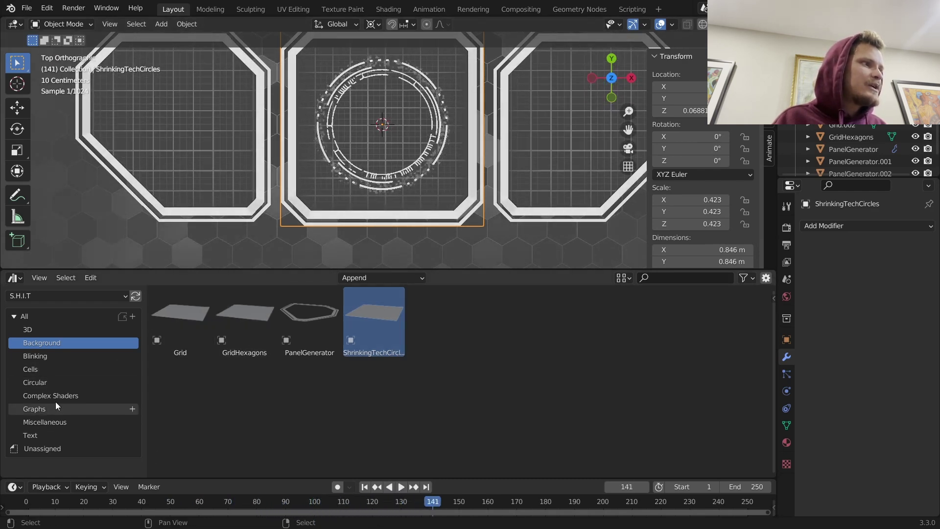
Step: Add the BlinkingArrows asset to the lower-left part of the centre panel and set the transform pivot to Individual Origins
left_click(29, 355)
left_click_drag(190, 327, 338, 152)
key("s")
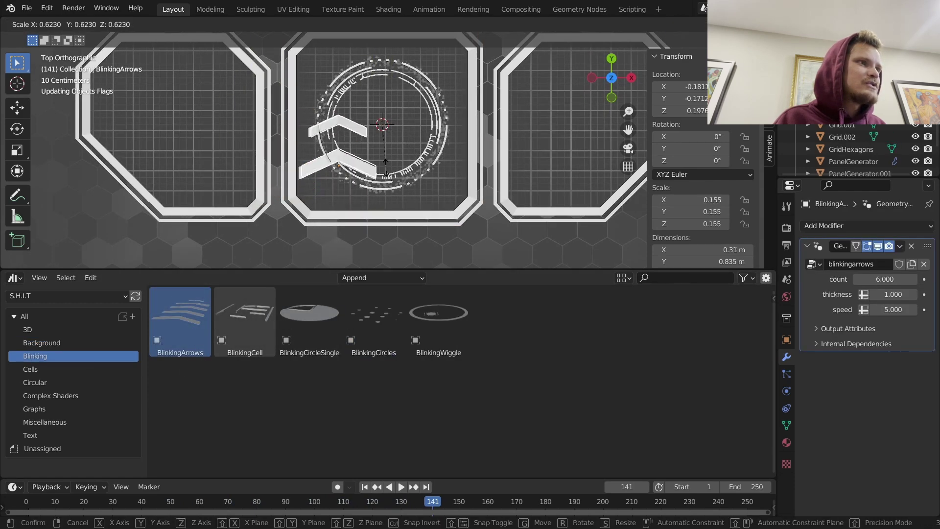
left_click(360, 52)
left_click(373, 24)
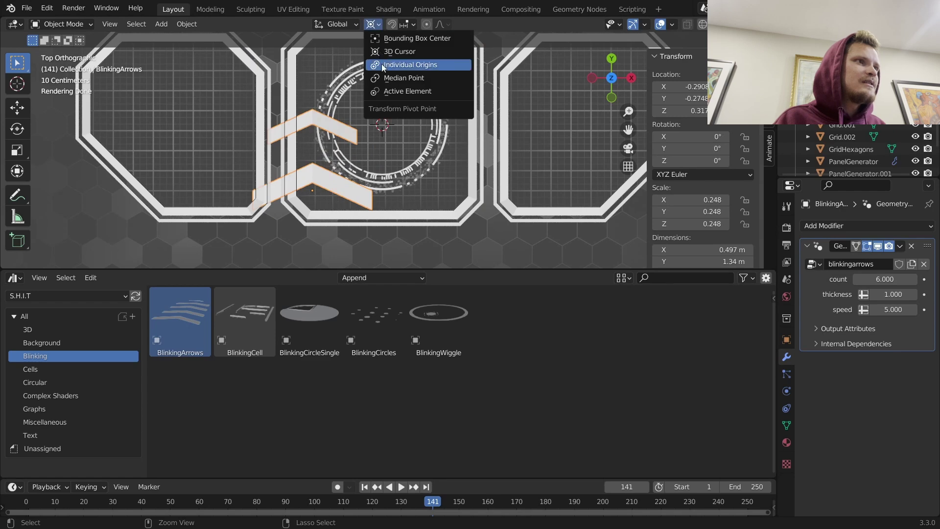
Step: Scale the blinking arrows down to about 0.026, checking their full extent with animation playback
key("s")
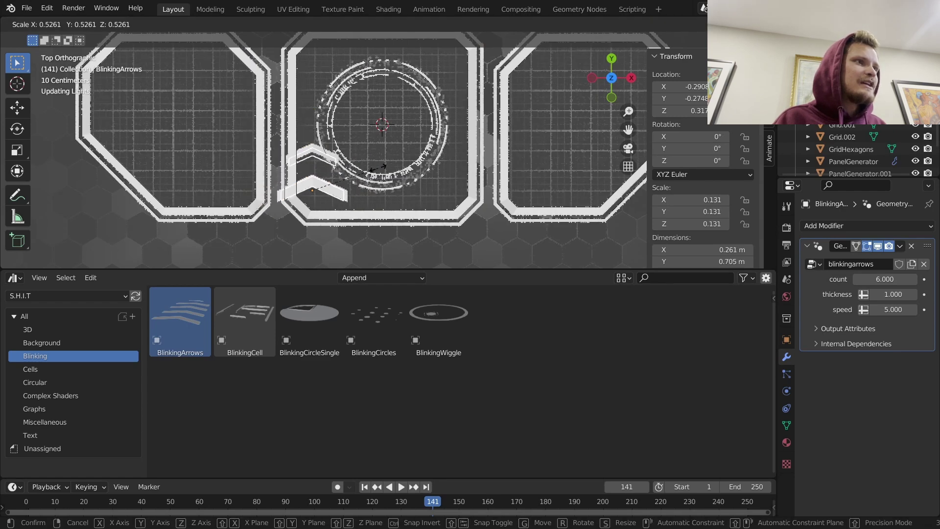
left_click(334, 184)
key("space")
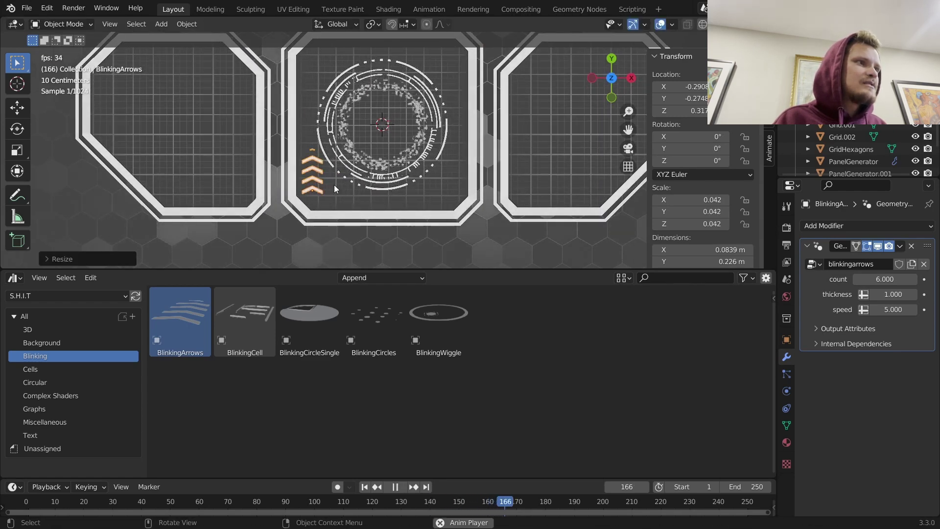
key("space")
key("s")
left_click(375, 169)
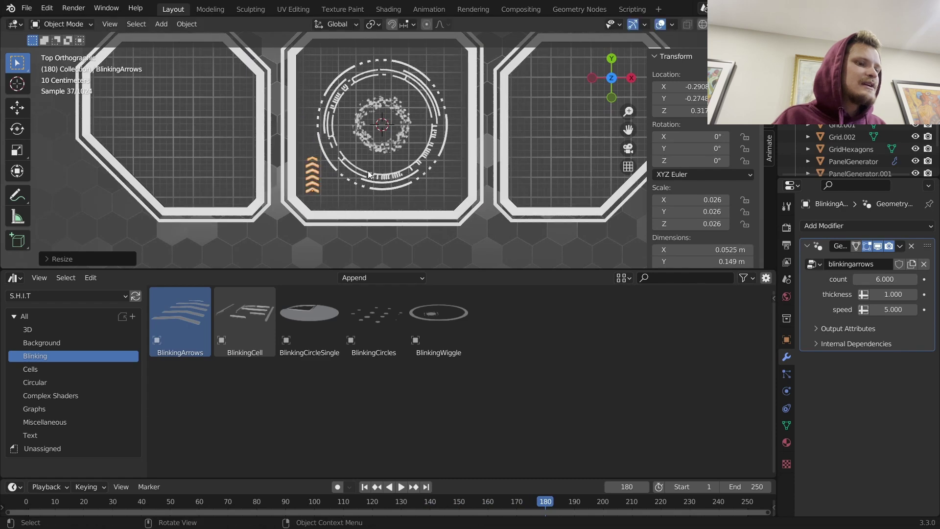
Step: Rotate the arrows to -90° about Z and move them towards the centre panel's lower-left corner
type("r90")
key("Return")
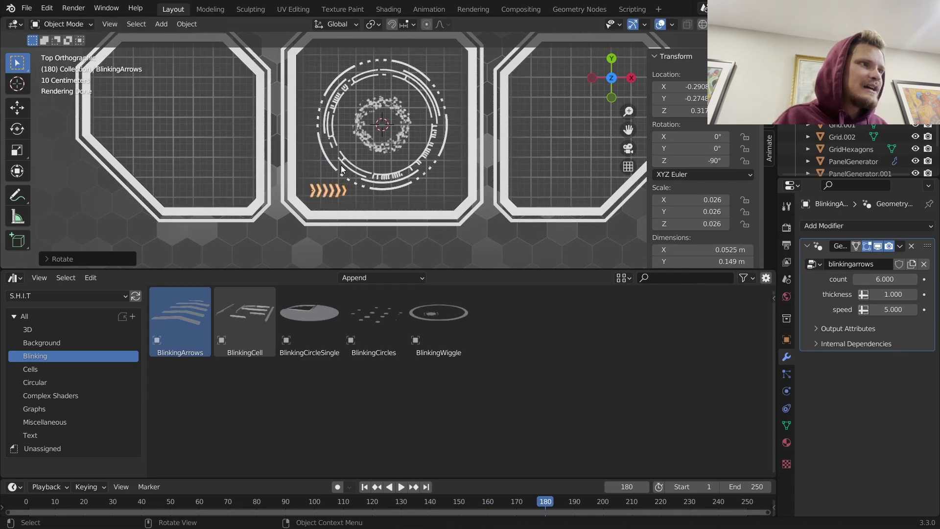
key("g")
left_click(367, 172)
middle_click_drag(367, 172, 357, 146)
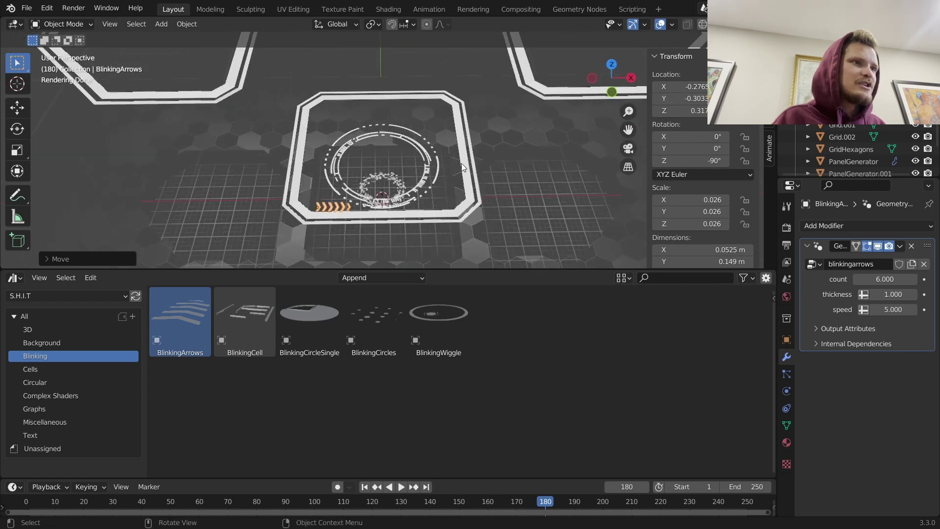
left_click(612, 65)
Step: Go to frame 185 and shrink the arrows to a scale of about 0.021 in the centre panel's lower-left corner
key("space")
key("space")
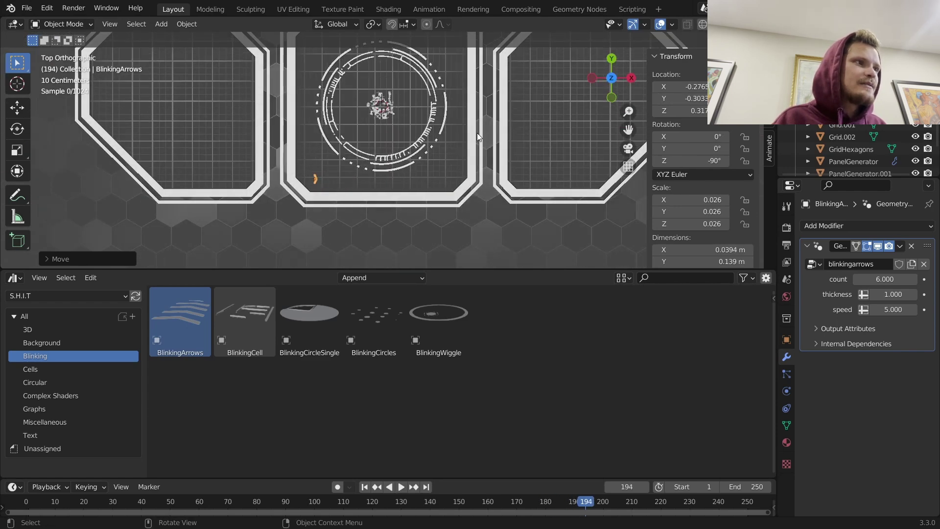
scroll(381, 177, "up", 1)
scroll(380, 174, "up", 1)
key("space")
left_click_drag(554, 500, 520, 504)
key("space")
key("s")
left_click(441, 166)
Step: Duplicate the arrows along X into the lower part of the left panel and the lower-left corner of the right panel
scroll(388, 169, "down", 4)
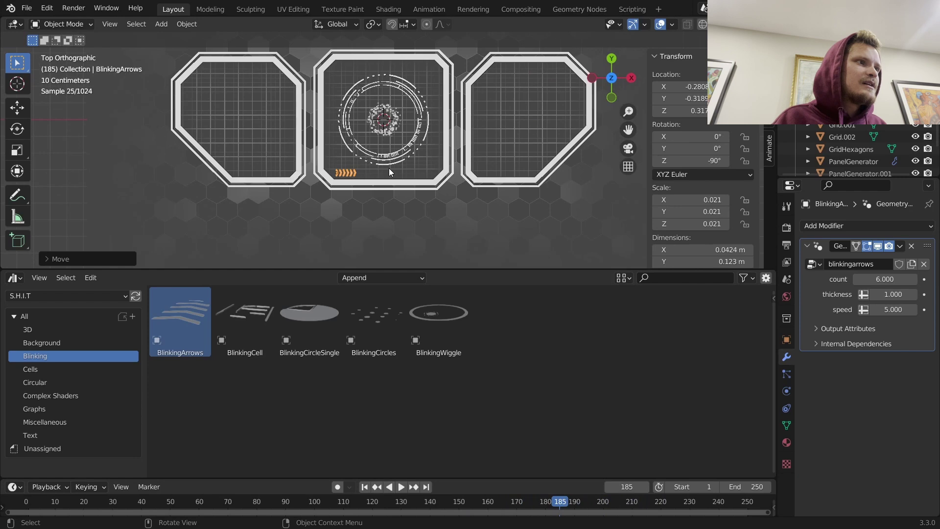
key("shift+d")
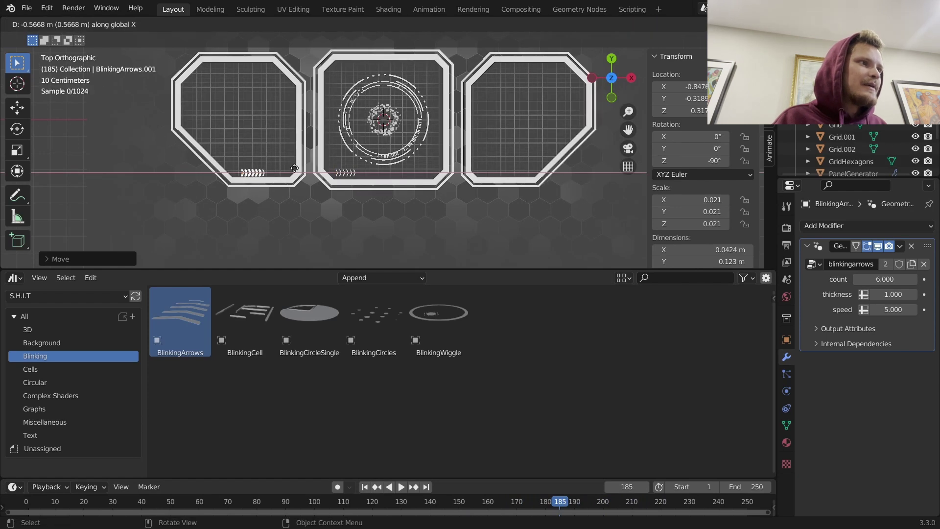
key("shift+d")
key("x")
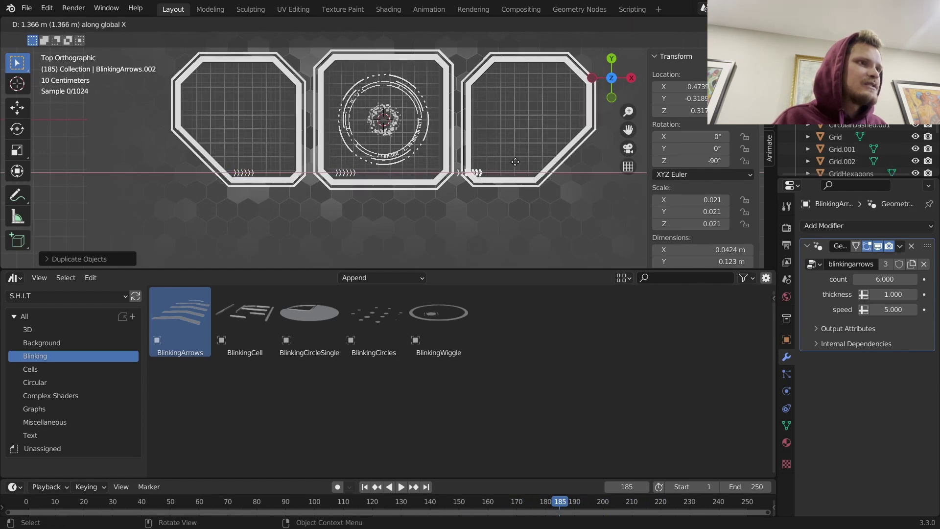
left_click(521, 180)
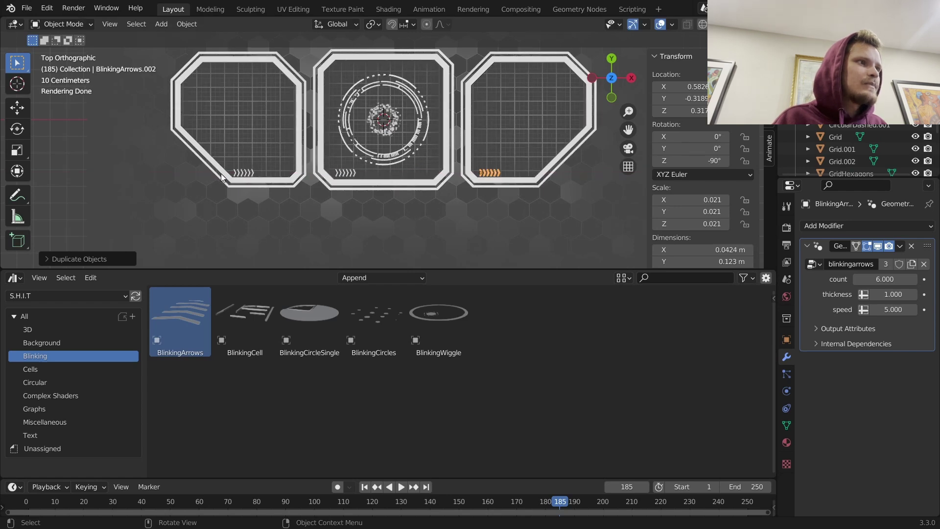
Step: Rotate the left panel's arrows 180° about Z and move them along X to that panel's lower-right corner
scroll(216, 172, "up", 3)
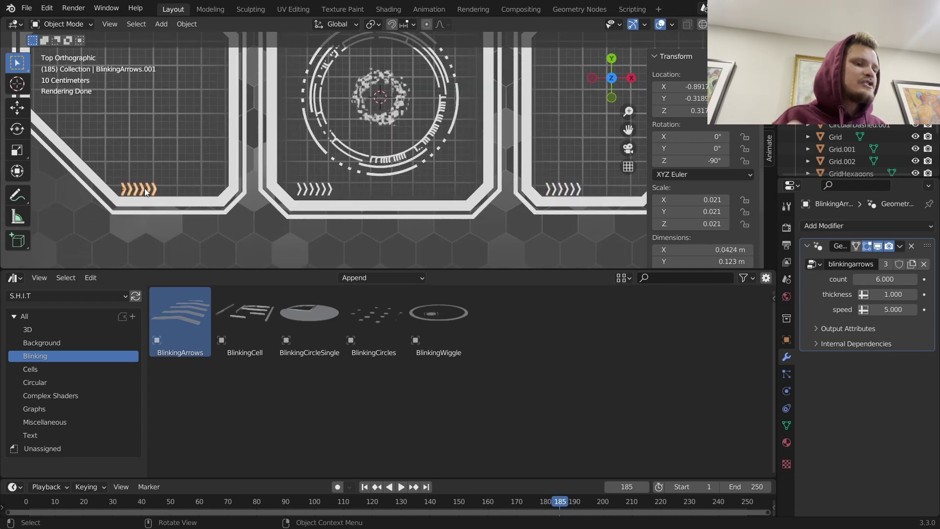
type("rz180")
key("Return")
key("g")
key("x")
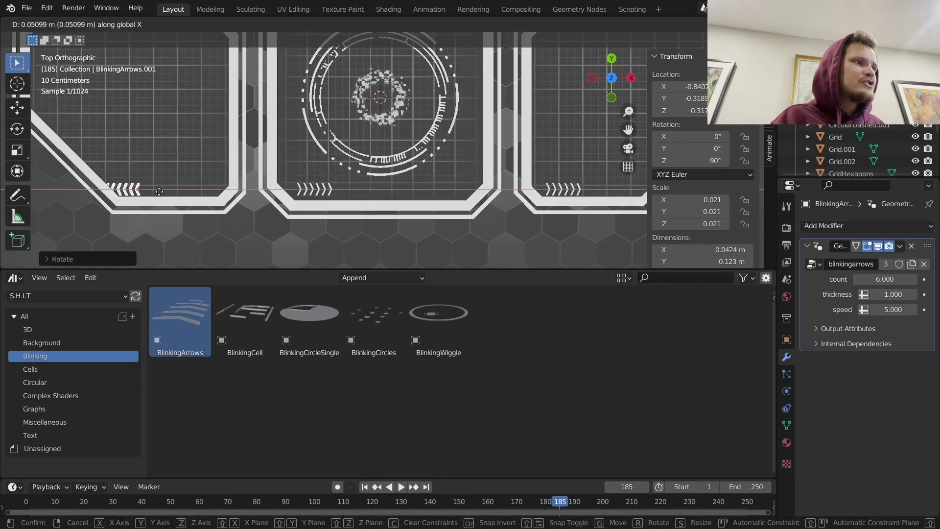
left_click(231, 188)
Step: Add the BlinkingWiggle asset to the left panel, scaled down and moved near the panel's upper edge
scroll(465, 160, "down", 4)
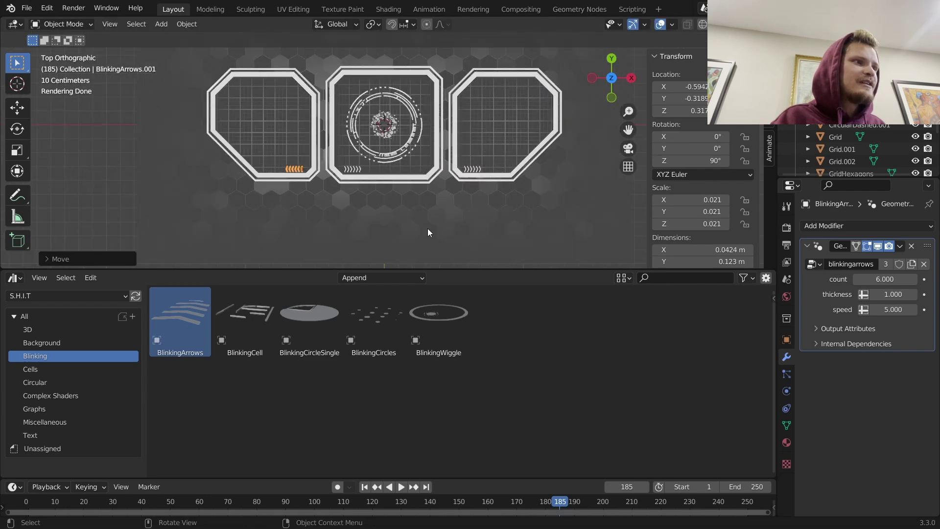
left_click_drag(437, 318, 271, 97)
scroll(284, 98, "up", 3)
key("s")
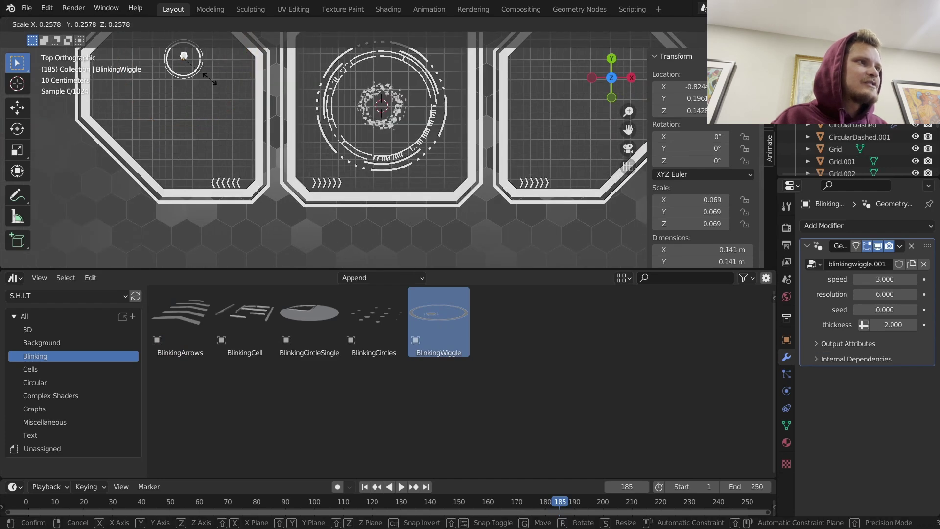
left_click(206, 75)
key("g")
left_click(248, 80)
Step: Shrink the wiggle circle to a scale of about 0.042 and place it in the left panel's upper-left corner
middle_click_drag(281, 90, 358, 152, "shift")
key("s")
left_click(339, 132)
key("g")
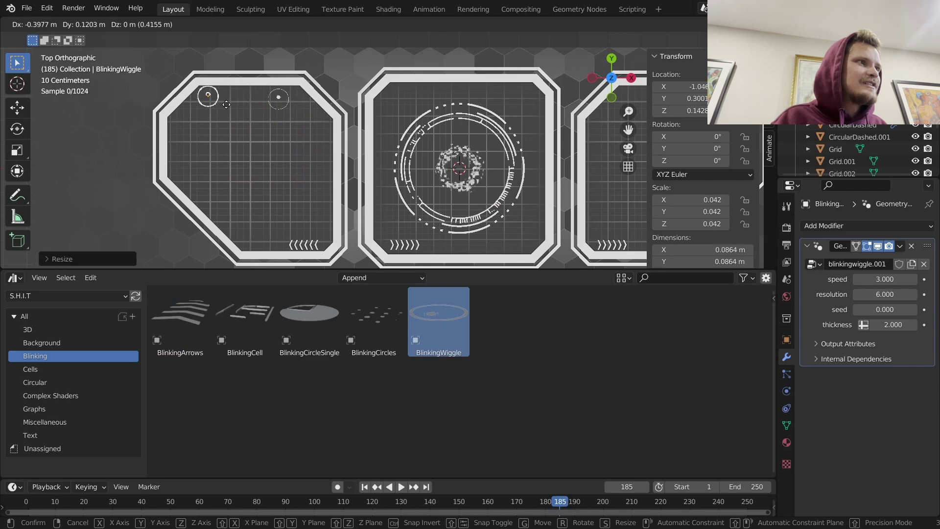
left_click(241, 114)
Step: Add the BlinkingCircleSingle asset beside the wiggle circle and scale it down to about 0.036
left_click(319, 323)
left_click_drag(329, 326, 324, 131)
key("s")
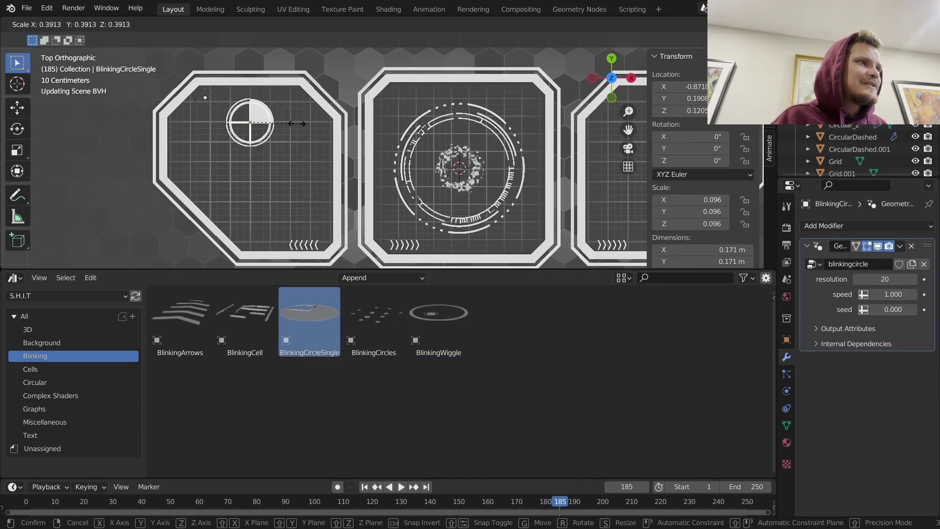
left_click(248, 101)
key("s")
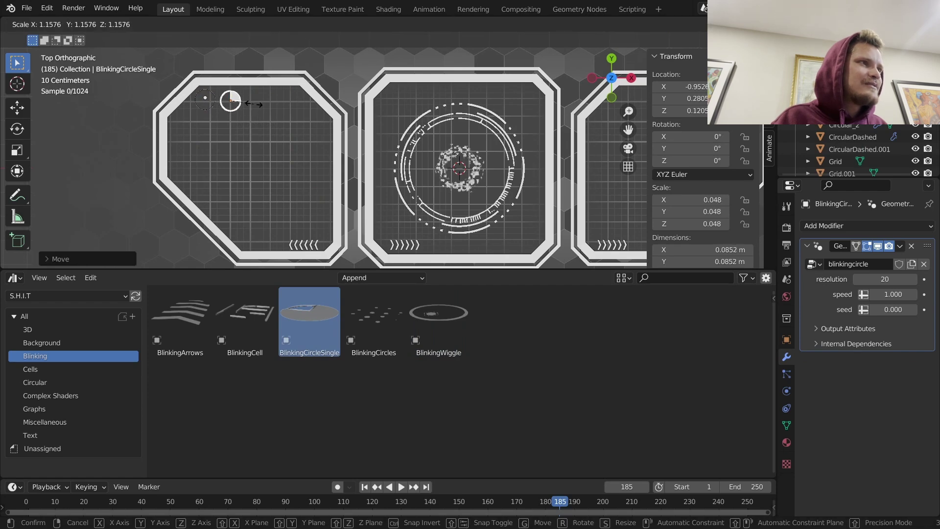
left_click(248, 103)
Step: Move the quartered circle closer to the wiggle circle, and shrink the wiggle circle to fit the panel's corner
scroll(241, 104, "up", 3)
middle_click_drag(241, 104, 514, 196, "shift")
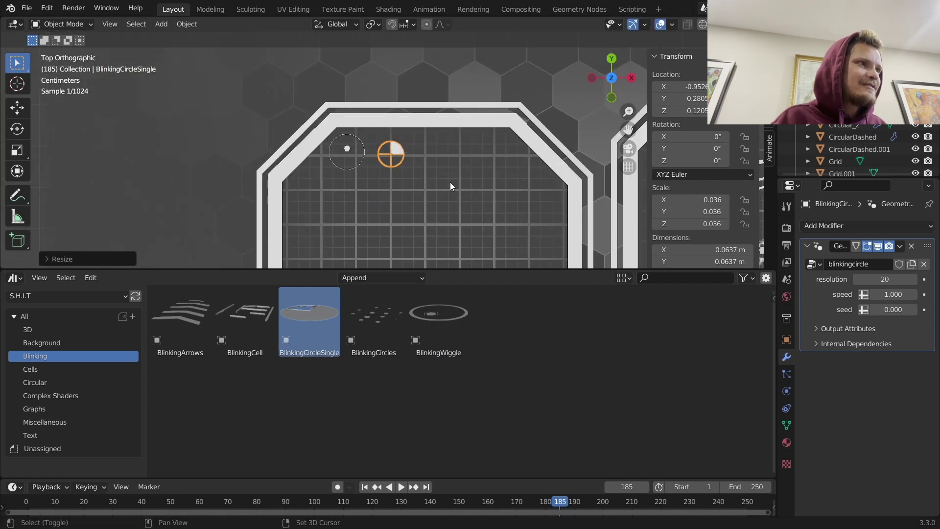
scroll(434, 175, "up", 4)
key("space")
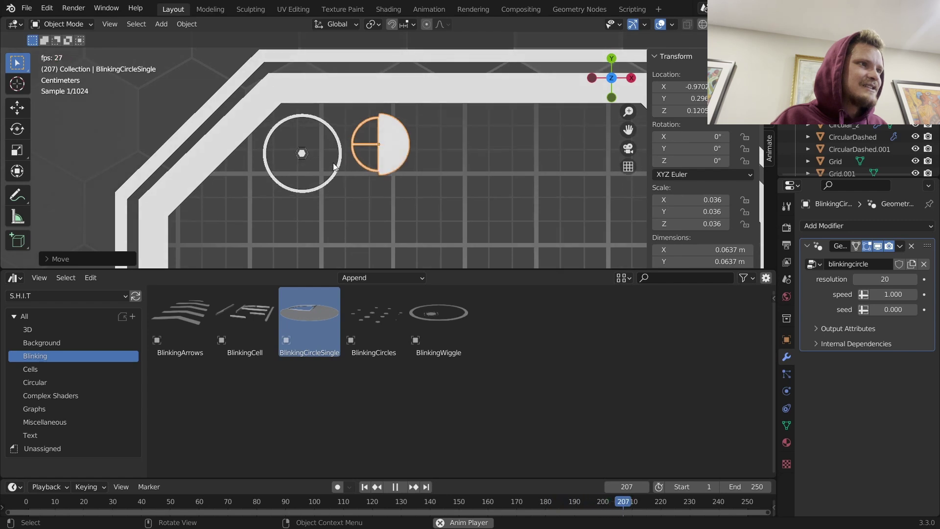
left_click(338, 168)
left_click(300, 168)
key("s")
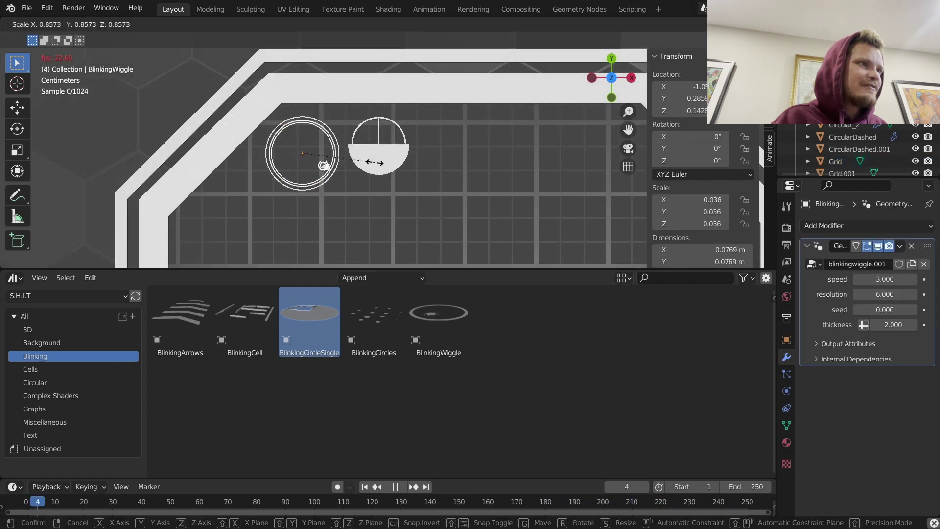
left_click(342, 159)
Step: Scale the quartered circle down to about 0.028 and align it directly beside the wiggle circle
left_click(387, 147)
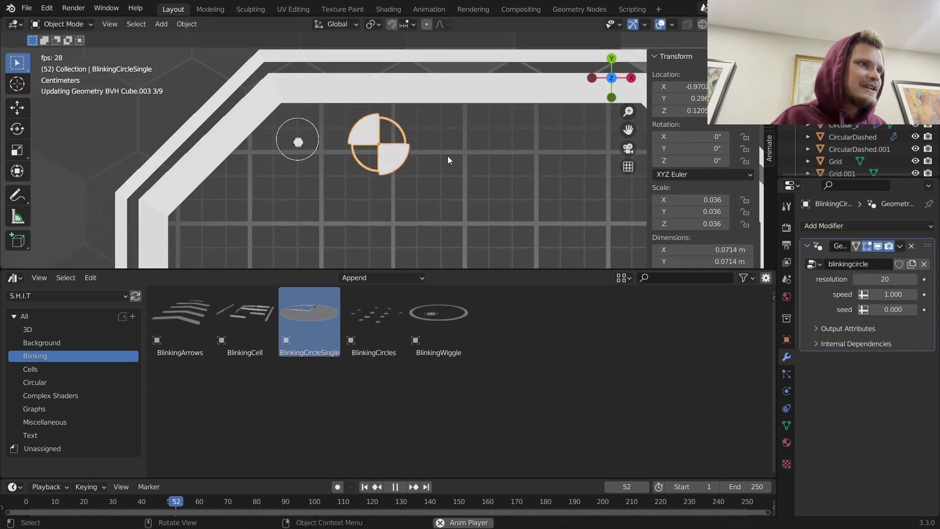
key("s")
left_click(419, 151)
key("g")
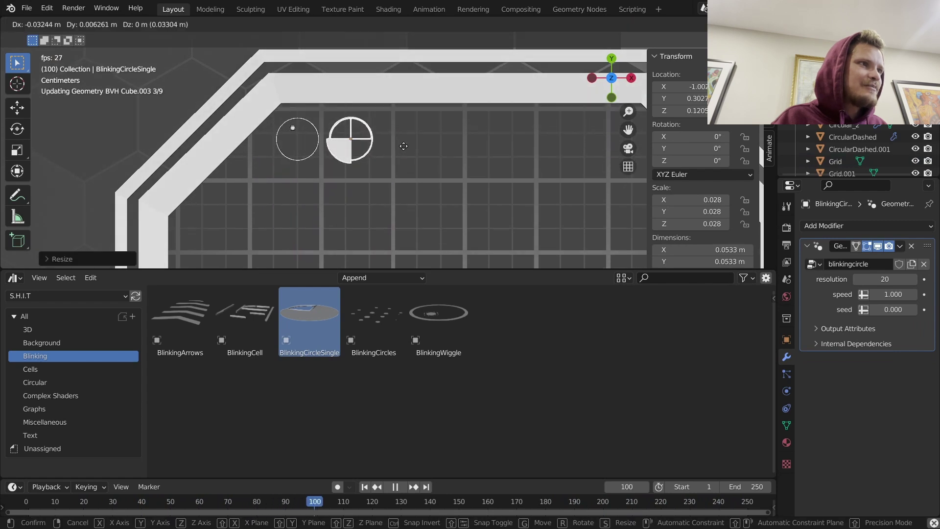
left_click(405, 150)
Step: Duplicate the quartered circle to its right and set the copy's seed to 3
key("shift+d")
left_click(460, 149)
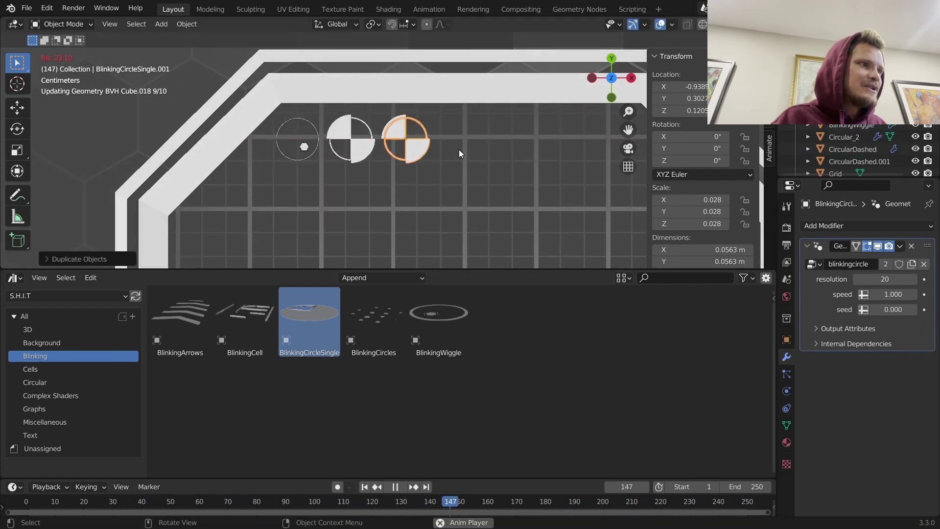
left_click(894, 310)
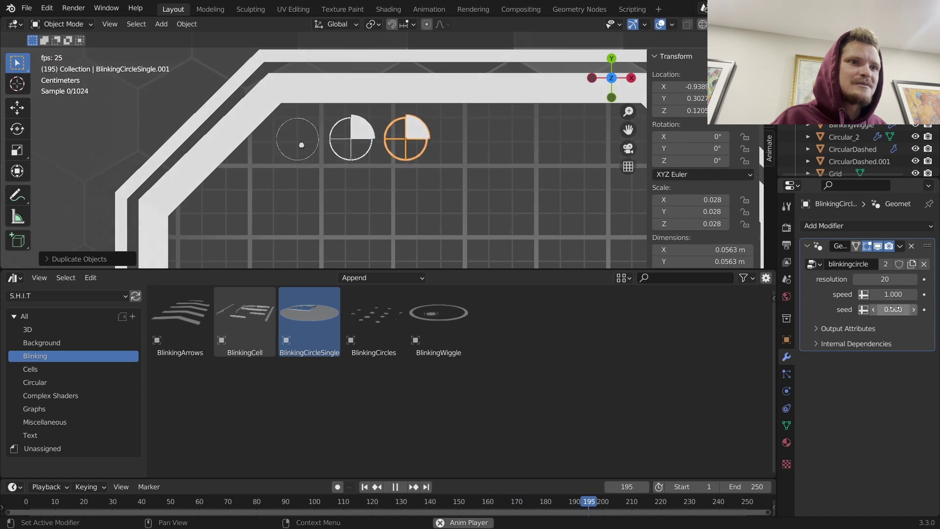
type("3")
key("Return")
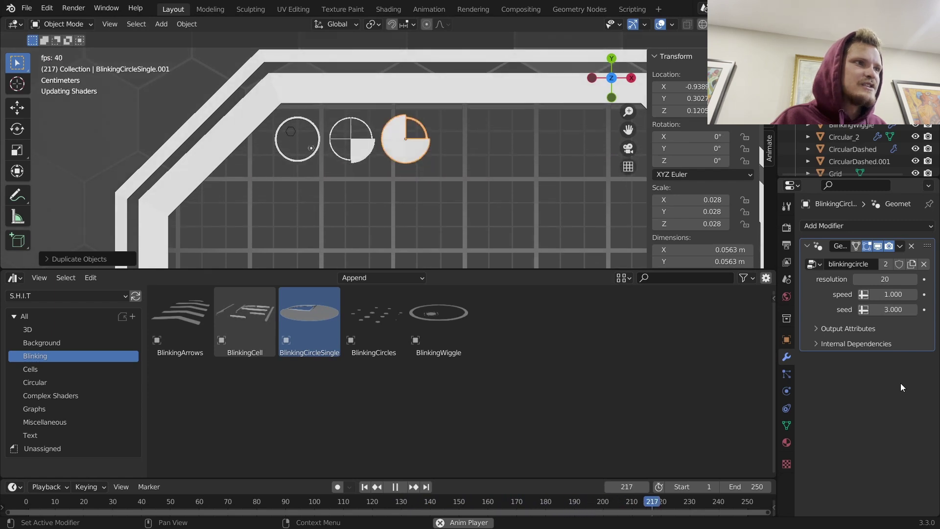
Step: Add the Number text asset to the right of the circles and set the transform pivot to Median Point
left_click(56, 436)
left_click_drag(245, 318, 478, 154)
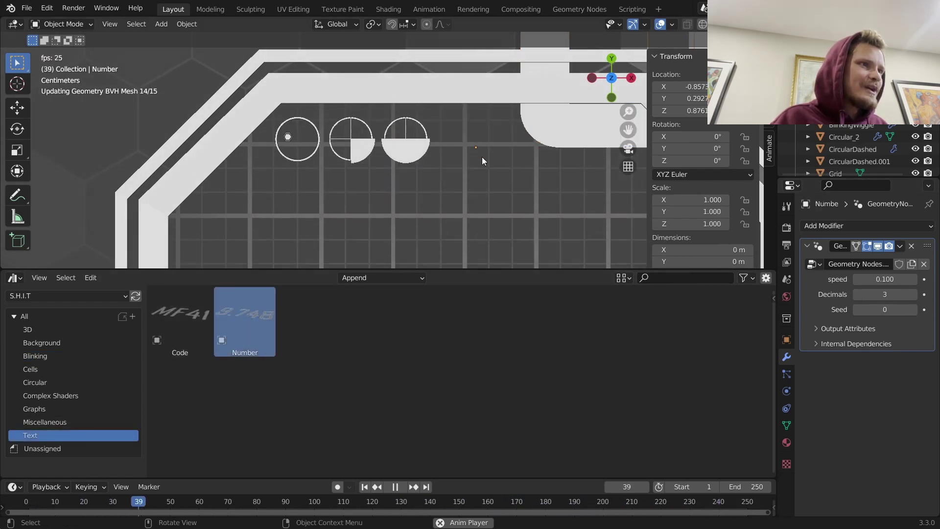
key("s")
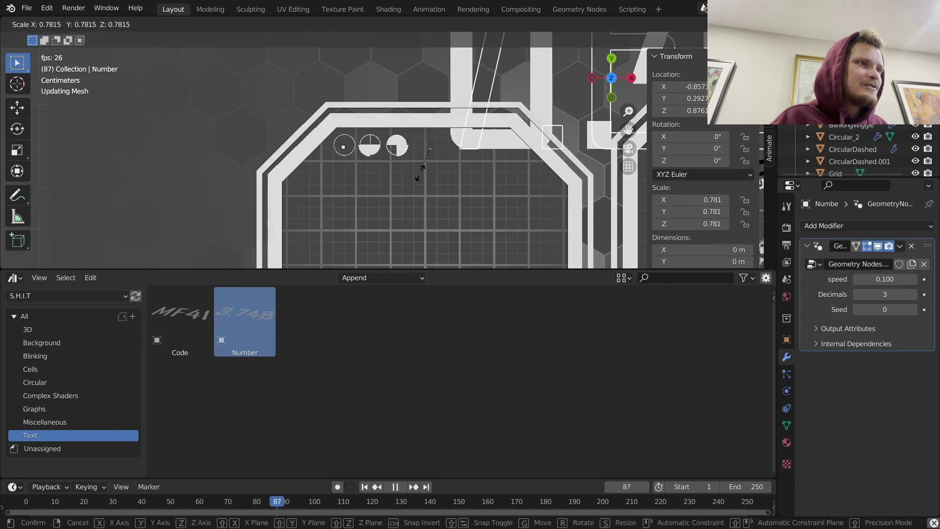
key("Escape")
left_click(373, 24)
left_click(404, 75)
Step: Scale the number text down to about 0.055 and place it in line with the circles, directly to their right
key("s")
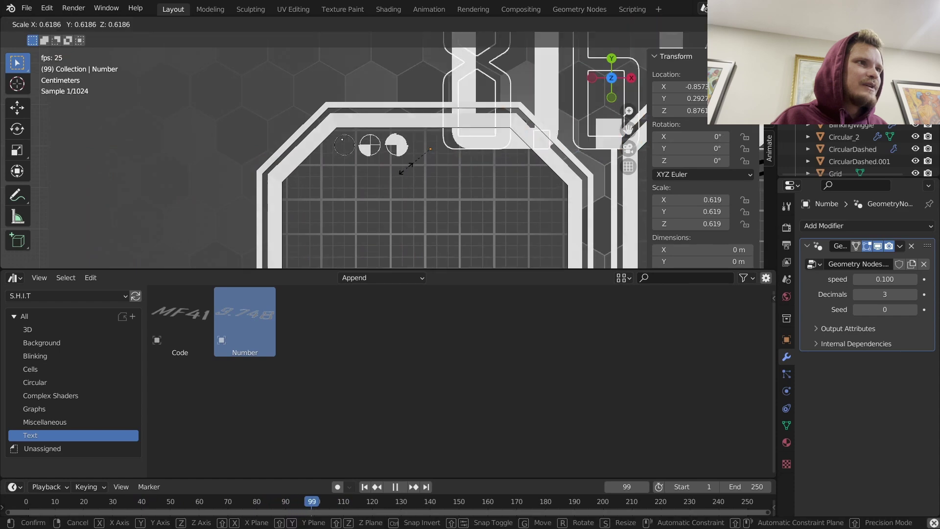
left_click(438, 153)
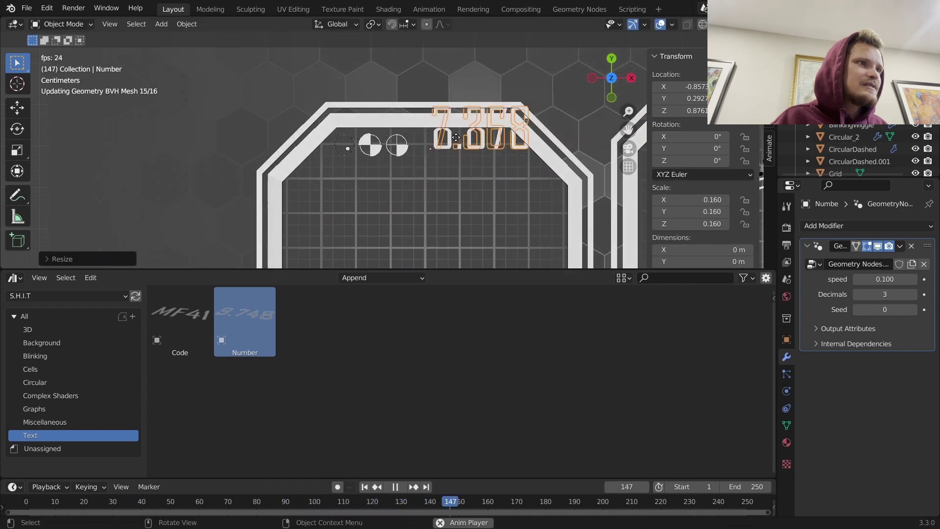
key("g")
left_click(345, 191)
scroll(411, 192, "up", 4)
key("space")
key("s")
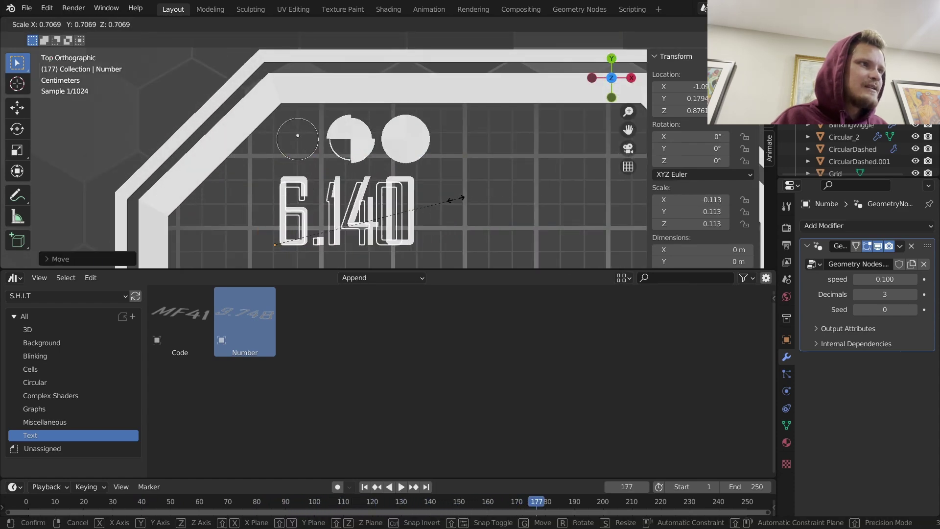
left_click(526, 137)
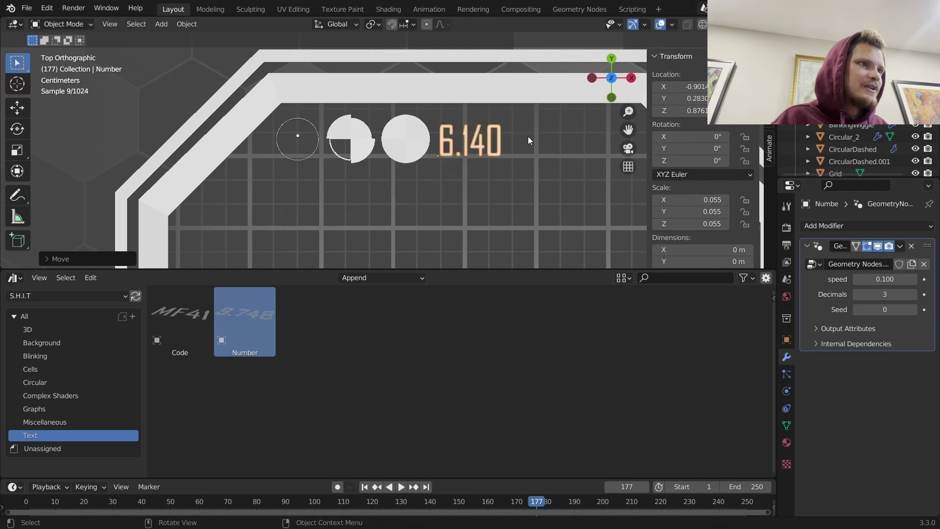
Step: Play the animation briefly to review the circles and number text, and save the file
key("space")
scroll(388, 152, "down", 7)
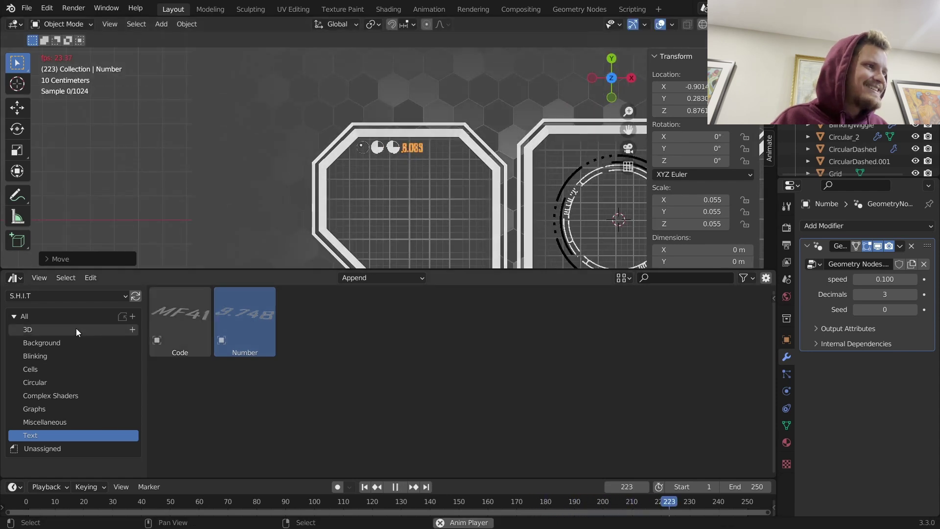
key("space")
key("ctrl+s")
Step: Add the QuadDashed asset from Cells, scale it to about 0.039 and place it over the row of circles in the left panel
left_click(41, 369)
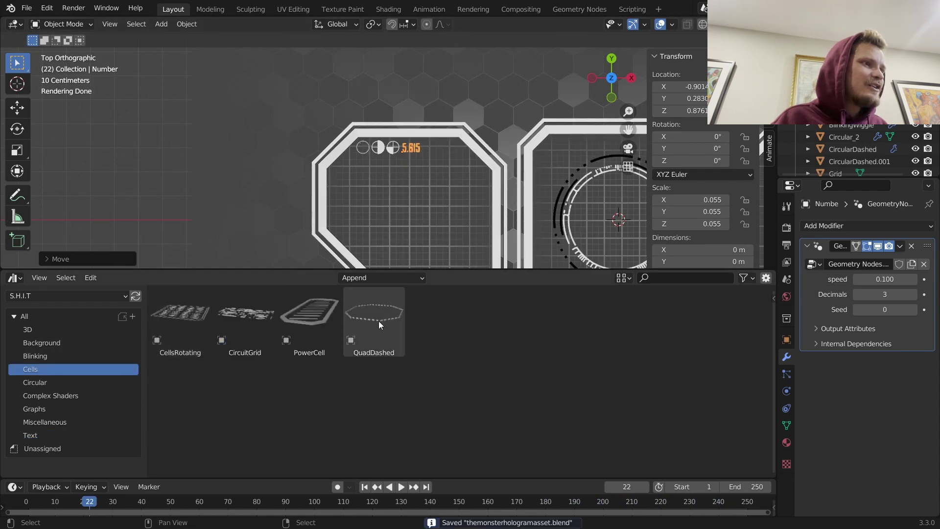
left_click_drag(378, 321, 393, 154)
key("s")
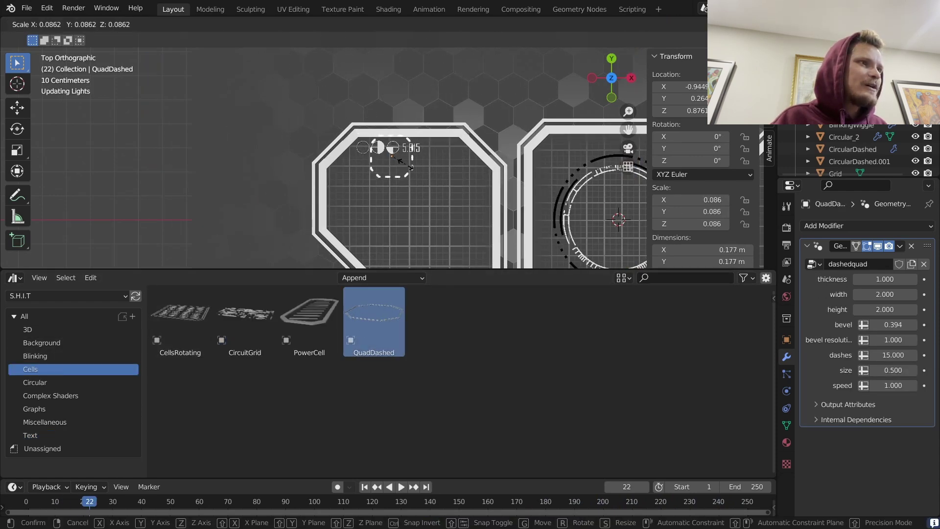
left_click(403, 162)
scroll(405, 162, "up", 4)
key("g")
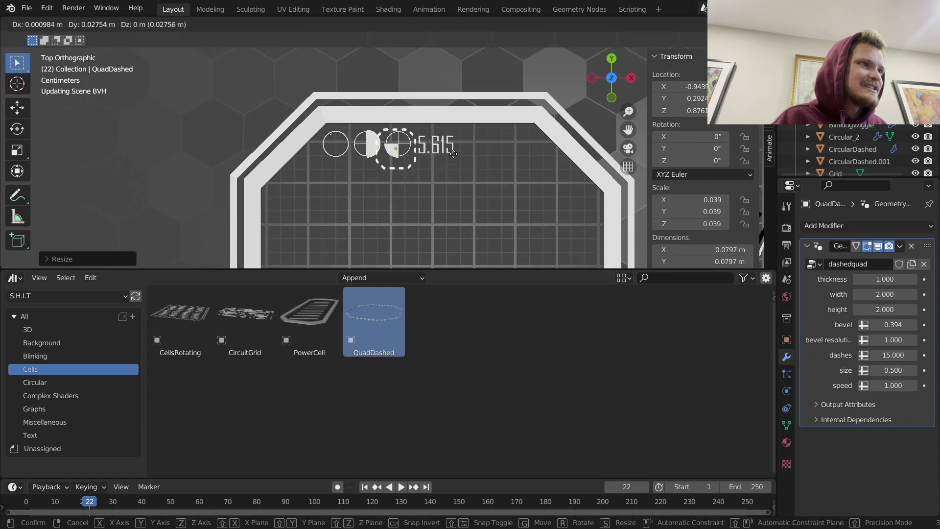
left_click(450, 150)
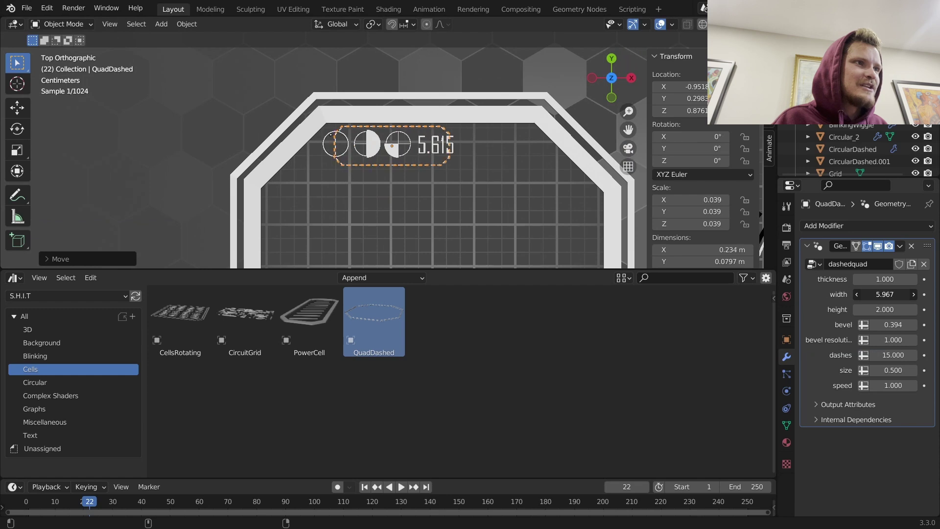
Step: Set the dashed frame's width to about 7.319 and height to about 1.593, fit it around the circles and number, and preview the animation
scroll(440, 147, "up", 2)
key("g")
key("x")
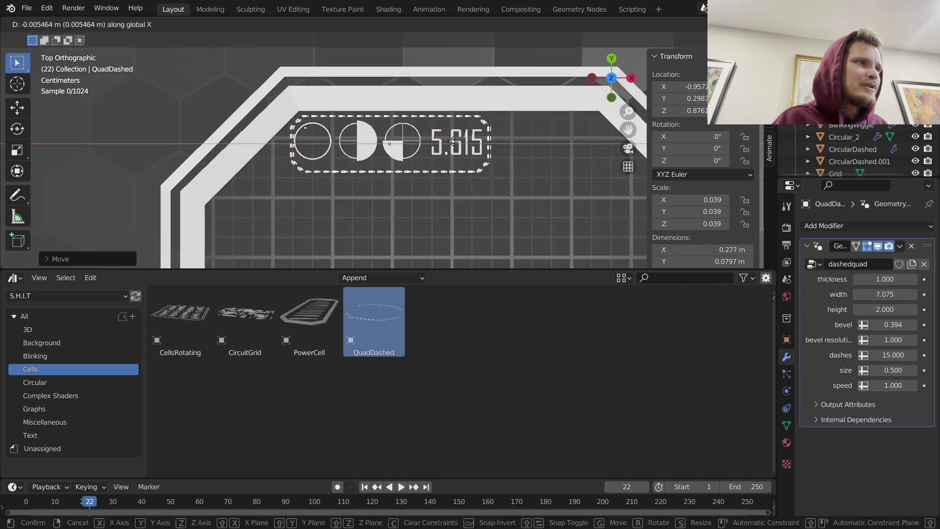
left_click(452, 141)
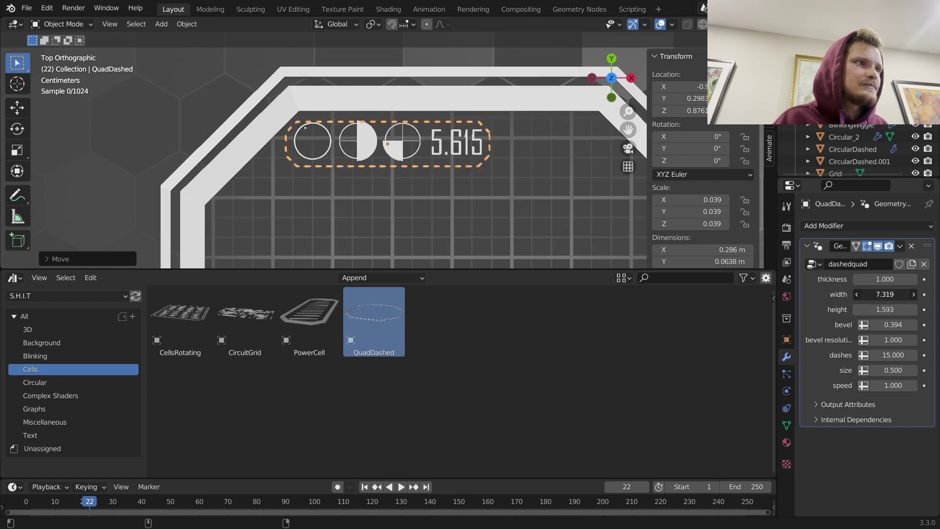
key("space")
left_click(221, 72)
scroll(216, 126, "down", 2)
scroll(215, 125, "down", 6)
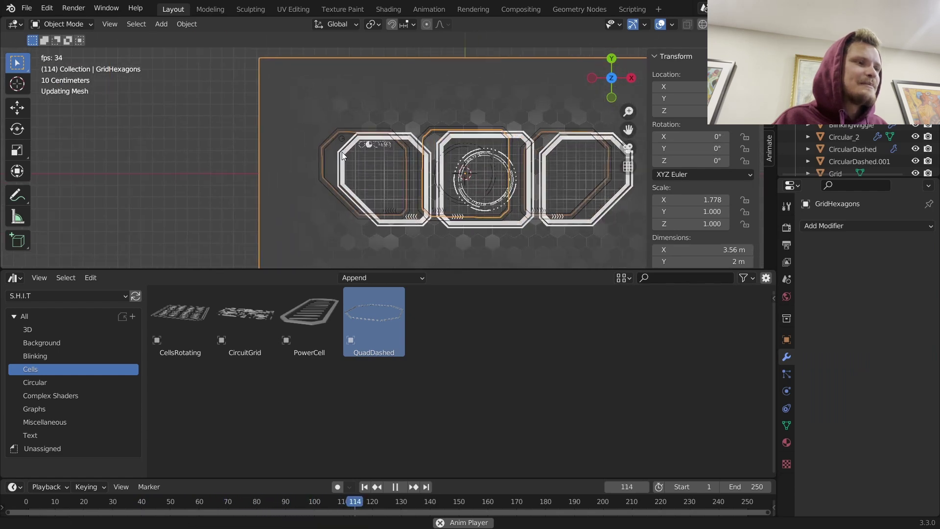
key("space")
Step: Add the Sonar asset from Complex Shaders to the left panel and scale it to about 0.403
left_click(51, 397)
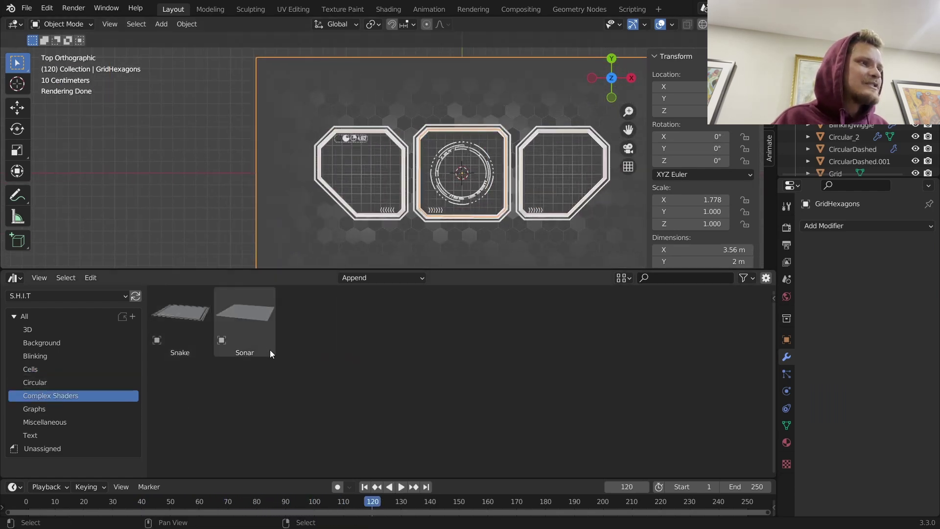
left_click_drag(372, 173, 371, 173)
scroll(384, 153, "up", 2)
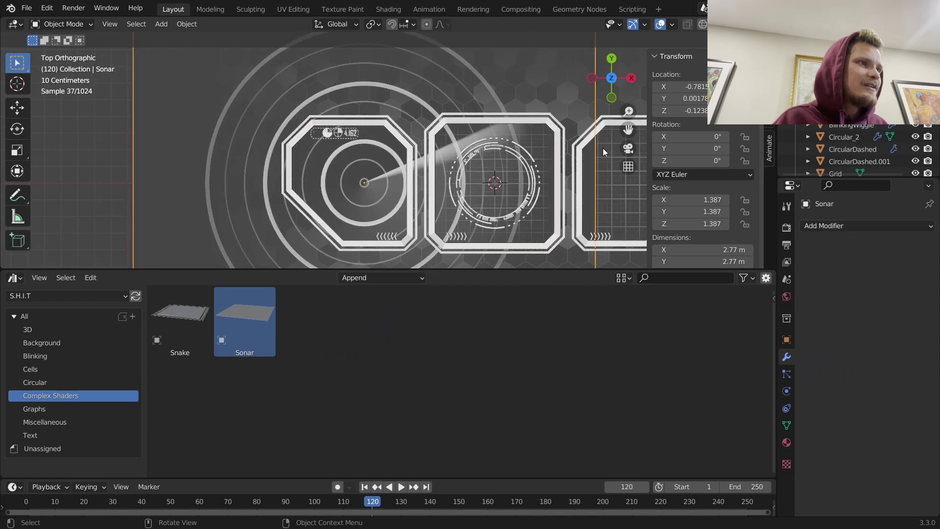
key("s")
left_click(421, 176)
key("g")
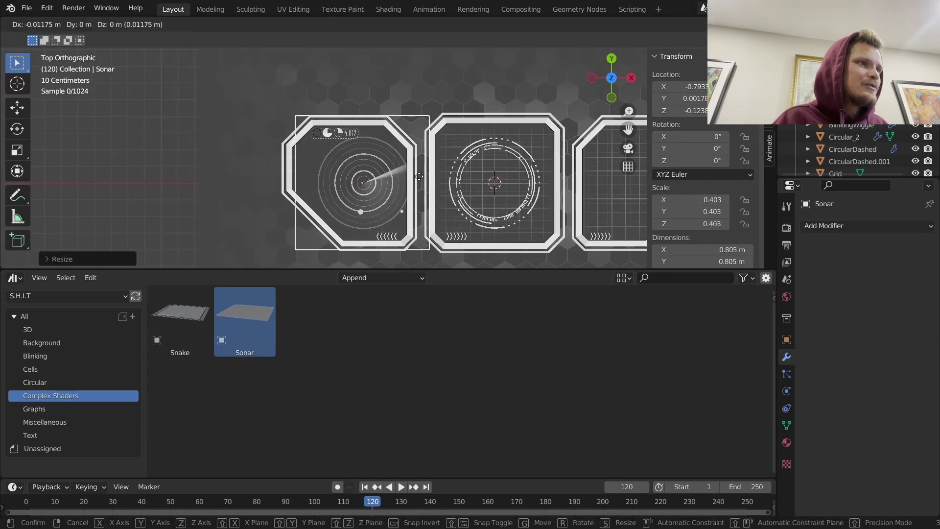
left_click(412, 177)
Step: Raise the sonar to a Z location of about -0.019, scale it to about 0.321 within the left panel, and preview the animation
middle_click_drag(384, 202, 425, 136)
key("g")
key("z")
left_click(479, 117)
left_click(615, 64)
key("s")
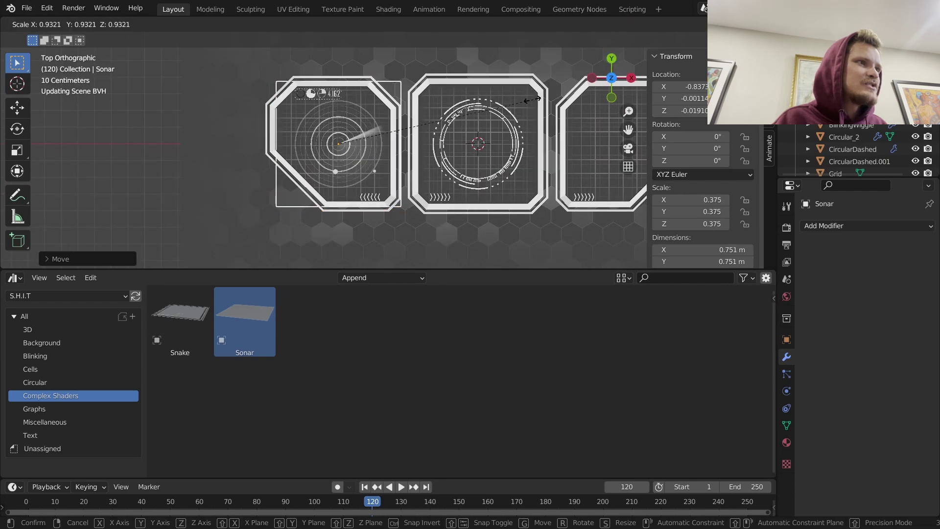
left_click(510, 100)
key("space")
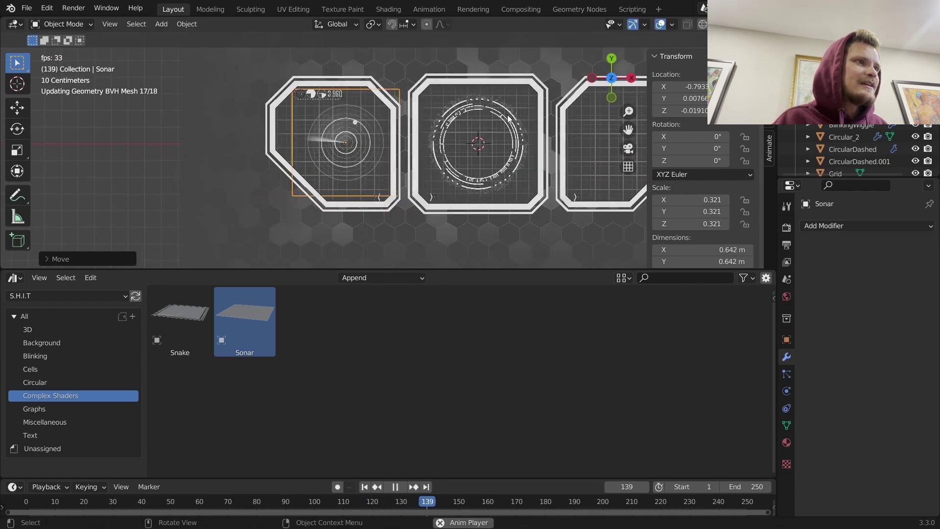
middle_click_drag(532, 156, 369, 167, "shift")
key("space")
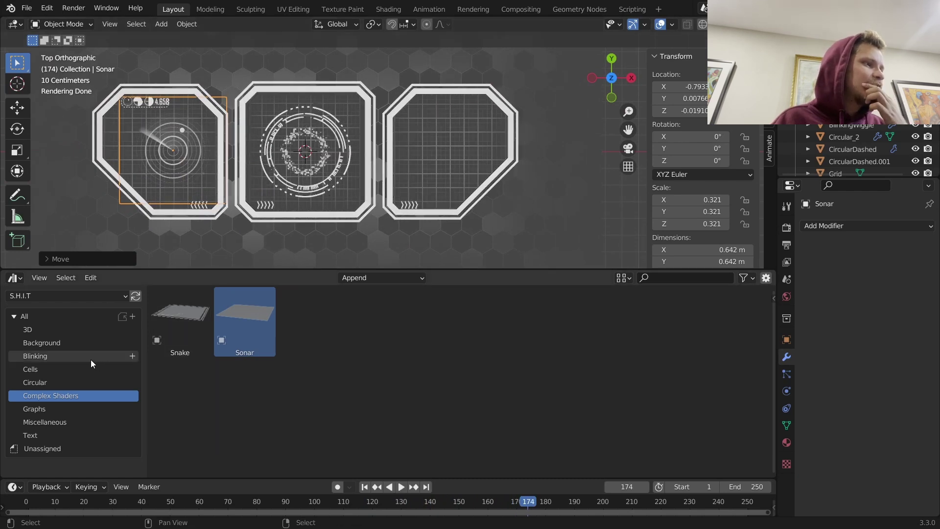
Step: Add the NodeSphere asset from the 3D category, shrink it and move it into the right panel
left_click(57, 333)
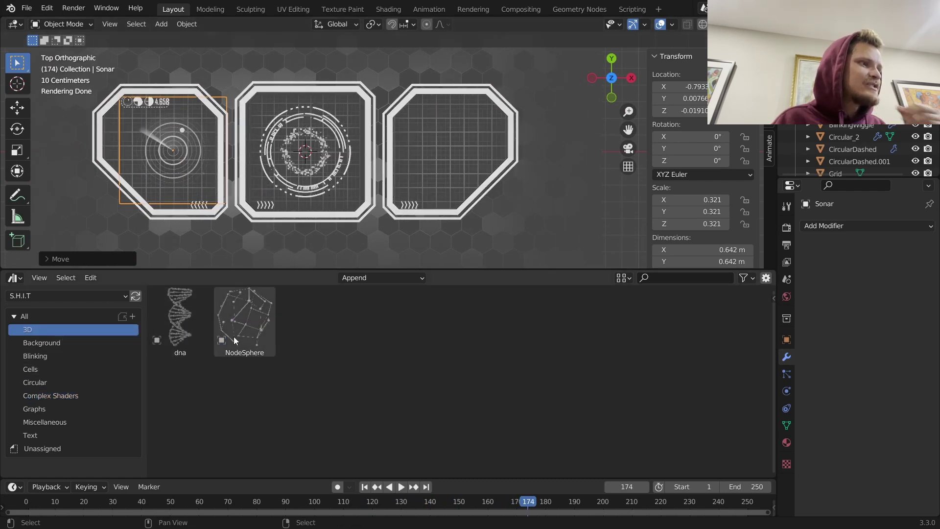
left_click_drag(442, 176, 443, 177)
key("s")
left_click(481, 184)
key("g")
left_click(528, 167)
Step: Scale the node sphere to about 0.237, position it inside the right panel's frame, and preview the animation
key("s")
left_click(533, 161)
key("g")
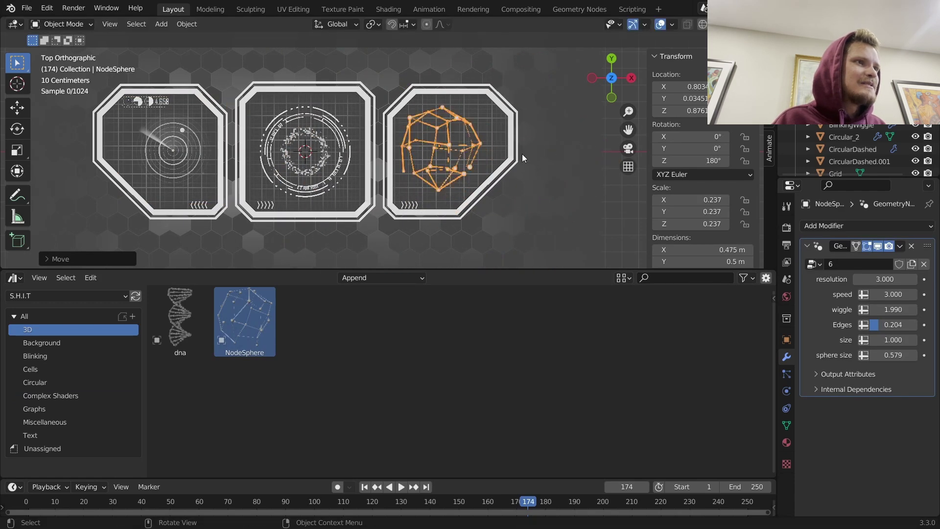
left_click(524, 154)
key("space")
left_click(622, 191)
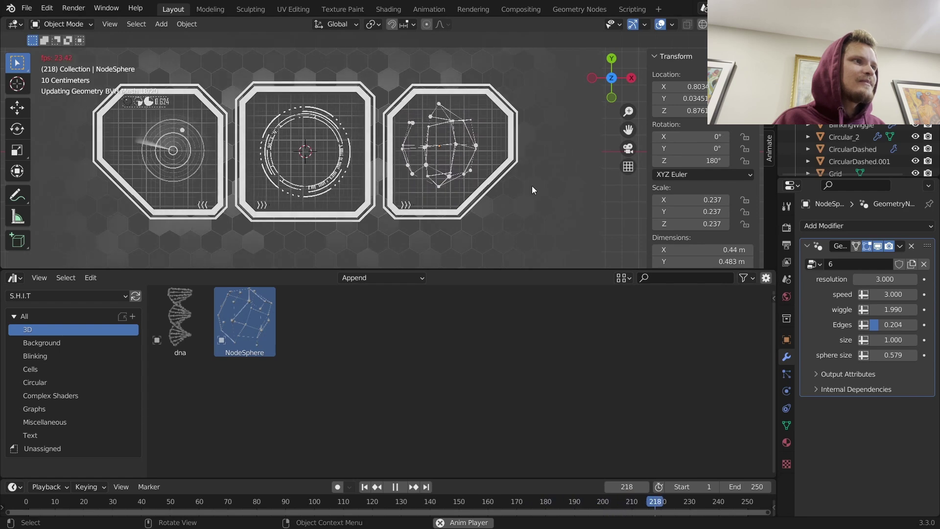
middle_click_drag(416, 169, 442, 165)
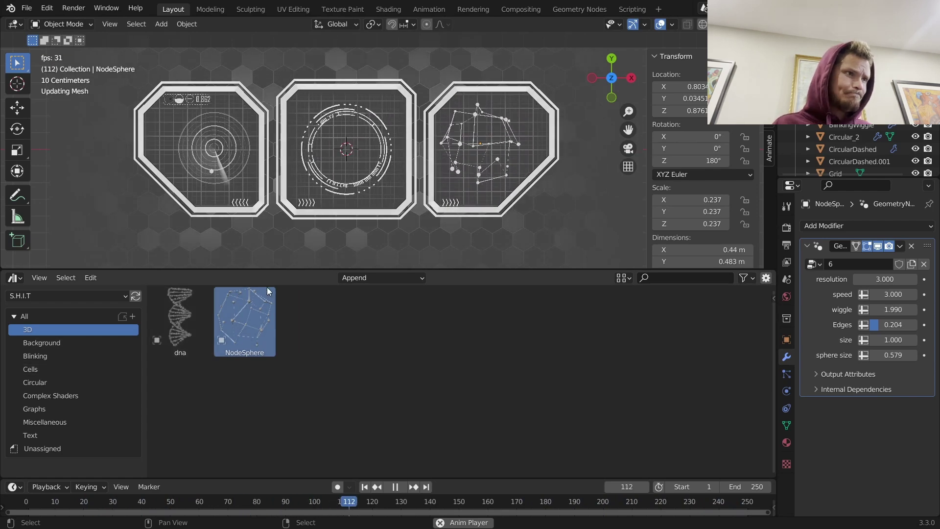
key("space")
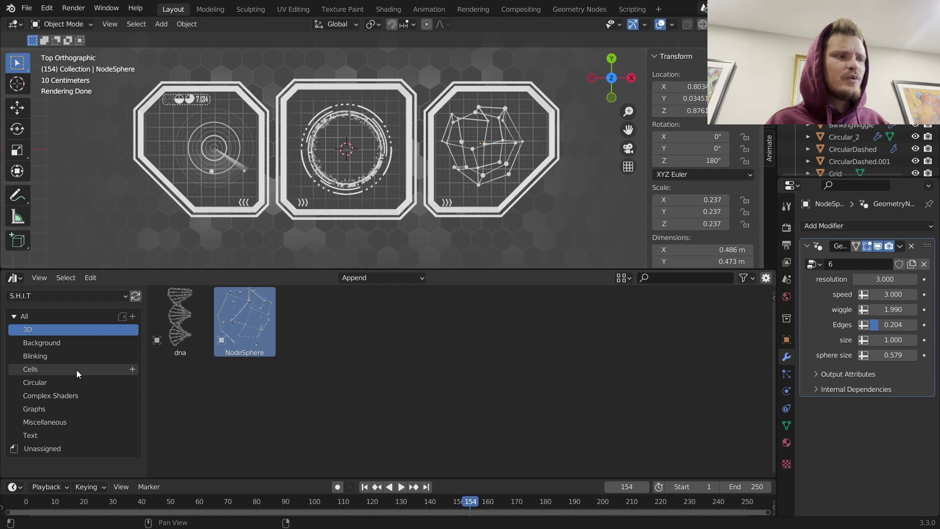
Step: Add the CircuitGrid asset from Cells to the left panel and scale it to about 0.284
left_click(77, 369)
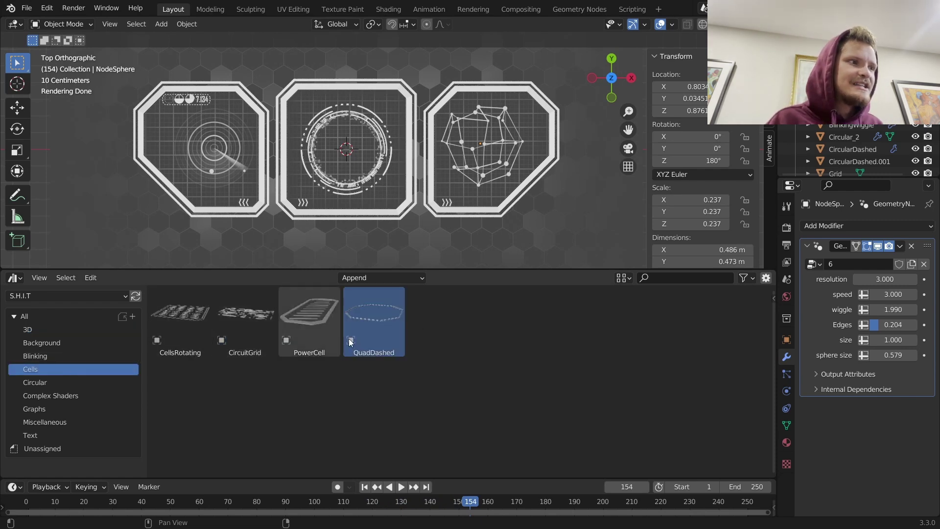
left_click_drag(255, 318, 211, 147)
scroll(349, 186, "up", 3)
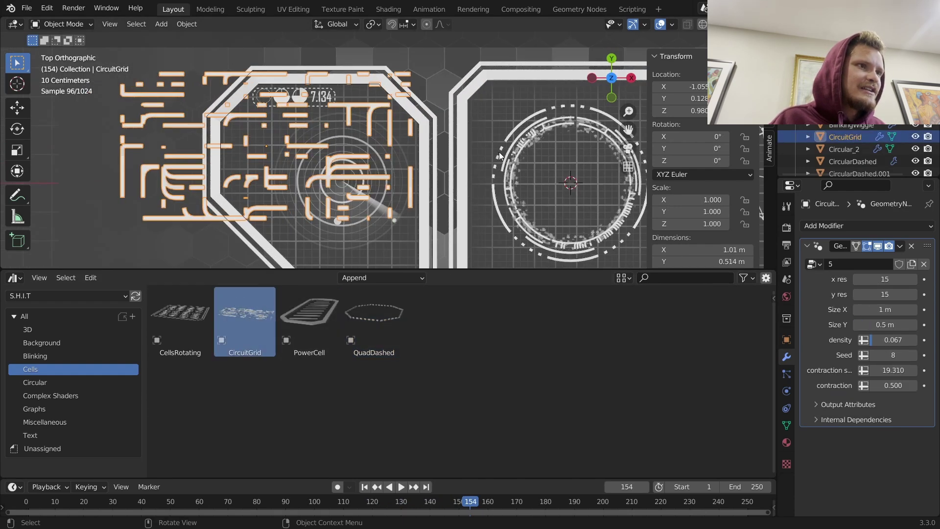
key("s")
left_click(329, 143)
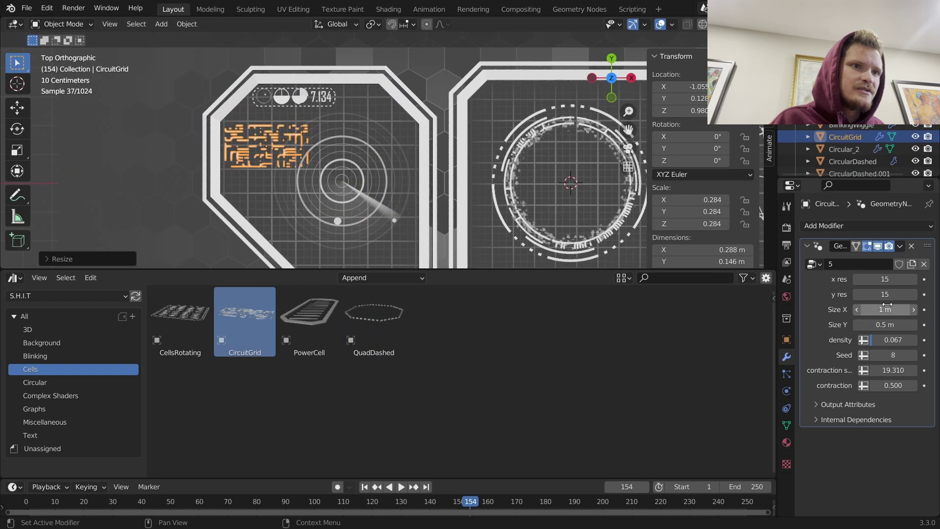
Step: Set the circuit grid to x res 5, y res 6, Size X 0.194 m and Size Y 0.98 m, along the left panel's outer edge
left_click_drag(884, 294, 909, 325)
key("g")
left_click(262, 172)
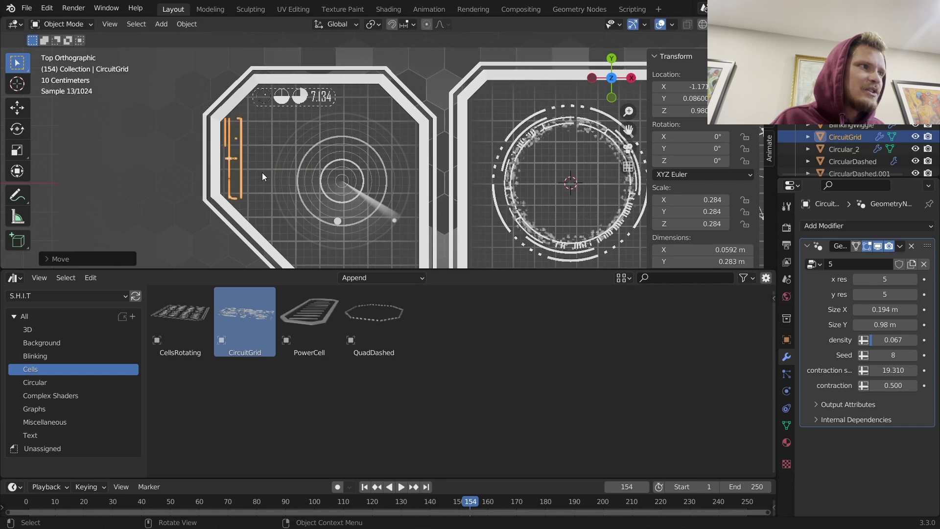
left_click(916, 293)
Step: Duplicate the circuit grid along X to the outer edge of the right panel and review it with the animation playing
key("space")
scroll(380, 146, "down", 3)
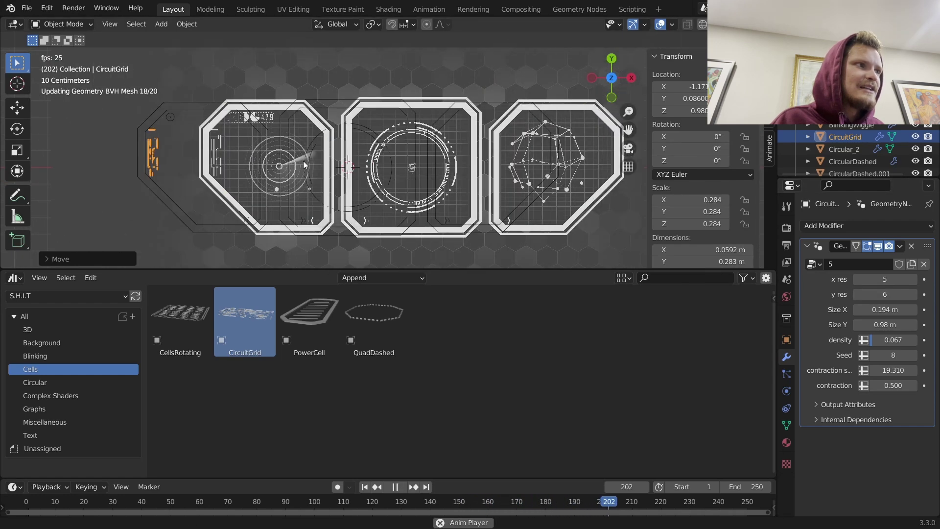
key("shift+d")
key("x")
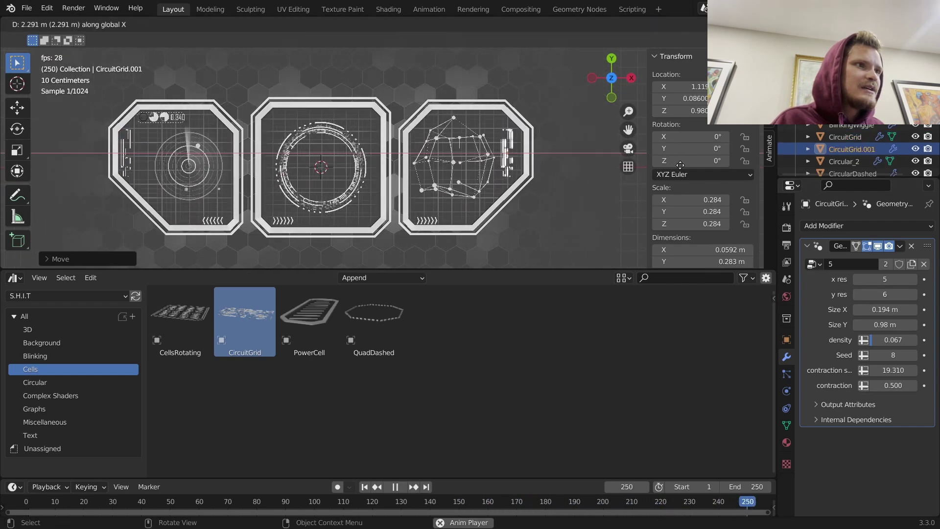
left_click(627, 201)
left_click(490, 185)
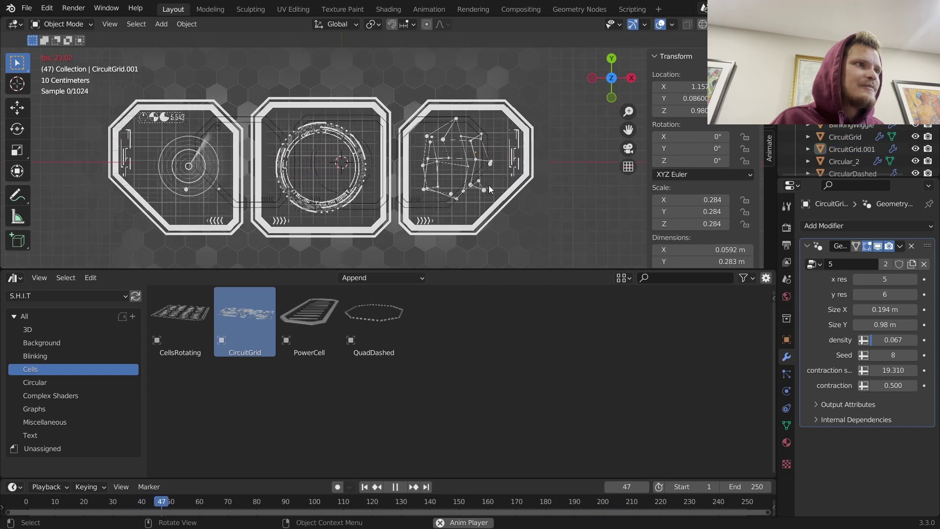
scroll(489, 185, "down", 2)
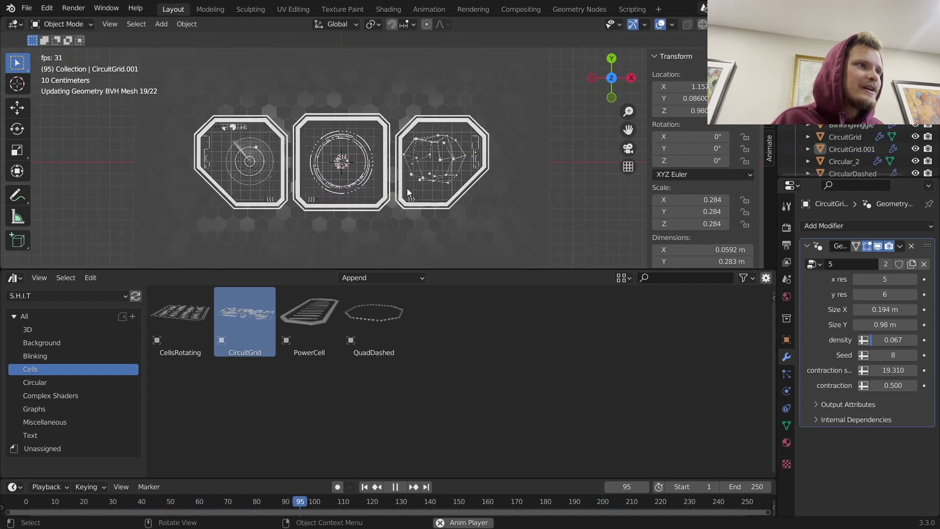
key("space")
Step: Add the Corner asset from Miscellaneous, scale it to about 0.119 and place it just above the center panel's right corner
left_click(40, 423)
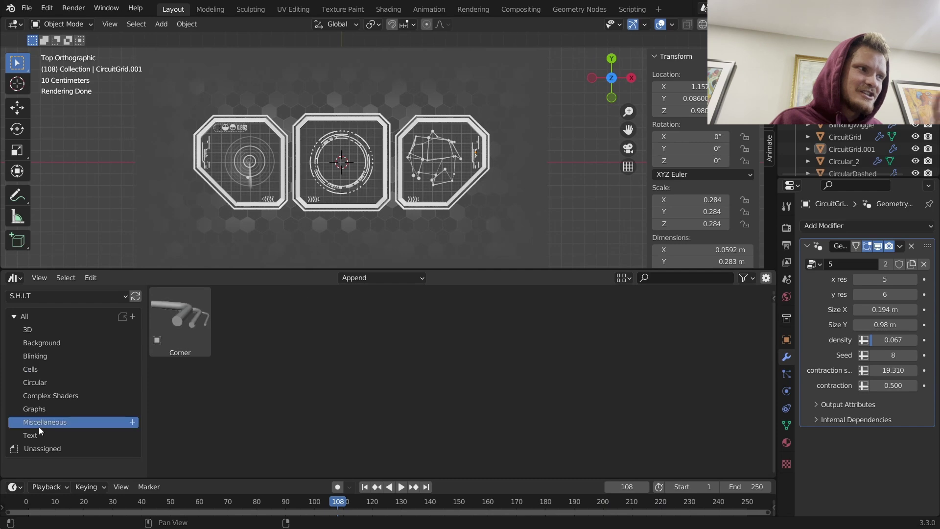
left_click_drag(156, 335, 372, 141)
scroll(372, 141, "up", 1)
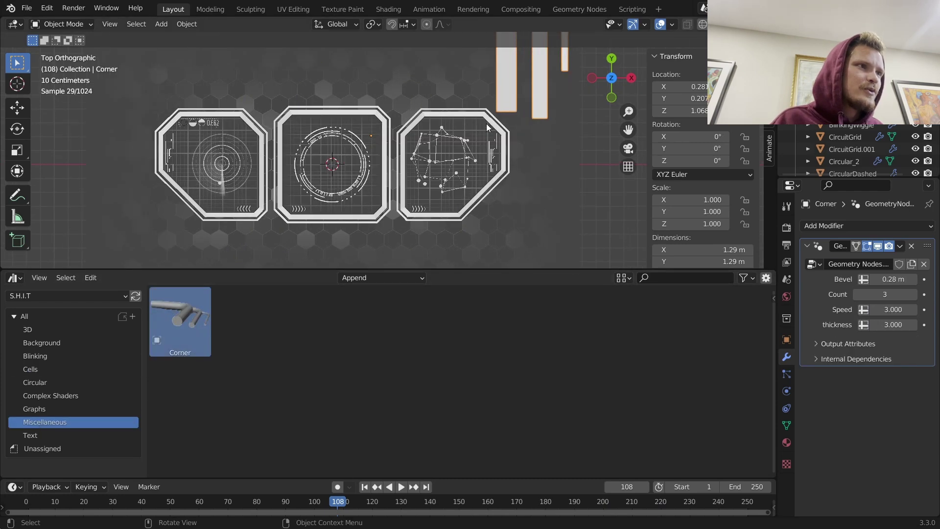
key("s")
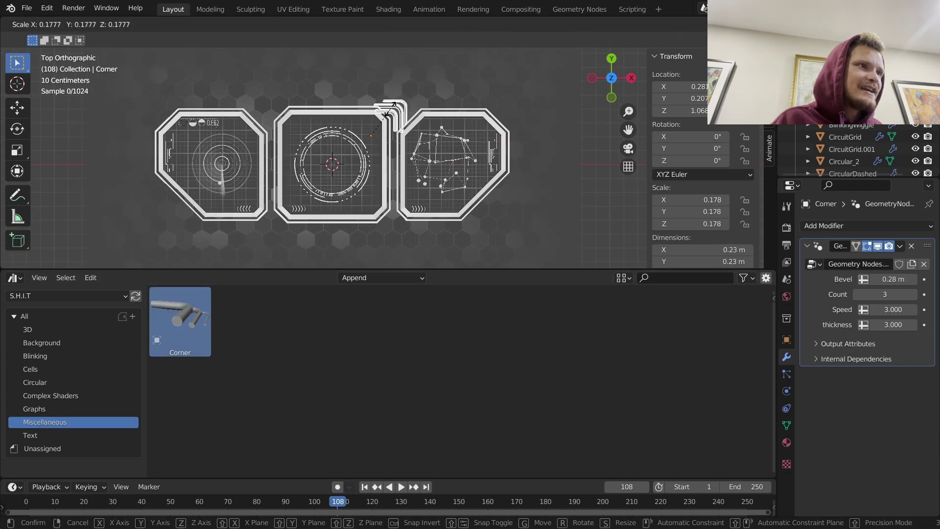
left_click(390, 112)
scroll(394, 116, "up", 3)
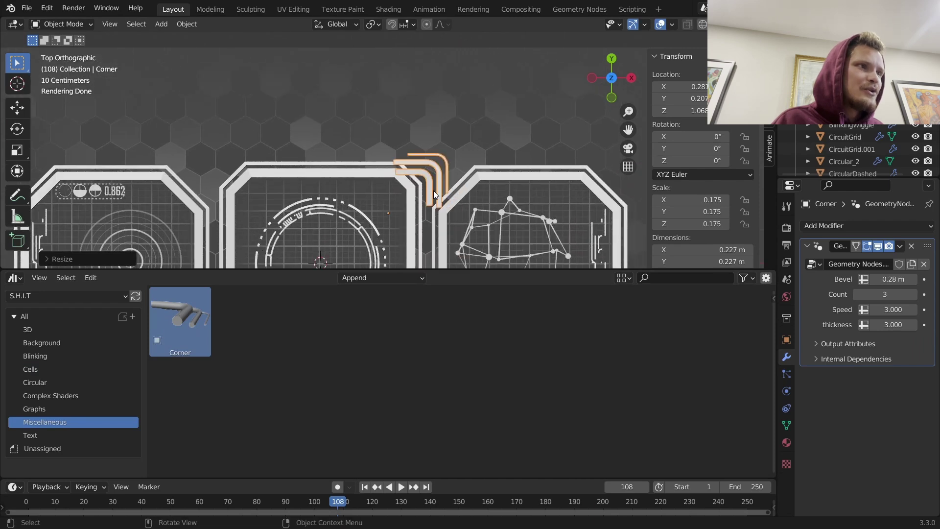
key("s")
key("g")
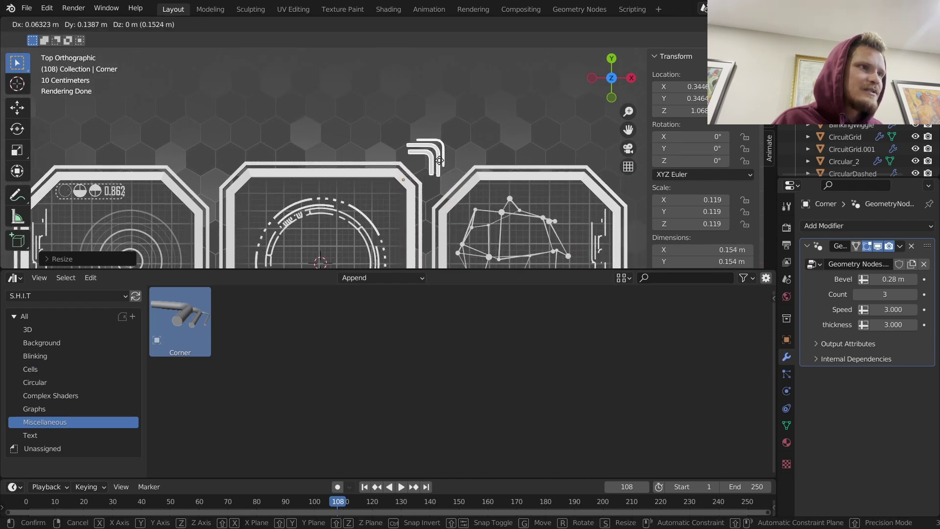
left_click(441, 161)
Step: Duplicate the corner, rotate the copy 90°, move it along X above the center panel's left corner, and preview the animation
key("shift+d")
right_click(456, 164)
type("r90")
key("Return")
key("g")
key("x")
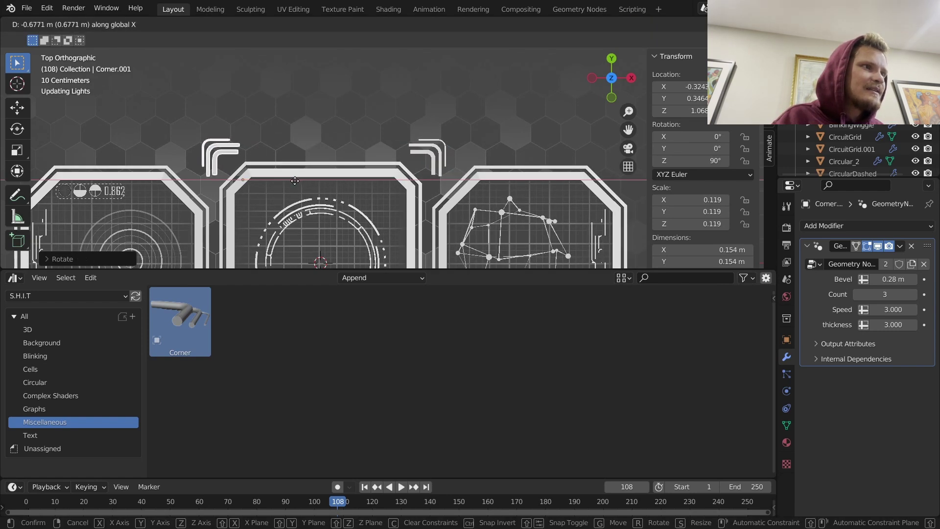
left_click(293, 177)
key("space")
scroll(306, 171, "down", 5)
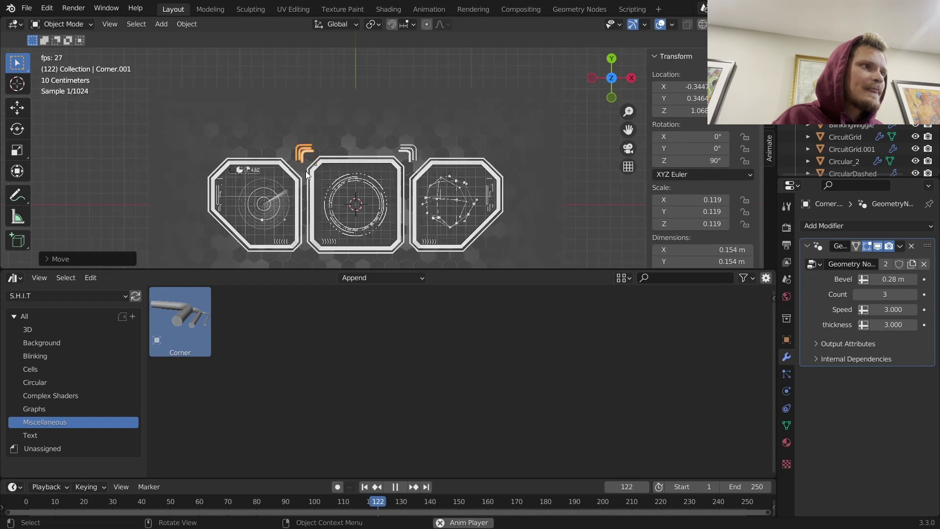
left_click(581, 224)
middle_click_drag(374, 203, 384, 170, "shift")
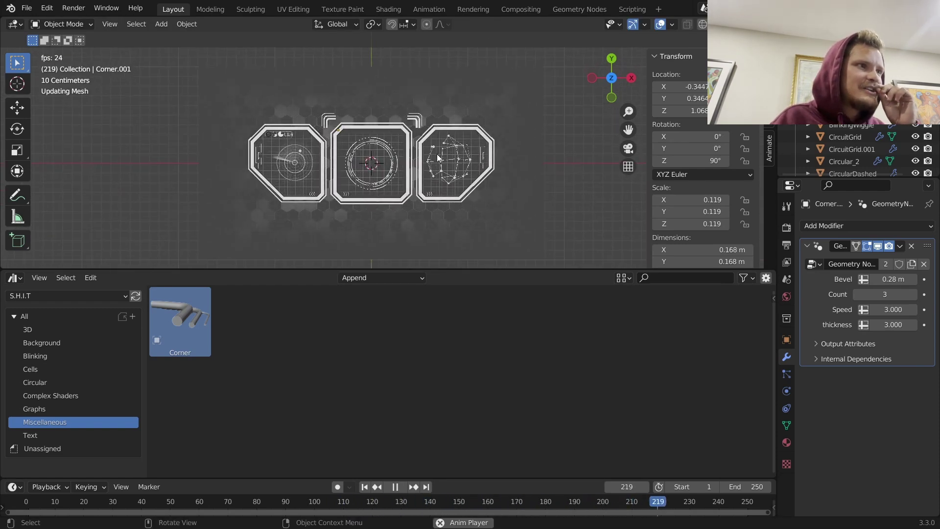
Step: Darken the world background color to black and preview the animation against it
scroll(442, 166, "up", 2)
key("space")
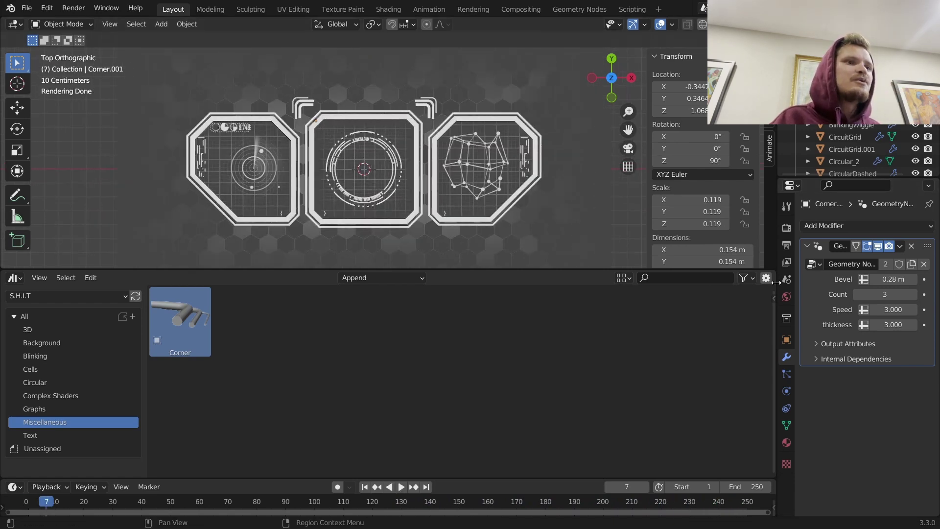
left_click(787, 297)
left_click(890, 300)
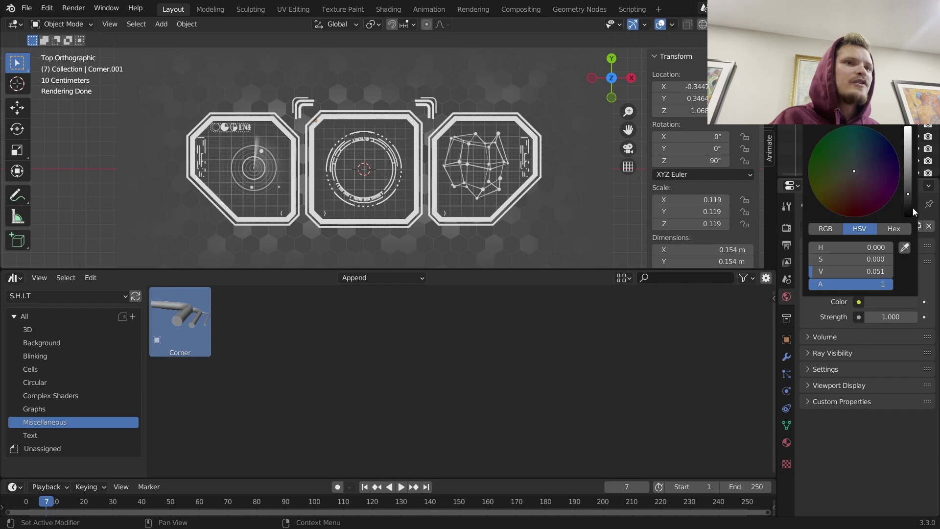
left_click_drag(908, 209, 914, 221)
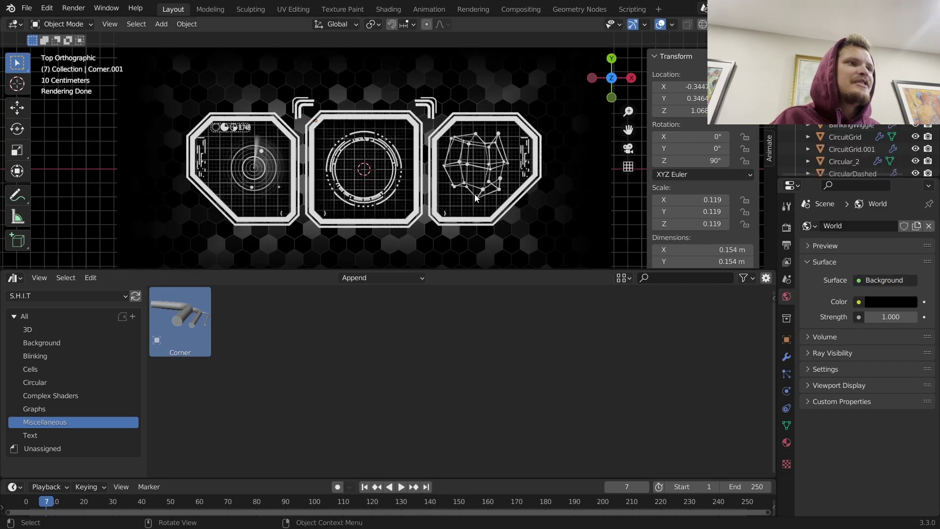
key("space")
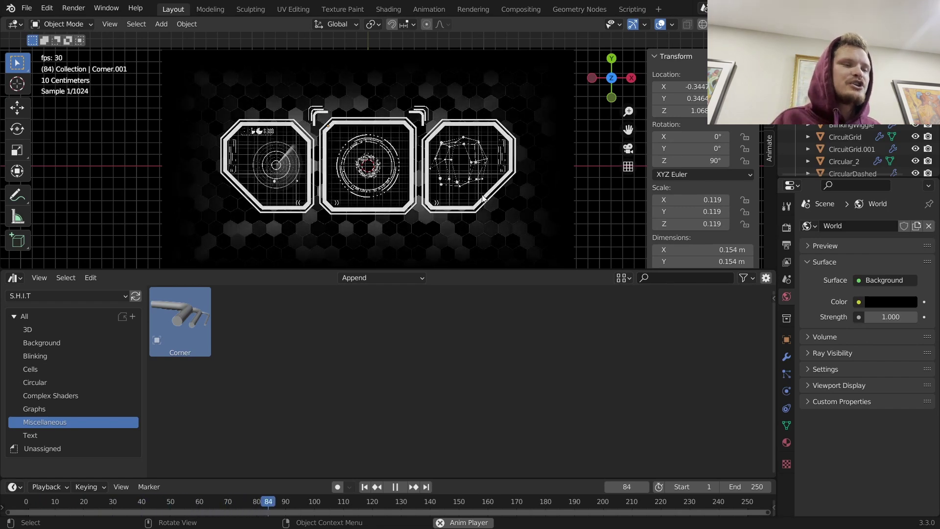
key("space")
Step: Add a camera and raise it along Z to about 4.2 m, framing the panels through the camera view
key("shift+a")
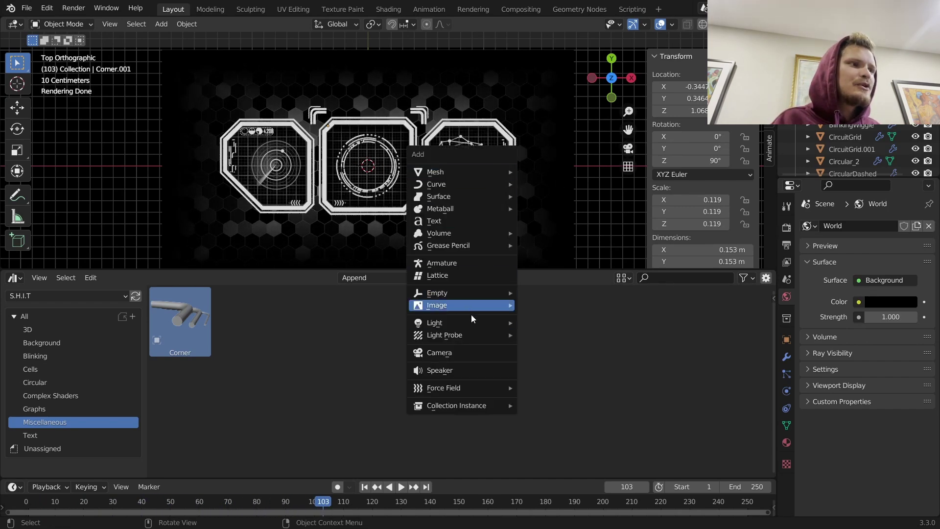
left_click(471, 354)
left_click(629, 149)
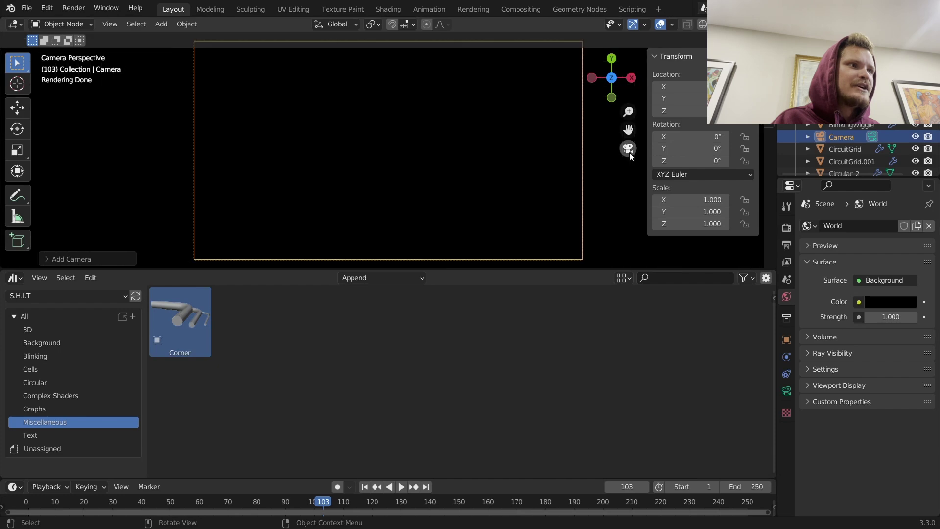
middle_click_drag(466, 192, 438, 166)
scroll(433, 165, "down", 12)
key("g")
key("z")
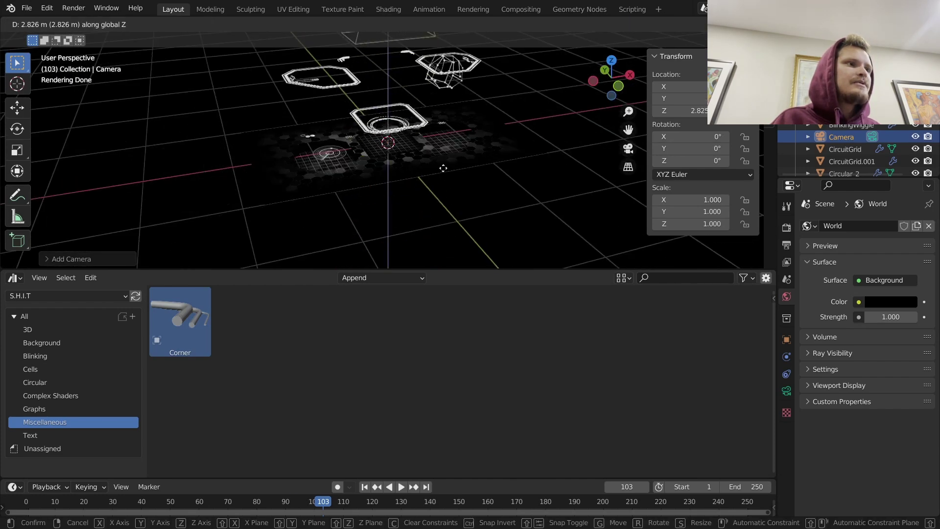
left_click(430, 135)
left_click(629, 148)
key("g")
key("z")
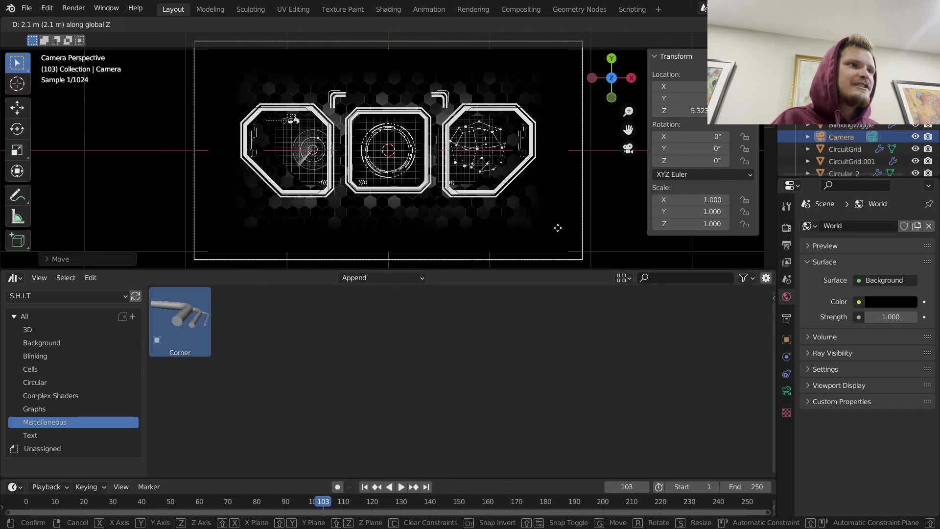
left_click(559, 217)
Step: Set the scene's output frame rate to 30 fps
left_click(787, 245)
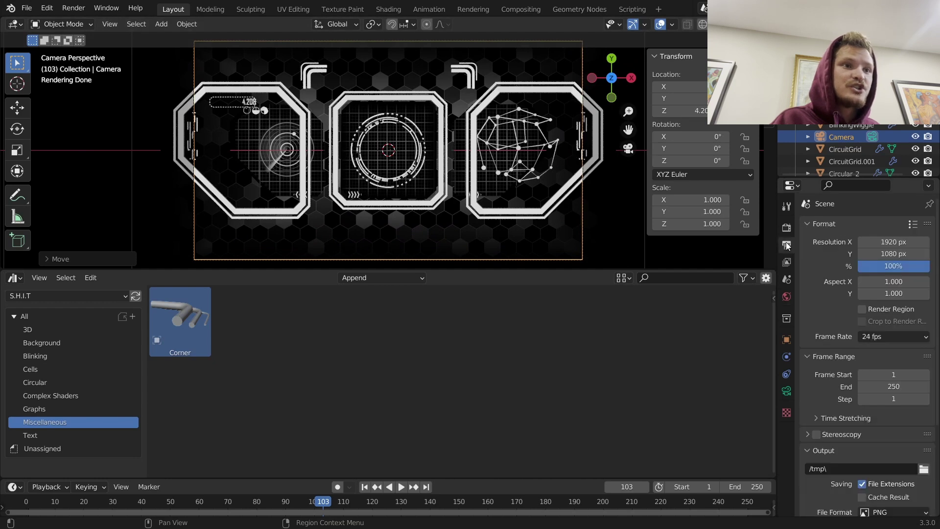
left_click(885, 343)
left_click(889, 394)
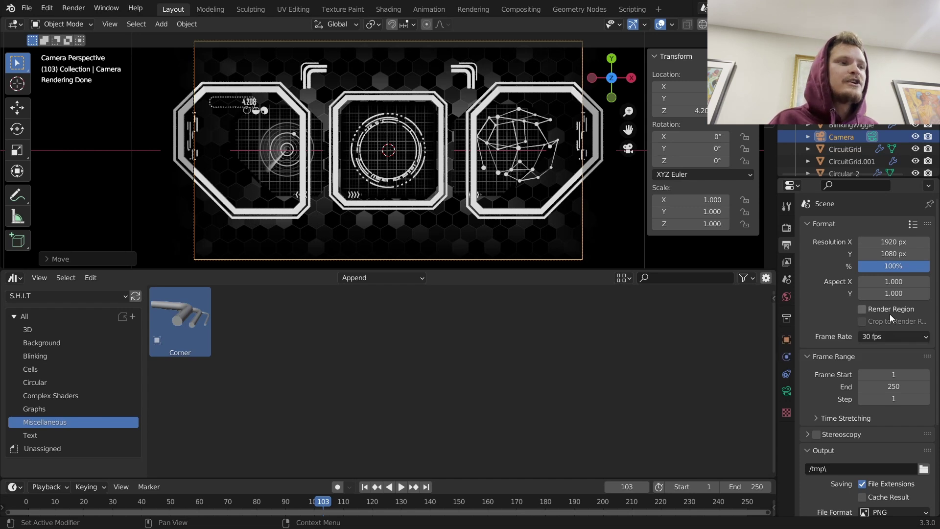
Step: Make the camera orthographic with a scale of about 3.66 so all three panels fit, and hide the viewport overlays
left_click(787, 390)
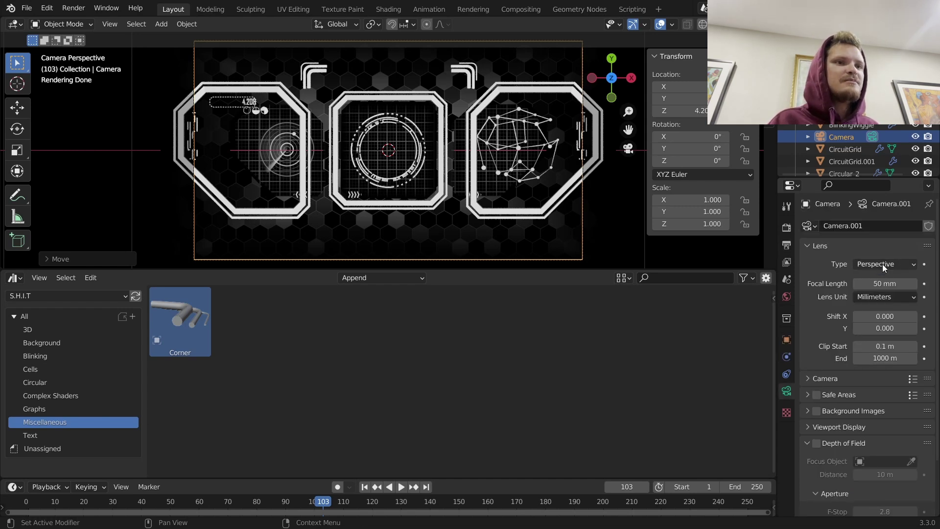
left_click(884, 265)
left_click(867, 291)
left_click_drag(886, 284, 832, 284)
left_click(657, 25)
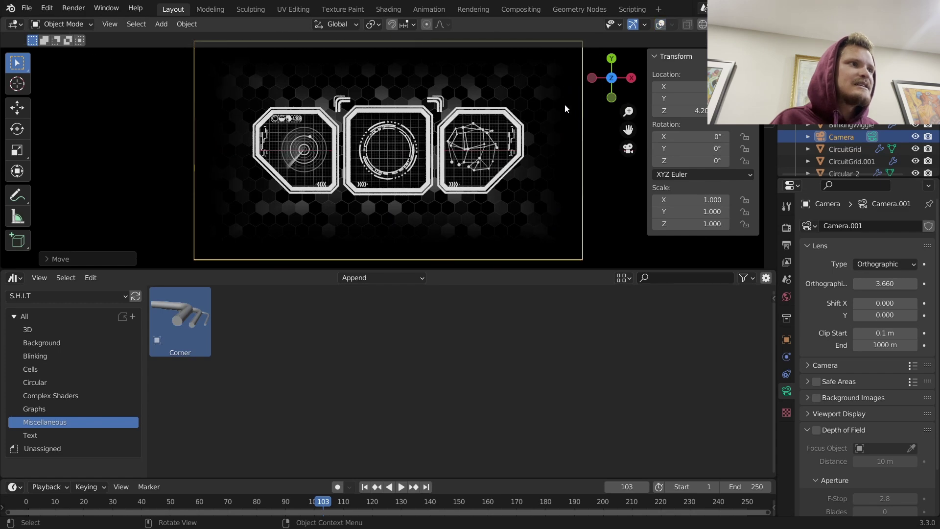
Step: Play the animation through the camera view to review the framing of the panels
key("space")
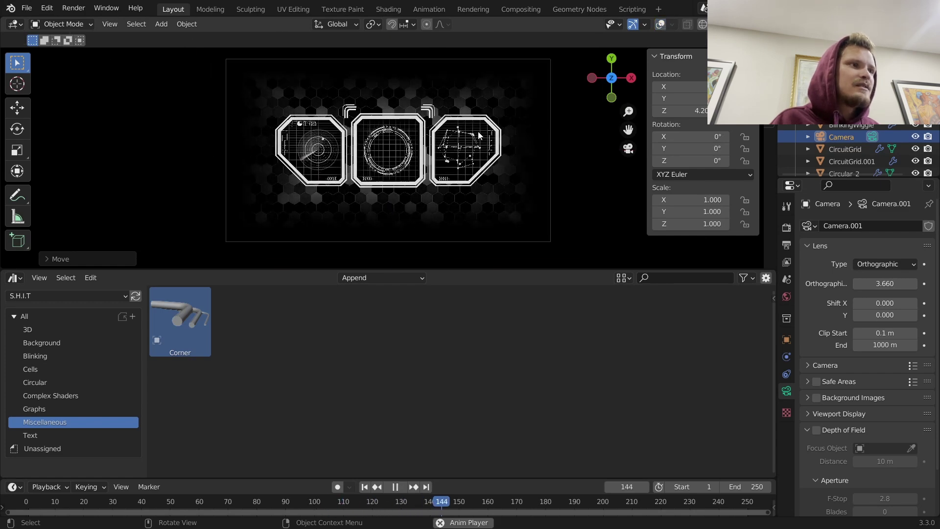
scroll(476, 133, "up", 1)
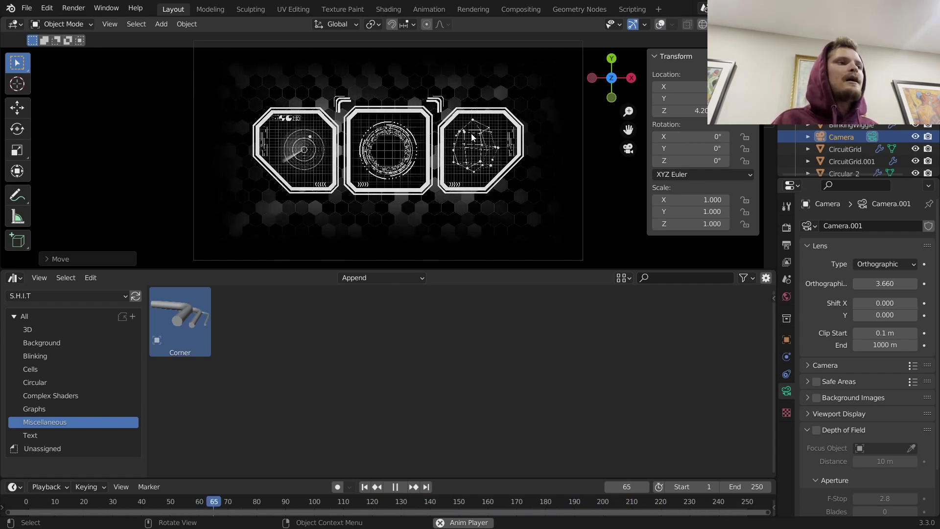
key("space")
scroll(477, 146, "down", 1)
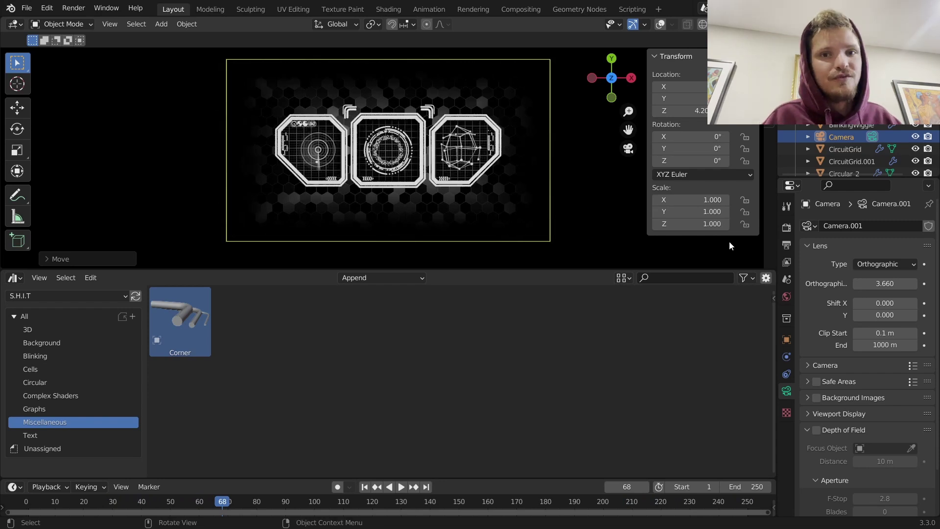
Step: Set the frame range's end to 106 and save the file
left_click(787, 244)
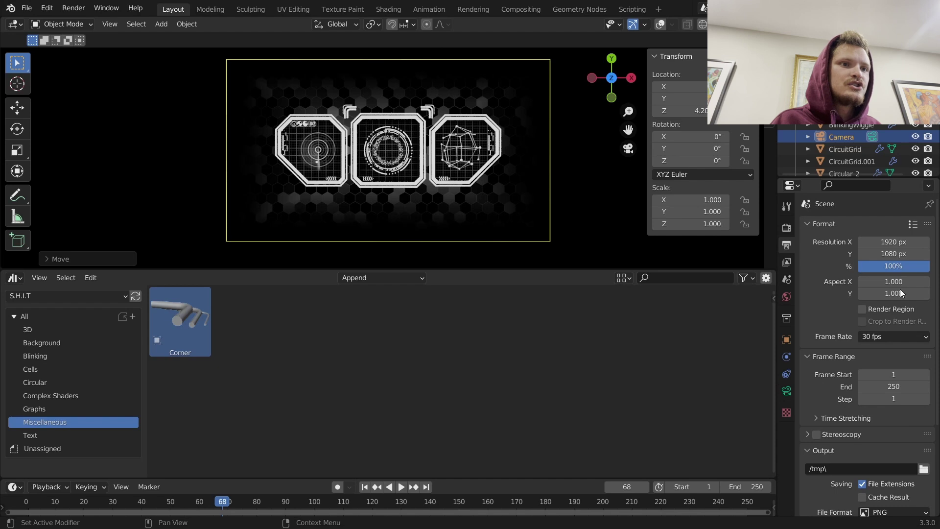
left_click(886, 385)
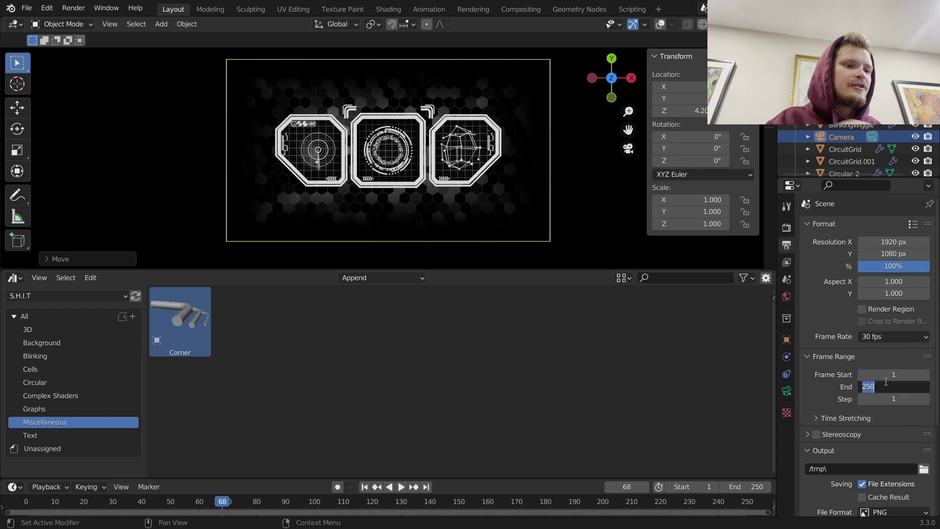
key("Return")
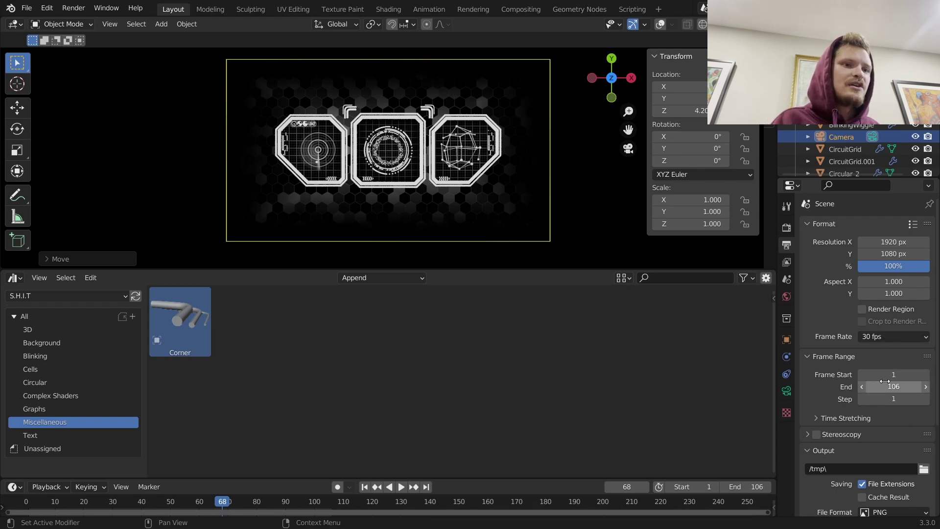
key("ctrl+s")
Step: Change the color management view transform to Standard in the render settings
scroll(847, 351, "down", 6)
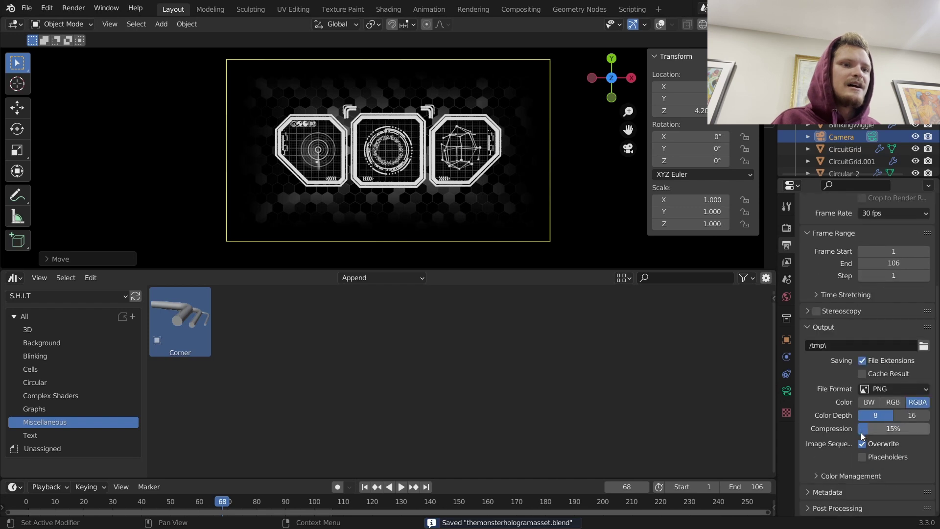
left_click(790, 226)
scroll(863, 477, "down", 3)
scroll(867, 476, "down", 3)
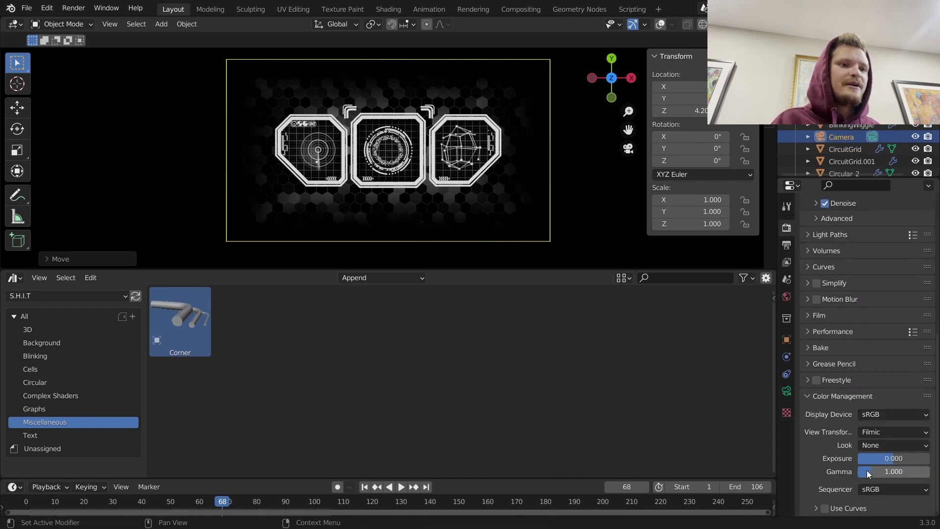
left_click(874, 433)
left_click(874, 450)
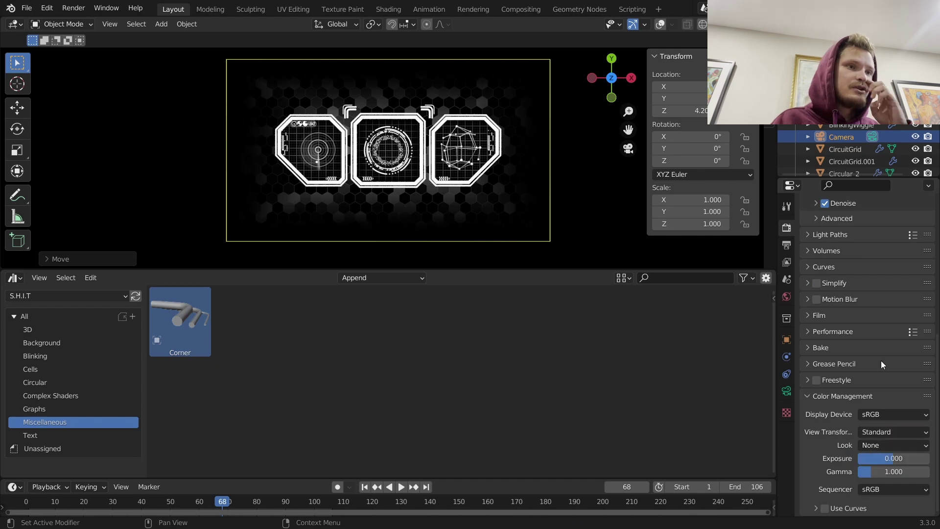
scroll(852, 318, "up", 5)
Step: Review the output settings and try Eevee as the render engine
left_click(786, 245)
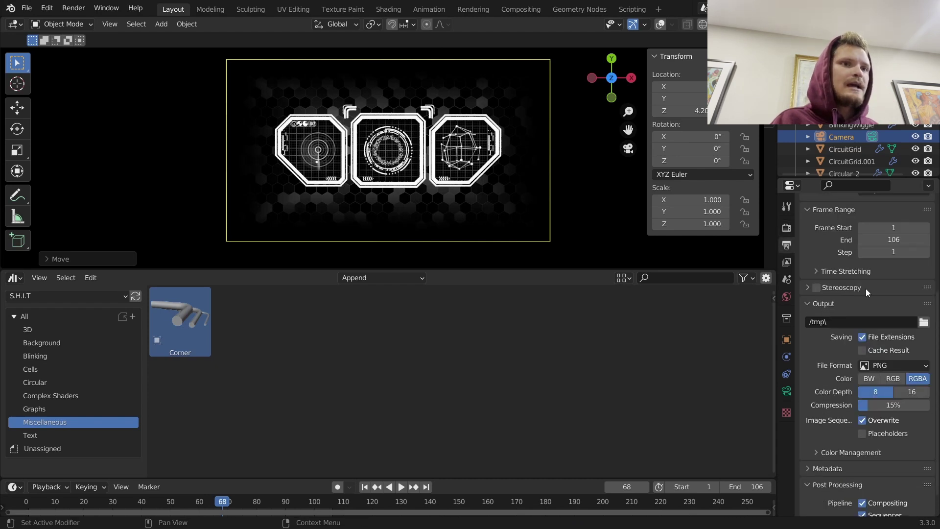
scroll(867, 286, "up", 6)
left_click(787, 227)
left_click(884, 227)
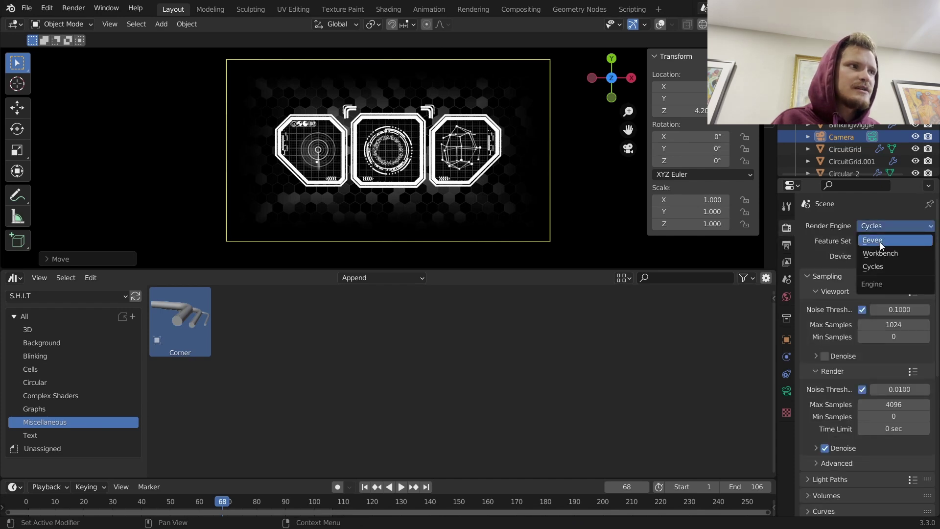
left_click(879, 242)
Step: Inspect the hexagon background under Eevee with 64 viewport samples, and return the render engine to Cycles
scroll(456, 188, "up", 2)
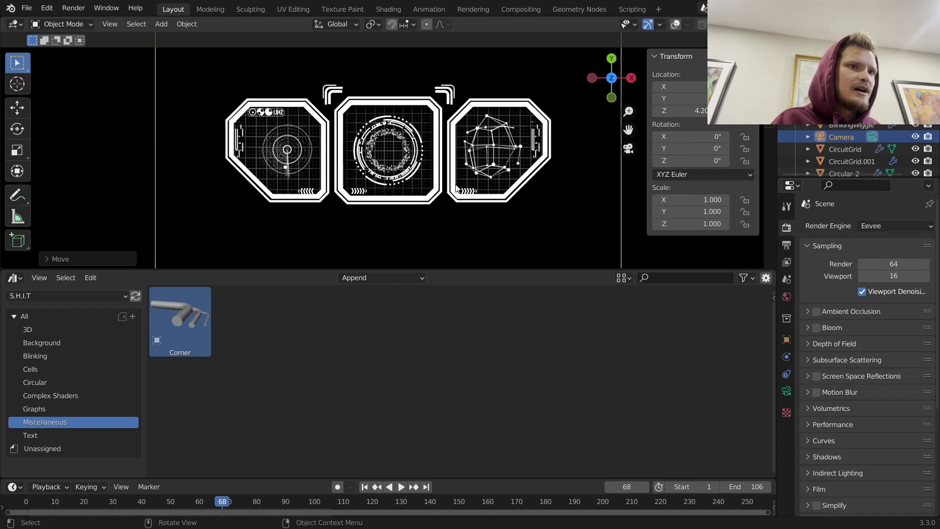
middle_click_drag(453, 211, 495, 199)
left_click(517, 214)
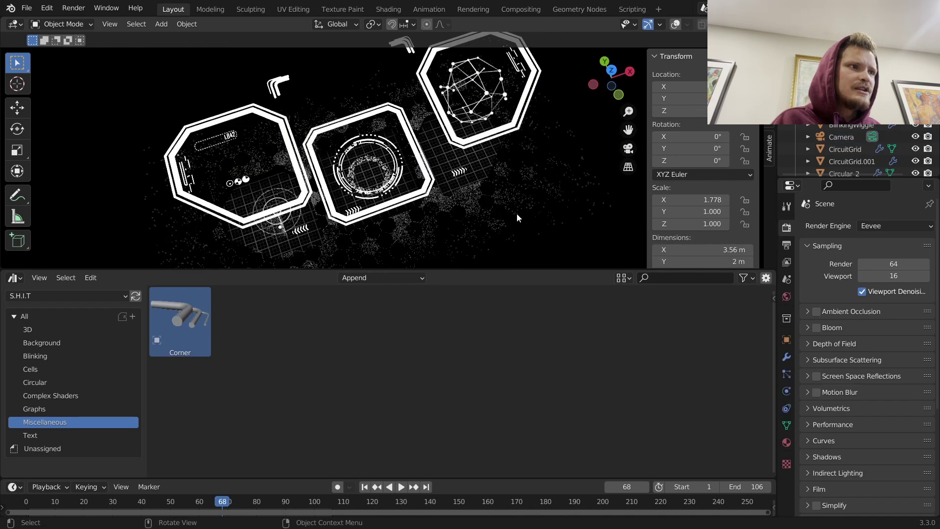
left_click(629, 148)
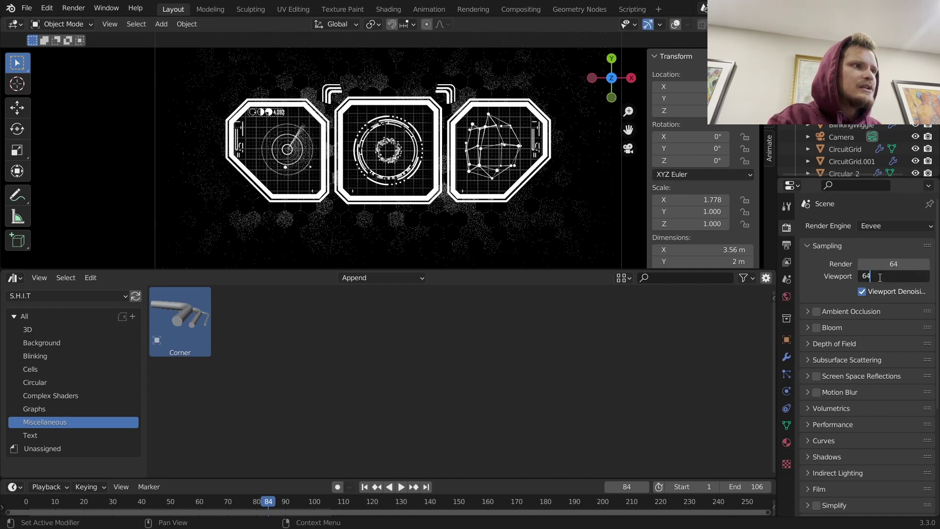
key("Return")
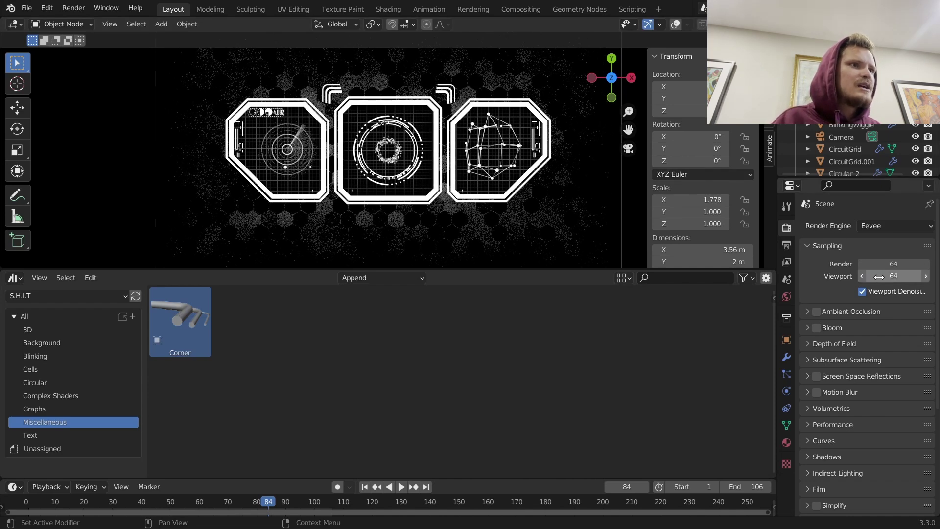
left_click(882, 228)
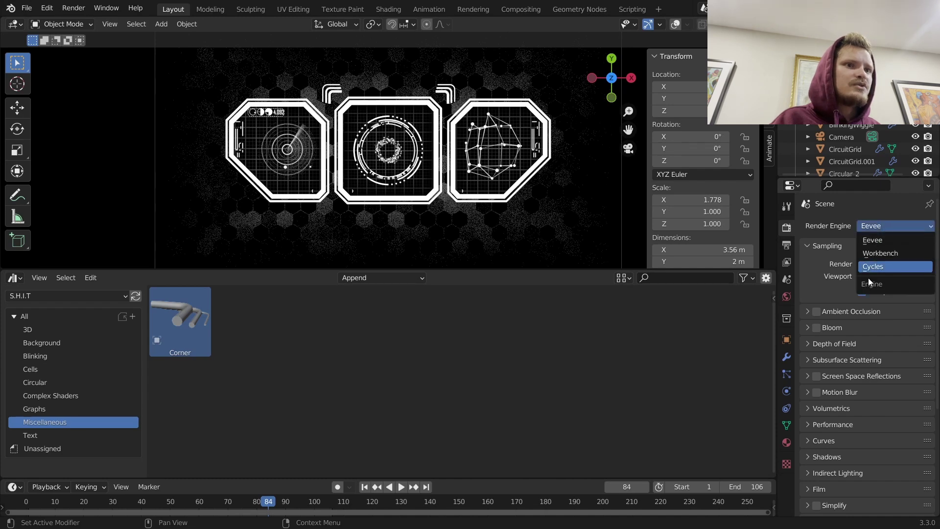
left_click(875, 268)
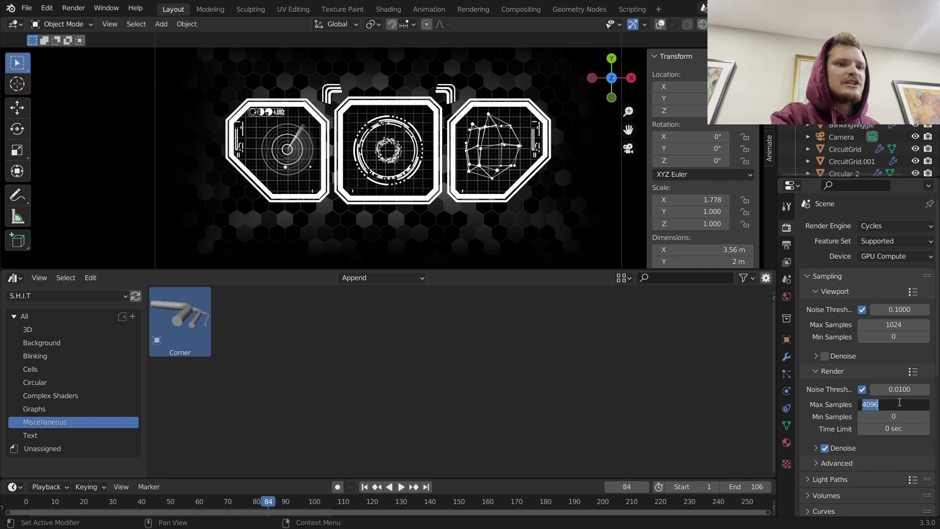
Step: Set the render max samples to 100 and the render denoiser to OptiX, and save the file
key("Return")
left_click(864, 447)
left_click(883, 469)
left_click(884, 461)
key("ctrl+s")
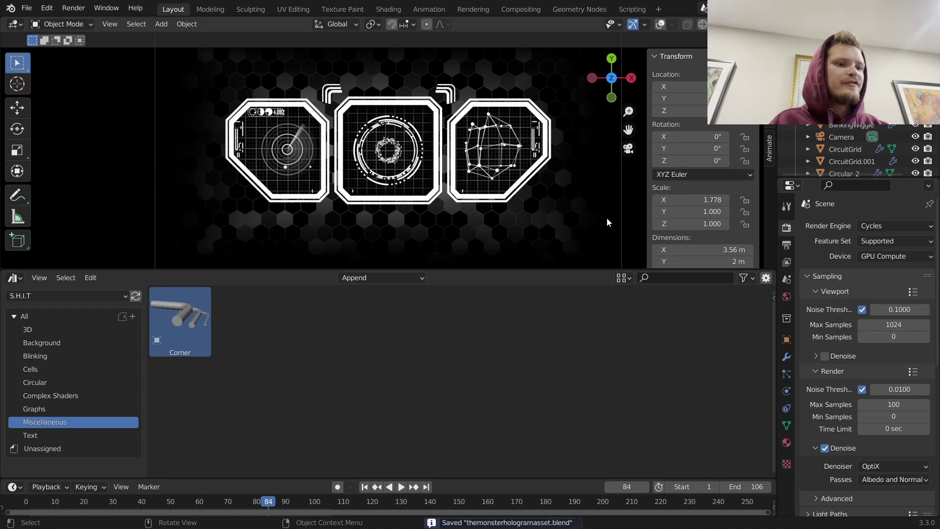
Step: Render the current frame as a still, inspect the HUD image, and close the render
key("F12")
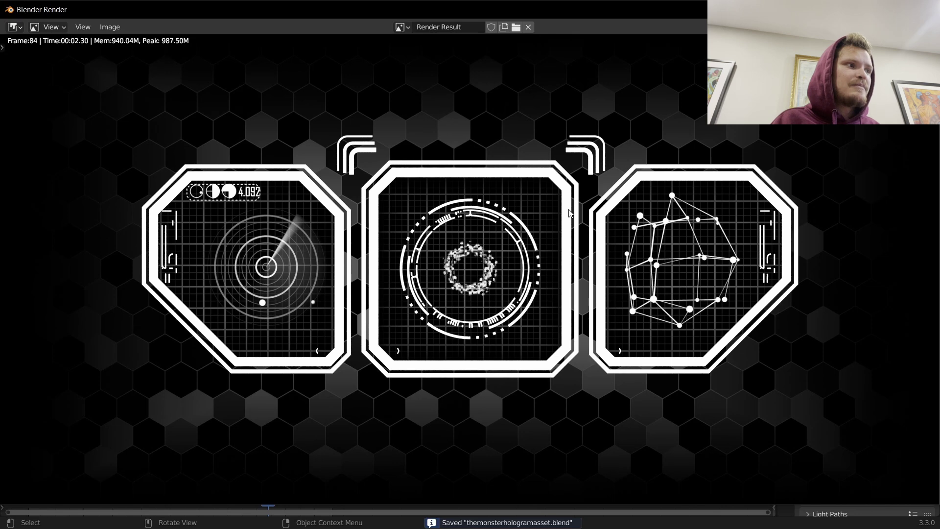
scroll(569, 213, "down", 1)
key("Escape")
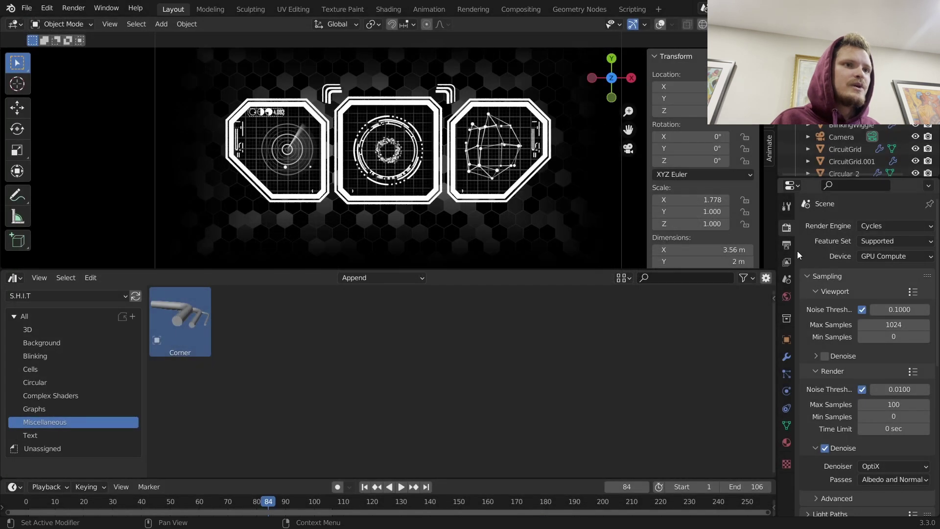
Step: Set the render output to FFmpeg Video with an MPEG-4 container and perceptually lossless output quality
left_click(786, 245)
scroll(888, 372, "down", 2)
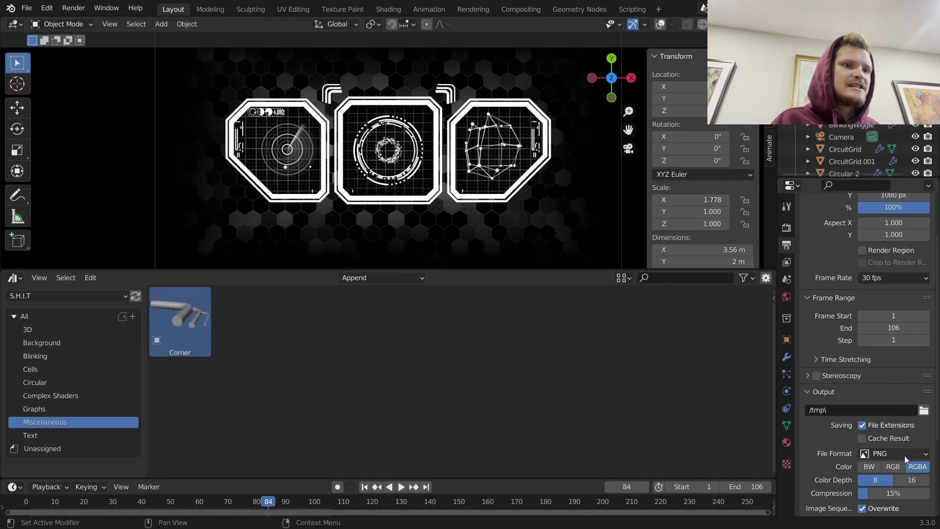
left_click(904, 454)
left_click(888, 388)
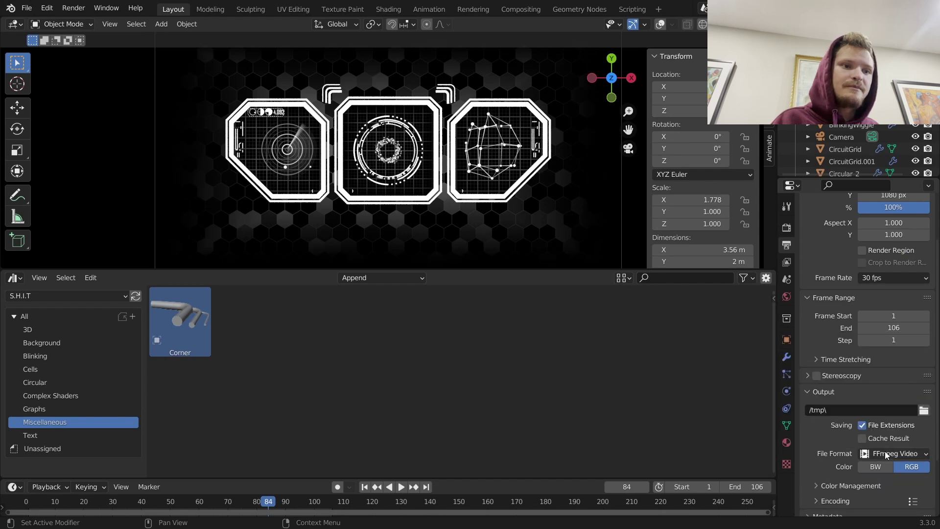
scroll(877, 450, "down", 3)
left_click(857, 442)
left_click(881, 460)
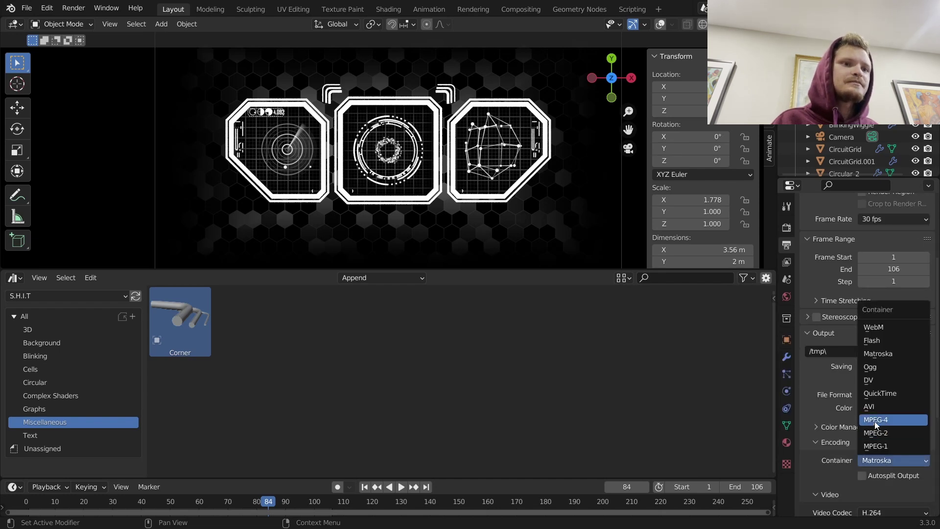
left_click(877, 421)
scroll(877, 438, "down", 5)
left_click(886, 431)
left_click(883, 396)
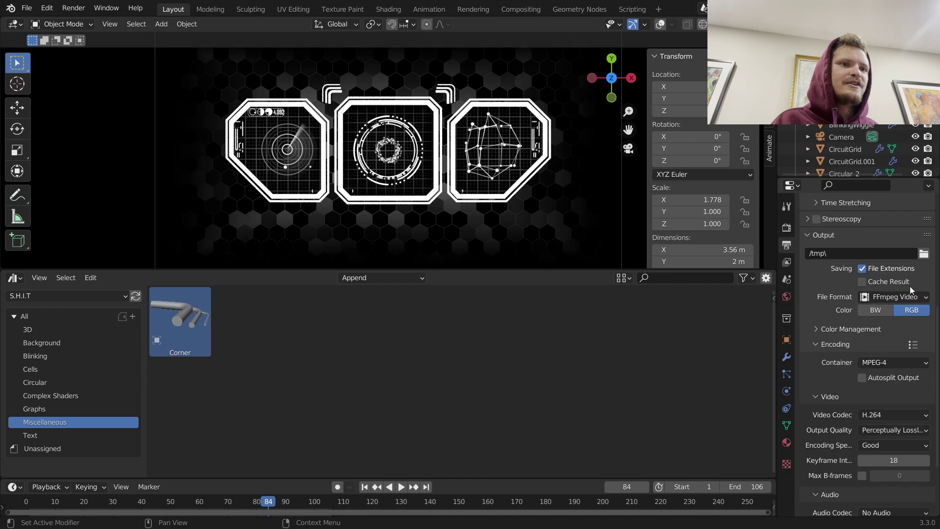
Step: Set the output path to hologrammonsterasset on the Desktop and save the file
left_click(924, 254)
left_click(196, 360)
left_click(341, 439)
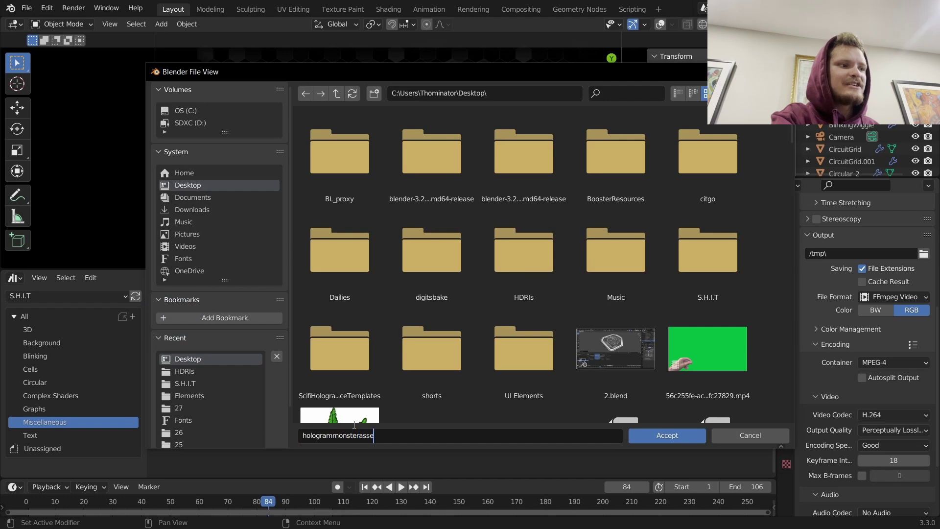
key("Return")
key("ctrl+s")
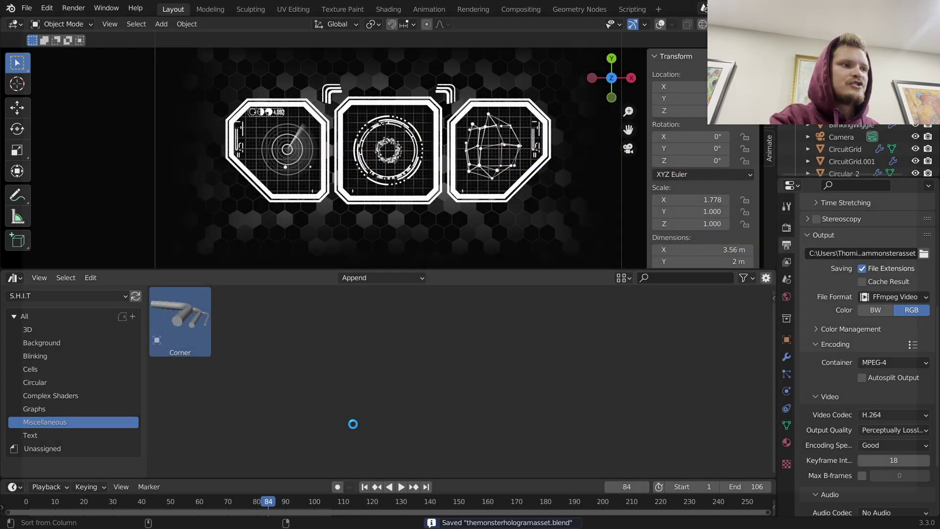
Step: Render the full HUD animation and save the file again
key("ctrl+F12")
scroll(358, 363, "down", 2)
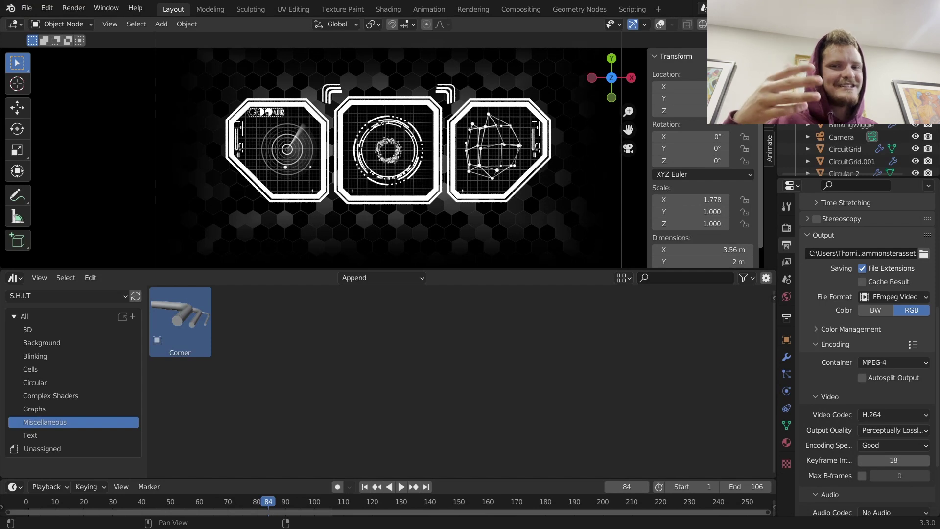
key("ctrl+s")
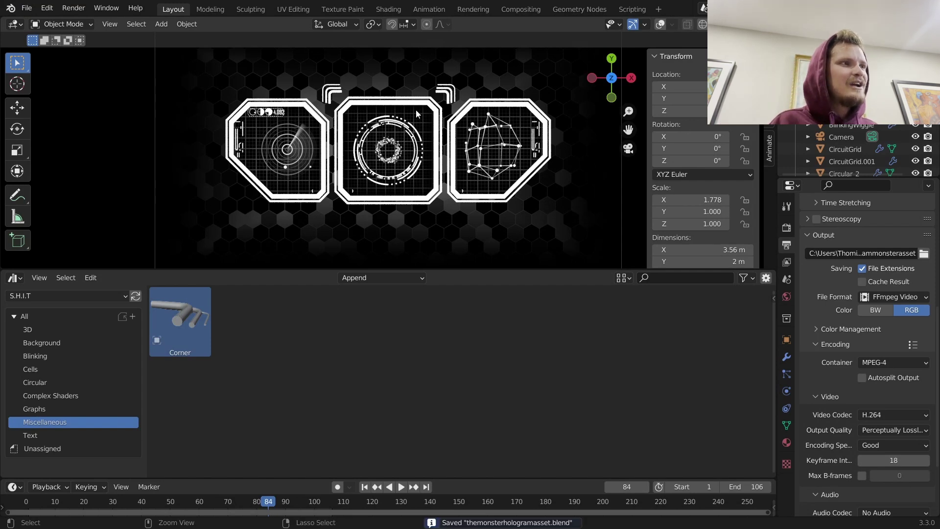
Step: Open the recent file themonstatutorialshit.blend, play the tracked face footage, and return to frame 1
left_click(27, 8)
mouse_move(39, 45)
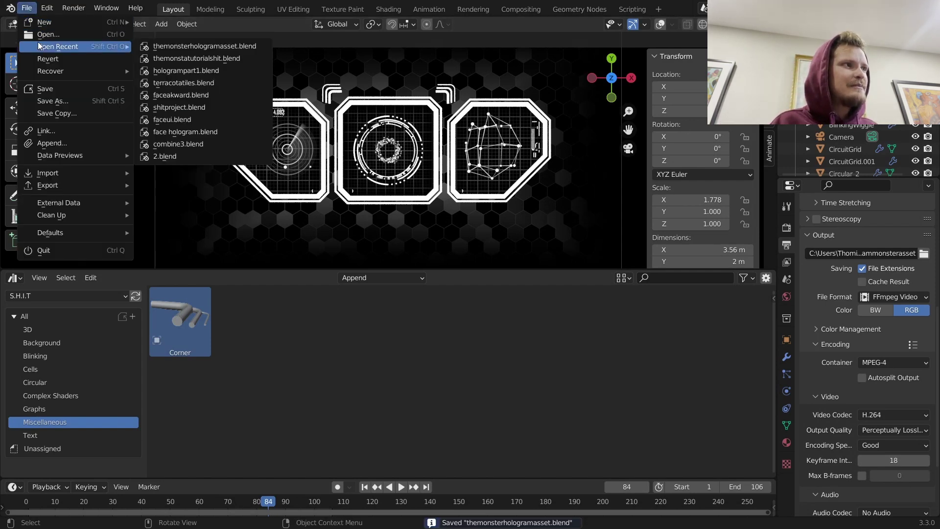
left_click(210, 61)
key("space")
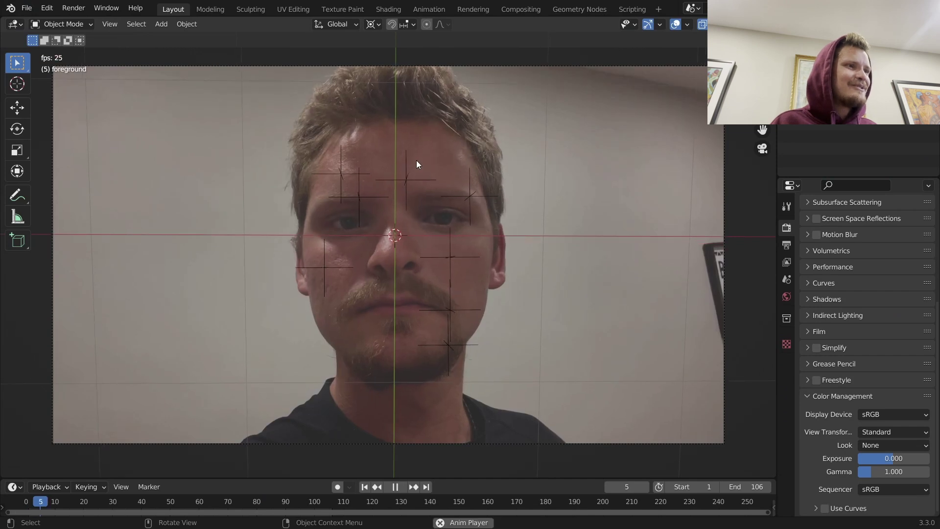
key("space")
key("shift+Left")
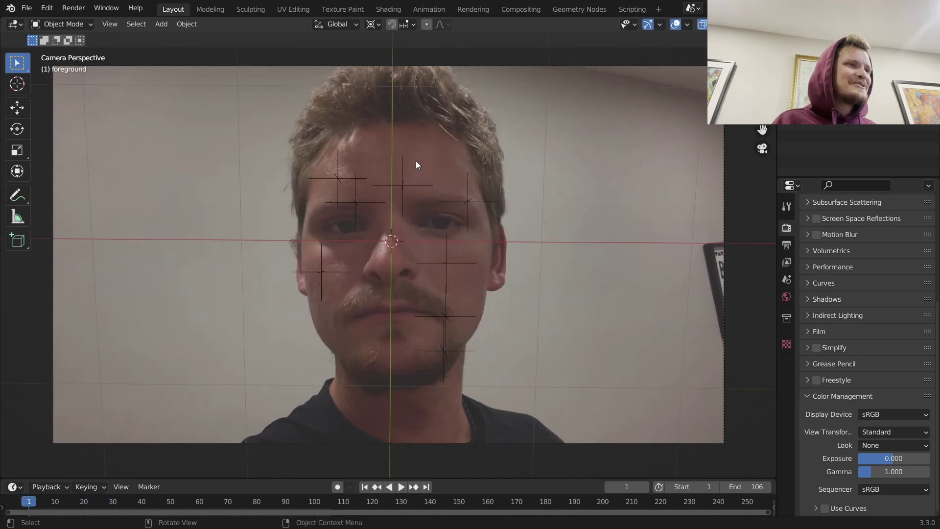
Step: Add a mesh plane at the centre of the tracked face scene
key("shift+a")
mouse_move(362, 32)
left_click(482, 34)
middle_click_drag(457, 134, 436, 152)
key("shift+z")
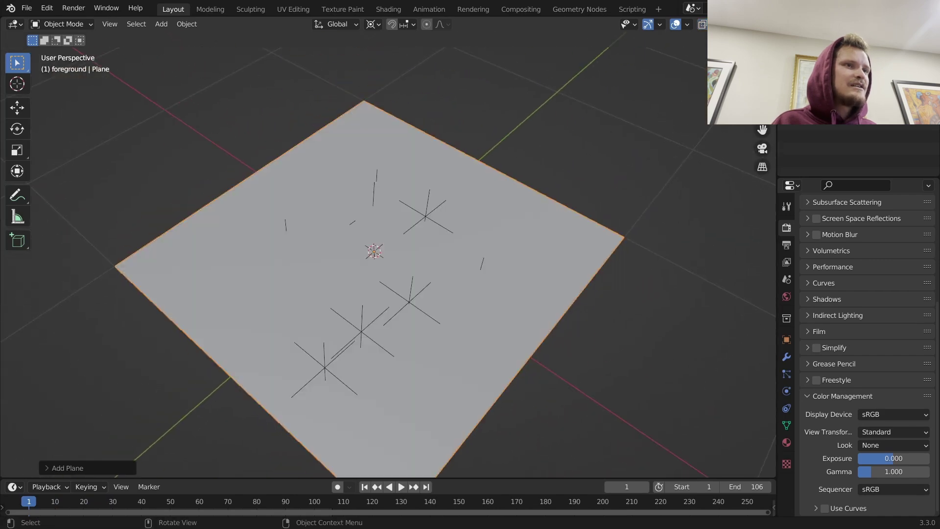
Step: Raise the plane along Z above the tracking markers and scale it to fit the camera view
key("g")
key("z")
left_click(715, 126)
left_click(762, 149)
middle_click_drag(609, 200, 466, 140)
key("g")
key("z")
left_click(473, 103)
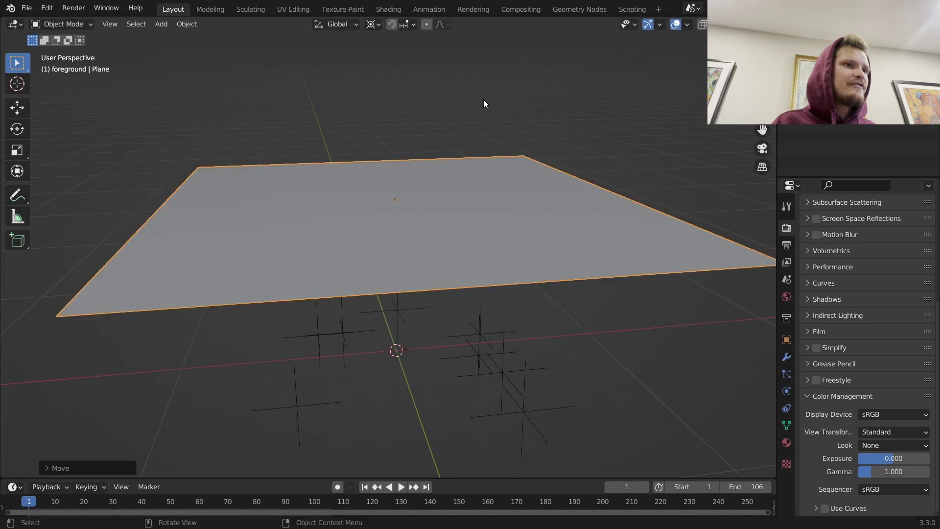
left_click(763, 149)
key("s")
left_click(612, 209)
Step: Switch to the Shading workspace, view through the camera, and create a material named holoshit on the plane
left_click(387, 9)
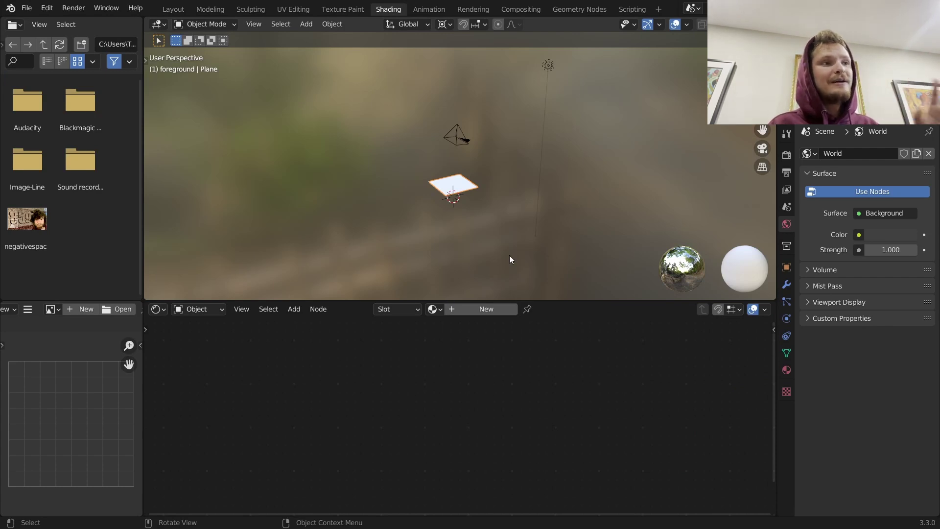
left_click(762, 149)
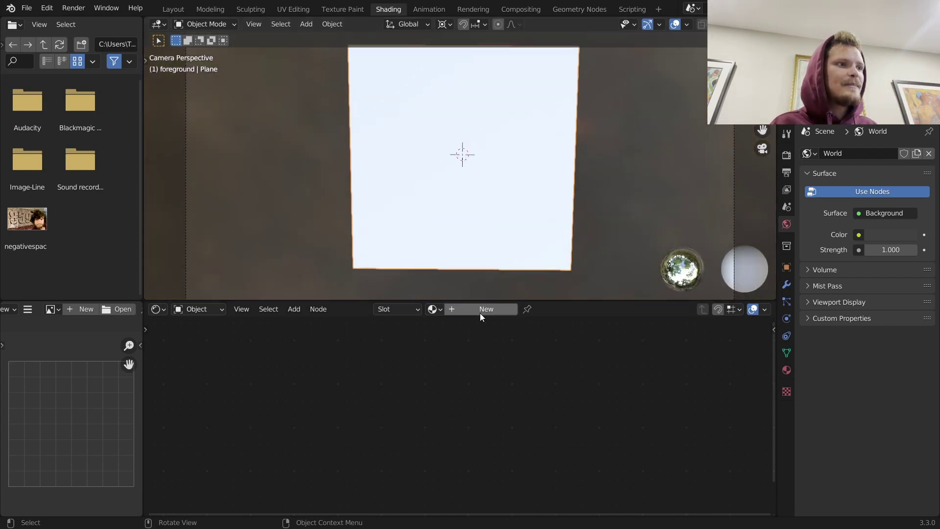
left_click(458, 313)
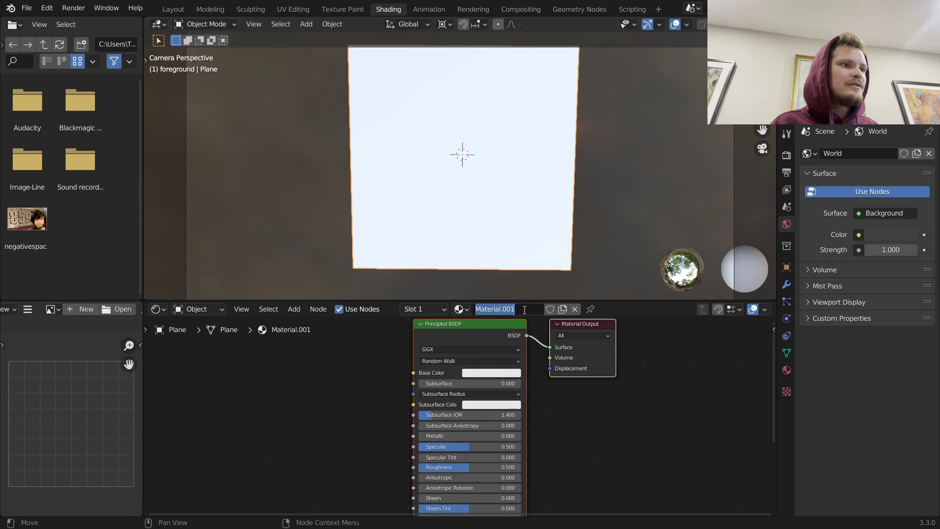
type("holoshit")
key("Return")
Step: Replace the Principled BSDF with an Image Texture node and connect its Color output to the Material Output's Surface
left_click_drag(317, 435, 462, 377)
key("x")
middle_click_drag(469, 376, 468, 384)
key("shift+a")
left_click(469, 373)
type("m")
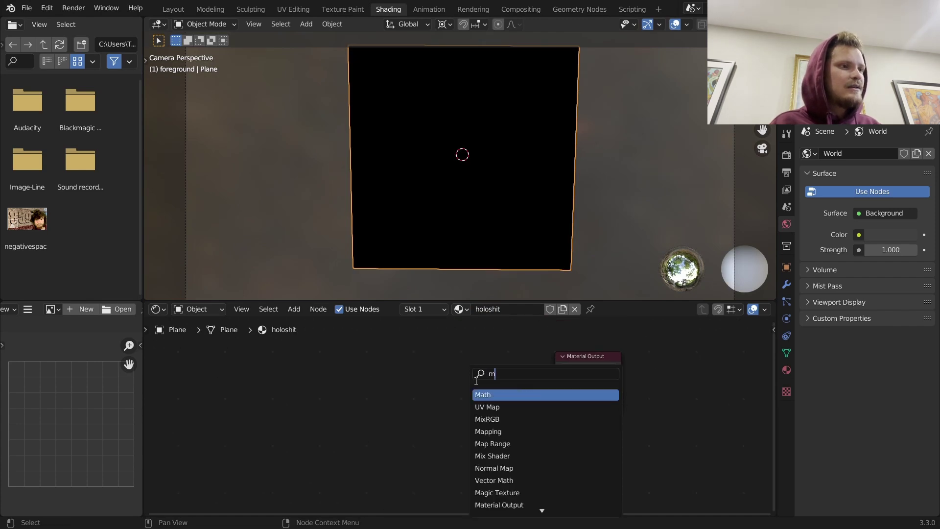
key("ctrl+a")
type("ima")
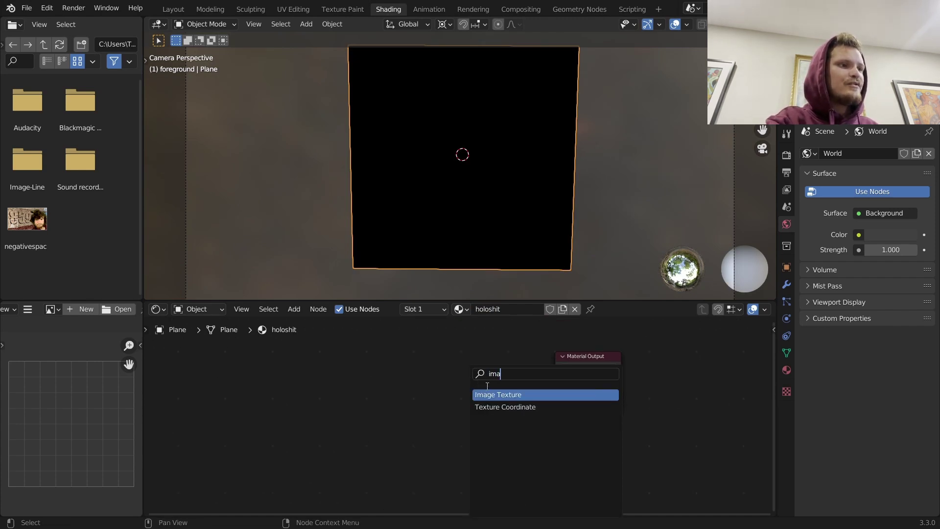
key("Return")
left_click(403, 374)
left_click_drag(498, 375, 555, 380)
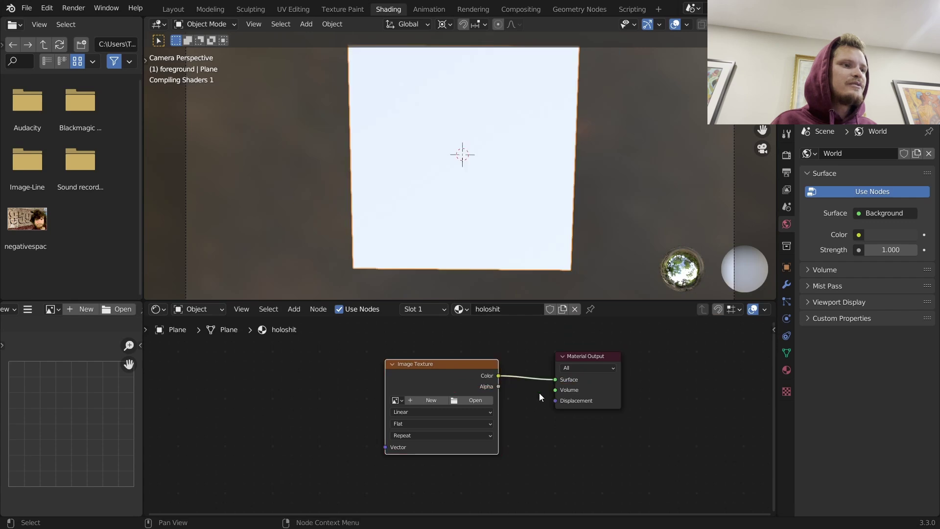
Step: Load the rendered video hologrammonsterasset0001-0106.mp4 from the Desktop into the Image Texture node
left_click(482, 399)
scroll(485, 352, "down", 3)
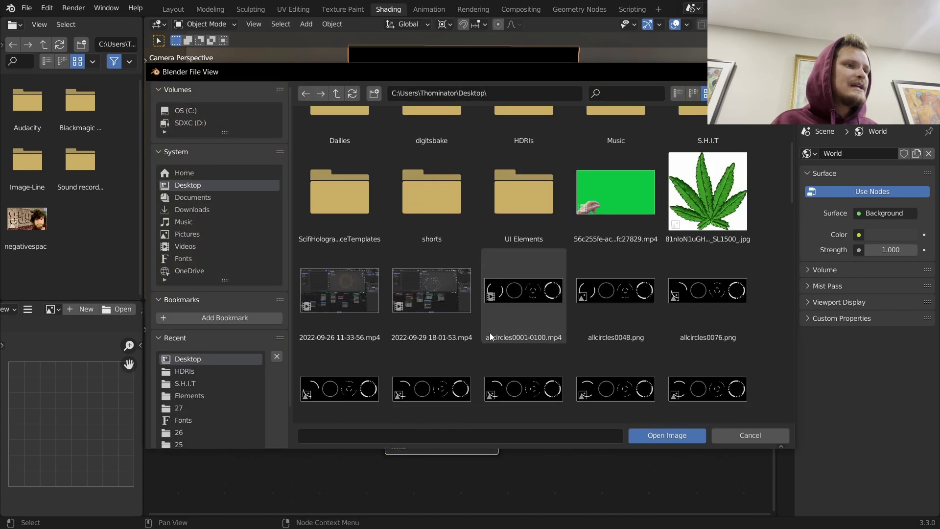
scroll(490, 331, "down", 8)
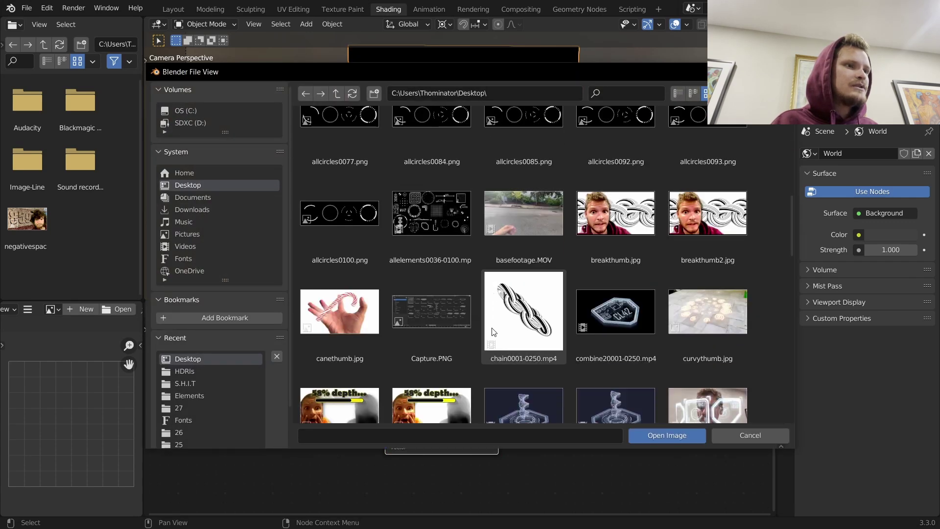
scroll(492, 331, "down", 4)
scroll(496, 331, "down", 3)
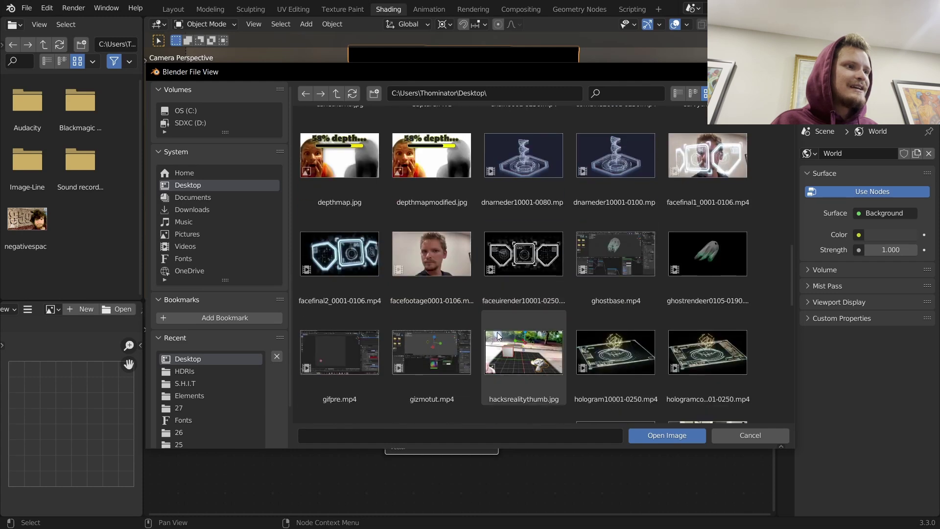
scroll(496, 331, "down", 4)
double_click(443, 327)
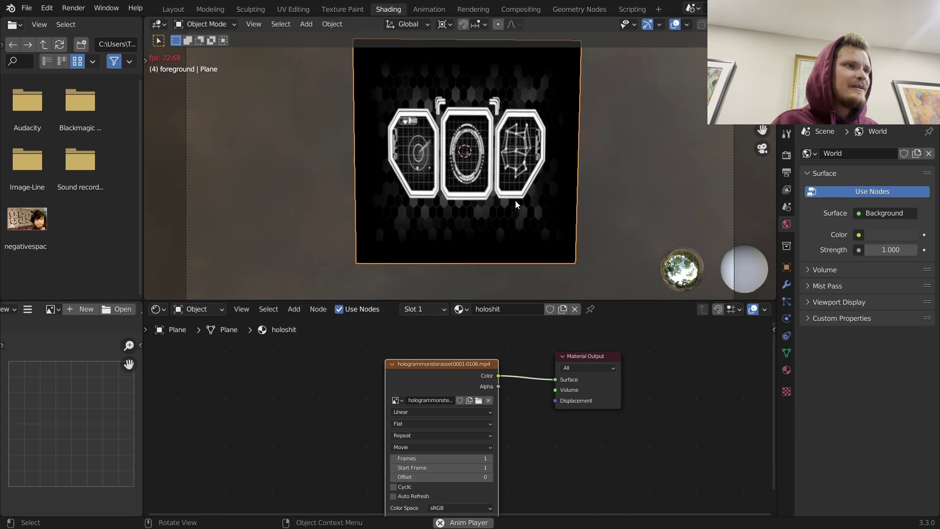
Step: Enable Cyclic and Auto Refresh on the video texture, set its frames to 30, and play the animation to check it
key("space")
scroll(424, 442, "up", 3)
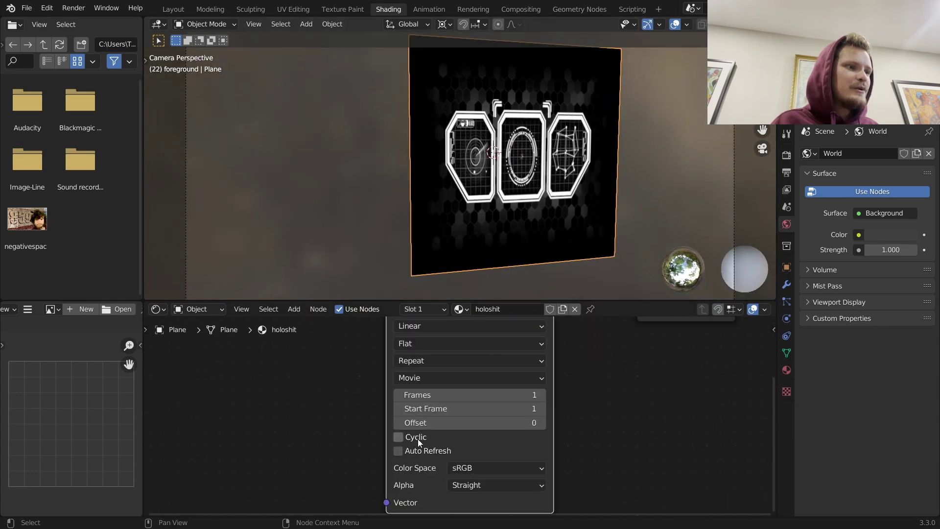
middle_click_drag(492, 215, 502, 254)
scroll(499, 254, "up", 2)
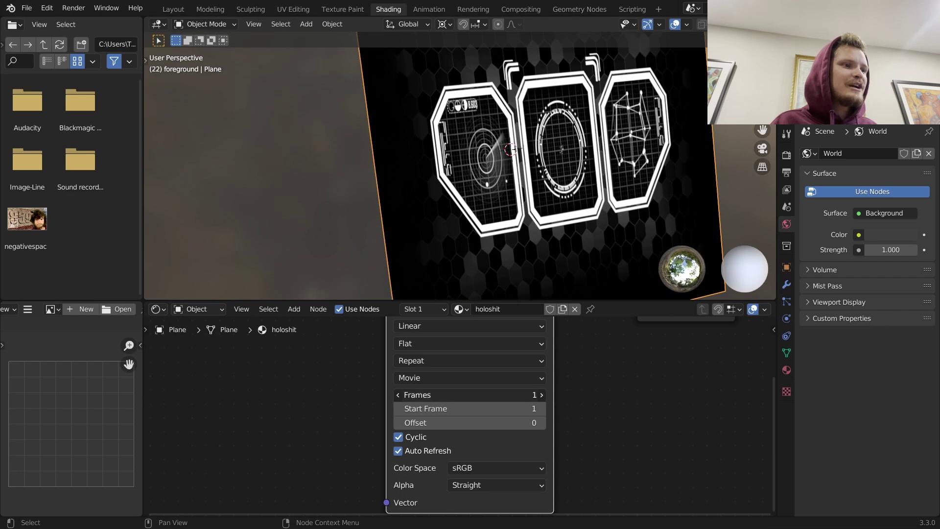
type("30")
key("Return")
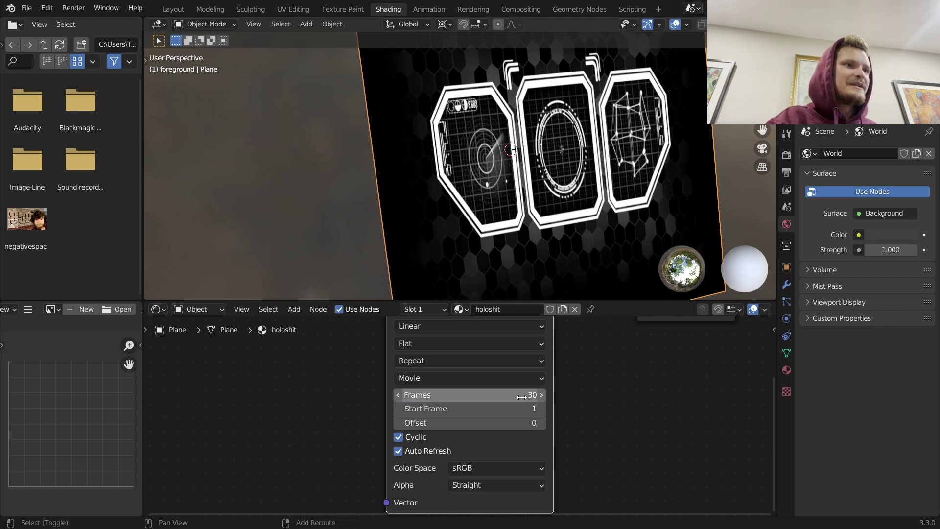
key("space")
middle_click_drag(571, 184, 546, 175)
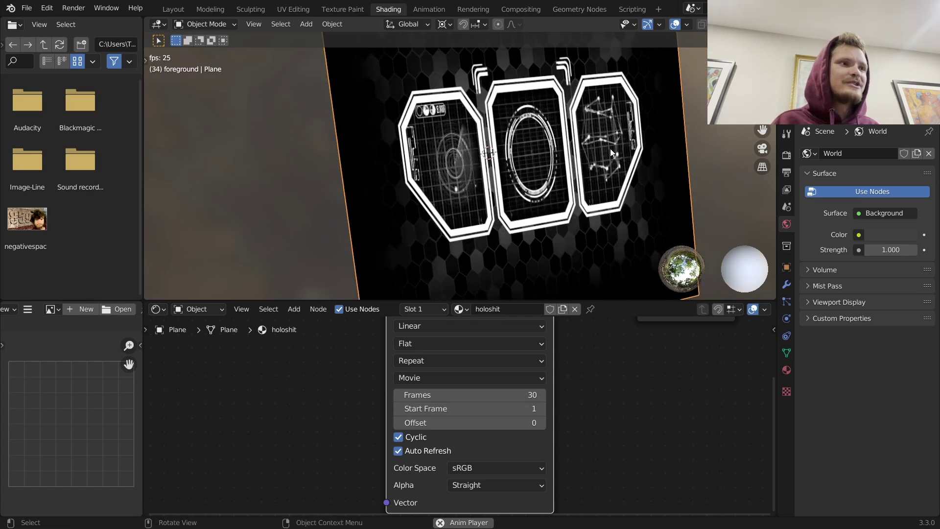
key("space")
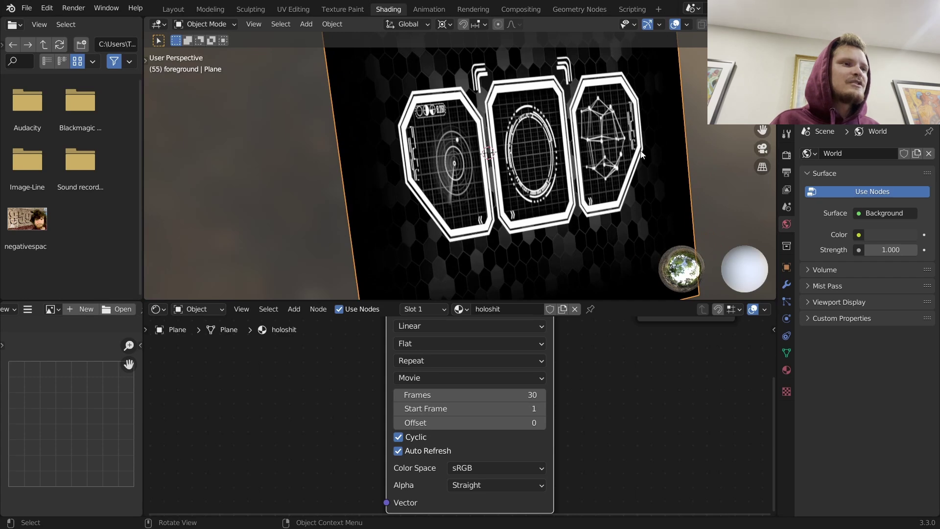
Step: Scale the plane by 1.77 along X and play the animation through the camera
scroll(588, 146, "down", 3)
middle_click_drag(556, 143, 563, 135)
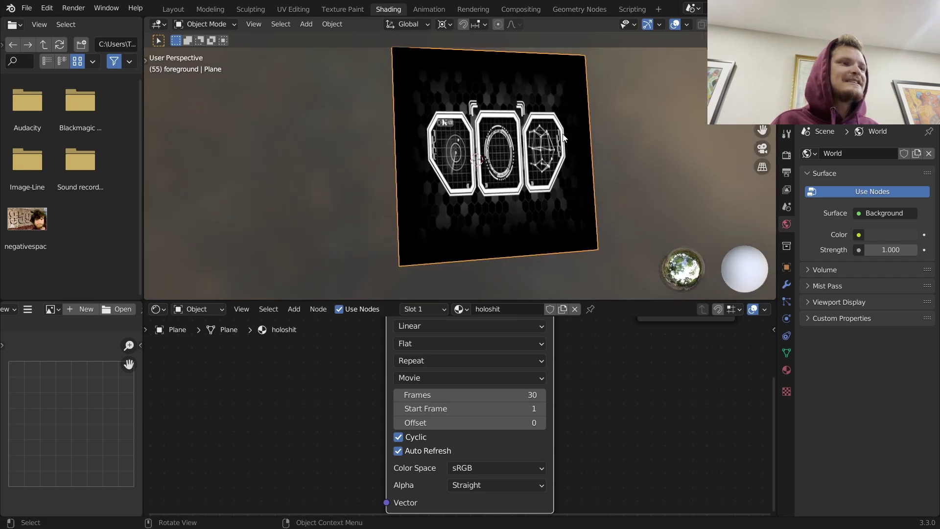
type("sx1.77")
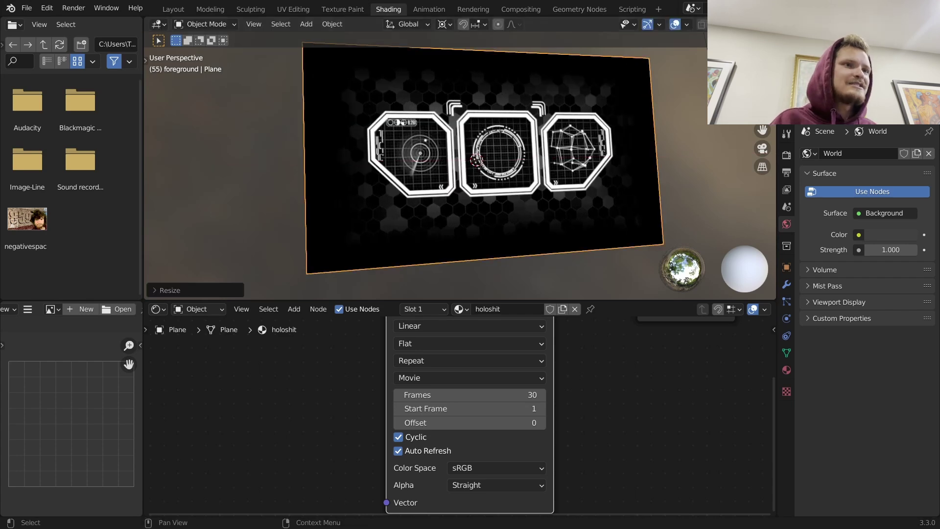
left_click(764, 148)
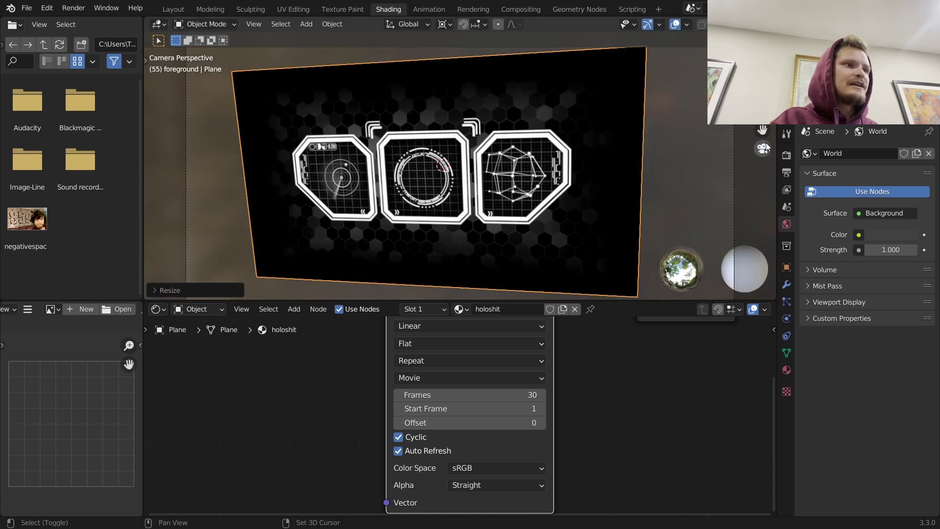
key("space")
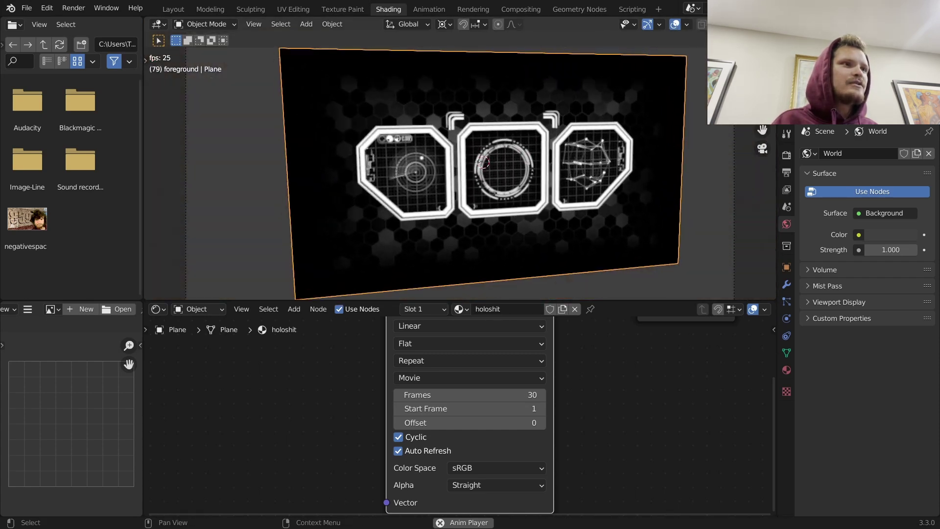
Step: Enable the transparent film option in the render settings and return to the Layout workspace
left_click(786, 156)
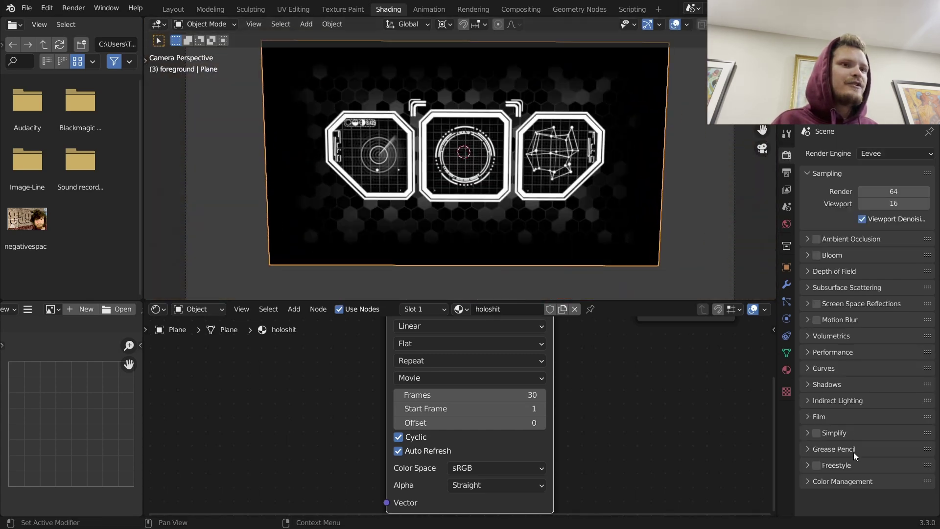
left_click(833, 418)
scroll(824, 423, "down", 1)
left_click(857, 426)
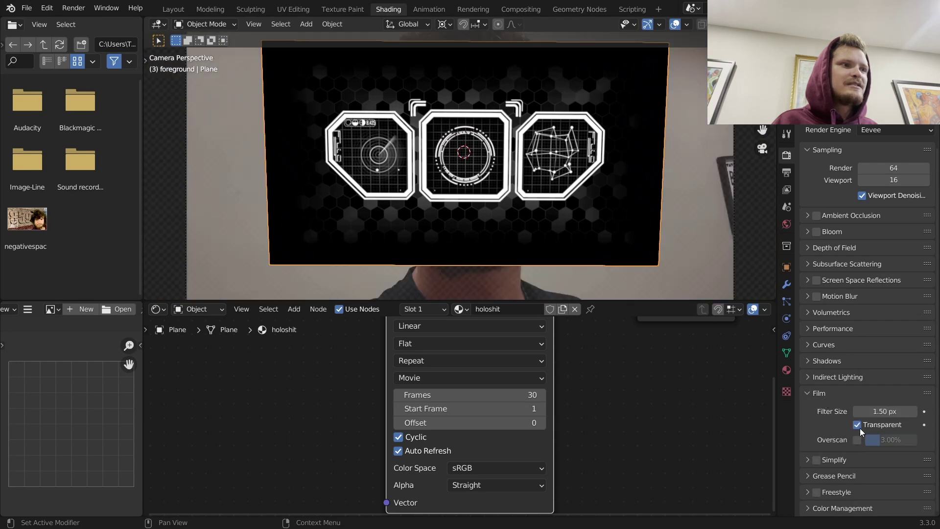
left_click(173, 8)
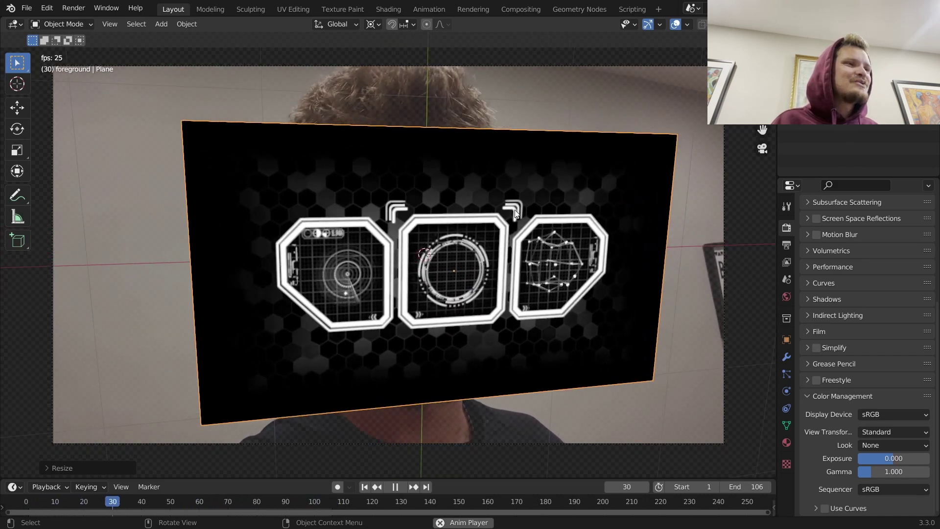
Step: Stop playback and, in the Shading workspace, insert a Mix Shader before the Material Output, feeding the video texture's color into its Fac
key("space")
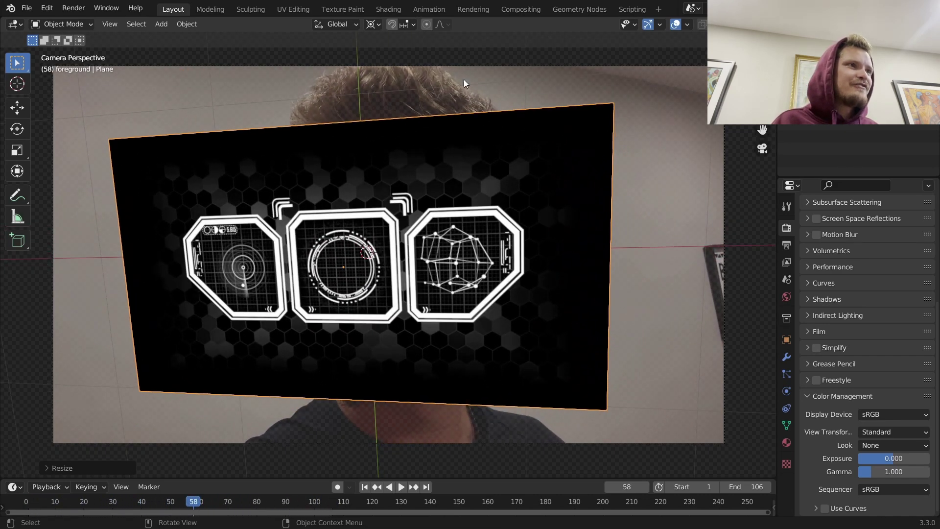
left_click(399, 10)
middle_click_drag(615, 377, 495, 456)
key("shift+a")
mouse_move(496, 409)
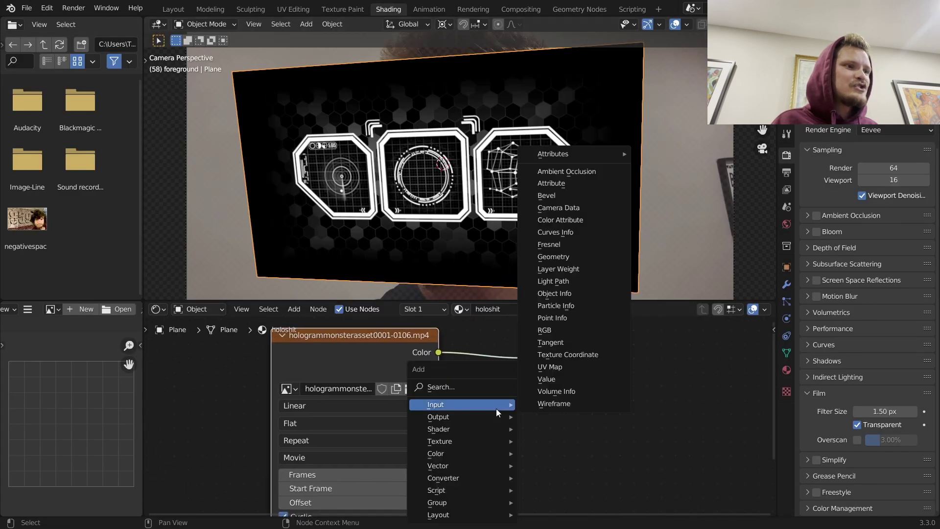
left_click(484, 388)
type("mi")
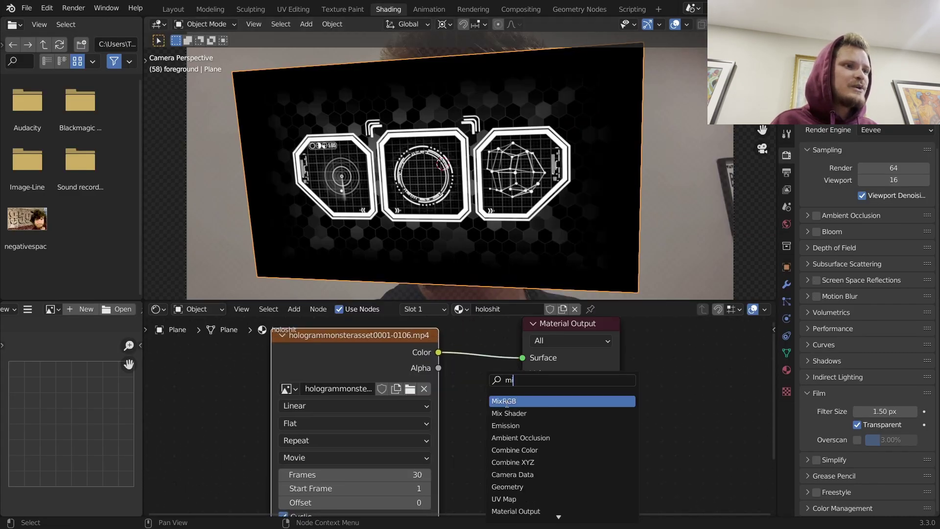
left_click(509, 411)
left_click(478, 352)
middle_click_drag(493, 393, 599, 385)
left_click_drag(600, 394, 602, 380)
left_click_drag(513, 350, 333, 355)
Step: Add a Transparent BSDF node and connect it to the Mix Shader's first Shader input
key("shift+a")
left_click(431, 350)
type("tra")
left_click(487, 384)
left_click(467, 446)
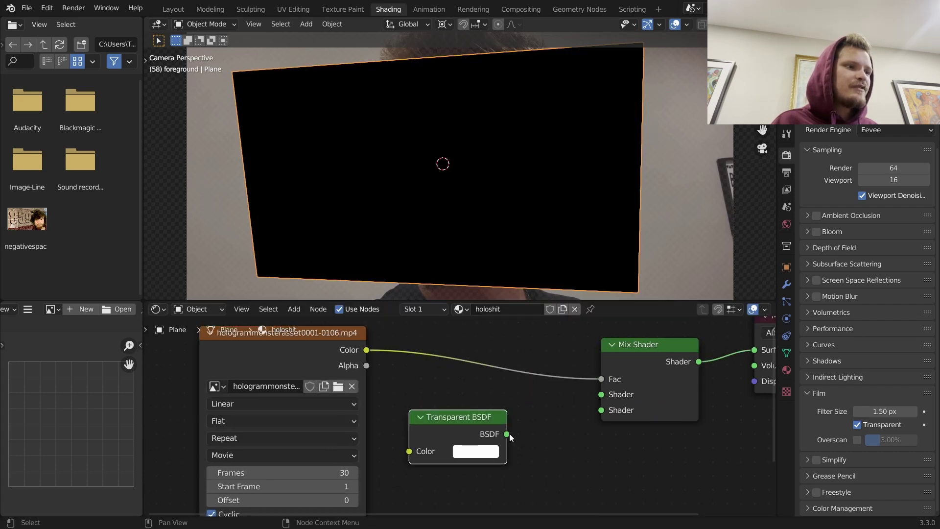
left_click_drag(599, 396, 601, 394)
Step: Add an RGB node, connect it to the Mix Shader's second Shader input, and set its color to pure white
key("shift+a")
left_click(516, 354)
type("rgb")
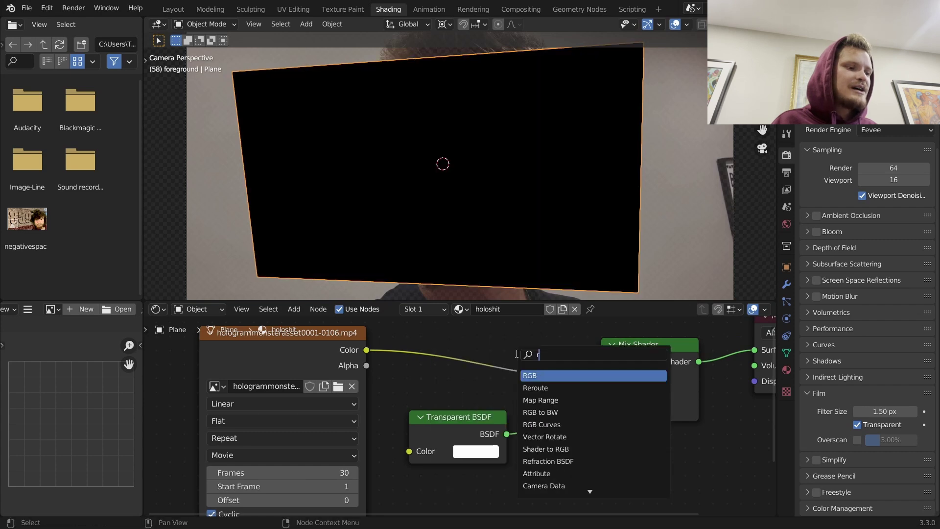
left_click(535, 375)
left_click(525, 476)
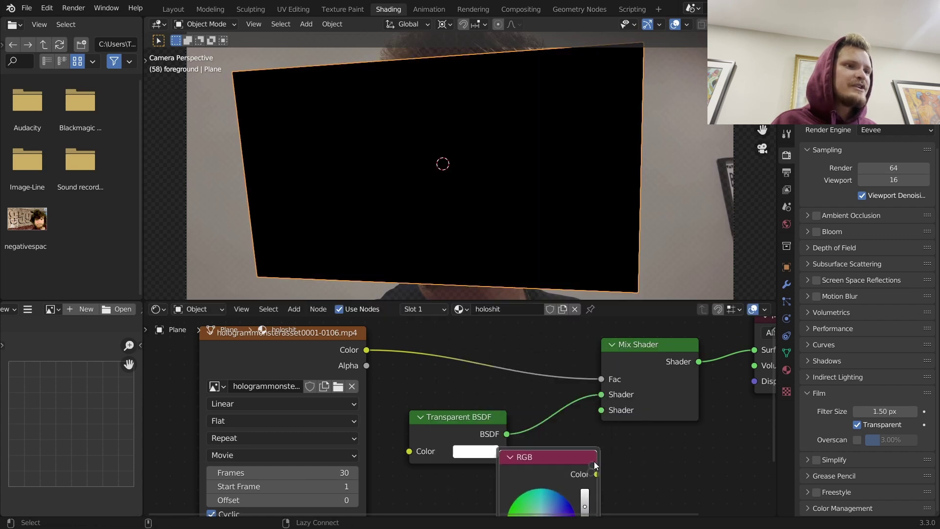
left_click_drag(592, 472, 602, 378)
middle_click_drag(556, 512, 571, 457)
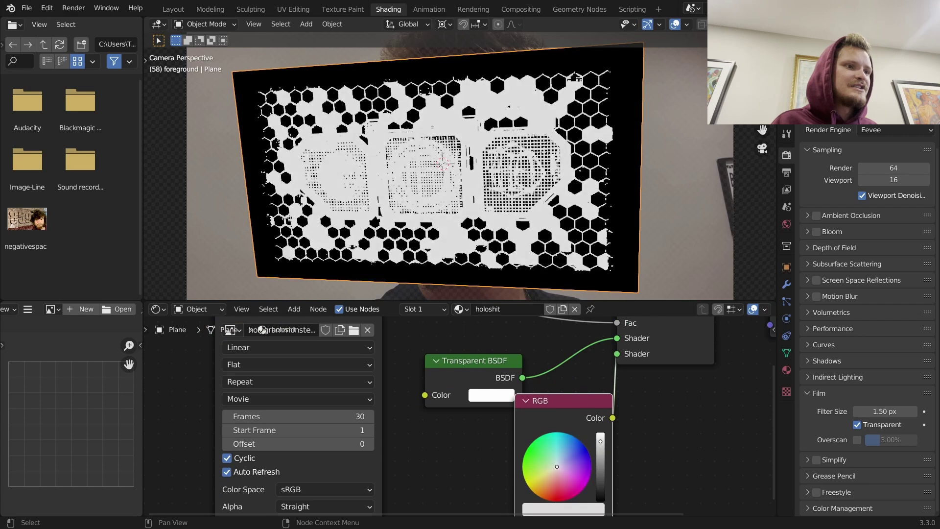
left_click_drag(600, 444, 601, 432)
Step: Switch the render engine to Cycles with GPU Compute as the device
left_click(872, 131)
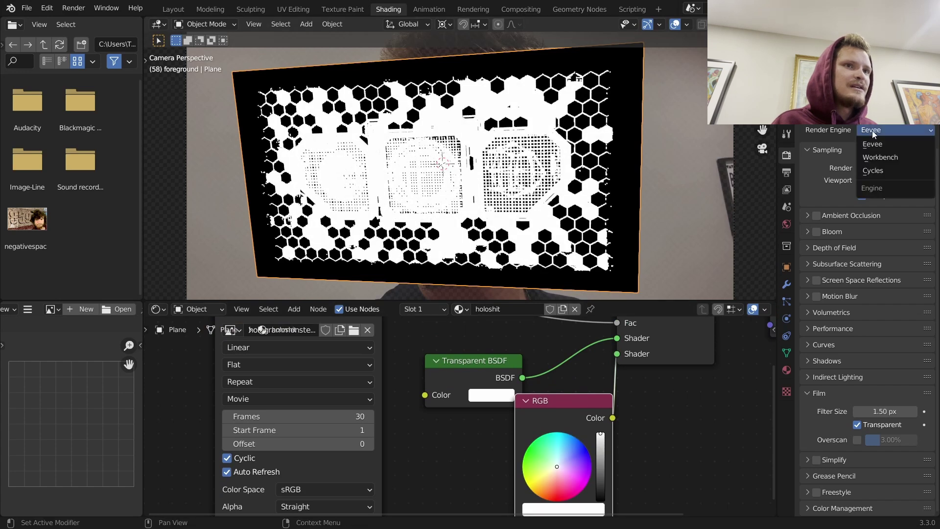
left_click(874, 166)
left_click(876, 164)
left_click(877, 185)
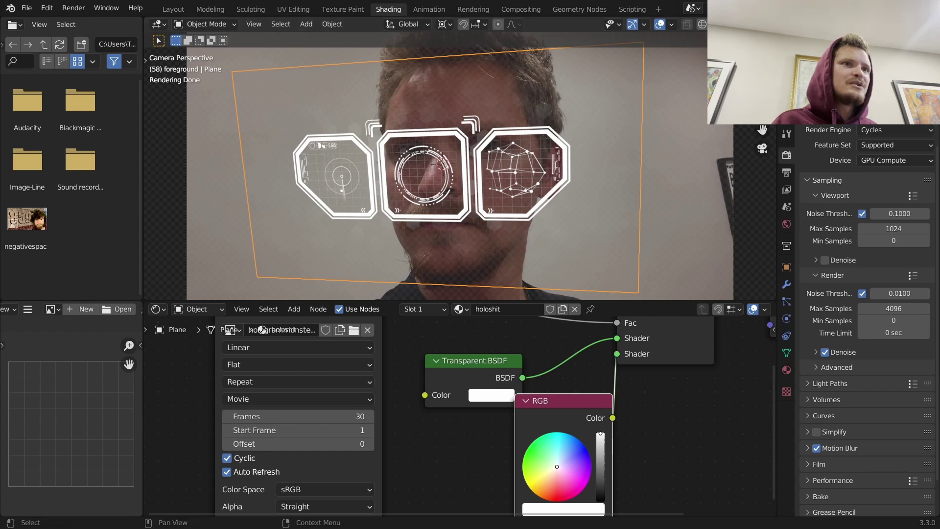
Step: Set the camera's passepartout to 1.000 and raise the opacity of its background face footage
left_click(834, 78)
left_click(789, 319)
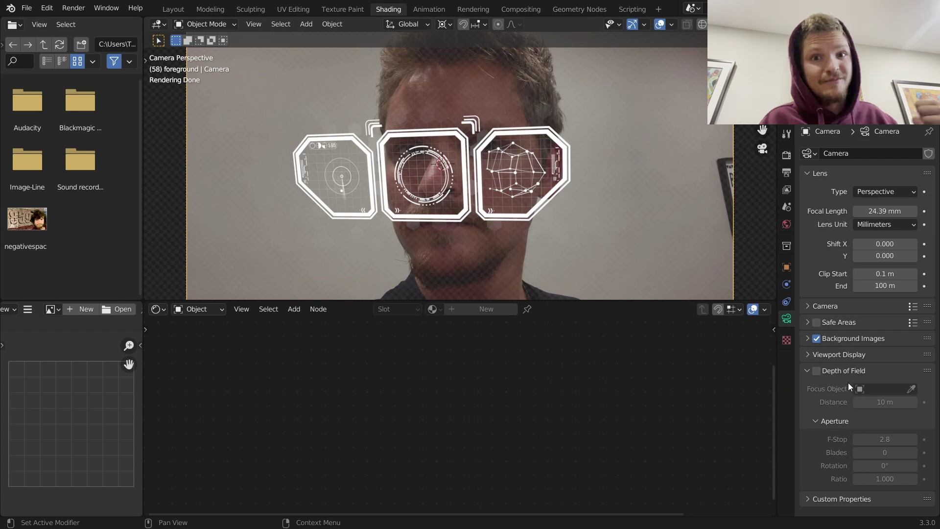
left_click(843, 355)
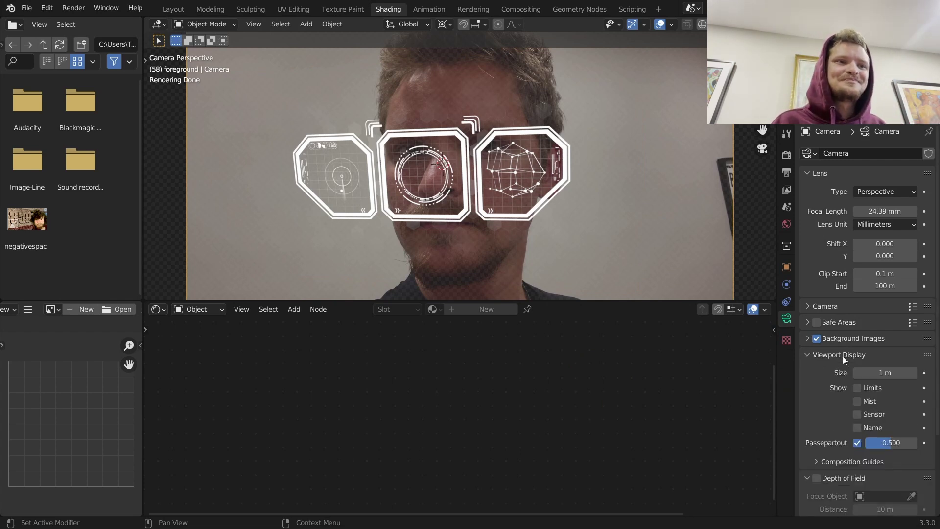
left_click_drag(878, 440, 917, 440)
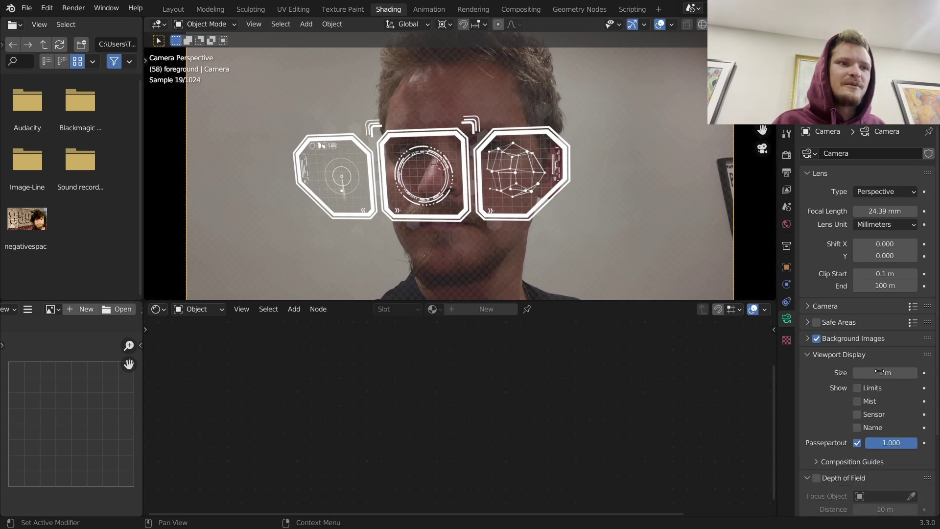
left_click(859, 334)
left_click_drag(884, 510, 923, 509)
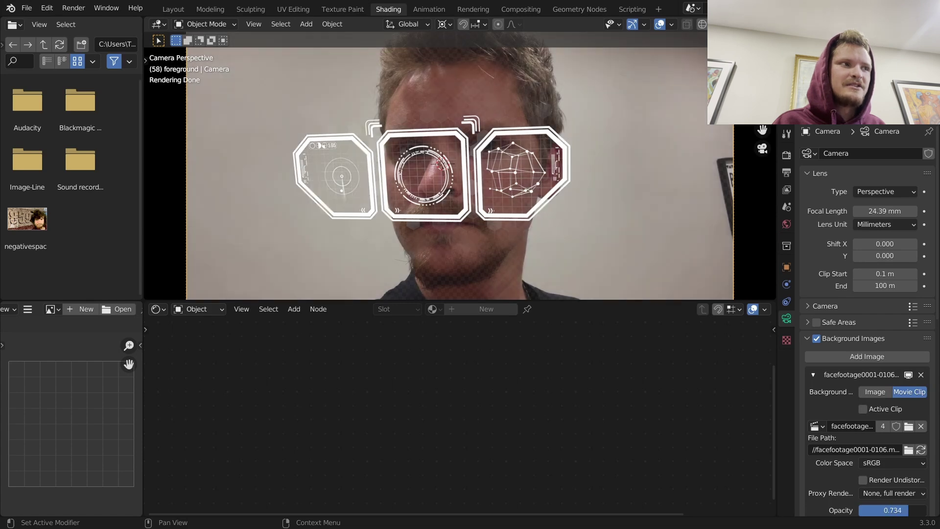
Step: Scale the hologram plane up uniformly and play the animation to check it against the face footage
left_click(542, 165)
key("s")
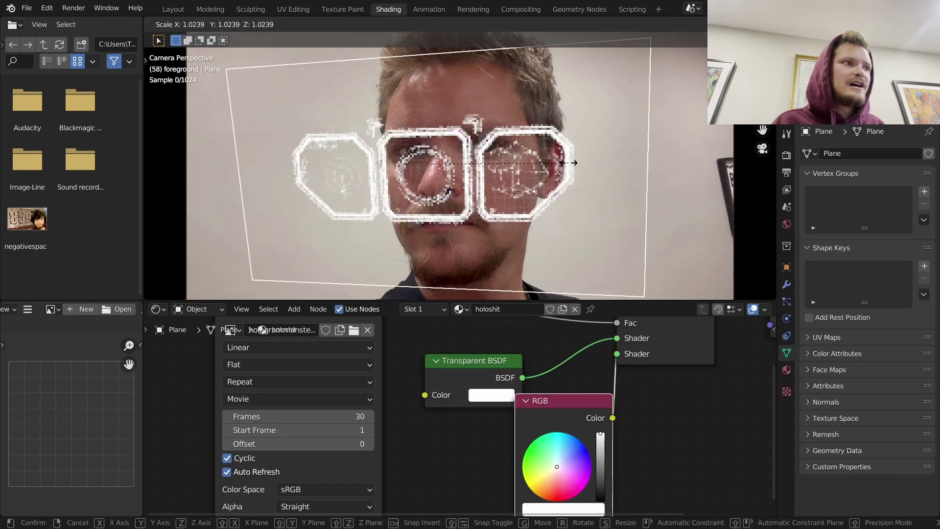
left_click(595, 160)
key("space")
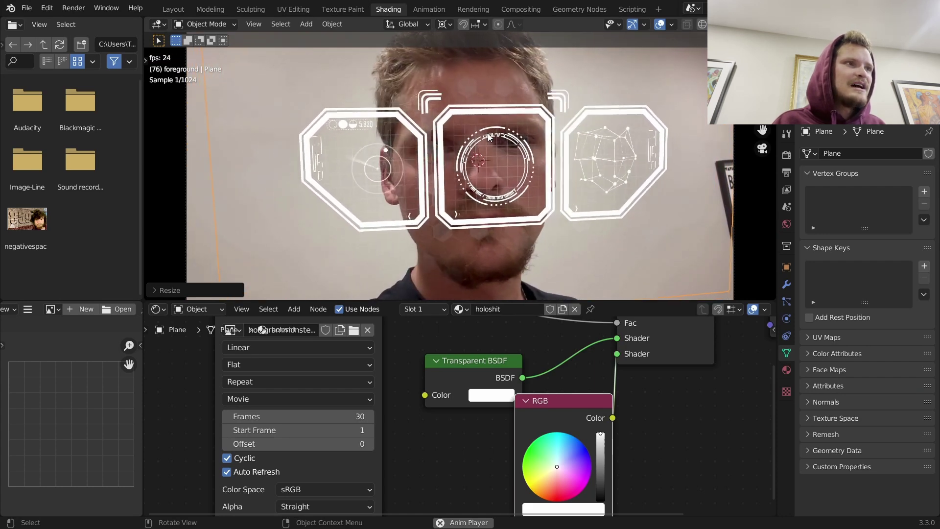
key("space")
Step: Insert a Math node between the video texture's color and the Mix Shader's Fac, and set its operation to Multiply
middle_click_drag(397, 359, 510, 407)
left_click_drag(354, 345, 196, 344)
key("shift+a")
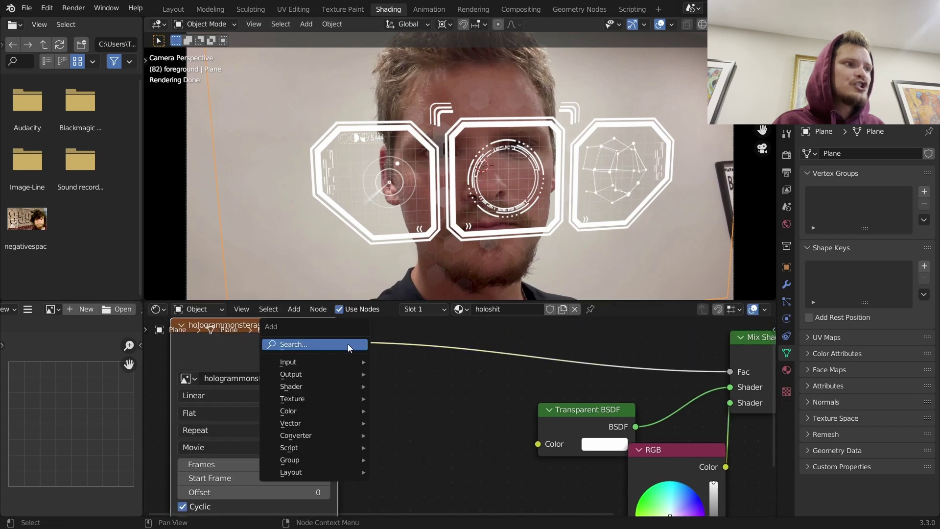
left_click(346, 342)
type("mat")
left_click(383, 367)
left_click(432, 369)
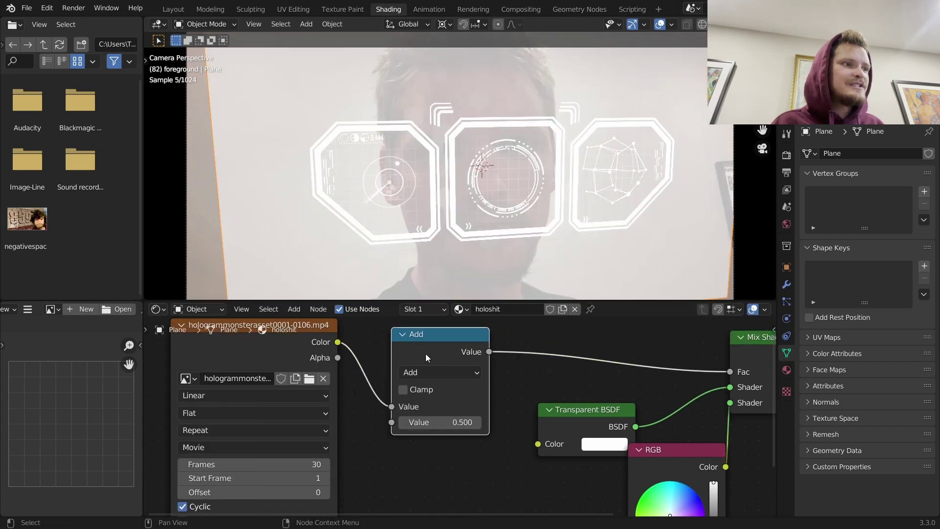
left_click(432, 369)
left_click(418, 232)
Step: Adjust the Multiply node's value while playing the animation, settling on 2.000
left_click_drag(455, 417, 659, 417)
key("space")
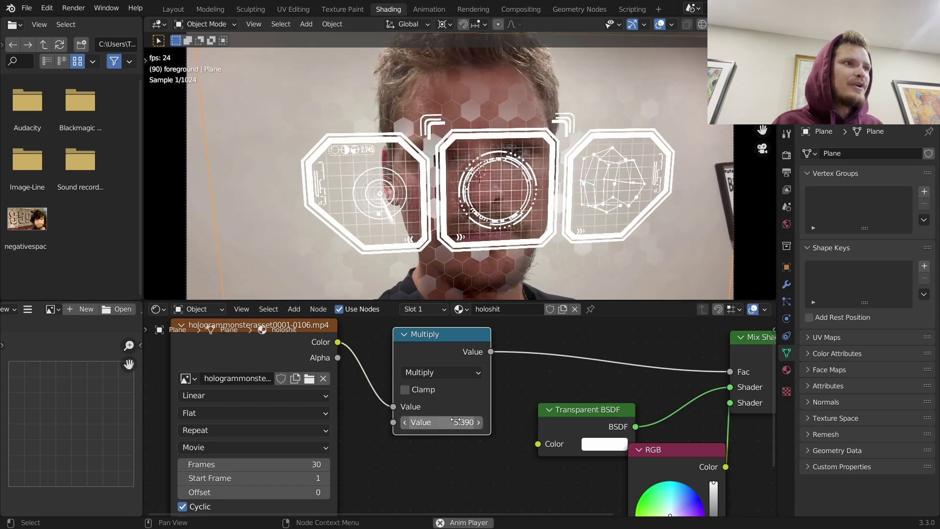
left_click(456, 421)
type("2")
key("Return")
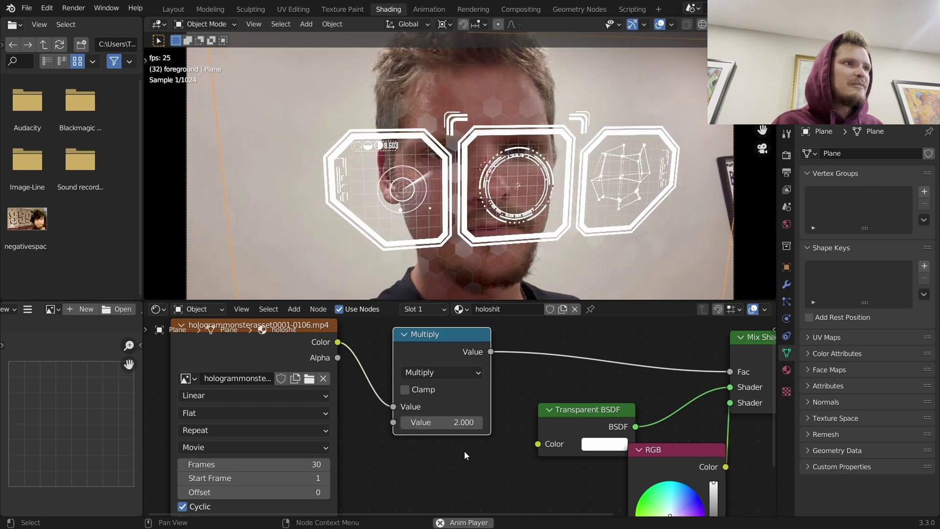
key("space")
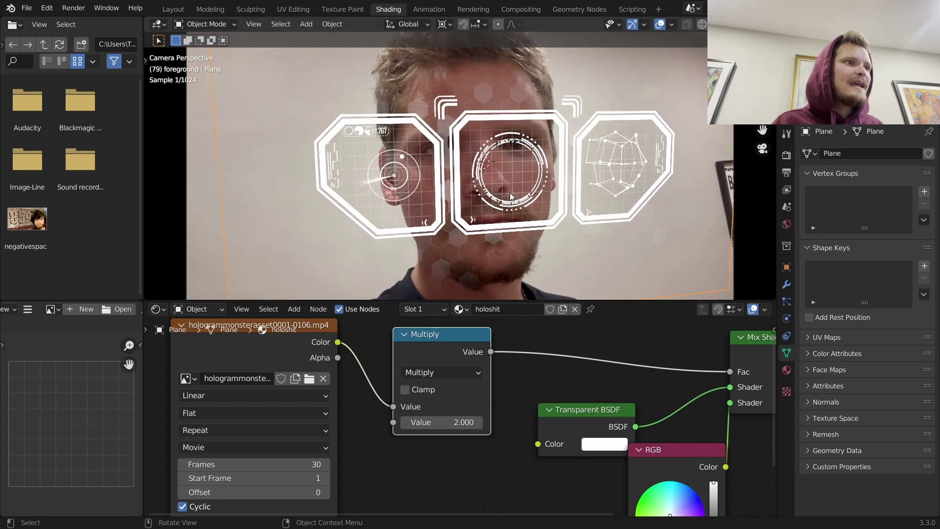
Step: Inspect the hologram plane from the side and up close, and mirror it by scaling it -1 along X
middle_click_drag(490, 211, 529, 166)
scroll(533, 165, "down", 2)
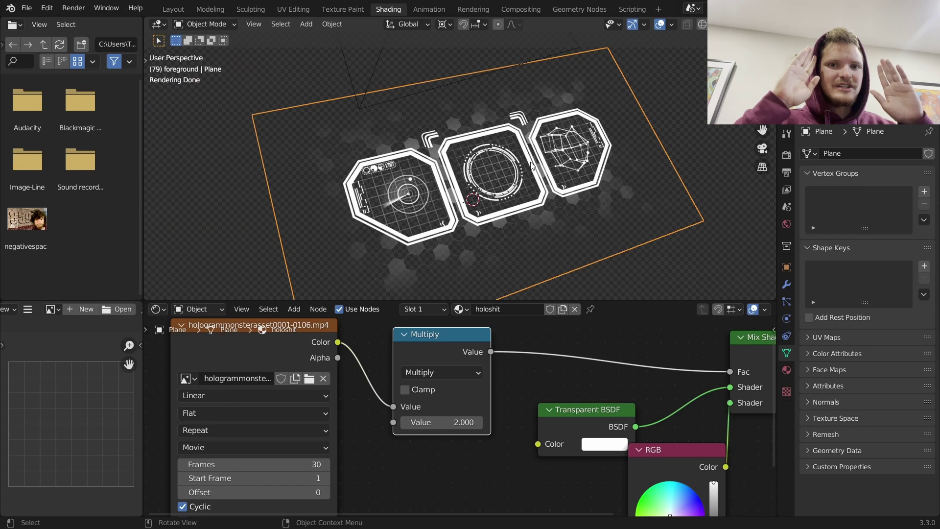
left_click(762, 148)
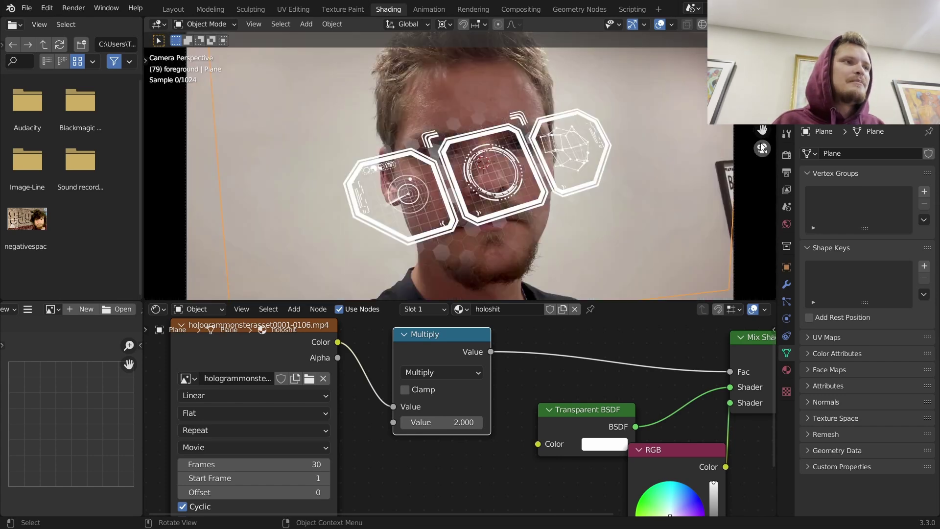
scroll(461, 154, "up", 6)
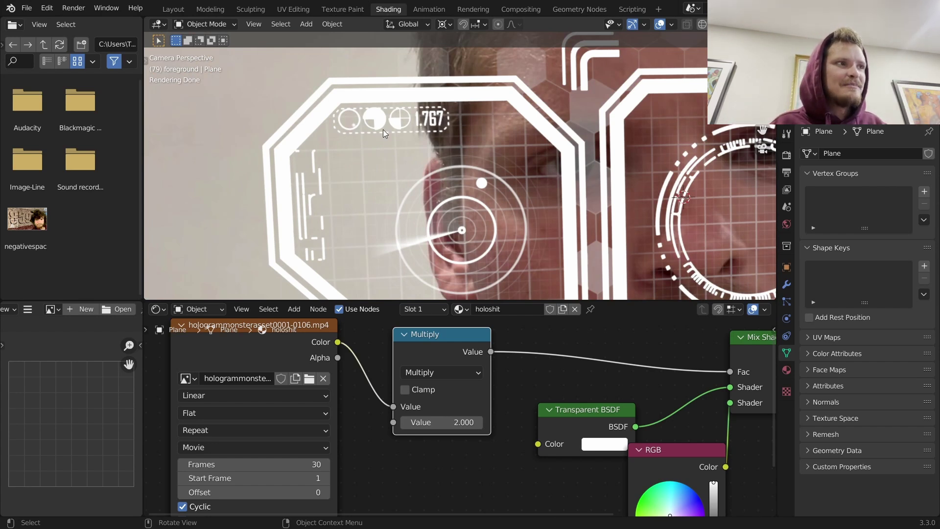
scroll(506, 137, "down", 5)
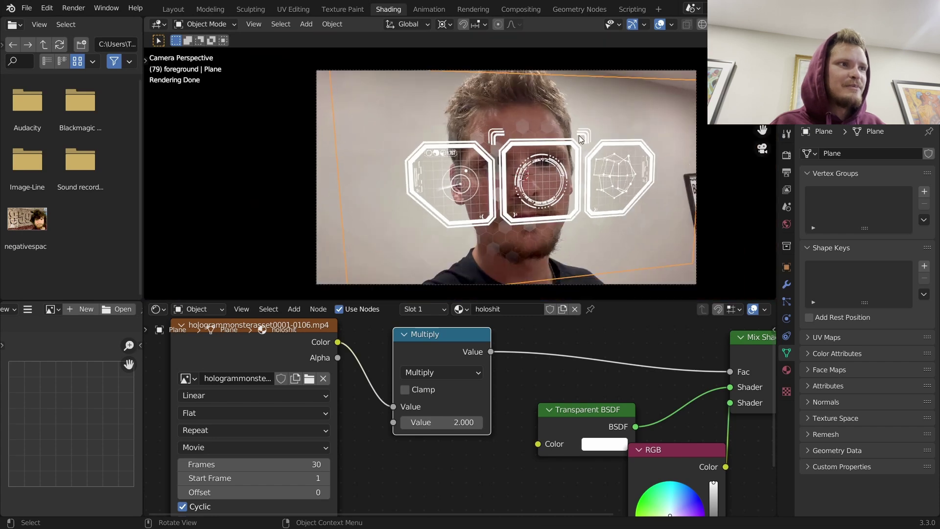
type("s")
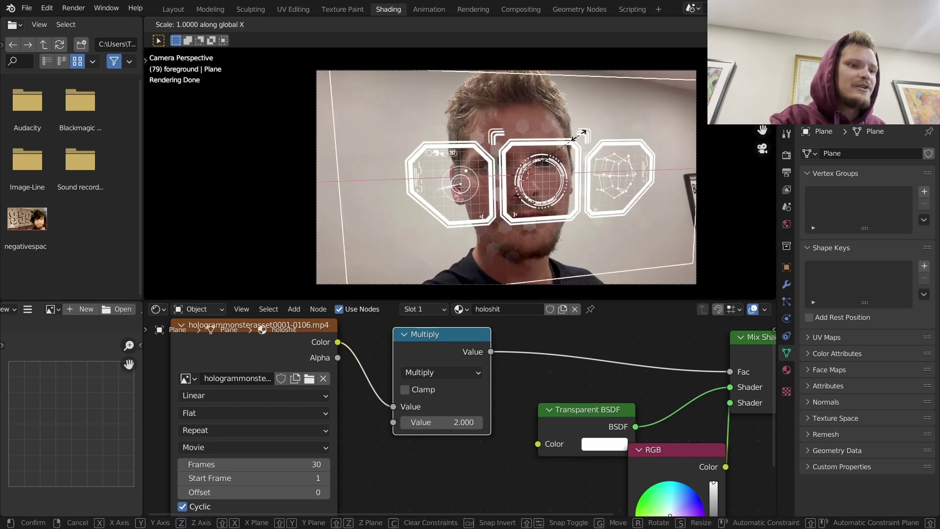
type("x-1")
key("Return")
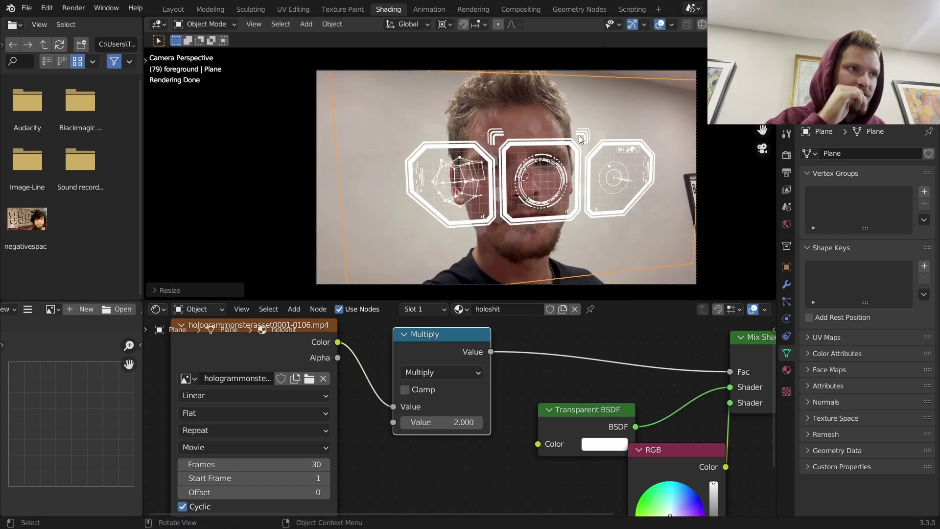
Step: In Edit Mode, add about 20 evenly spaced loop cuts that divide the plane's width into narrow strips
middle_click_drag(577, 185, 512, 214)
key("Tab")
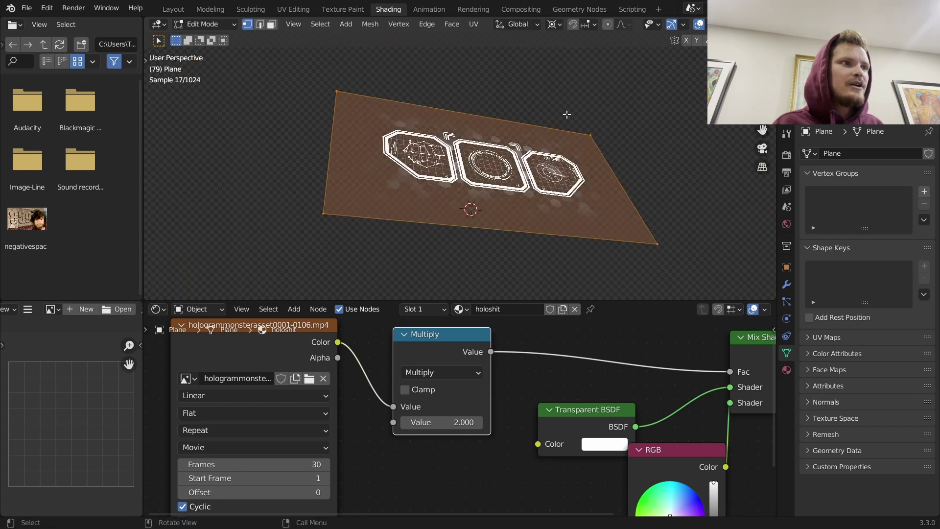
key("ctrl+r")
scroll(510, 214, "up", 20)
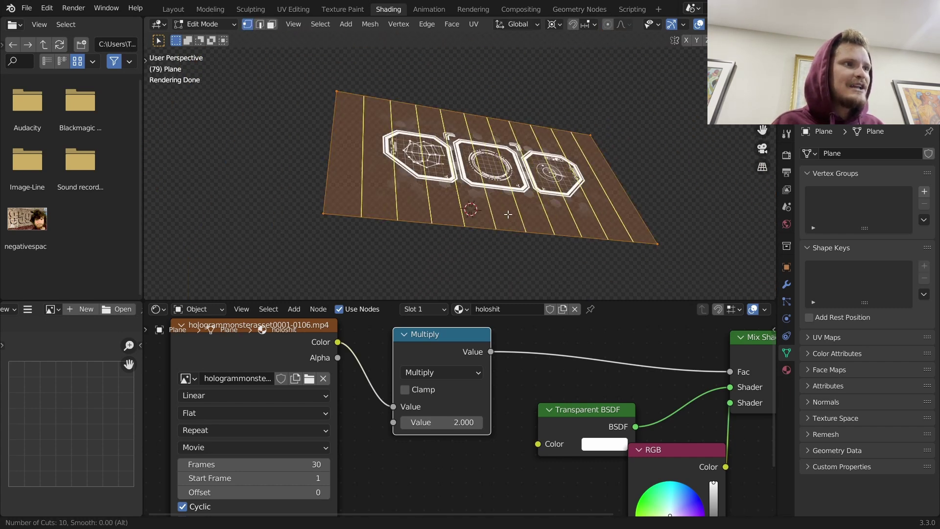
left_click(509, 214)
right_click(508, 214)
Step: Bend the plane into an arch by moving its middle face strip along Z with proportional editing and Sphere falloff
key("3")
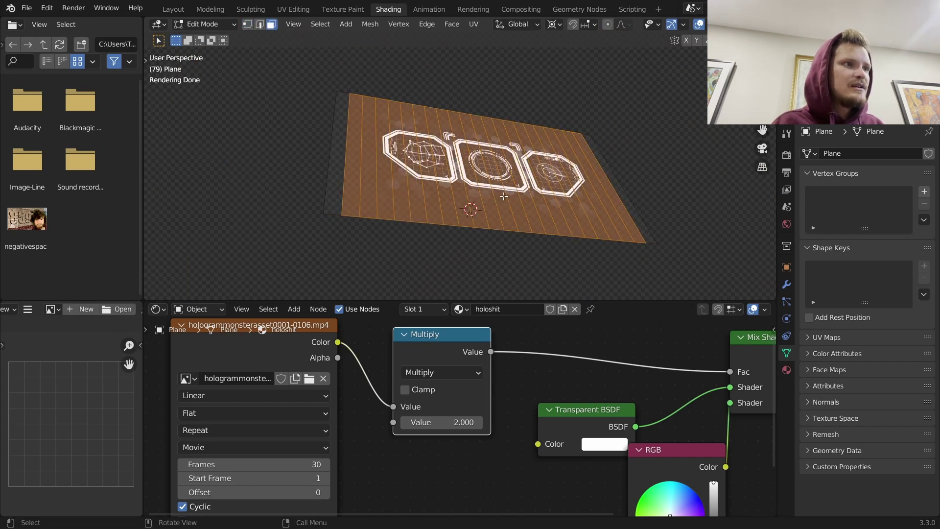
left_click(499, 181)
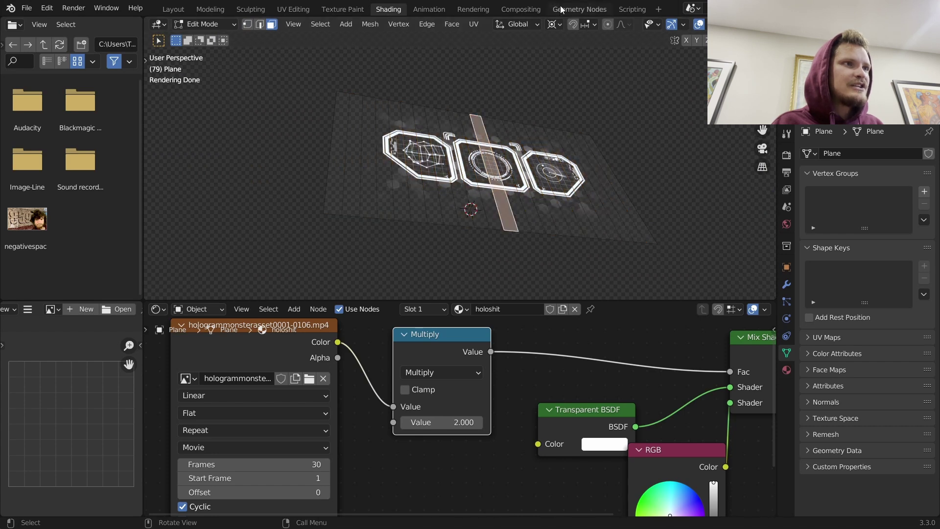
left_click(621, 25)
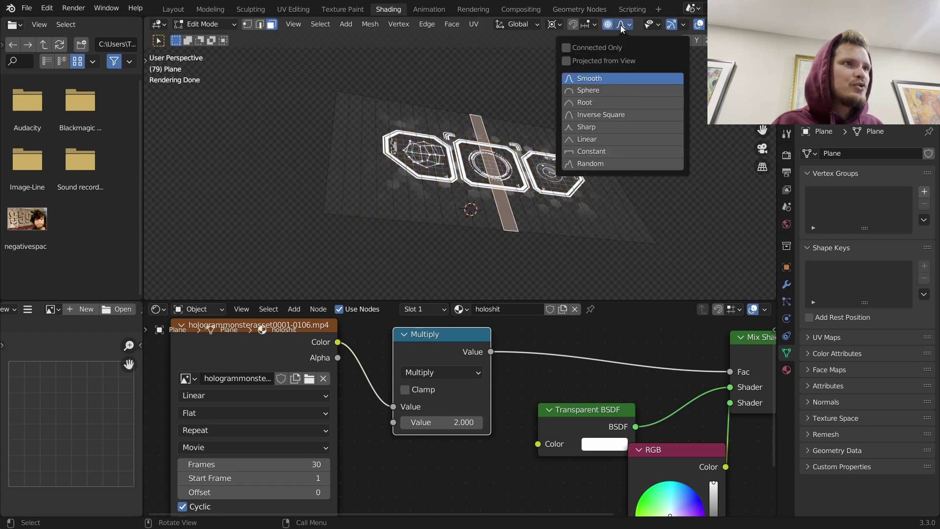
left_click(612, 88)
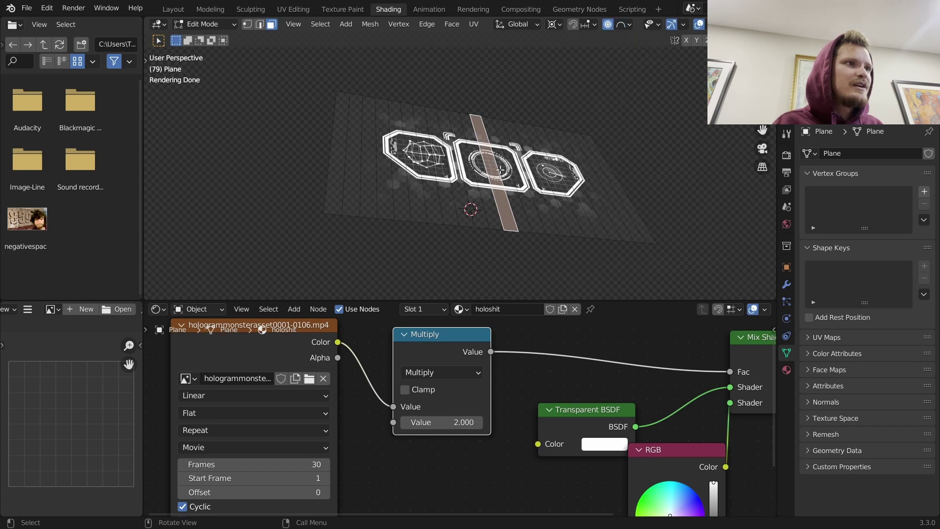
key("g")
key("z")
scroll(485, 161, "down", 5)
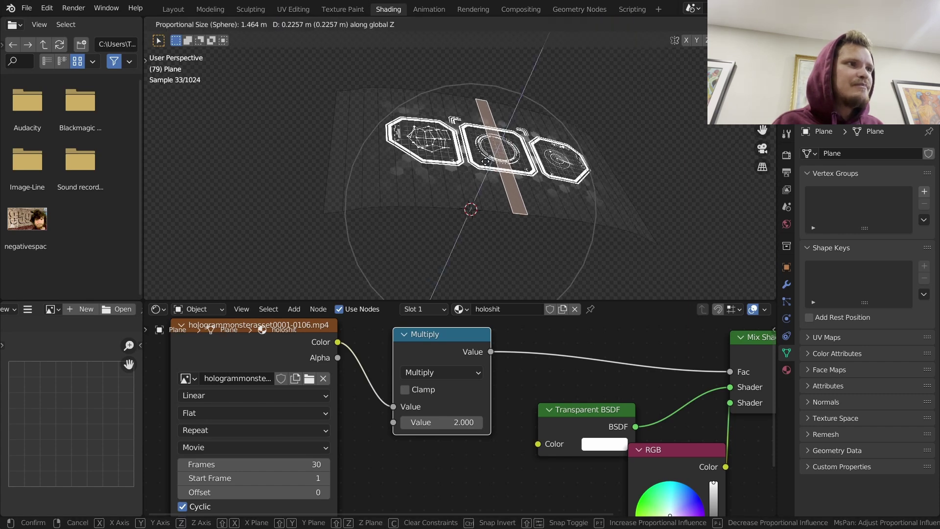
scroll(492, 137, "up", 2)
left_click(494, 129)
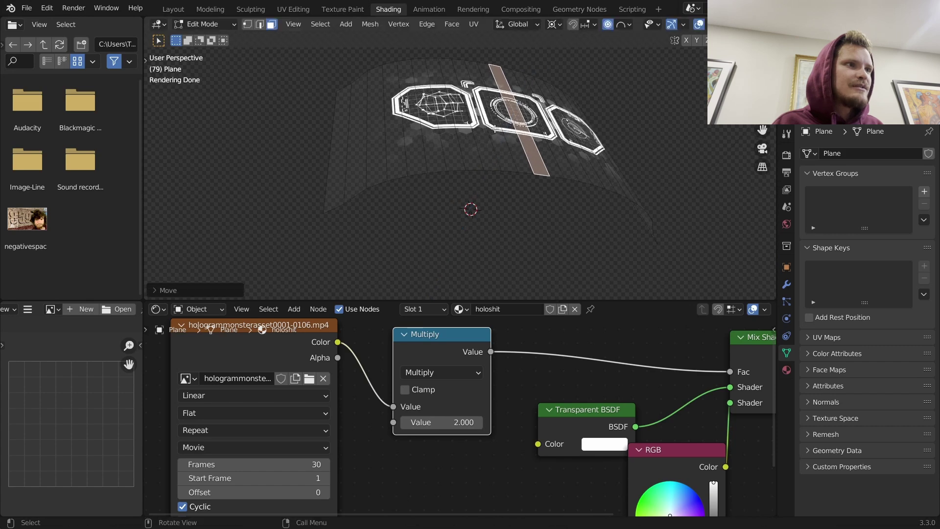
Step: Leave Edit Mode, move the curved plane along Z, and return to the camera view
key("Tab")
key("g")
key("z")
key("Return")
key("KP_0")
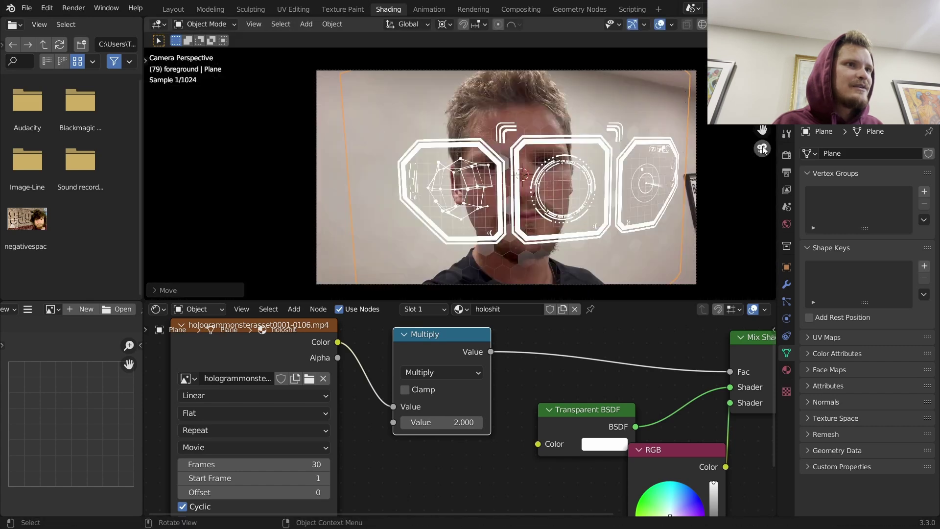
Step: Play back the curved hologram over the footage through the camera and open the Motion Blur render settings
key("space")
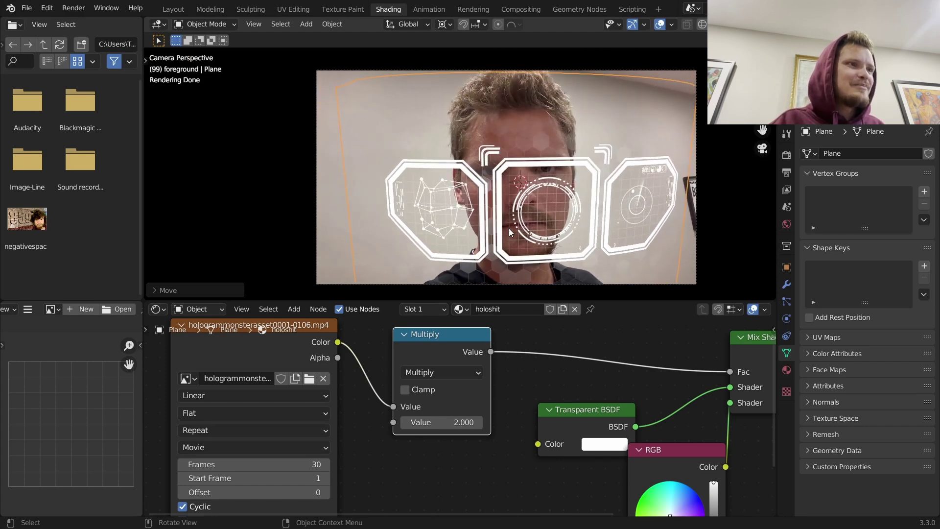
key("space")
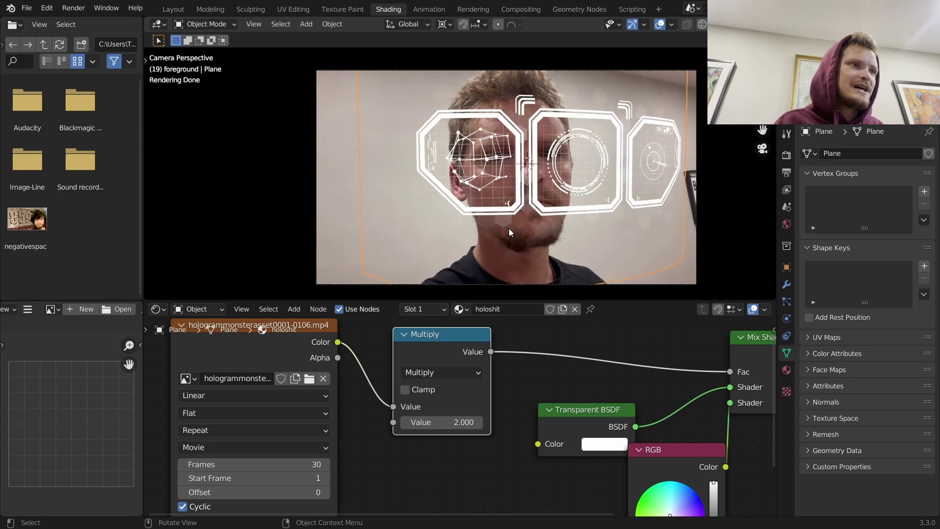
left_click(786, 154)
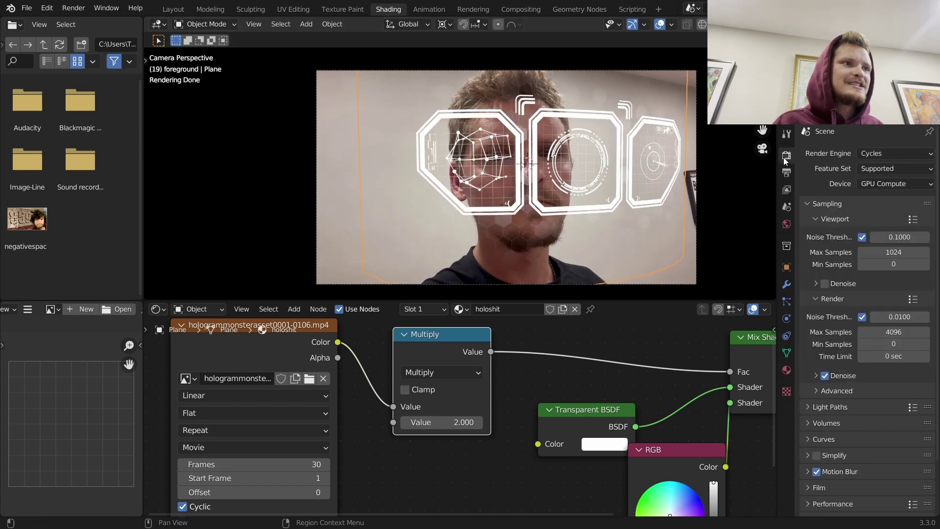
middle_click_drag(738, 248, 705, 250, "shift")
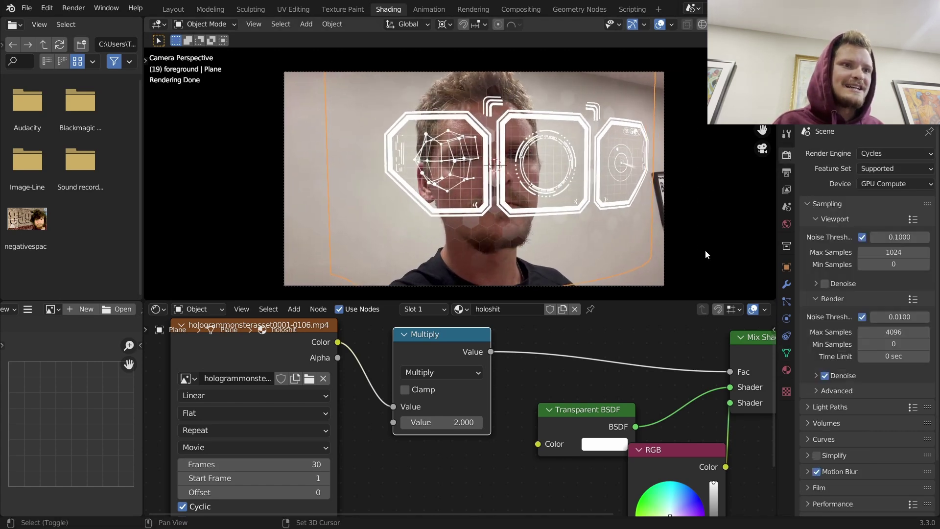
left_click(832, 470)
scroll(842, 439, "down", 2)
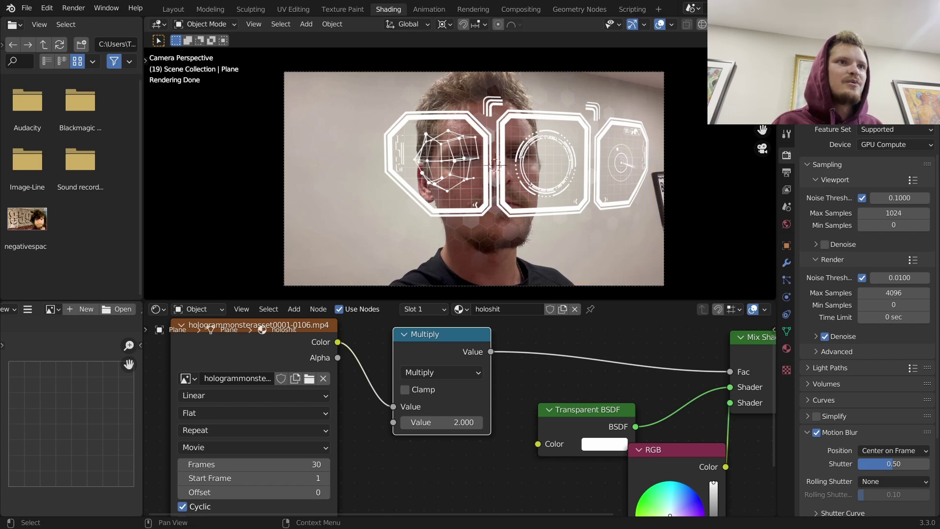
left_click(693, 8)
left_click(700, 38)
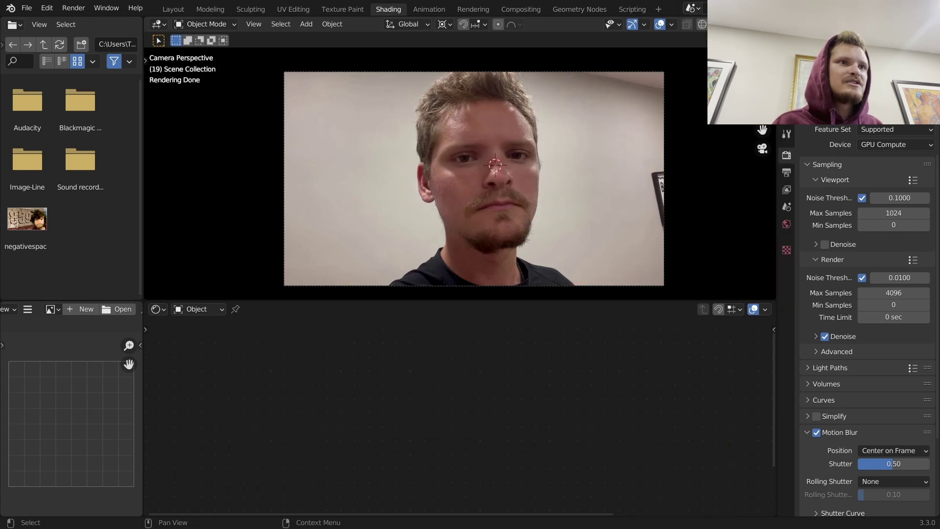
key("ctrl+z")
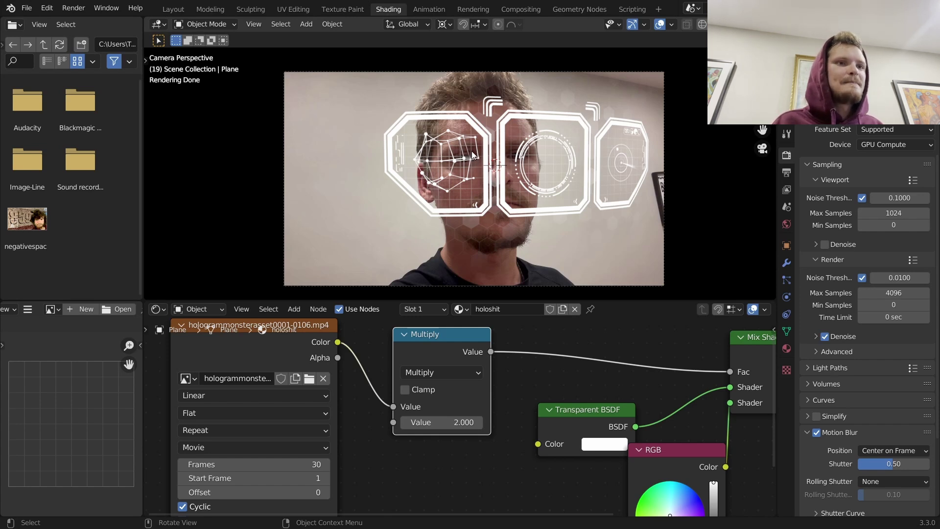
Step: Set the render Max Samples to 200 with the OptiX denoiser, and test-render the current frame before and after the change
key("F12")
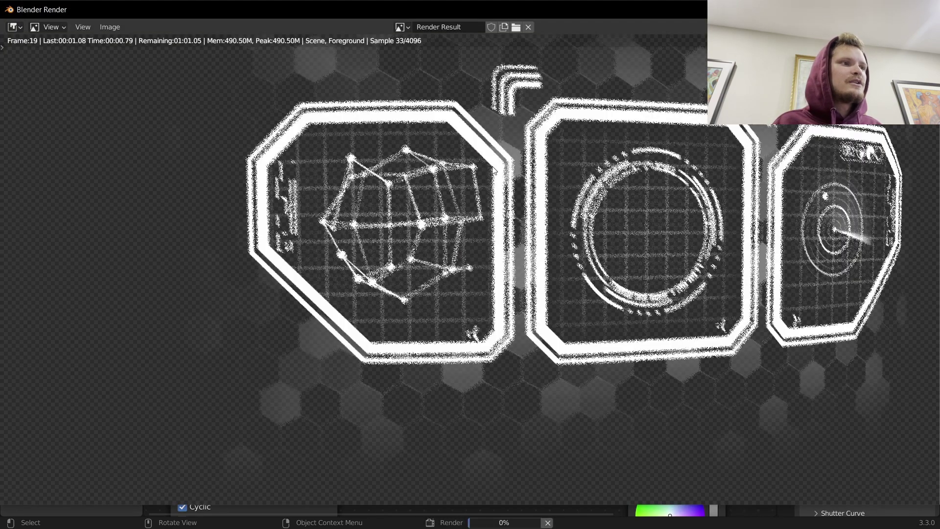
scroll(480, 157, "down", 1)
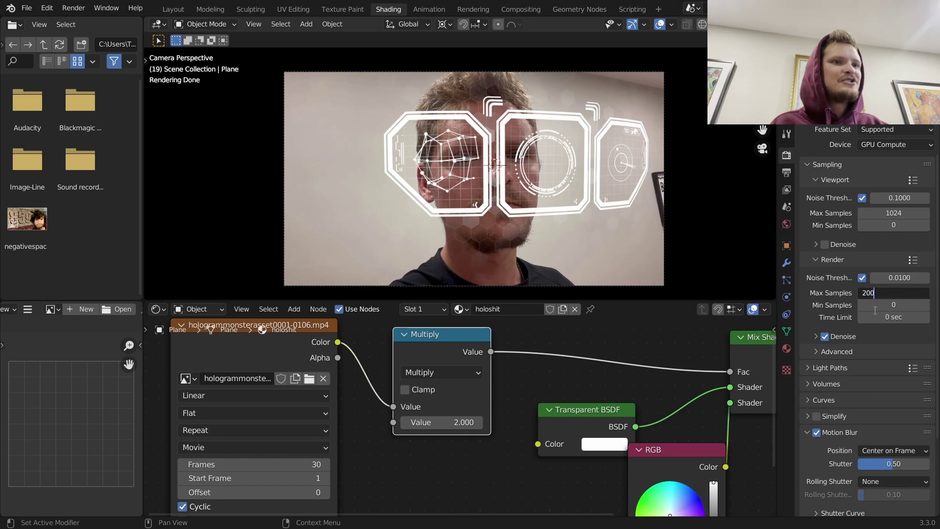
left_click(855, 336)
left_click(887, 355)
left_click(888, 359)
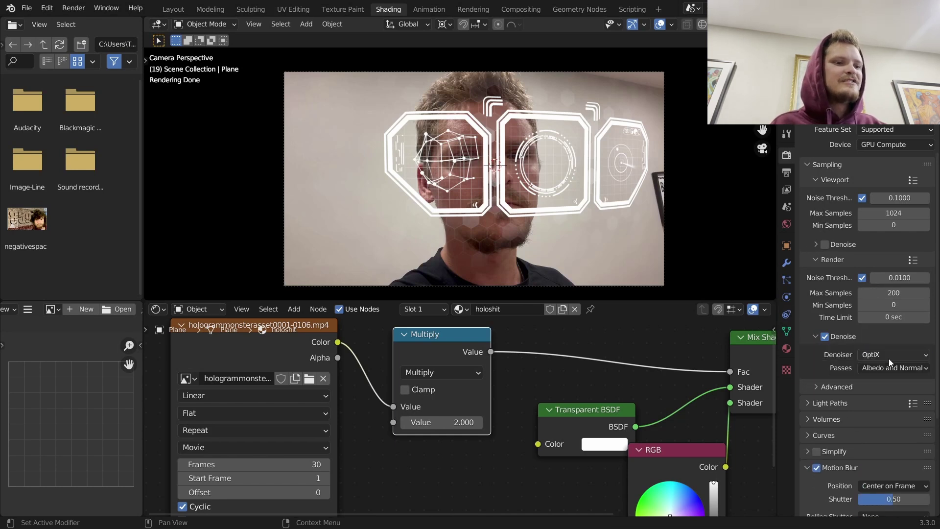
key("F12")
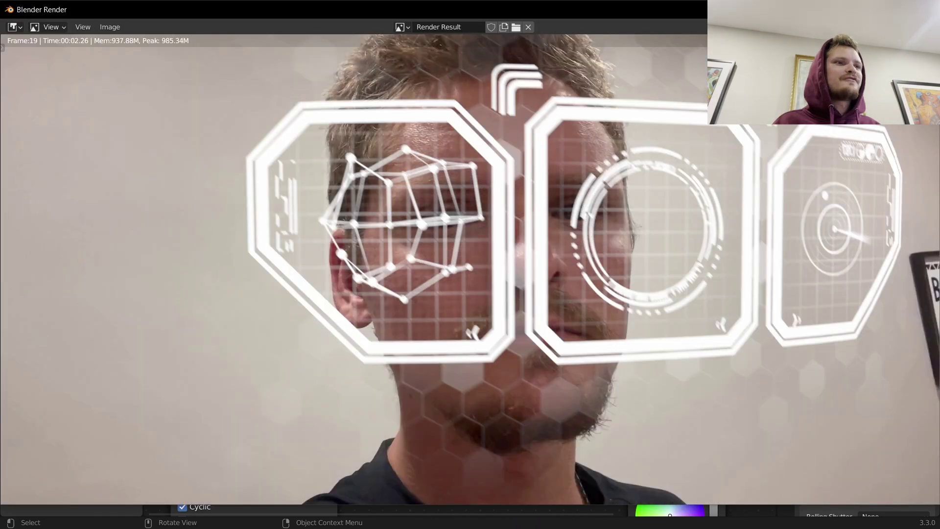
key("Escape")
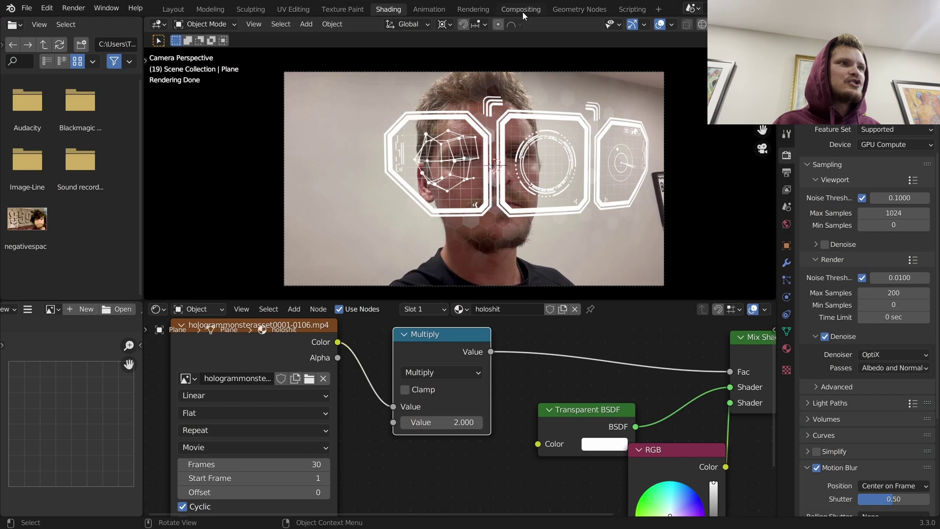
Step: Open the compositing node tree and shrink the backdrop so the whole rendered frame fits behind the nodes
left_click(513, 11)
middle_click_drag(361, 199, 328, 135)
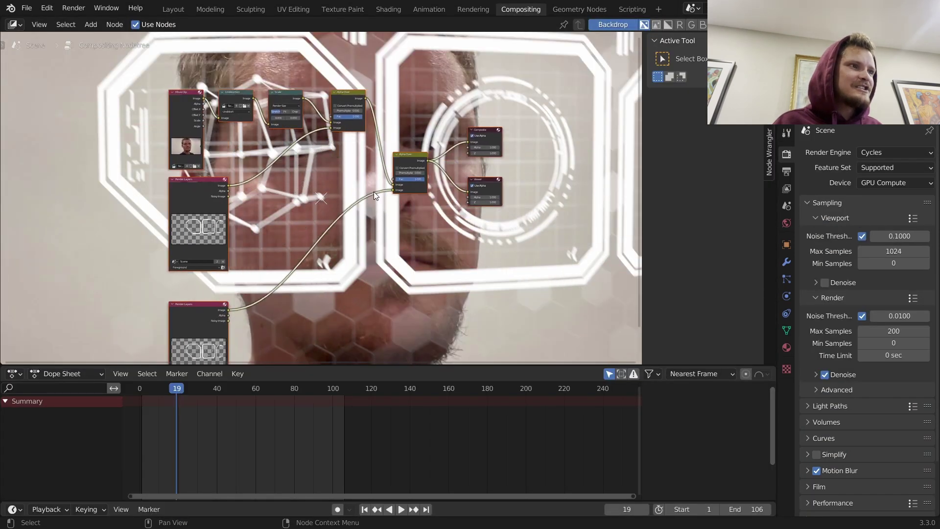
key("v")
key("v")
key("v")
middle_click_drag(296, 277, 291, 255)
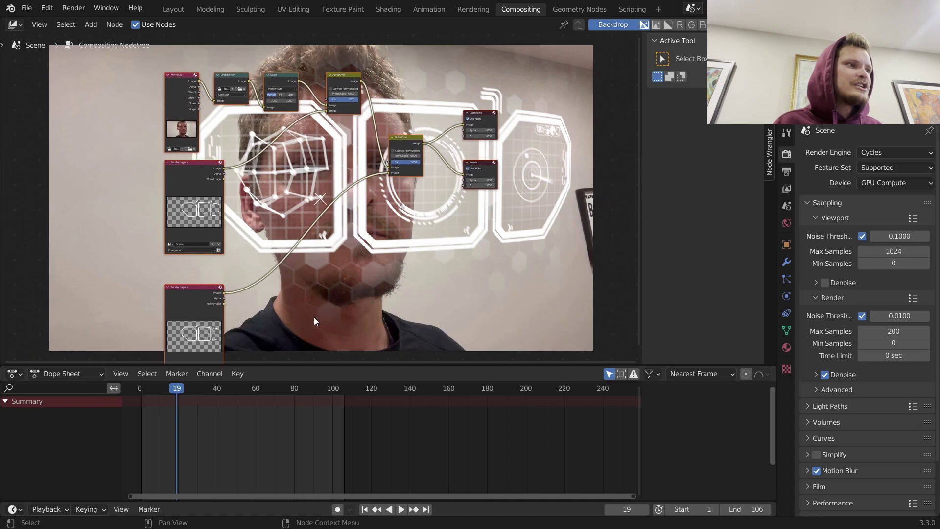
Step: Delete the lower Render Layers node and dissolve the second Alpha Over node so the first one feeds the outputs
left_click(210, 311)
key("x")
middle_click_drag(408, 199, 412, 241)
left_click_drag(398, 187, 399, 187)
key("ctrl+x")
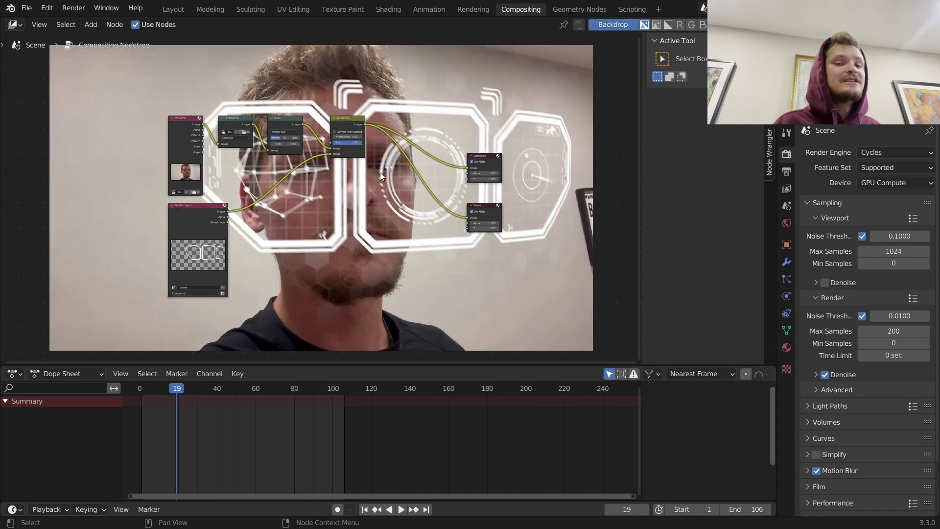
Step: Dissolve the undistortion and Scale nodes so the Movie Clip image feeds directly into Alpha Over
scroll(289, 155, "up", 2)
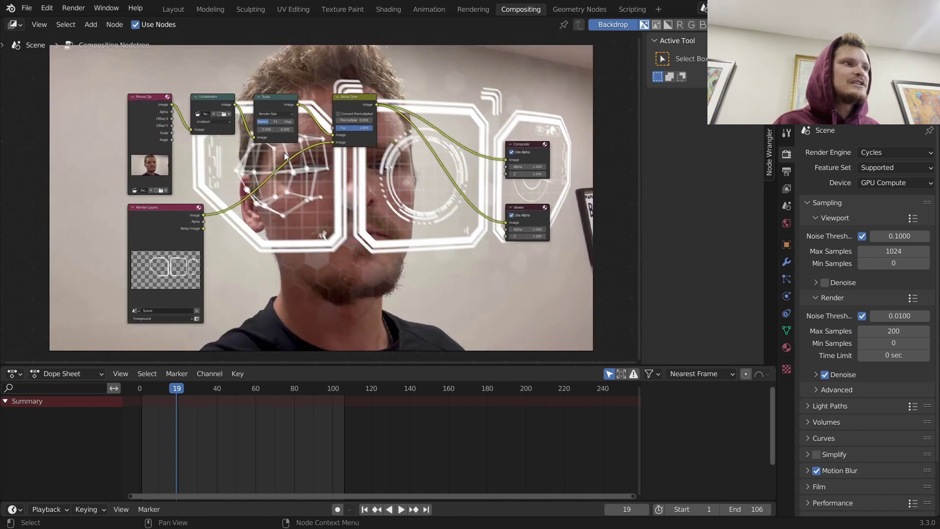
left_click_drag(384, 121, 384, 121)
left_click_drag(239, 158, 284, 110)
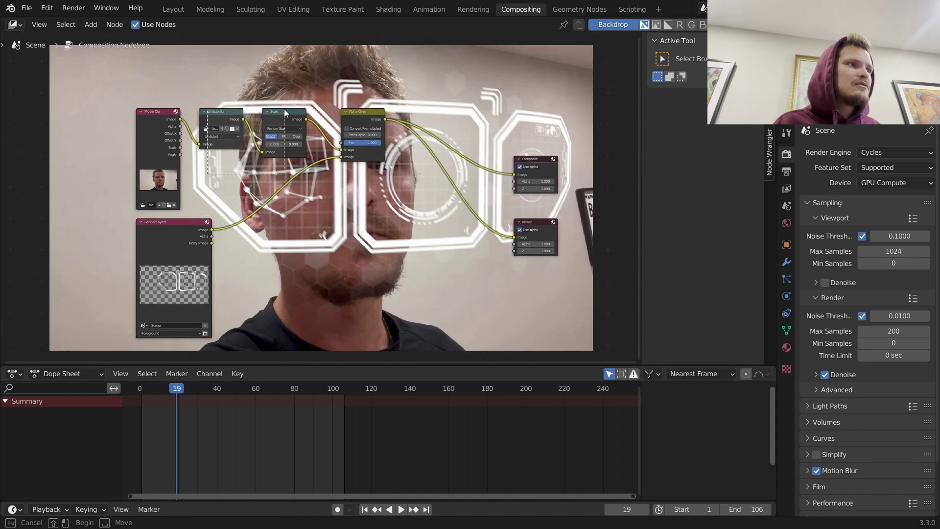
key("ctrl+x")
left_click(160, 129)
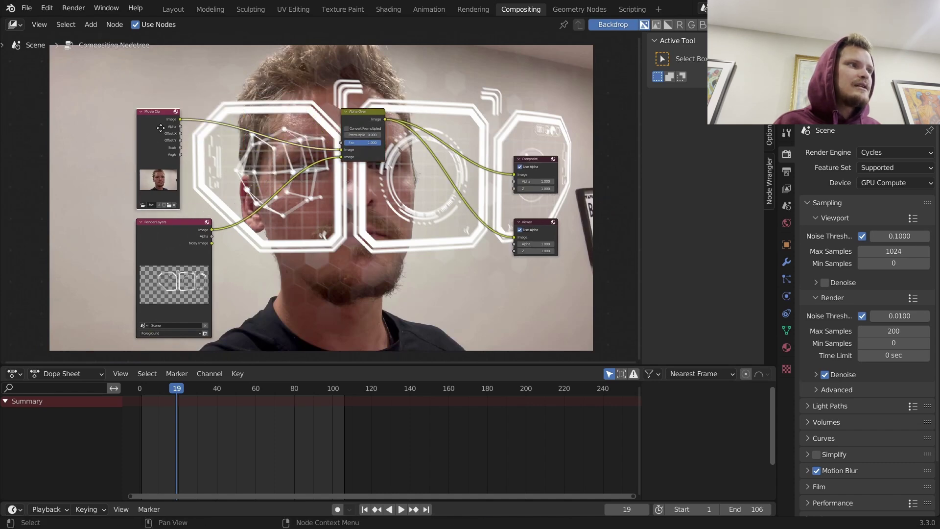
Step: Reposition the Movie Clip node, and preview the Movie Clip, Render Layers and Alpha Over outputs in turn in the backdrop
left_click_drag(160, 129, 187, 107)
scroll(194, 116, "up", 6)
middle_click_drag(194, 115, 279, 151)
left_click_drag(194, 76, 174, 74)
left_click(174, 74, "ctrl+shift")
middle_click_drag(153, 244, 180, 150)
left_click(231, 184, "ctrl+shift")
middle_click_drag(231, 183, 109, 274)
left_click(414, 94, "ctrl+shift")
Step: Move the Movie Clip and Render Layers nodes farther from Alpha Over and enlarge the backdrop image
key("v")
key("v")
middle_click_drag(367, 140, 503, 100)
left_click_drag(122, 279, 288, 111)
key("g")
left_click(122, 126)
middle_click_drag(416, 102, 385, 121)
scroll(385, 122, "up", 2)
key("alt+v")
key("alt+v")
key("alt+v")
middle_click_drag(265, 115, 347, 125)
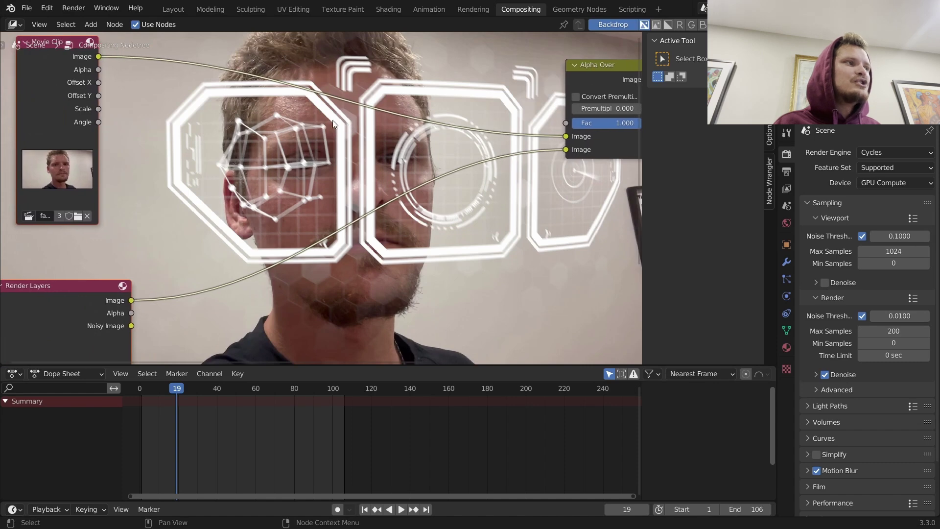
Step: Insert a Mix node between Render Layers and Alpha Over and set its blend mode to Multiply
middle_click_drag(278, 205, 241, 130)
key("shift+a")
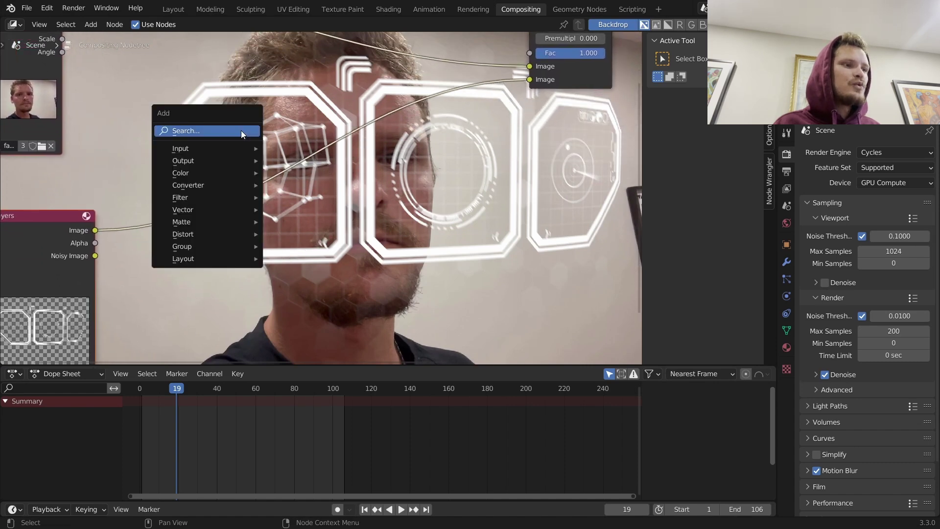
type("m")
key("Return")
left_click(339, 185)
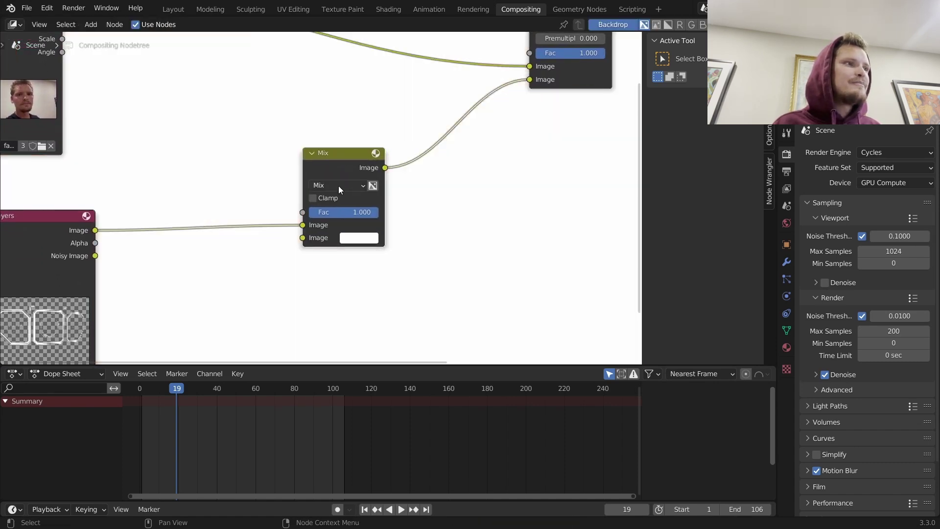
left_click(339, 185)
left_click(335, 234)
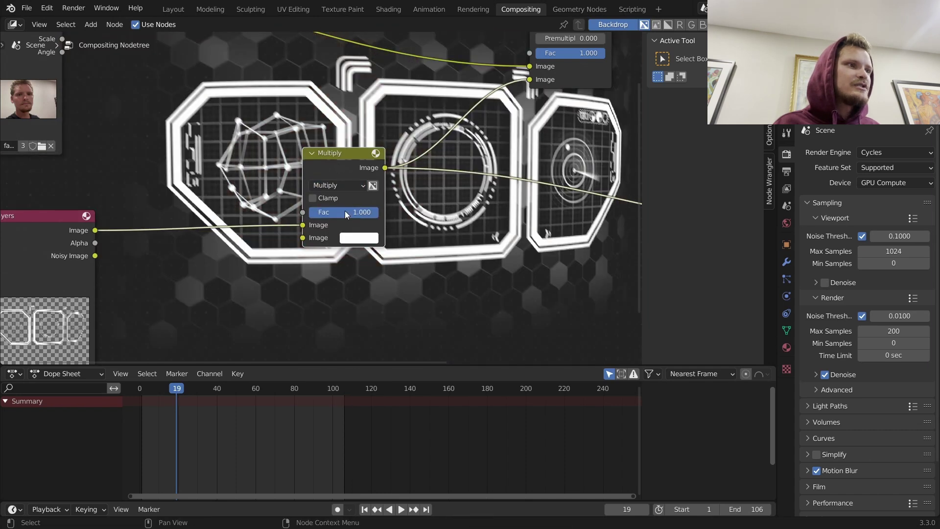
Step: Tint the hologram by setting the Multiply node's second color to light cyan, hue about 0.47, and preview the Alpha Over composite
middle_click_drag(345, 210, 280, 175)
left_click(294, 203)
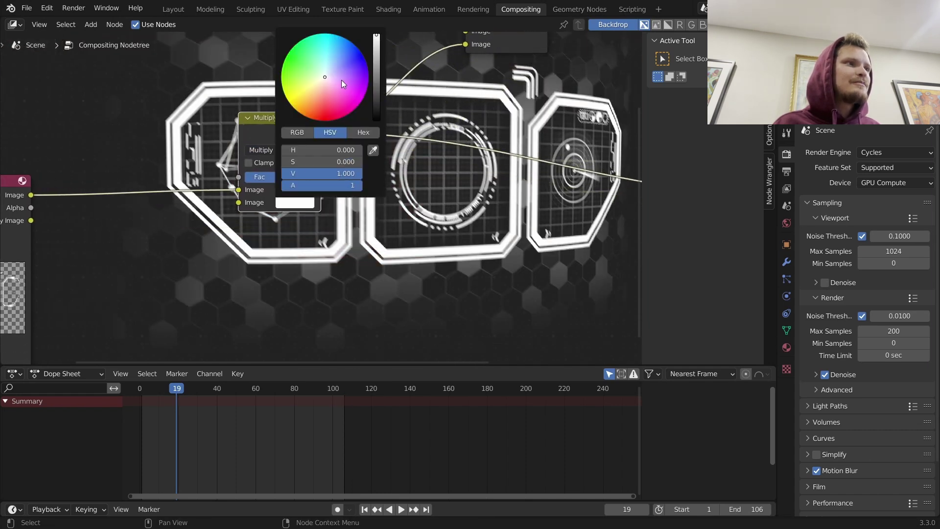
left_click(294, 203)
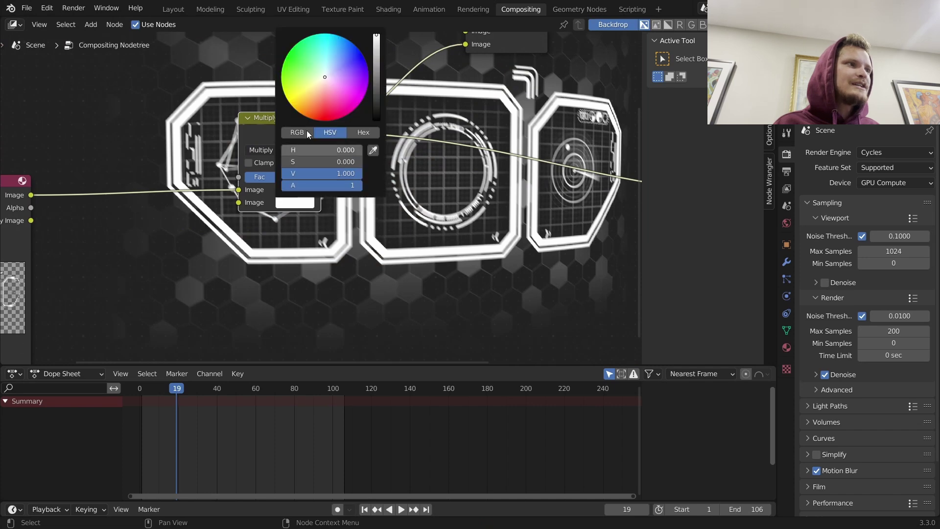
left_click(316, 62)
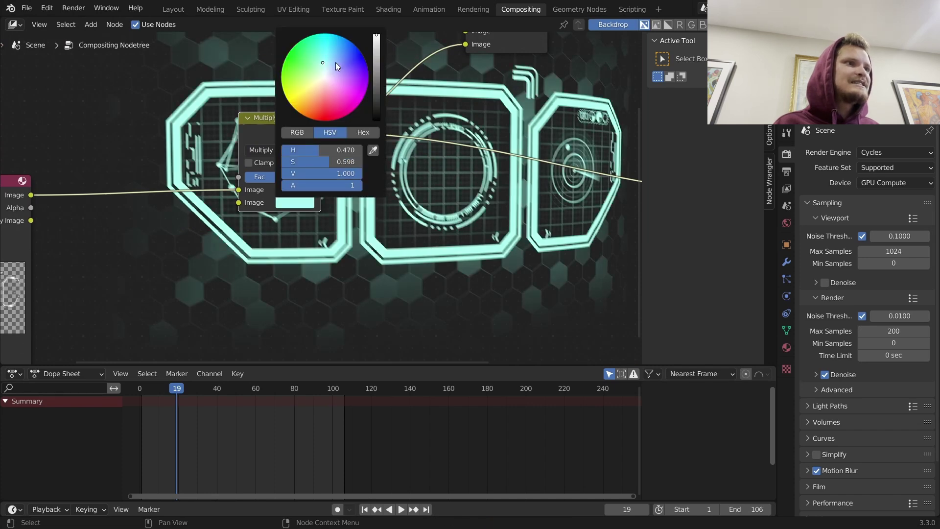
middle_click_drag(456, 125, 165, 250)
left_click(237, 111, "ctrl+shift")
middle_click_drag(153, 180, 333, 102)
middle_click_drag(227, 179, 346, 171)
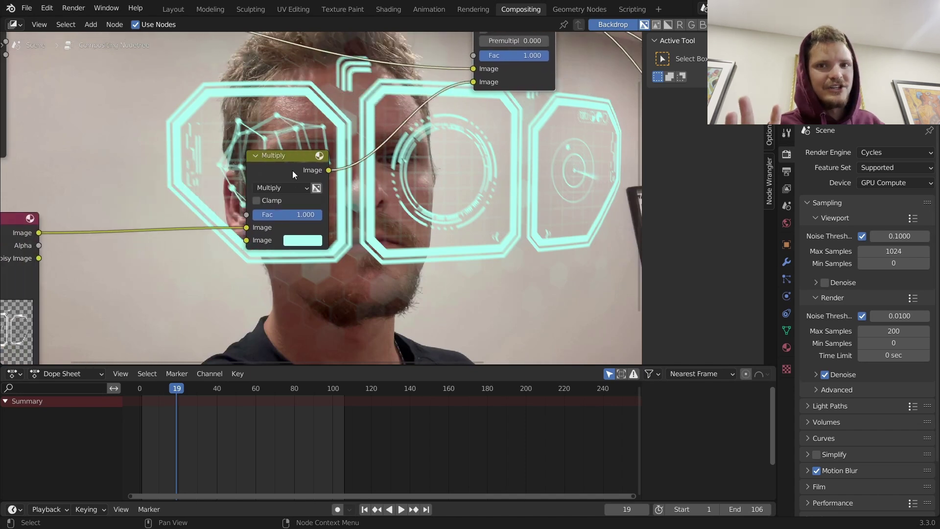
Step: Insert a Glare node between Render Layers and Multiply, and preview its output in the backdrop
middle_click_drag(191, 144, 354, 151)
key("shift+a")
left_click(349, 152)
type("bl")
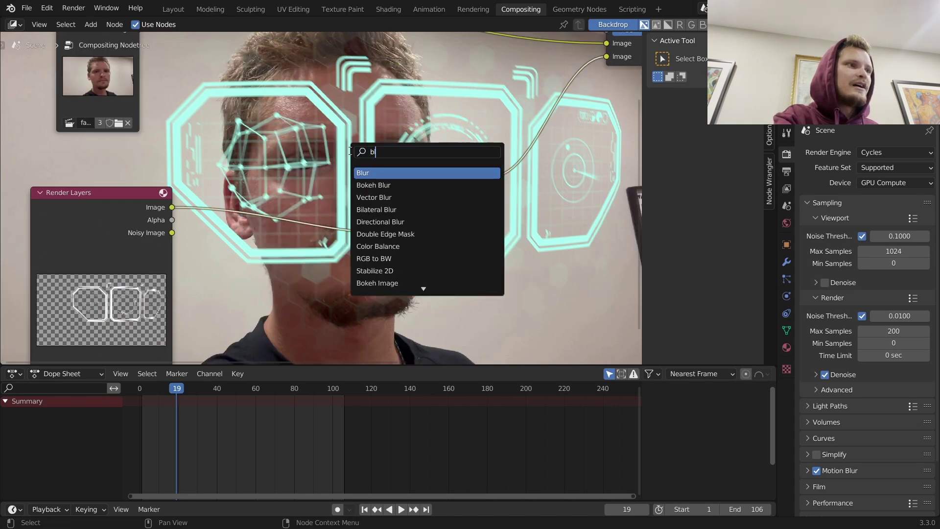
key("BackSpace")
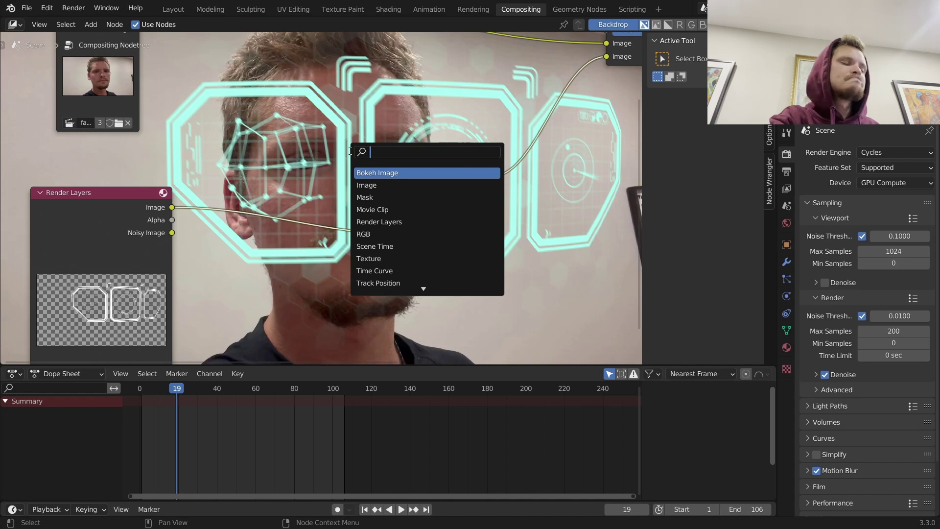
type("glar")
key("Return")
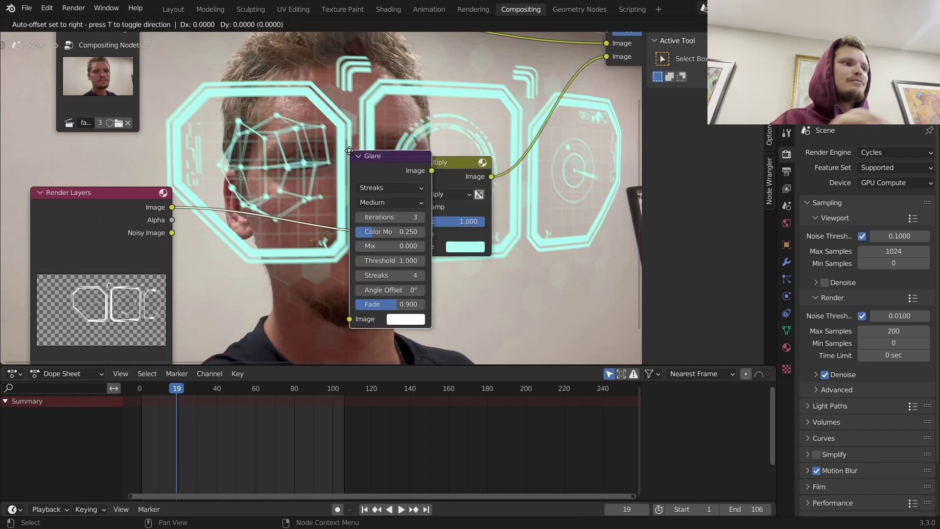
left_click(316, 195)
middle_click_drag(316, 196, 253, 167)
left_click_drag(237, 150, 197, 189)
Step: Set the Glare node's Threshold to 0.620, muting and unmuting the node to compare the glow
key("m")
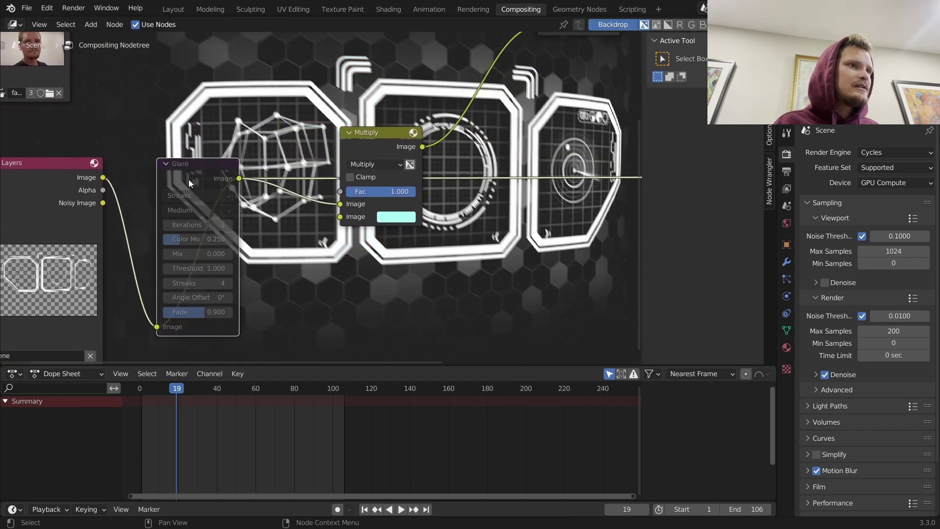
key("m")
left_click_drag(214, 269, 209, 269, "shift")
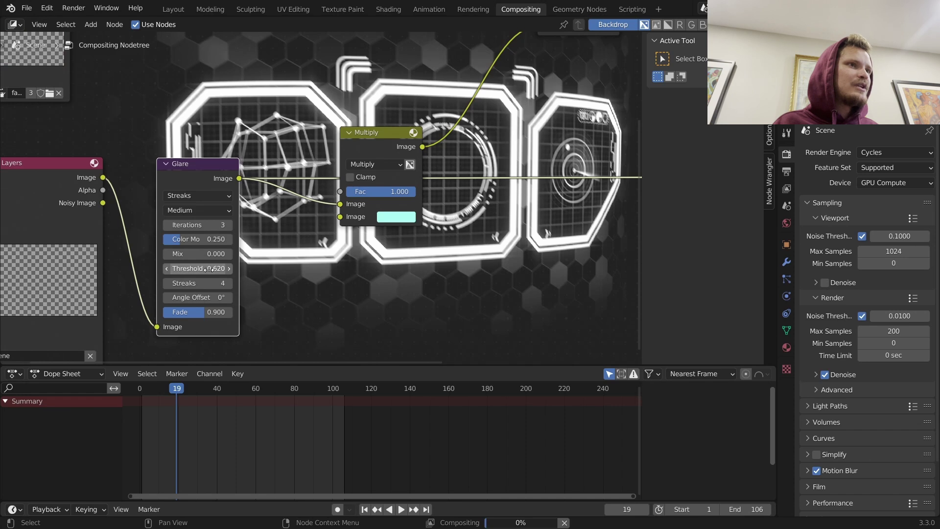
key("m")
key("m")
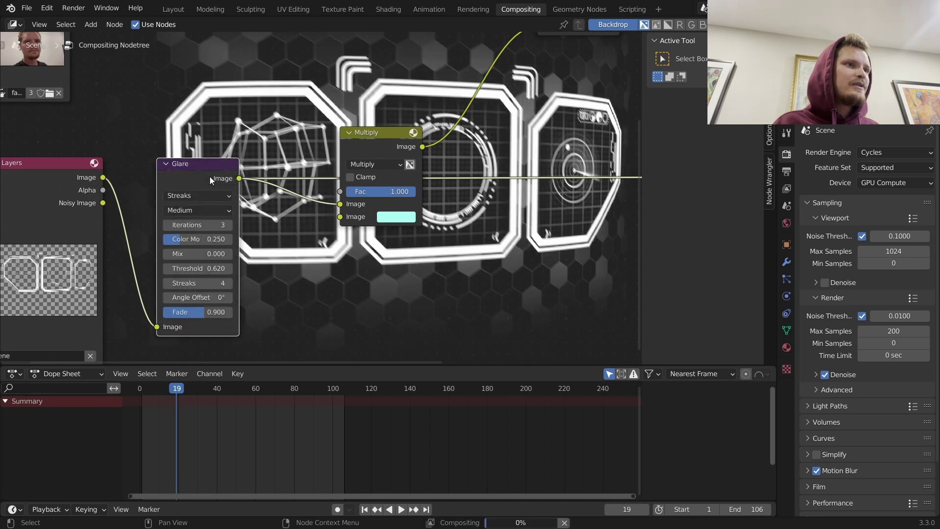
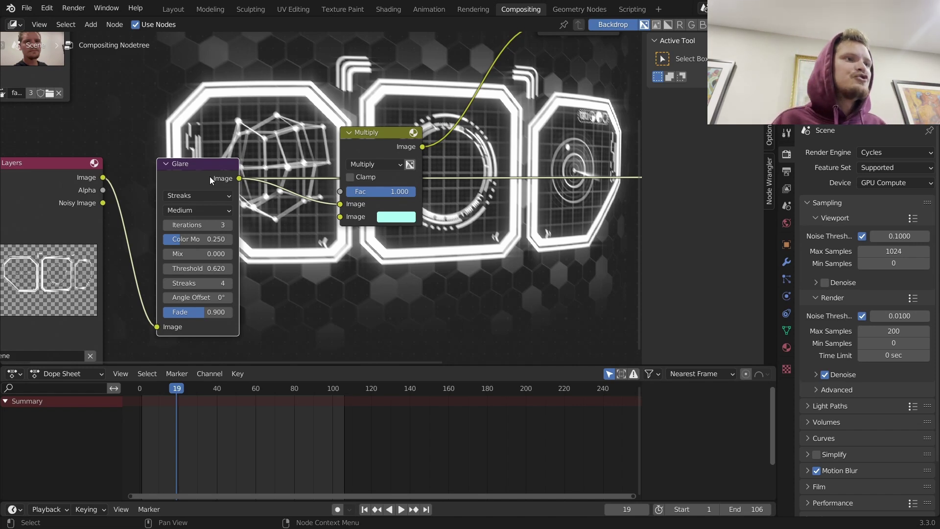
Step: Move the Multiply node closer to the Glare node and preview its tinted output in the backdrop
left_click_drag(380, 146, 361, 135)
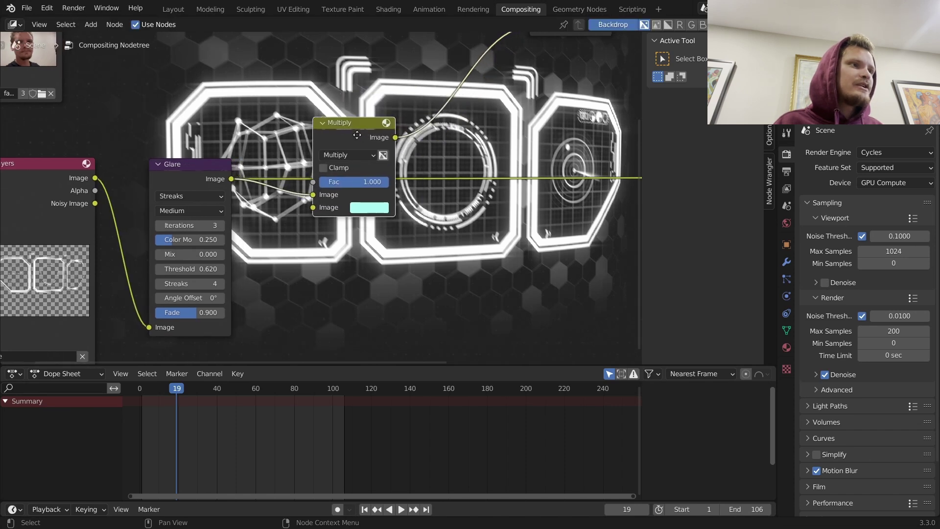
middle_click_drag(361, 134, 329, 135)
left_click(328, 134, "ctrl+shift")
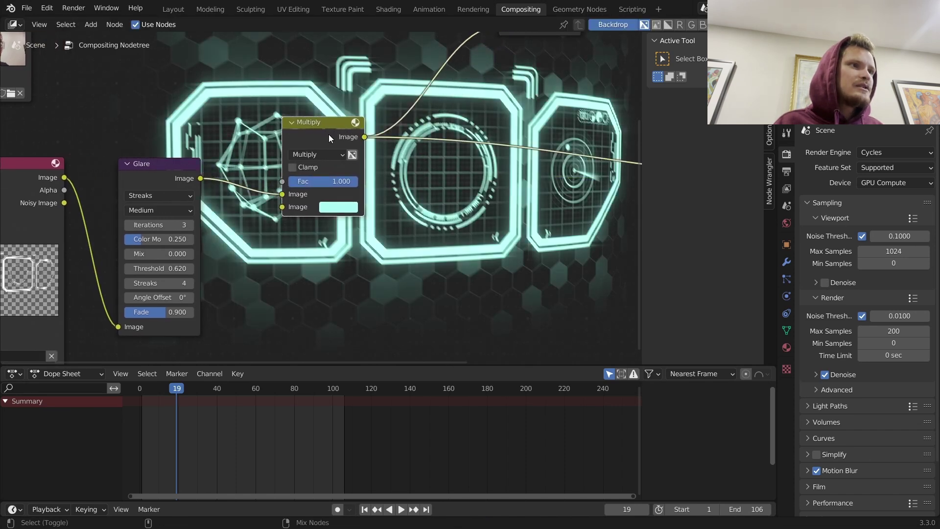
Step: Set the saturation of the Multiply node's second color to 0.359 and move the node farther from Glare
left_click(338, 206)
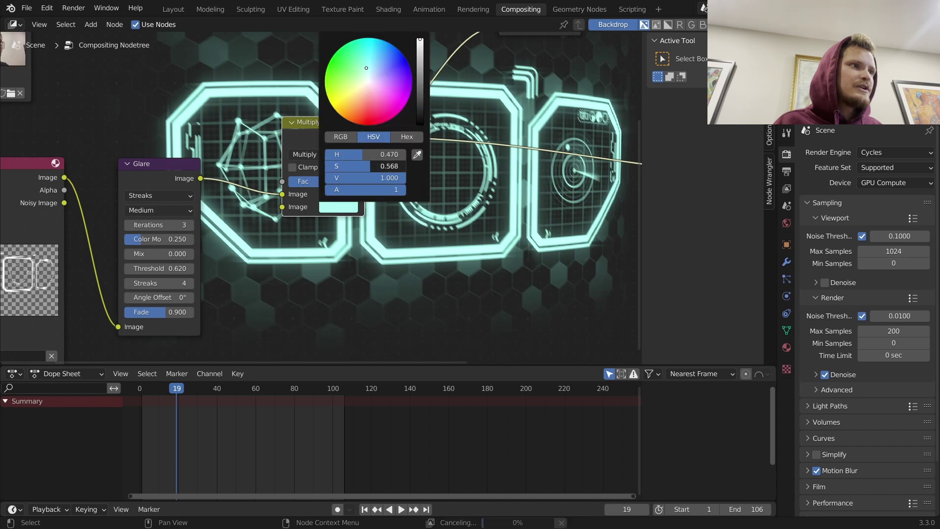
left_click_drag(371, 167, 353, 166)
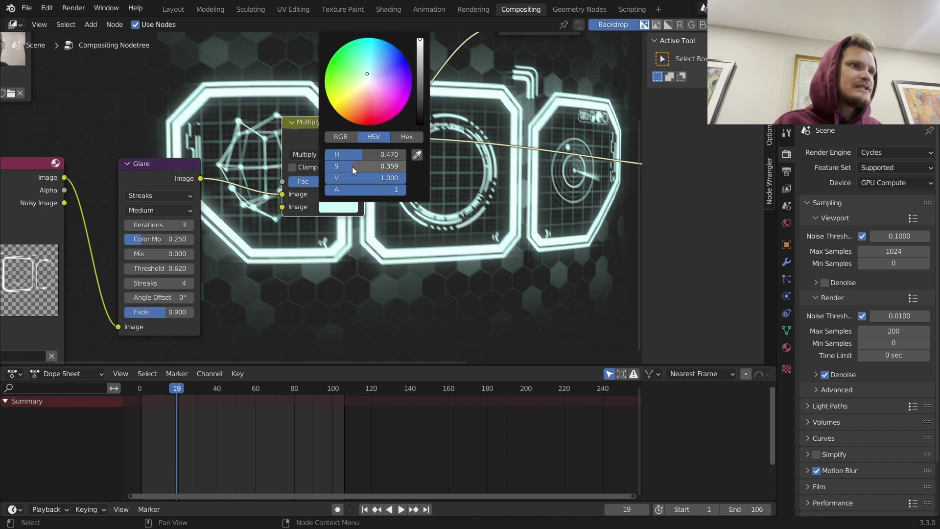
left_click_drag(301, 123, 386, 138)
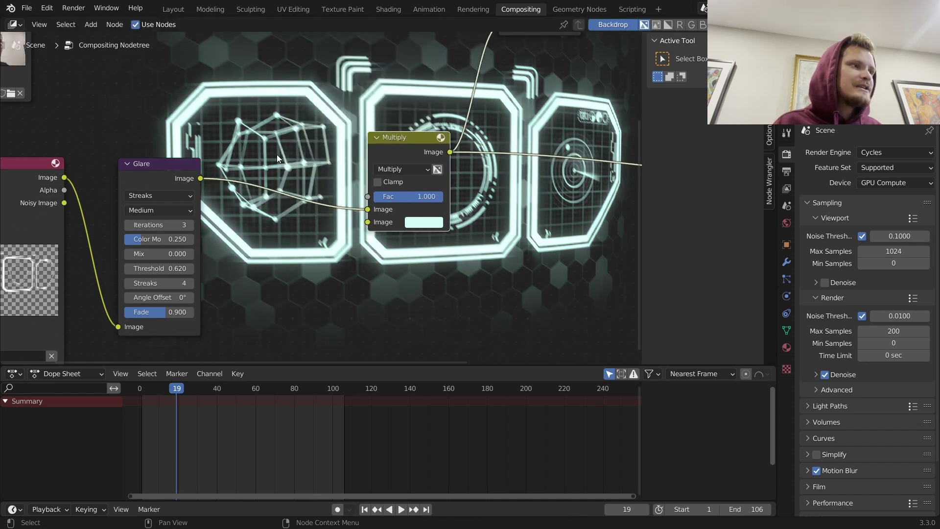
Step: Add a Directional Blur node below the Glare-Multiply link, feed it the Render Layers image, and preview its output in the backdrop
middle_click_drag(279, 154, 349, 152)
key("shift+a")
left_click(323, 133)
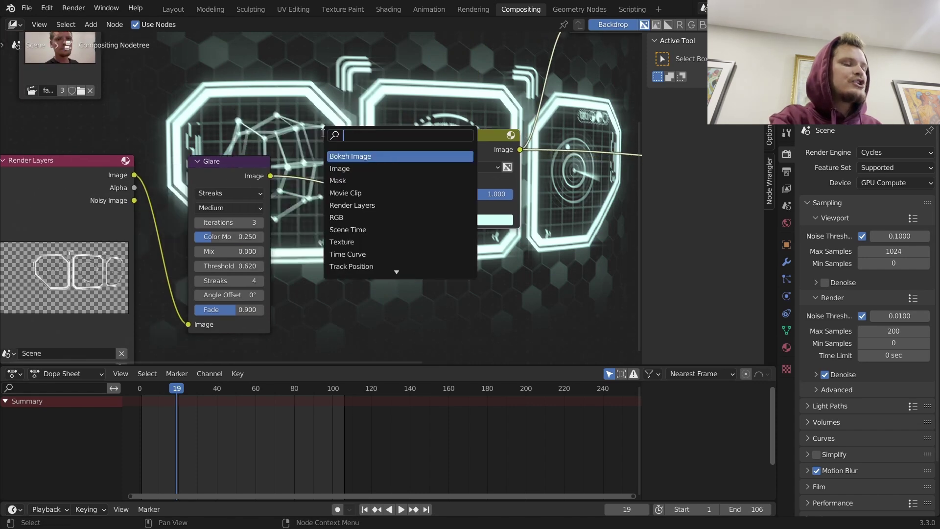
type("direc")
key("Return")
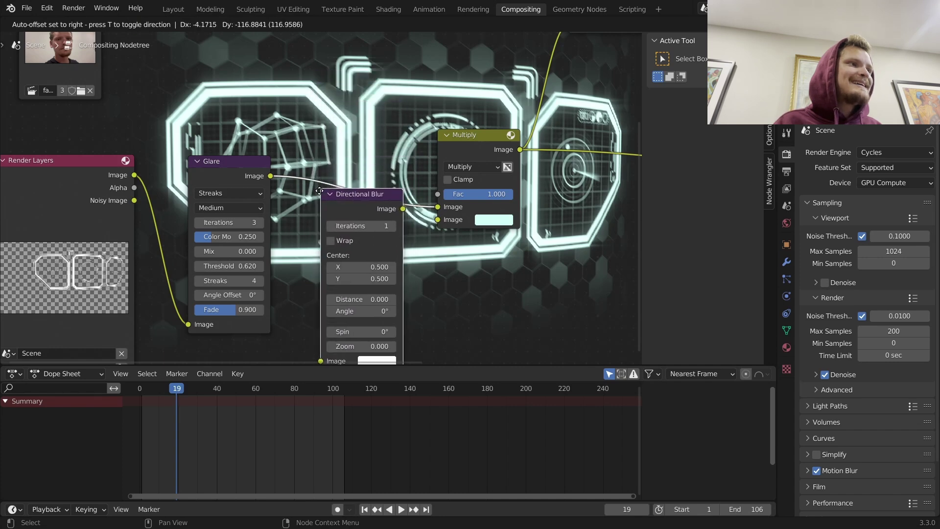
left_click(310, 197)
right_click_drag(119, 166, 358, 235, "alt")
left_click(358, 222, "ctrl+shift")
middle_click_drag(356, 221, 336, 160)
Step: Set the Directional Blur node's Distance to 0.040, Angle to 90°, and Iterations to 4
left_click_drag(353, 256, 360, 256)
left_click(353, 271)
key("Return")
scroll(450, 258, "down", 1)
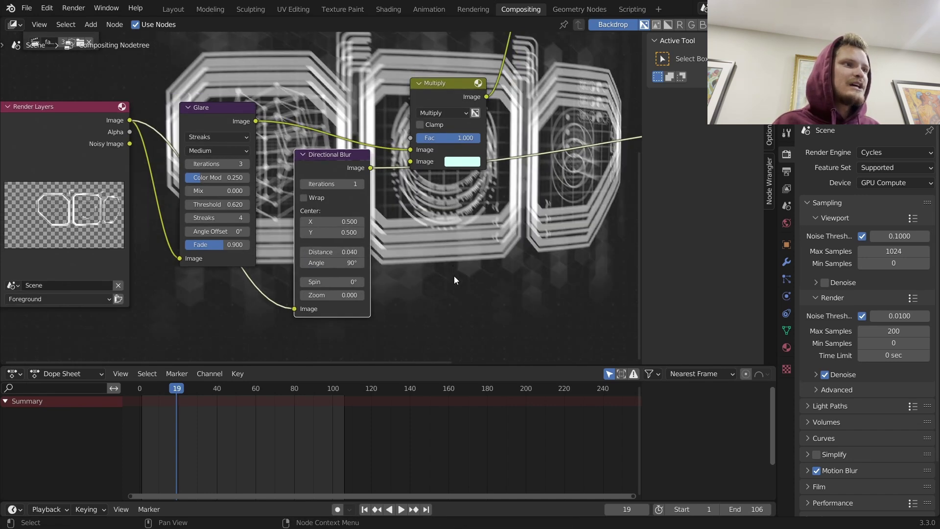
left_click(362, 184)
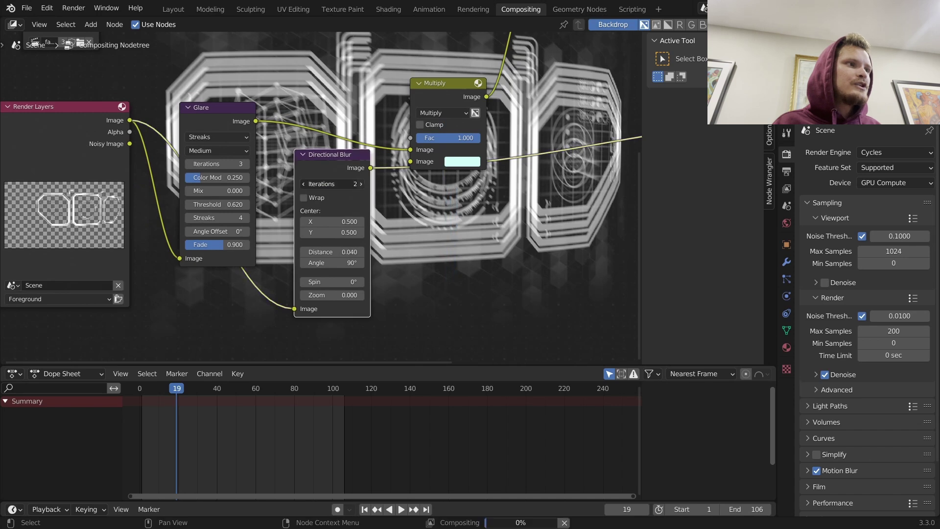
left_click(362, 184)
left_click(362, 184)
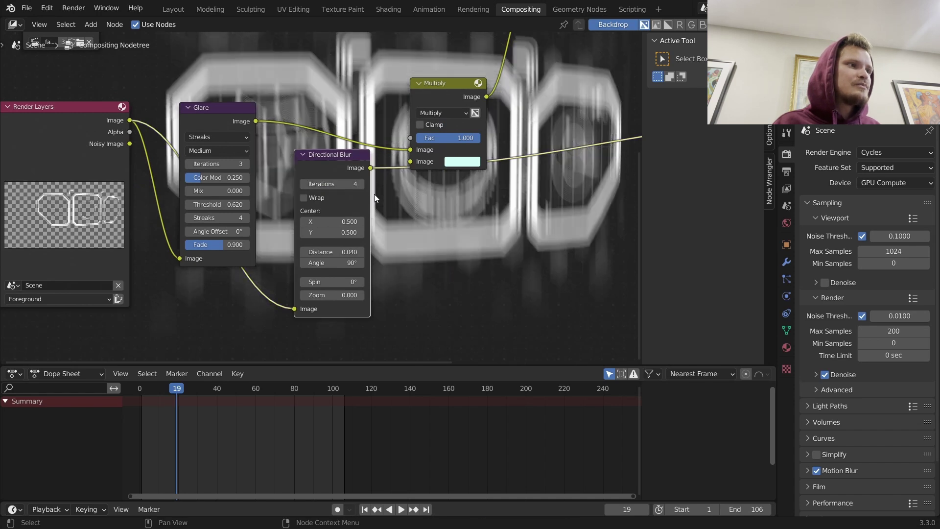
Step: Try a Distance of -0.040 on Directional Blur, undo it, and move the node lower beside Glare
key("minus")
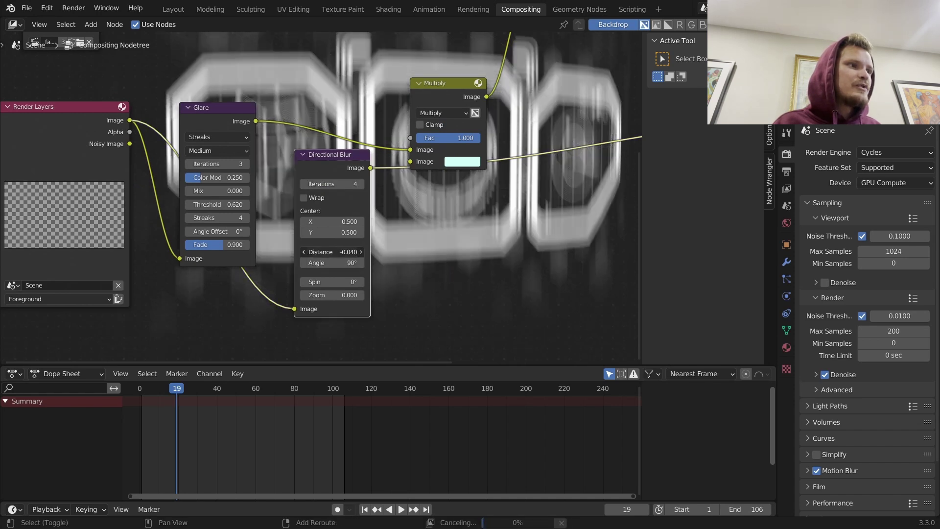
key("ctrl+z")
left_click_drag(346, 162, 316, 203)
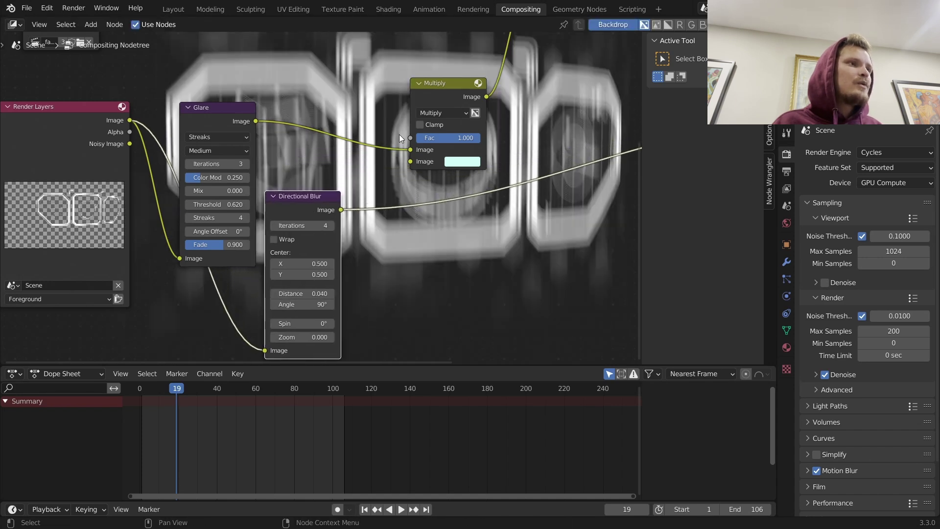
Step: Duplicate Multiply as an Add node combining Glare and Directional Blur ahead of the tint, and preview the sum in the backdrop
middle_click_drag(399, 145, 407, 158)
left_click(454, 112)
key("shift+d")
left_click(393, 121)
left_click(388, 133)
left_click(392, 230)
left_click_drag(347, 221, 358, 183)
left_click(372, 113, "ctrl+shift")
Step: Set the Directional Blur node's Distance to -0.04 so the blur extends in the opposite direction
middle_click_drag(372, 114, 304, 53)
left_click(245, 246)
type("-0.04")
key("Return")
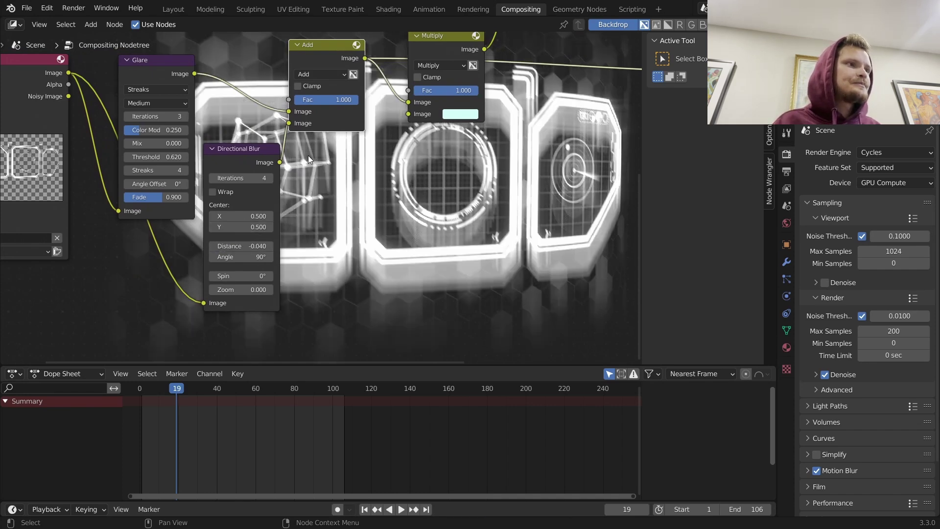
Step: Lower the Add node's Fac to 0.327 to soften the blur's contribution
middle_click_drag(309, 161, 370, 178)
left_click_drag(386, 116, 356, 117)
middle_click_drag(405, 124, 282, 78)
left_click_drag(254, 71, 271, 72)
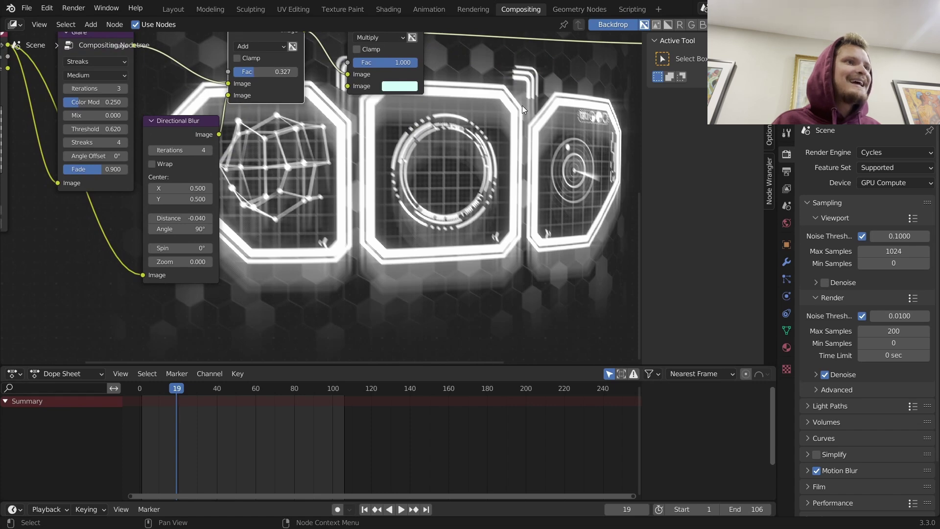
middle_click_drag(387, 123, 377, 184)
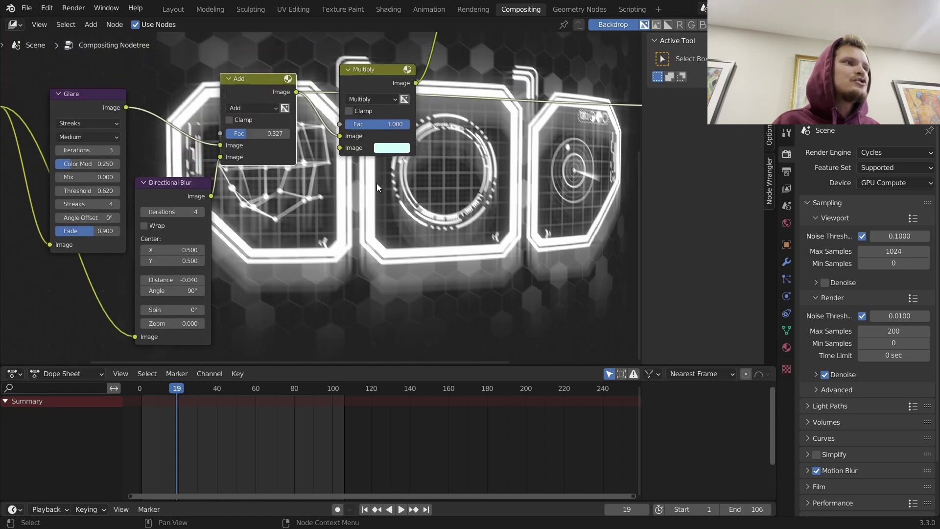
Step: Preview the tinted Multiply output and the Alpha Over composite over the face footage in the backdrop
left_click(392, 67)
middle_click_drag(392, 67, 218, 215)
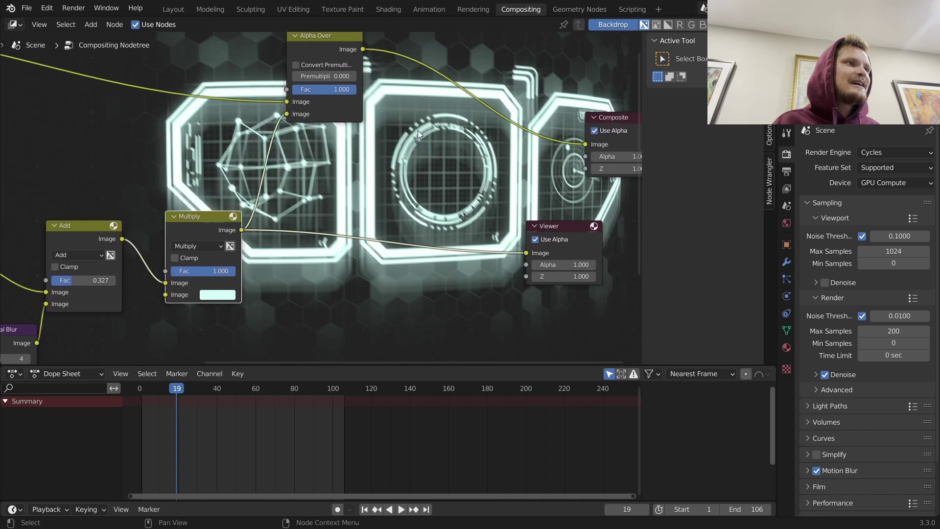
left_click(342, 51, "ctrl+shift")
middle_click_drag(429, 185, 458, 134)
key("alt+v")
key("alt+v")
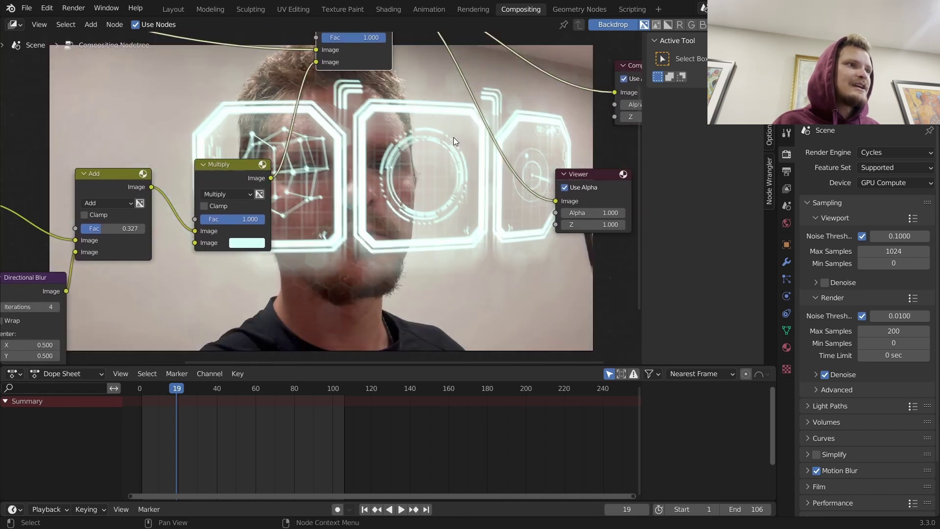
Step: Add a shared reroute on the Alpha Over output links to Composite and Viewer, and reposition the Alpha Over node
middle_click_drag(307, 152, 268, 146)
key("shift+a")
middle_click_drag(404, 102, 402, 184)
right_click_drag(421, 169, 424, 84, "shift")
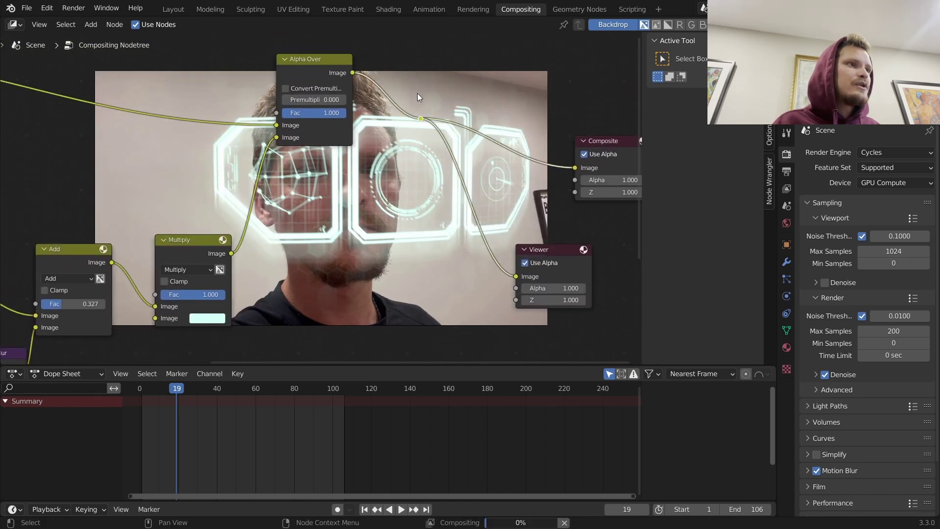
middle_click_drag(368, 144, 387, 101)
left_click_drag(346, 37, 375, 54)
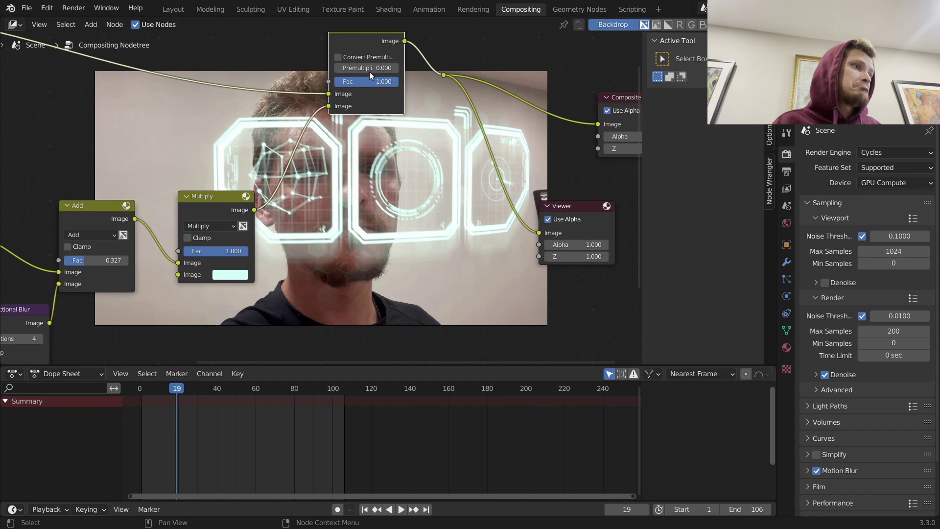
Step: Try a Lens Distortion node with Projector enabled between Multiply and Alpha Over, and delete it with its links kept connected
middle_click_drag(341, 147, 424, 111)
key("shift+a")
left_click(341, 119)
type("lens")
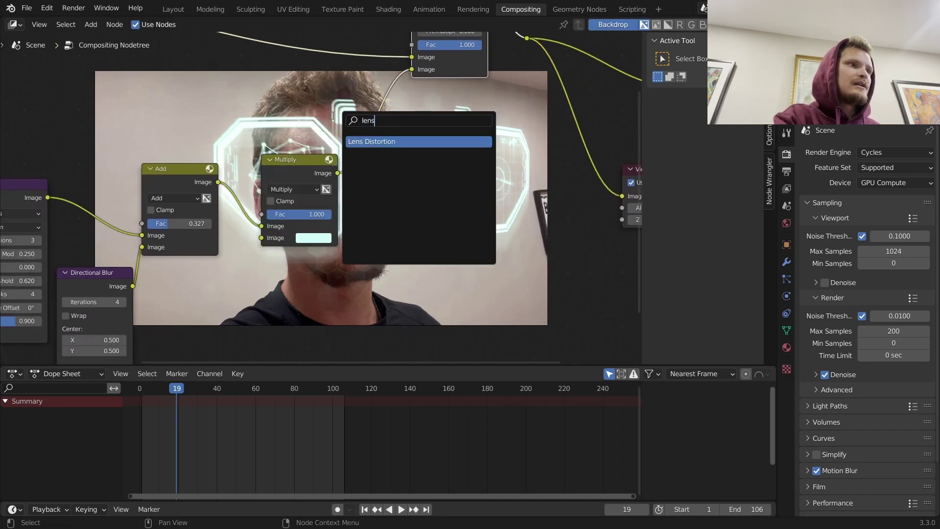
key("Return")
left_click(371, 115)
left_click(429, 215)
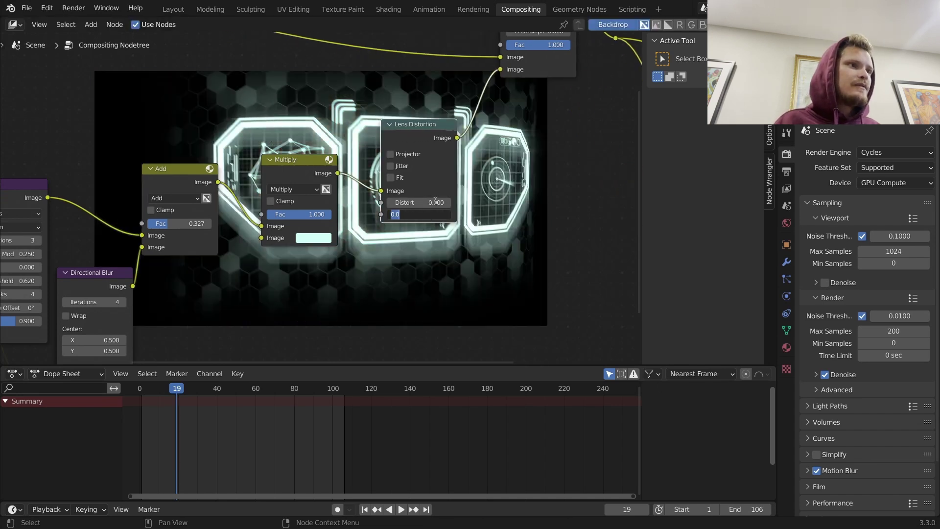
key("Return")
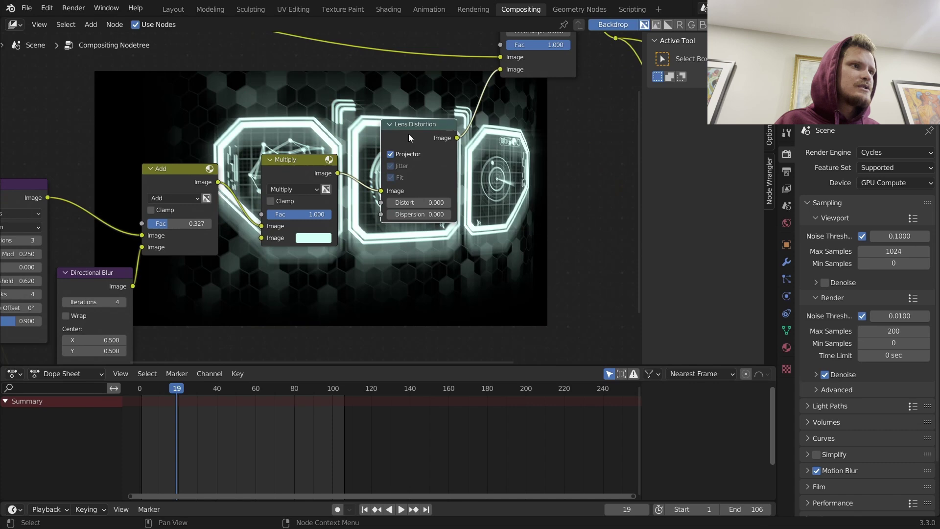
key("ctrl+x")
Step: Insert a Lens Distortion node between Alpha Over and the reroute
middle_click_drag(409, 132, 327, 213)
left_click_drag(463, 76, 387, 123)
key("shift+a")
left_click(442, 102)
key("shift+a")
left_click(400, 107)
type("lens")
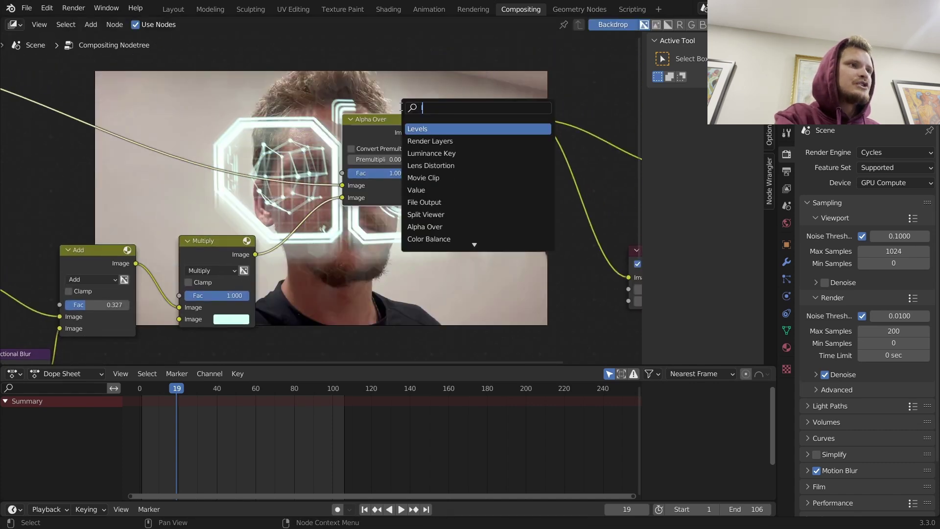
key("Return")
left_click(465, 103)
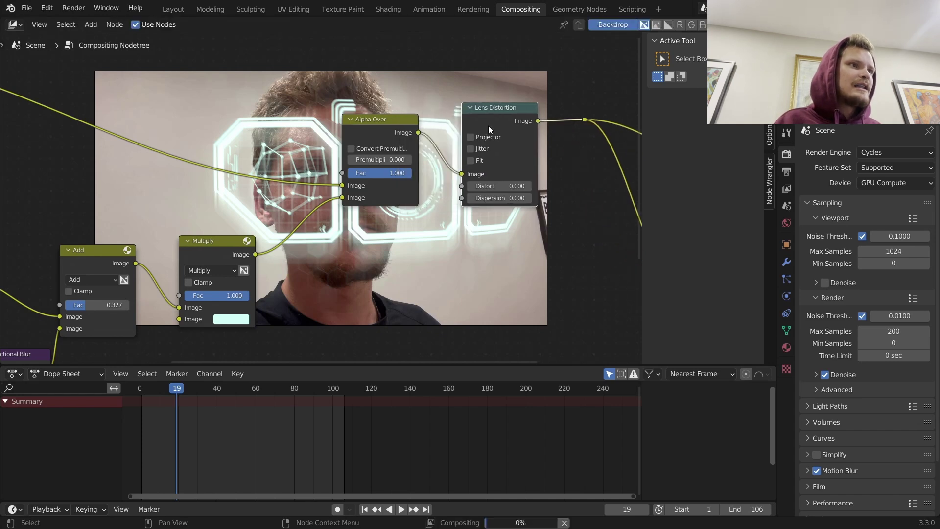
Step: Set the Lens Distortion node's Dispersion to 0.1
scroll(530, 154, "up", 2)
left_click(554, 198)
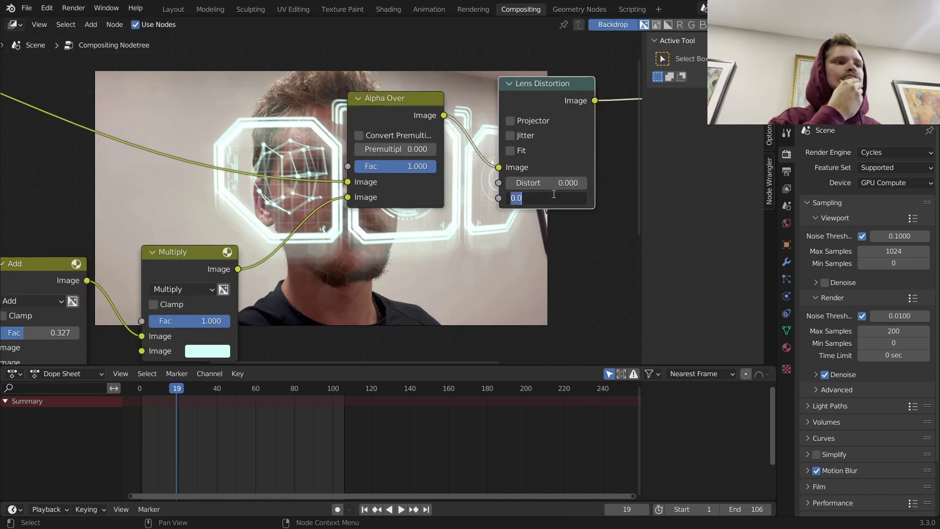
type("0.1")
key("Return")
Step: Compare stronger blur contributions in the composite and set the Add node's Fac to 0.773
middle_click_drag(553, 194, 508, 60)
middle_click_drag(409, 115, 465, 169)
middle_click_drag(362, 191, 505, 143)
middle_click_drag(351, 173, 538, 147)
left_click_drag(353, 197, 364, 198)
middle_click_drag(473, 253, 352, 156)
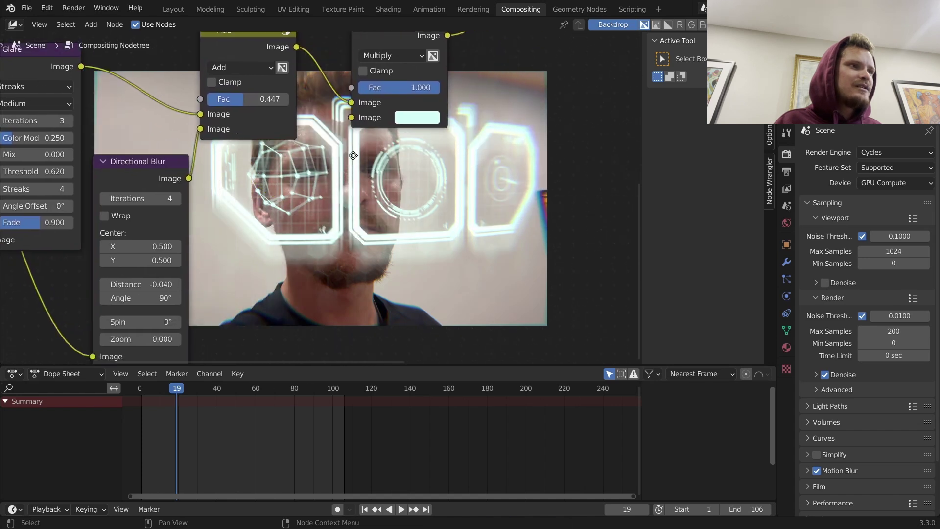
left_click_drag(255, 104, 287, 103)
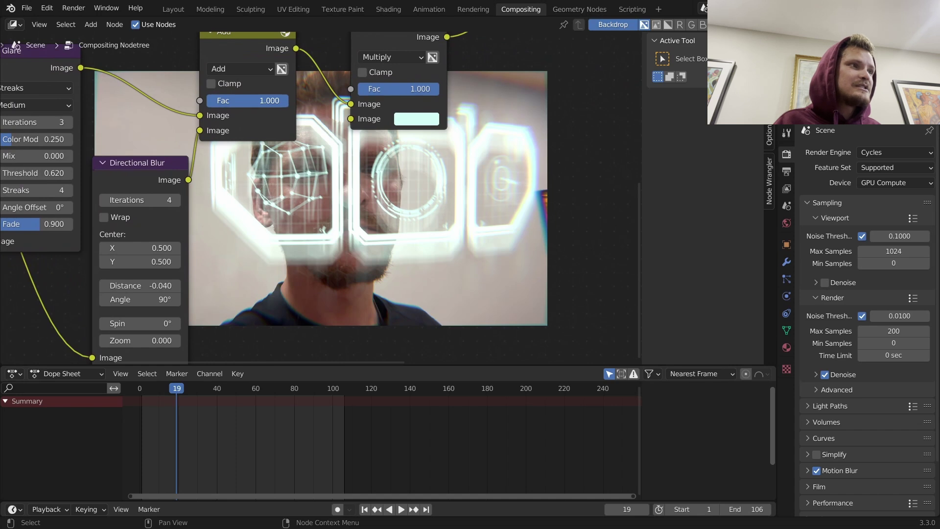
left_click_drag(275, 101, 259, 101)
Step: Set the Directional Blur node's Zoom to 0.1 to spread the hologram's light outward
middle_click_drag(183, 252, 257, 201)
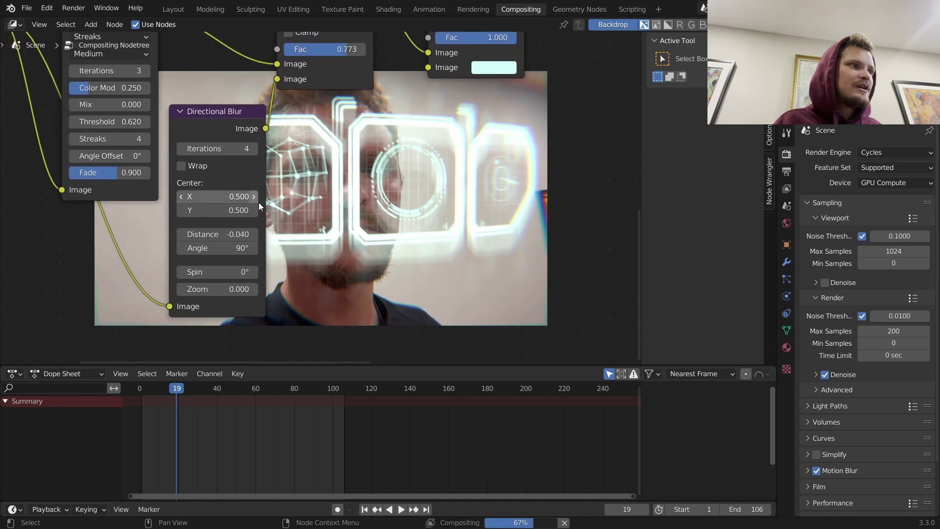
scroll(236, 250, "up", 1)
left_click(195, 304)
type(".")
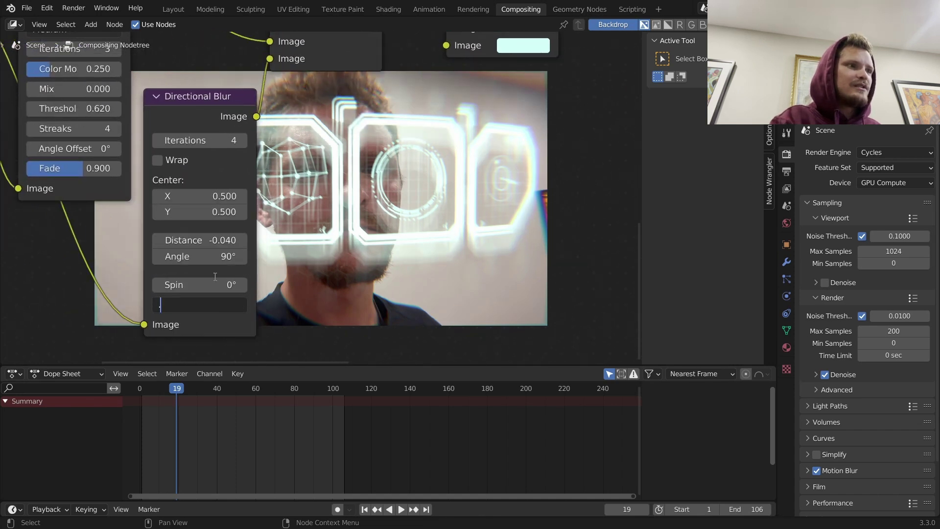
type("1")
key("Return")
middle_click_drag(470, 219, 357, 209)
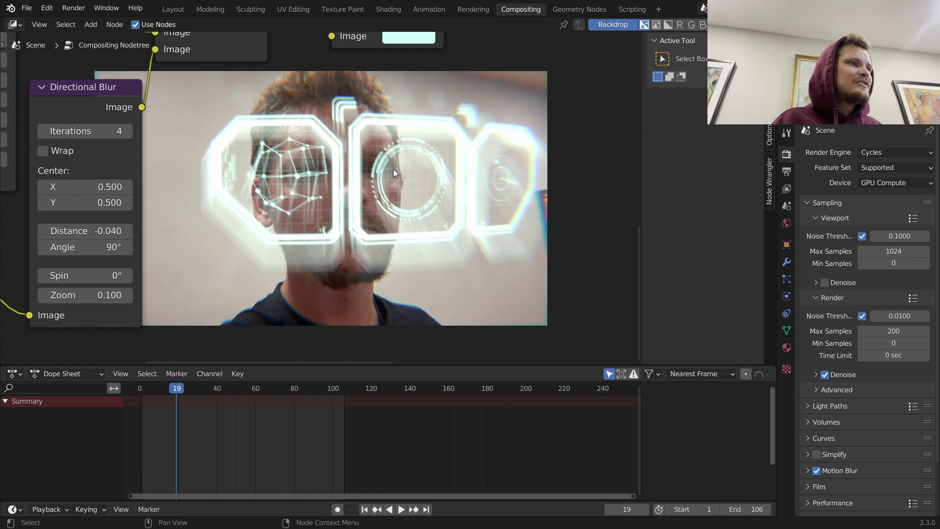
Step: Examine the hologram's light rays in an enlarged backdrop, and undo the annotation stroke drawn over them
scroll(351, 173, "down", 2)
middle_click_drag(413, 170, 384, 195)
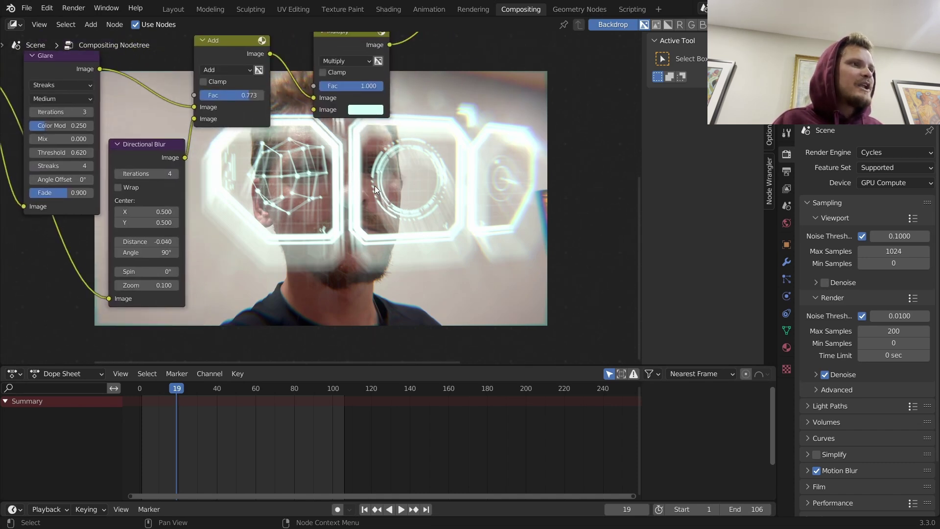
key("alt+v")
key("alt+v")
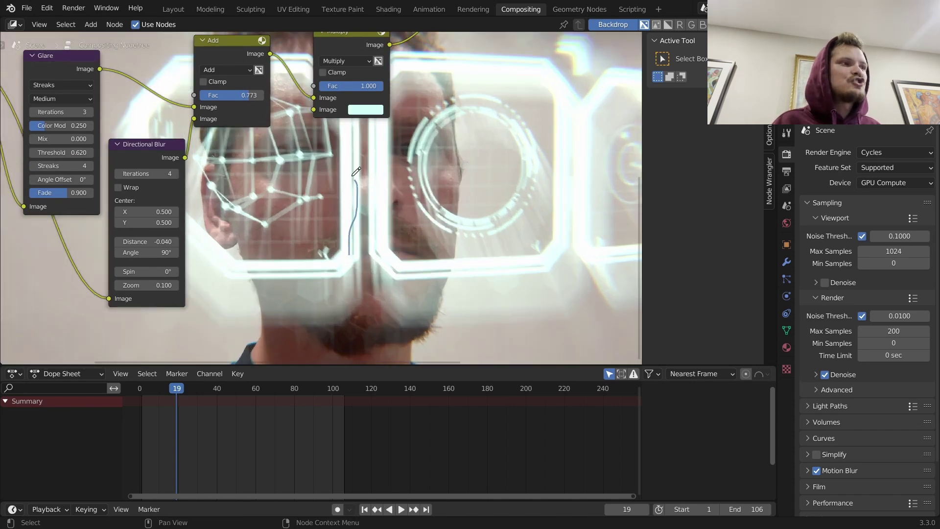
key("ctrl+z")
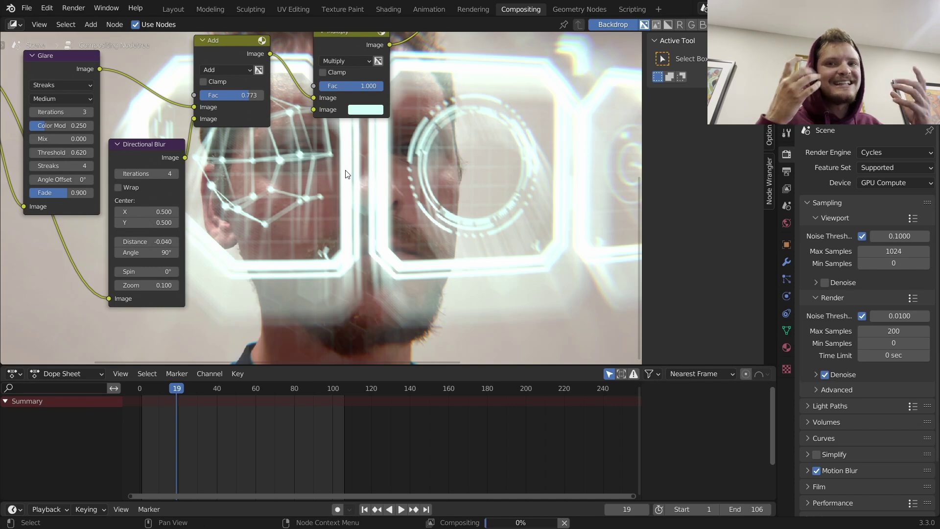
Step: Insert a Displace node between Movie Clip and Alpha Over, and preview the displaced footage in the backdrop
scroll(345, 171, "down", 8)
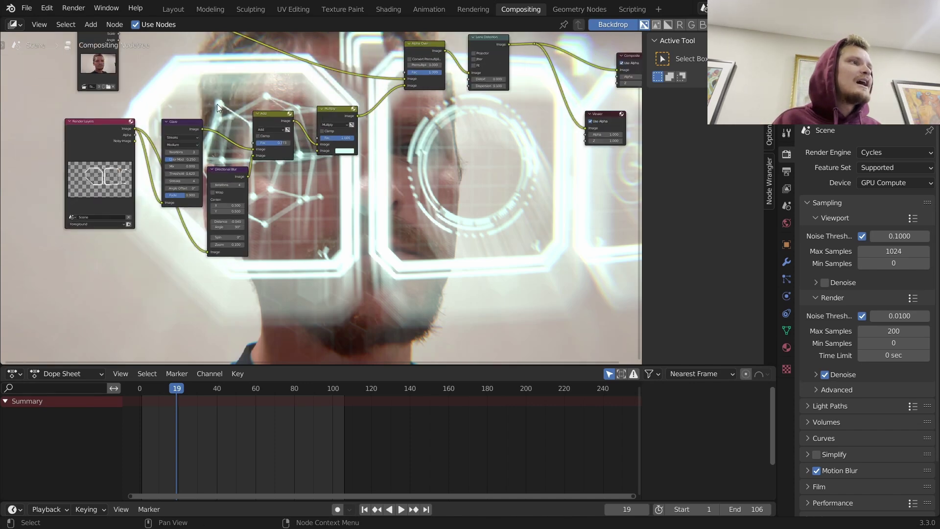
middle_click_drag(219, 105, 314, 172)
key("shift+a")
left_click(311, 103)
type("displace")
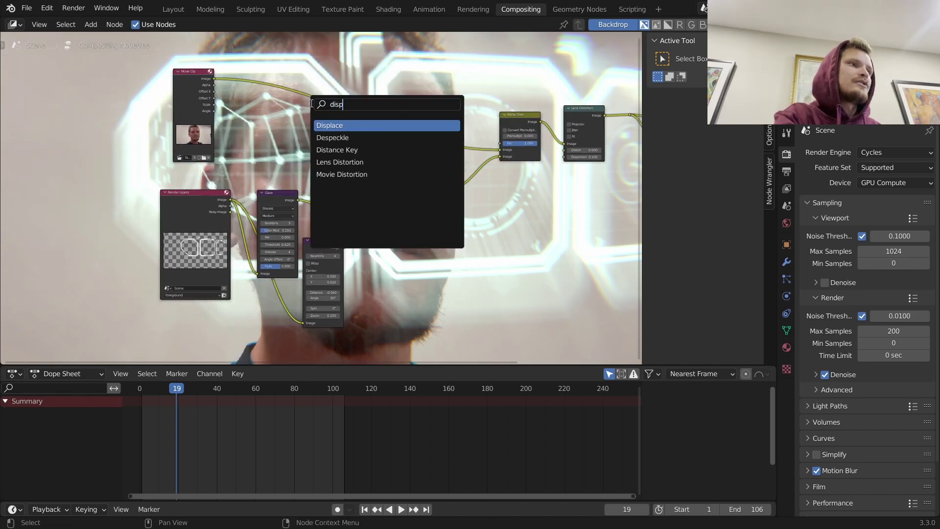
key("Return")
left_click(312, 104)
left_click(315, 112, "ctrl+shift")
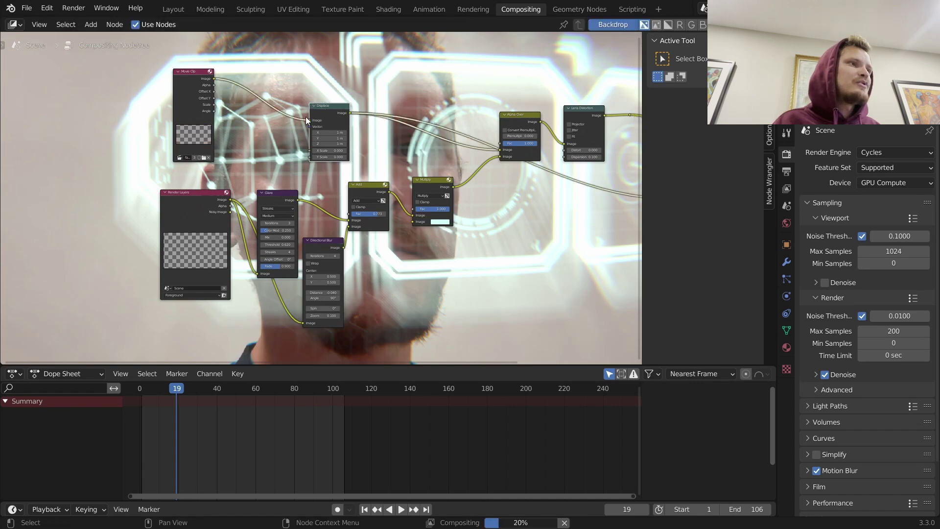
scroll(315, 115, "up", 1, "ctrl")
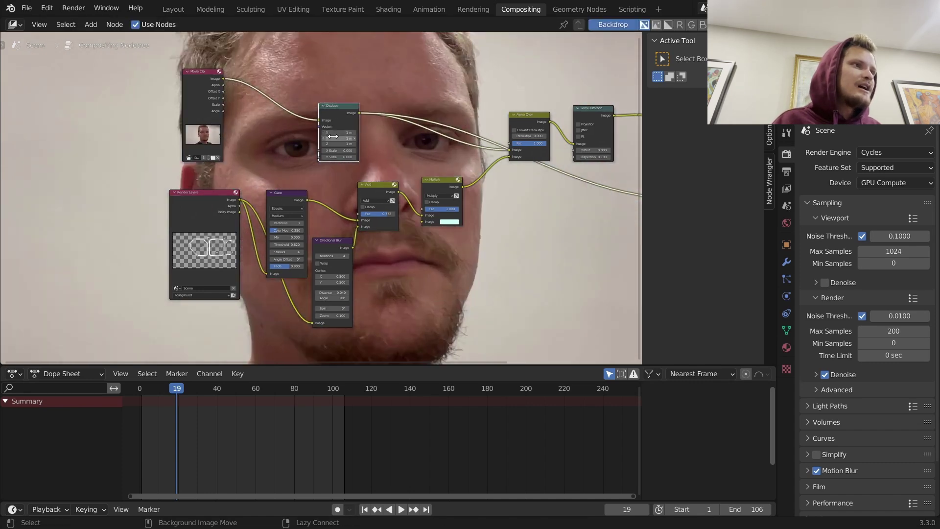
Step: Undo the trial scale values on the Displace node and connect Render Layers' Image output to its X Scale and Y Scale through a reroute
left_click_drag(336, 151, 337, 158)
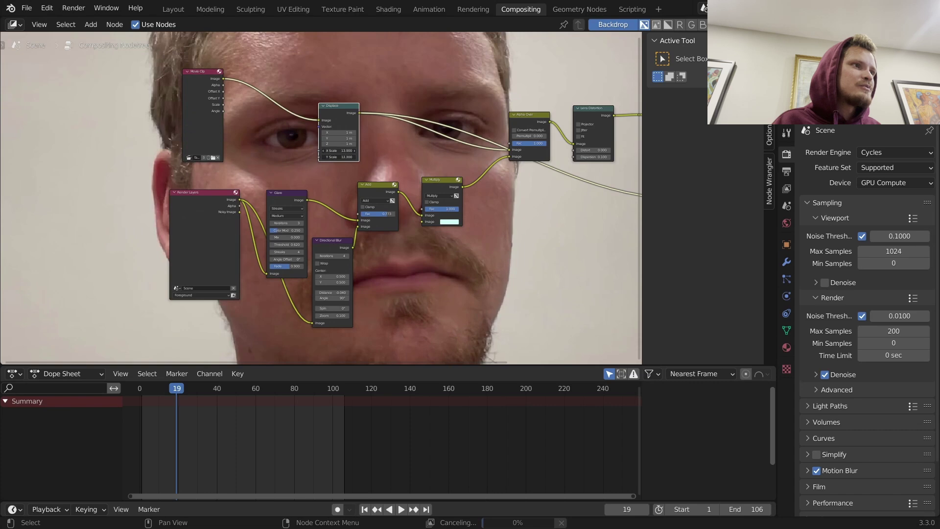
key("ctrl+z")
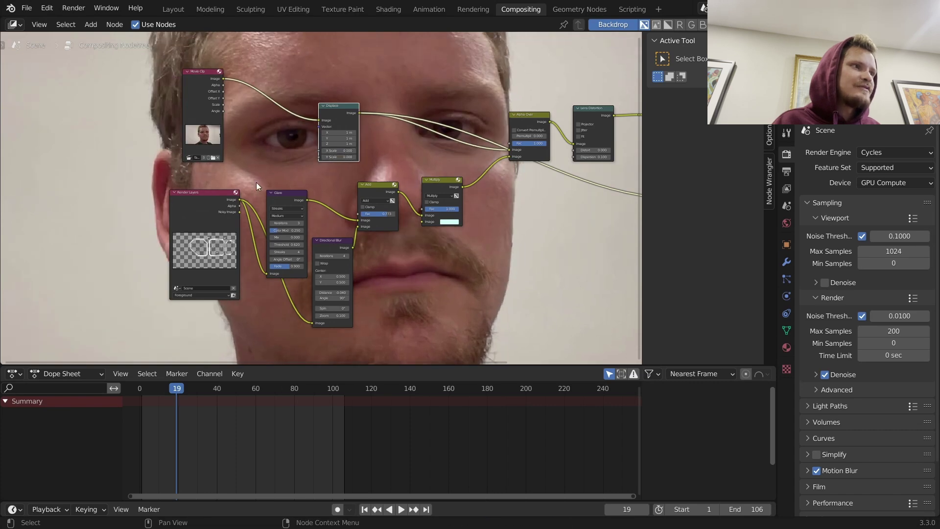
scroll(220, 186, "up", 3)
middle_click_drag(162, 200, 176, 229)
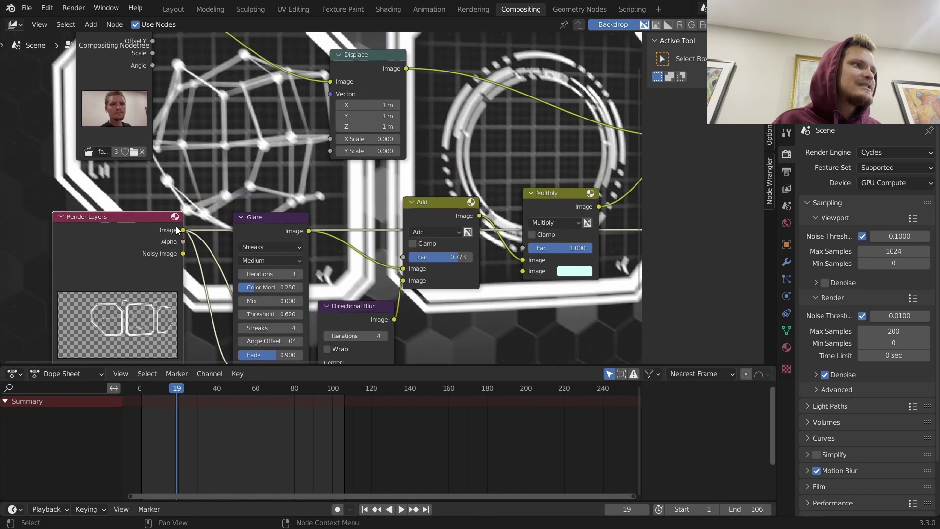
left_click_drag(183, 228, 330, 139)
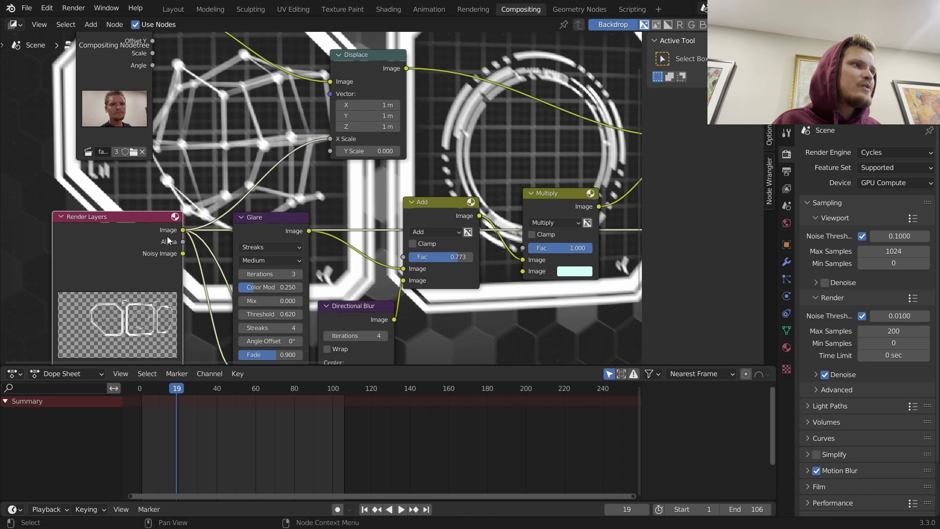
left_click_drag(182, 230, 330, 151)
middle_click_drag(360, 68, 414, 92)
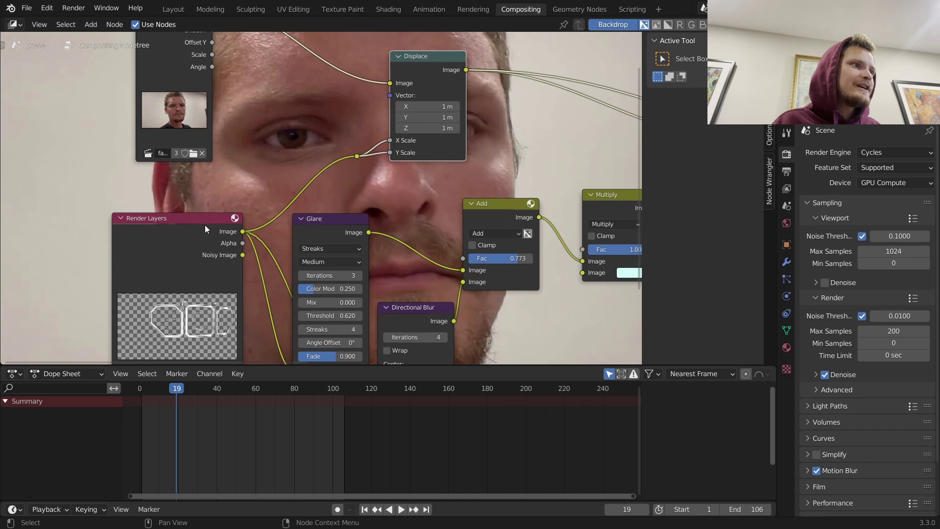
Step: Insert a Math node between Render Layers and the Displace scales, set to Multiply with a value of 50
left_click_drag(205, 225, 109, 244)
key("shift+a")
left_click(283, 154)
type("mat")
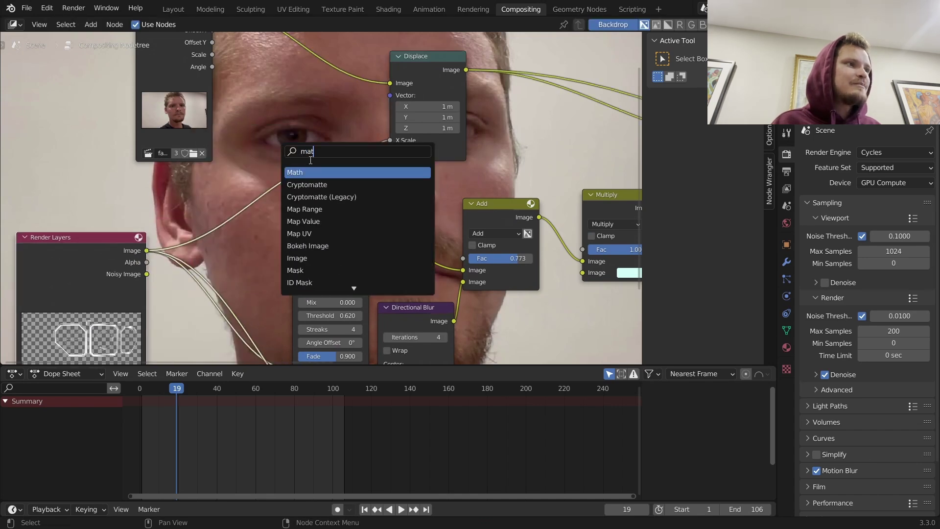
key("Return")
left_click(274, 171)
left_click(274, 172)
left_click(288, 203)
left_click(288, 205)
type("50")
key("Return")
Step: Check the displaced footage in a smaller backdrop and move the Add and Glare nodes down to make room
middle_click_drag(538, 163, 386, 189)
key("alt+v")
key("v")
key("v")
key("v")
key("v")
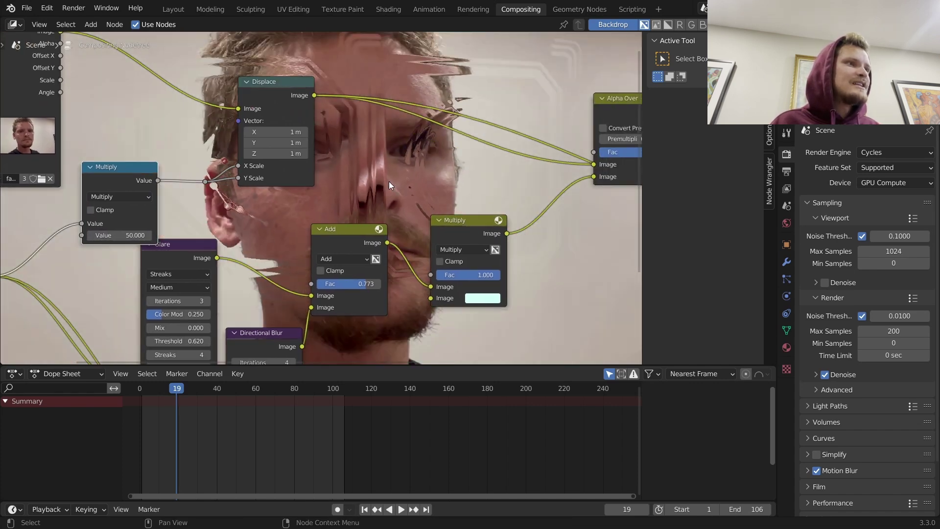
left_click_drag(348, 228, 352, 255)
middle_click_drag(192, 238, 344, 234)
left_click_drag(344, 238, 335, 298)
Step: Insert a Blur node between Render Layers and the Math Multiply node, with X and Y set to 15
key("shift+a")
left_click(276, 215)
type("blur")
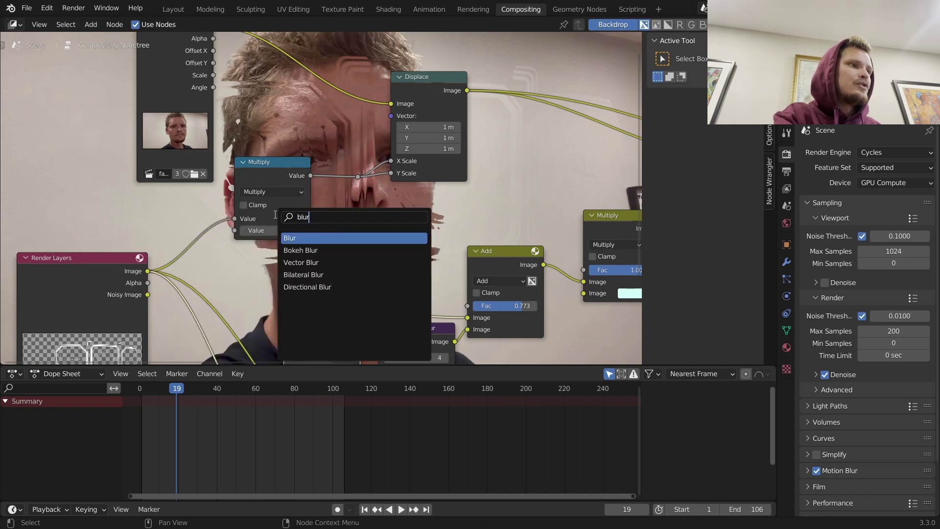
key("Return")
left_click(214, 197)
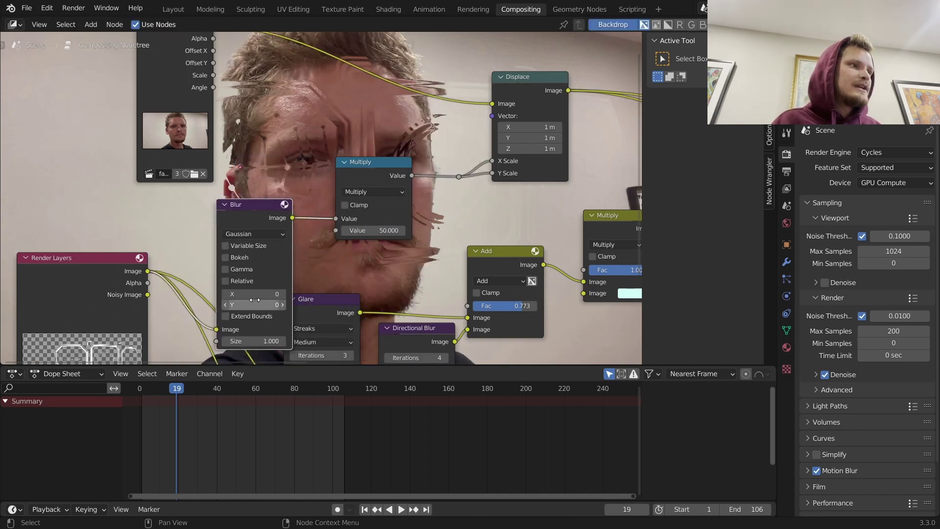
left_click(240, 294)
type("10")
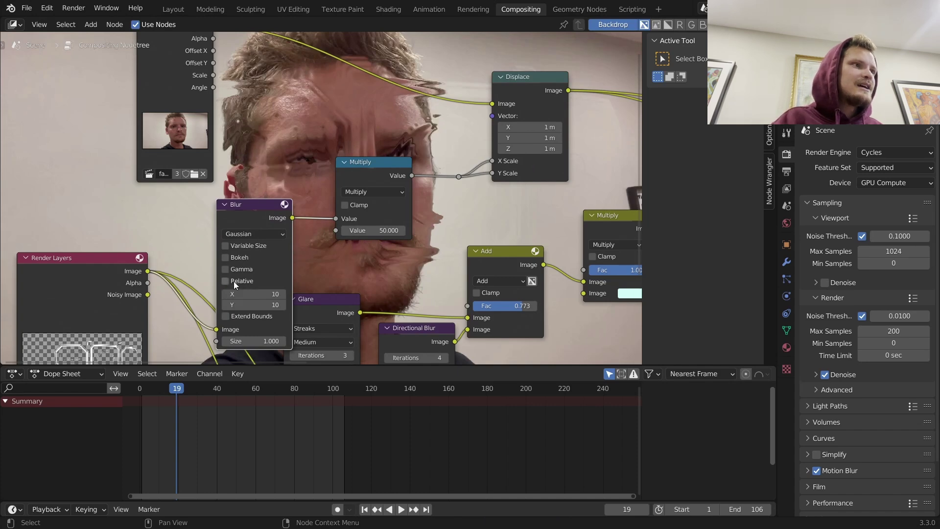
double_click(248, 293)
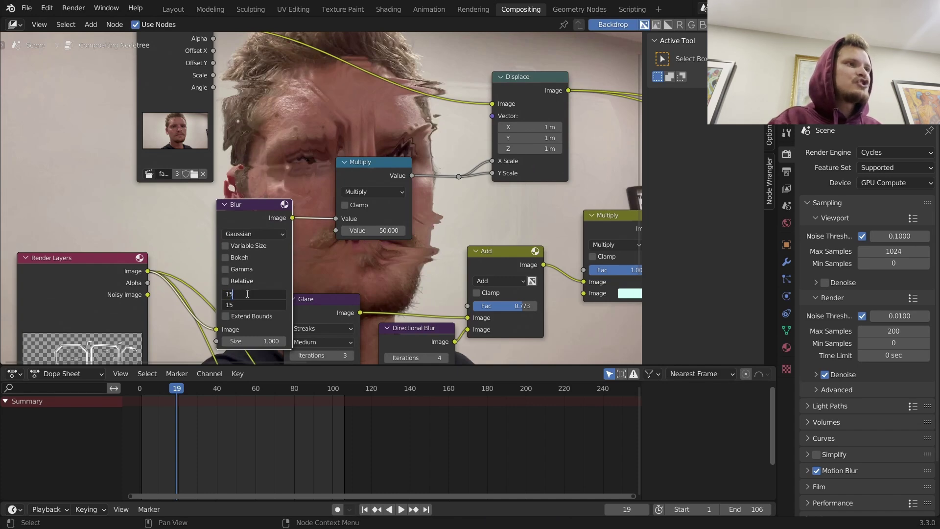
key("Return")
Step: Inspect the softened displacement in the backdrop and preview the Alpha Over node's composite
middle_click_drag(480, 166, 236, 152)
middle_click_drag(240, 243, 270, 147)
key("alt+v")
key("alt+v")
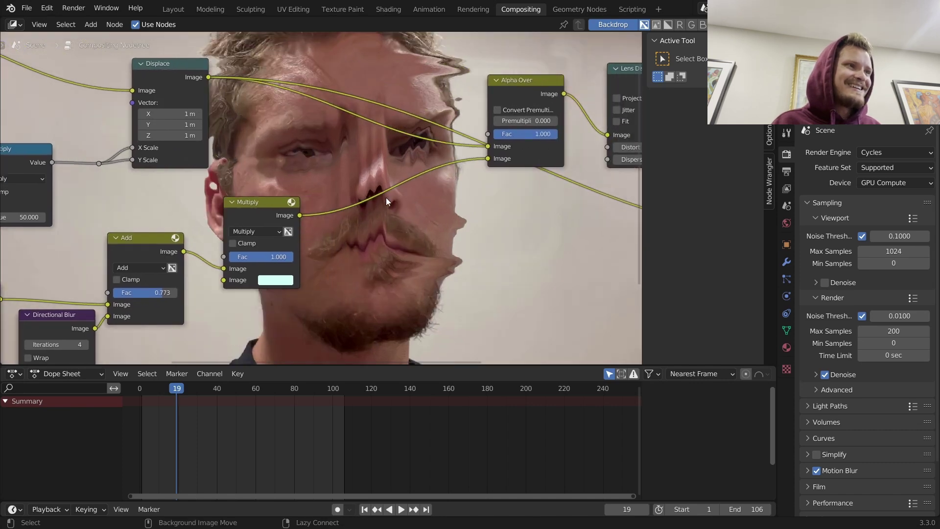
key("v")
key("v")
middle_click_drag(562, 123, 512, 136)
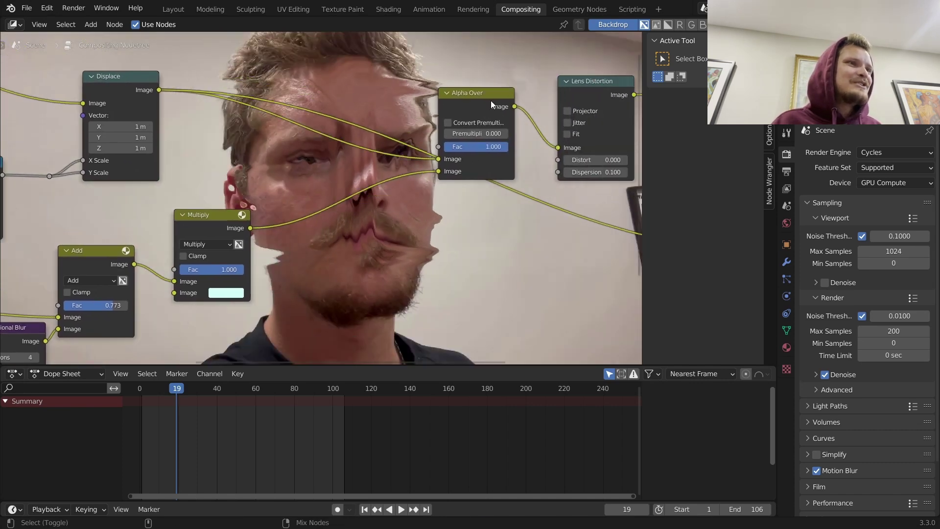
left_click(490, 101, "ctrl+shift")
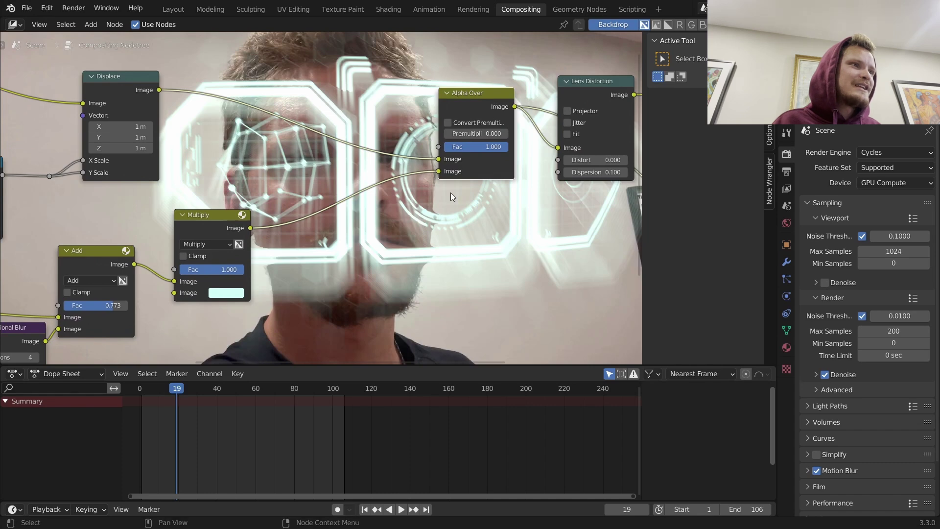
Step: Compare the composite in an enlarged backdrop with the Displace node muted and unmuted
middle_click_drag(159, 179, 285, 196)
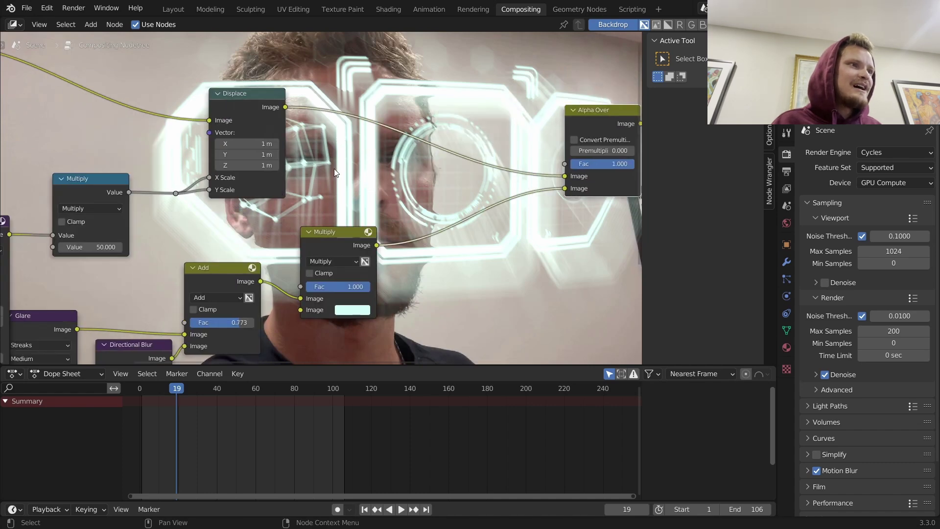
key("alt+v")
key("alt+v")
key("alt+v")
middle_click_drag(351, 180, 282, 179)
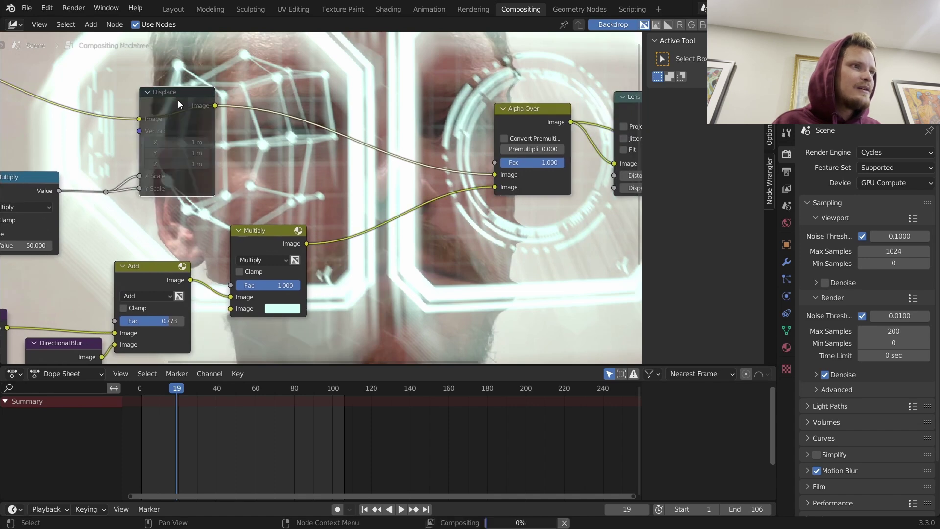
key("m")
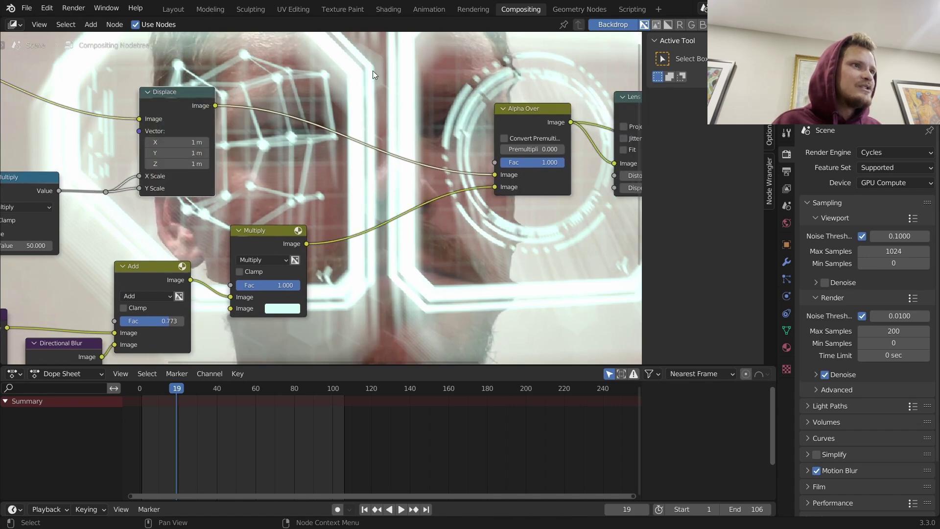
Step: Preview the Lens Distortion output with the whole frame fitting in the backdrop
scroll(484, 135, "down", 2)
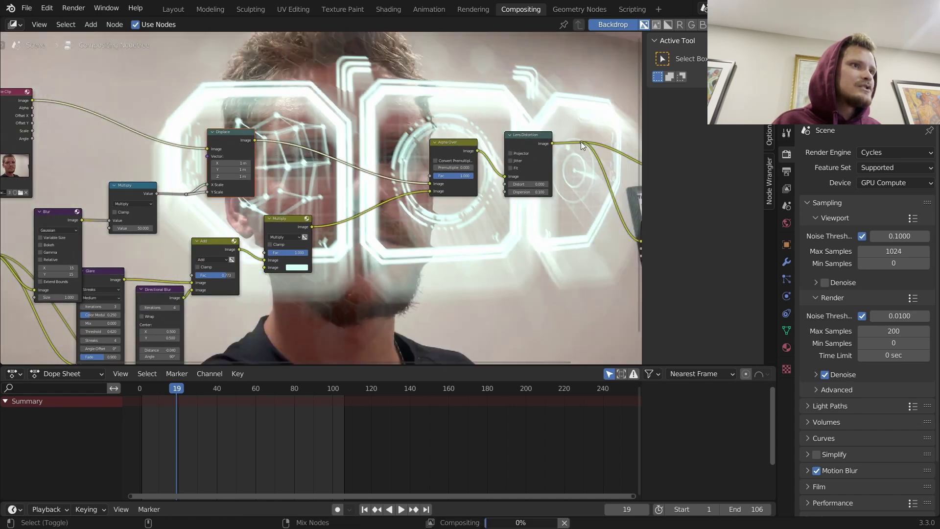
middle_click_drag(527, 153, 530, 128)
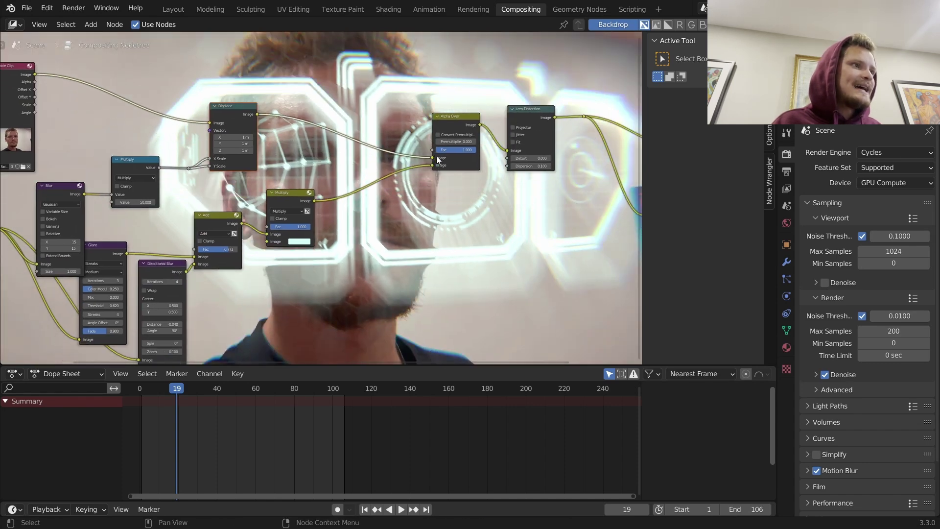
key("v")
key("v")
key("v")
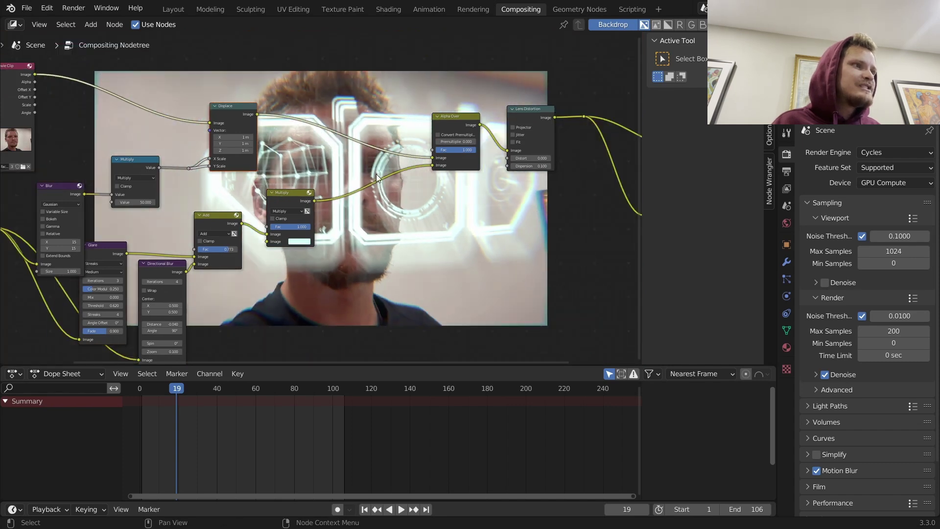
Step: Insert a Filter node between the color Multiply and Alpha Over nodes and set its type to Shadow
middle_click_drag(350, 195, 413, 150)
scroll(412, 150, "up", 4)
key("shift+a")
left_click(411, 148)
type("soften")
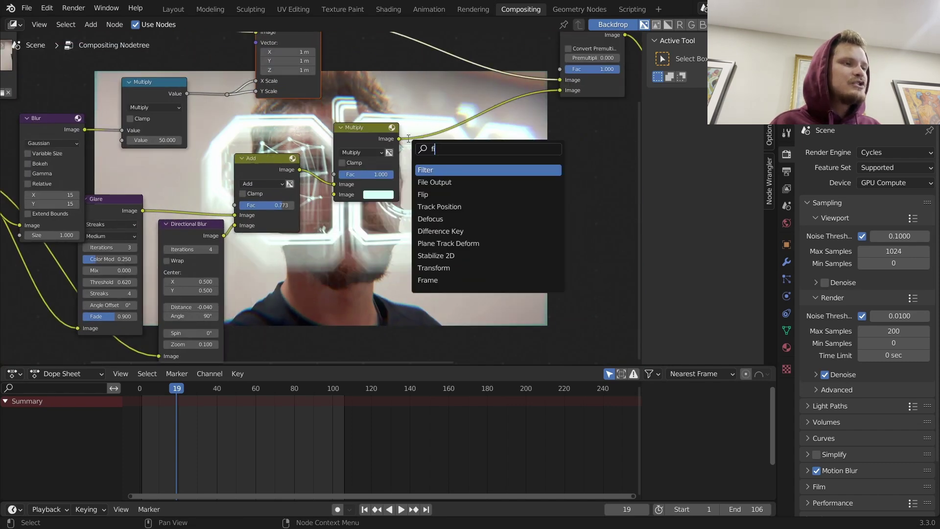
key("Return")
left_click(455, 122)
left_click(451, 142)
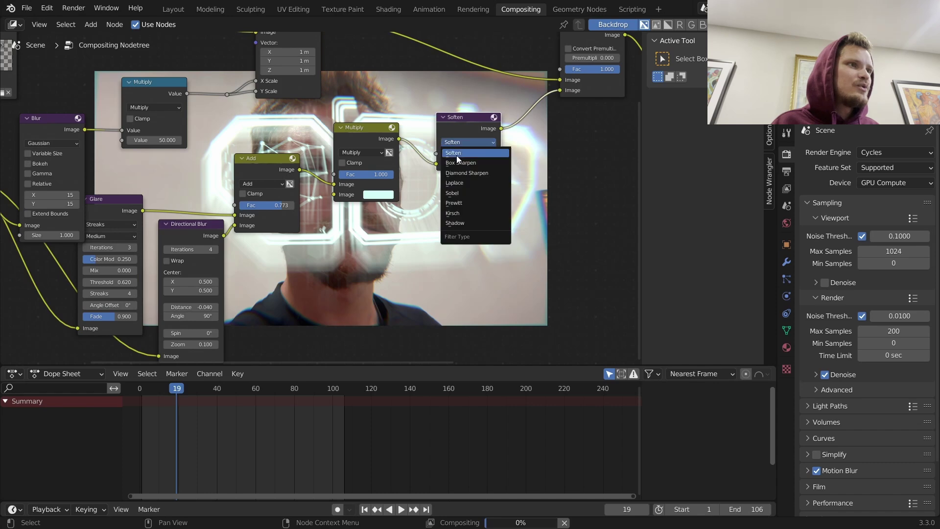
left_click(463, 220)
Step: Set the Shadow filter's Fac to 0.333 and compare the composite with the filter muted and unmuted
middle_click_drag(487, 181, 331, 148)
scroll(355, 137, "up", 3)
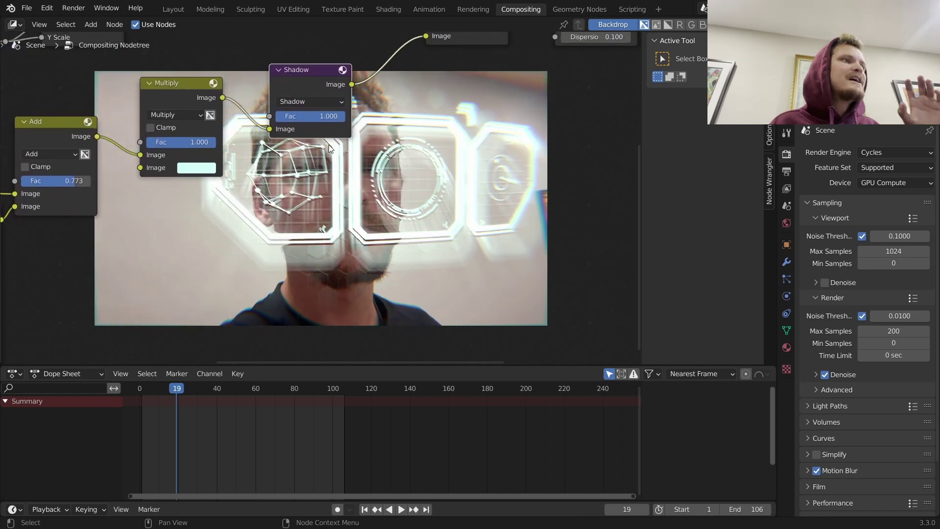
mouse_move(305, 114)
left_mouse_down()
mouse_move(289, 114)
mouse_move(298, 117)
left_mouse_up()
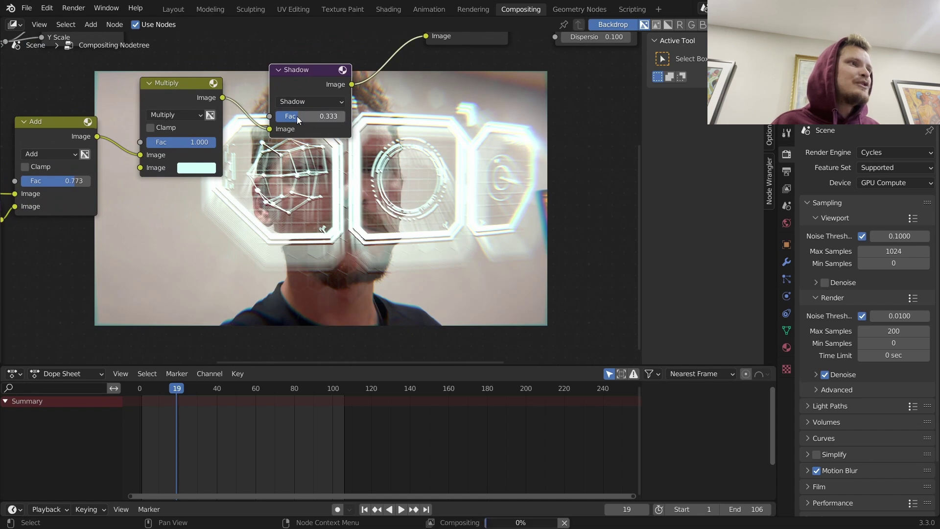
key("m")
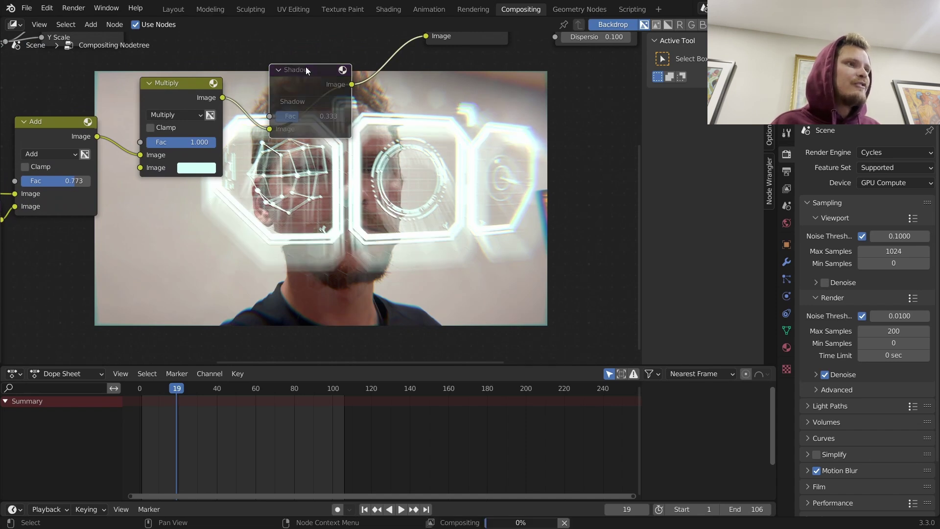
key("m")
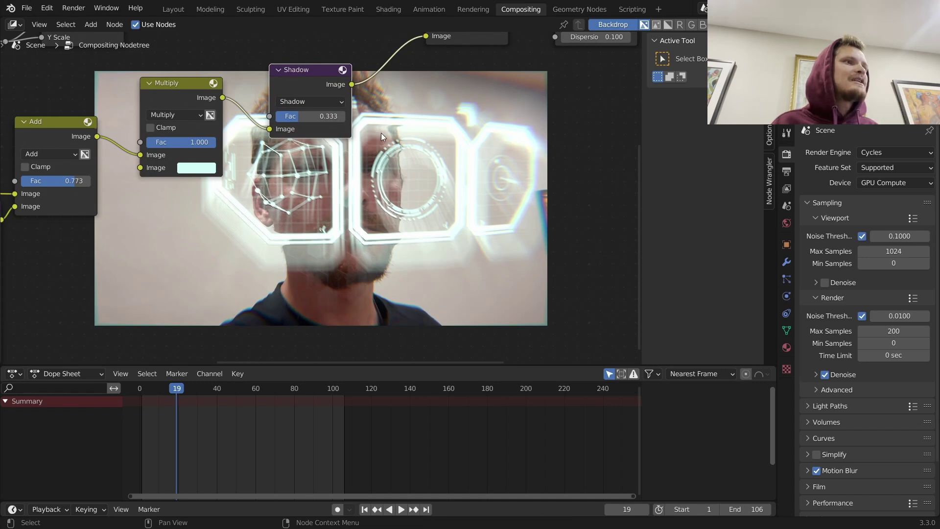
scroll(380, 133, "down", 1)
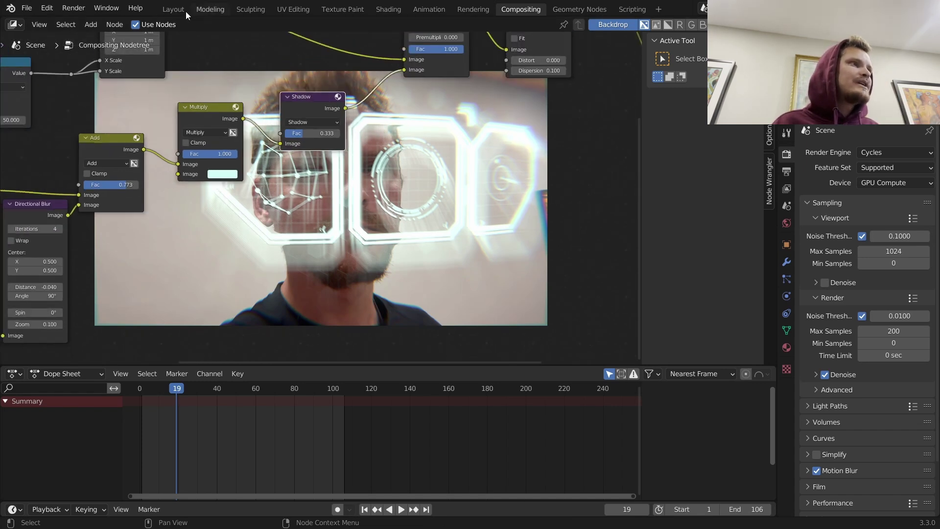
Step: Switch to the Layout workspace, render frame 1 to check the full composite, and close the render
left_click(172, 9)
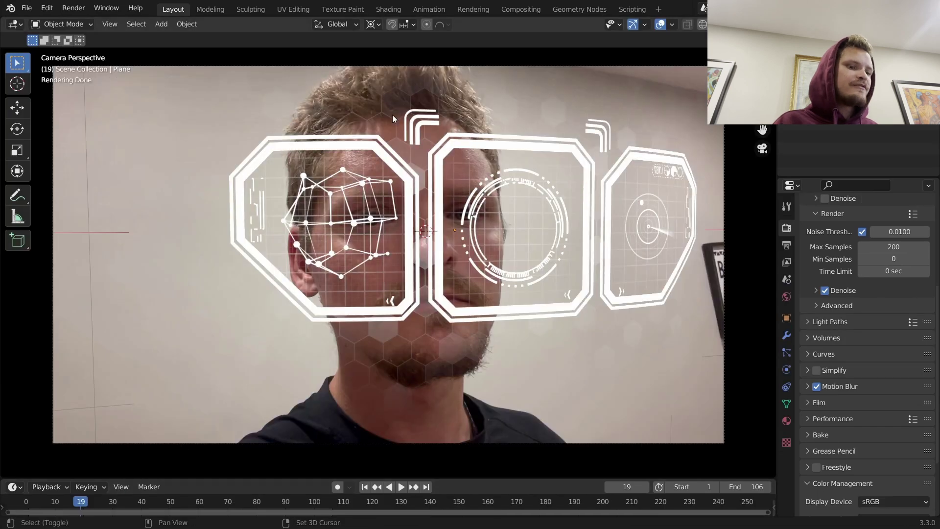
key("F12")
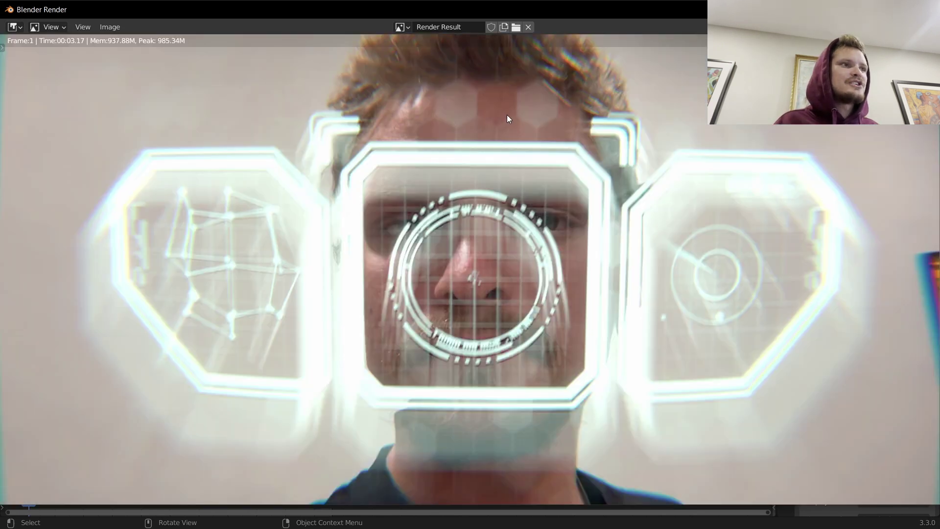
key("Escape")
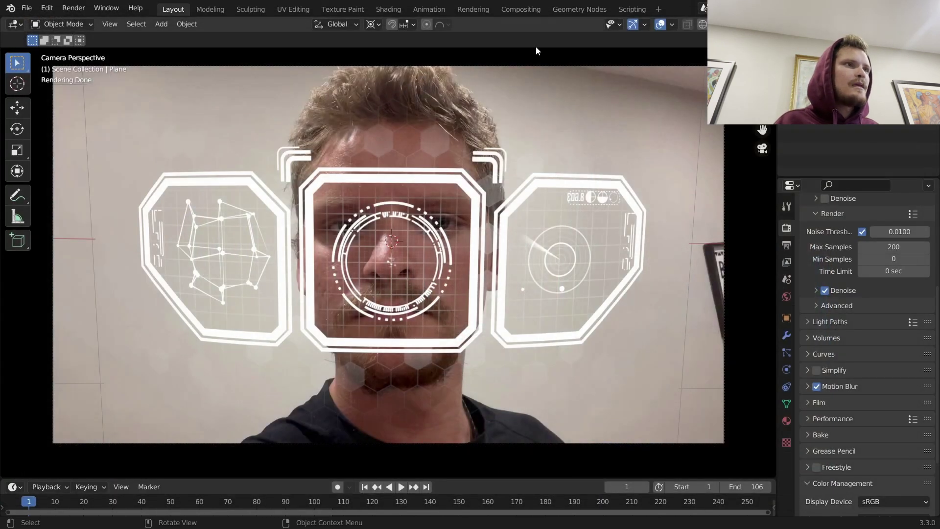
Step: Return to the Compositing workspace and set the Alpha Over node's Fac to 0.680 to make the hologram more transparent
left_click(524, 9)
middle_click_drag(199, 157, 222, 168)
middle_click_drag(463, 106, 416, 165)
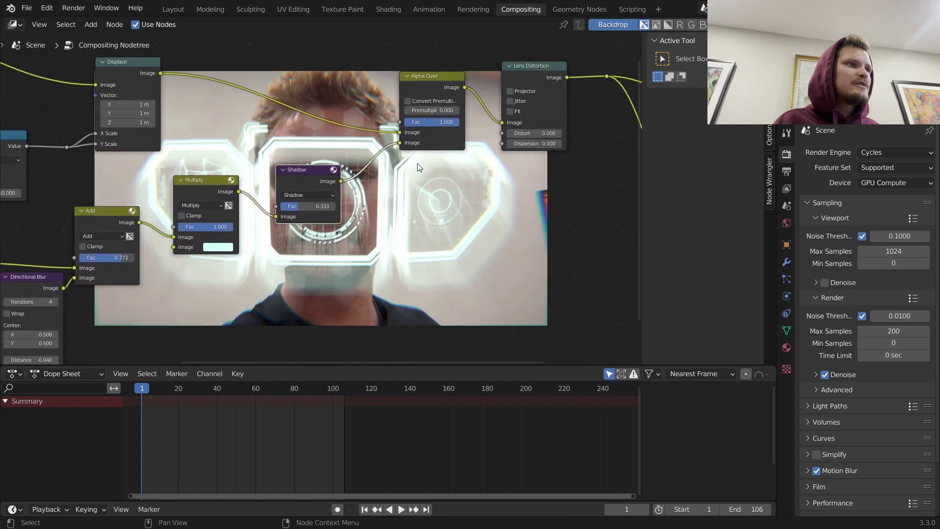
scroll(442, 118, "up", 2)
left_click_drag(451, 109, 436, 109)
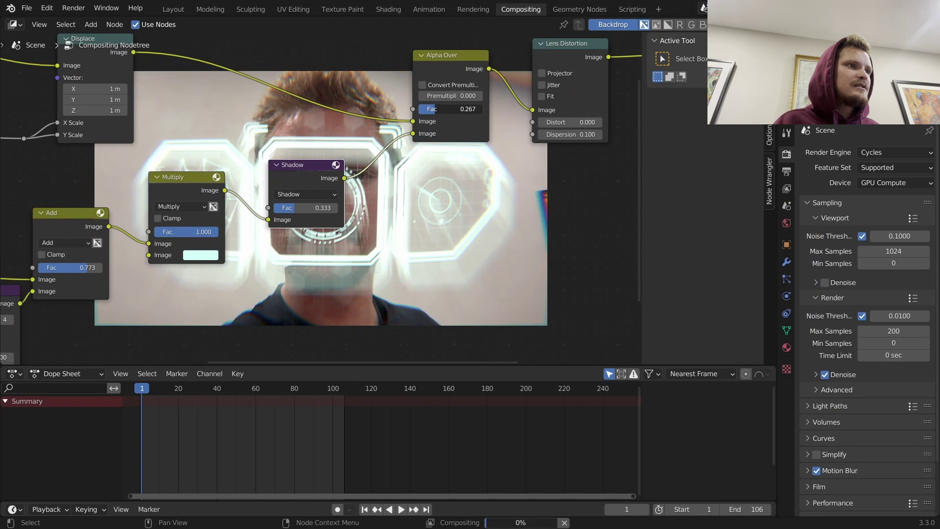
middle_click_drag(475, 137, 365, 109)
left_click_drag(343, 82, 369, 82)
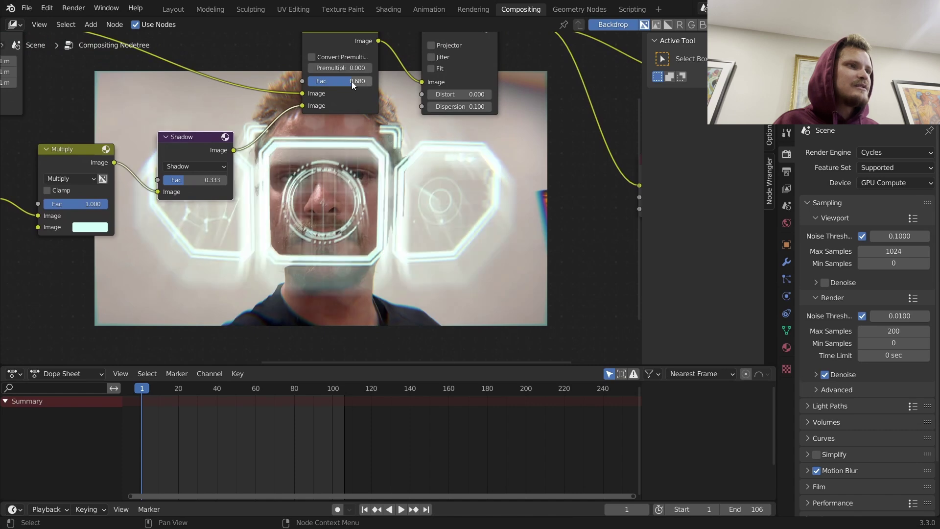
Step: Move the Render Layers node farther away from the Blur and Glare nodes to free space after it
middle_click_drag(438, 198, 468, 139)
scroll(468, 139, "down", 6)
middle_click_drag(294, 127, 482, 167)
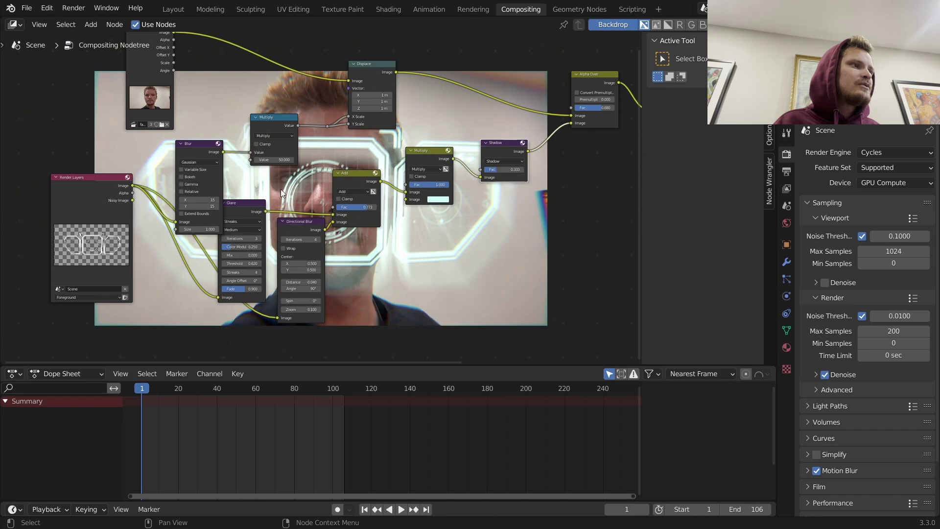
left_click_drag(126, 189, 28, 213)
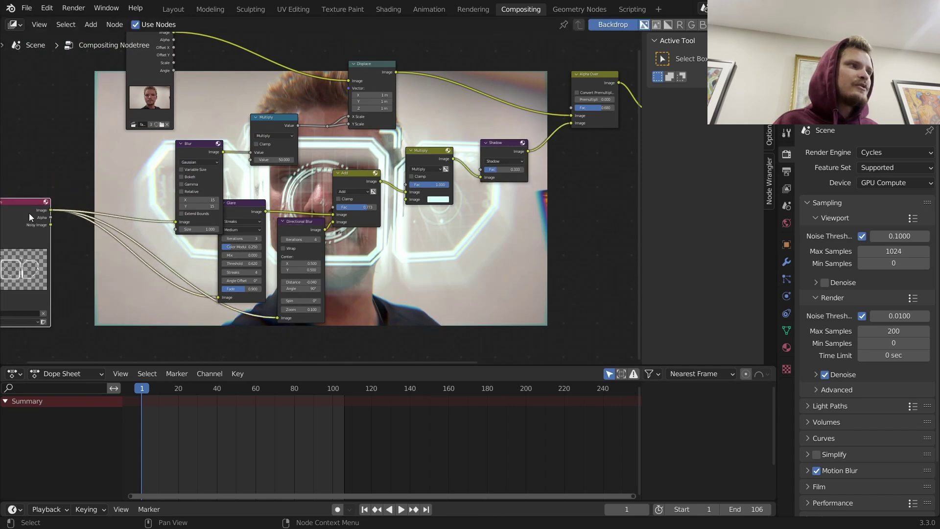
Step: Add a reroute on the Render Layers image links and insert a duplicate of the Multiply node between Render Layers and the reroute
middle_click_drag(27, 213, 147, 194)
right_click_drag(209, 228, 268, 142, "shift")
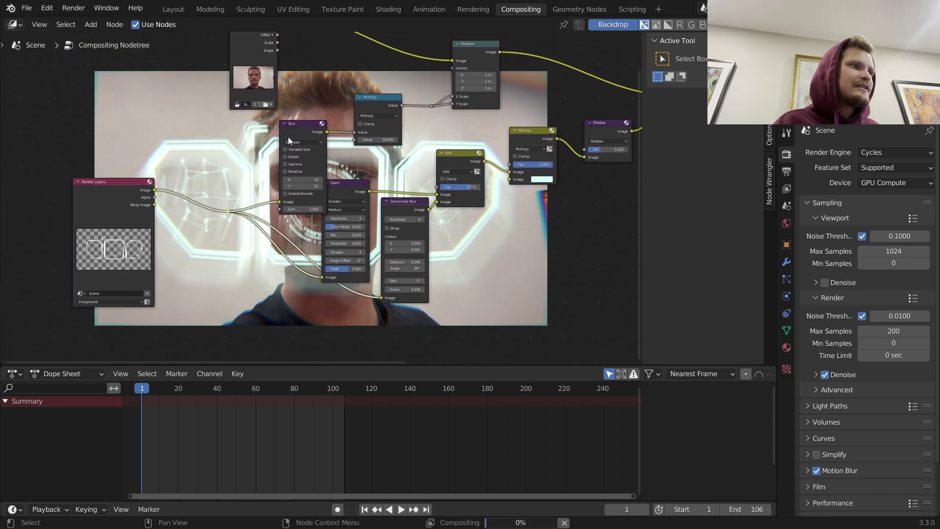
left_click(368, 111)
key("shift+d")
left_click(181, 206)
scroll(181, 205, "up", 7)
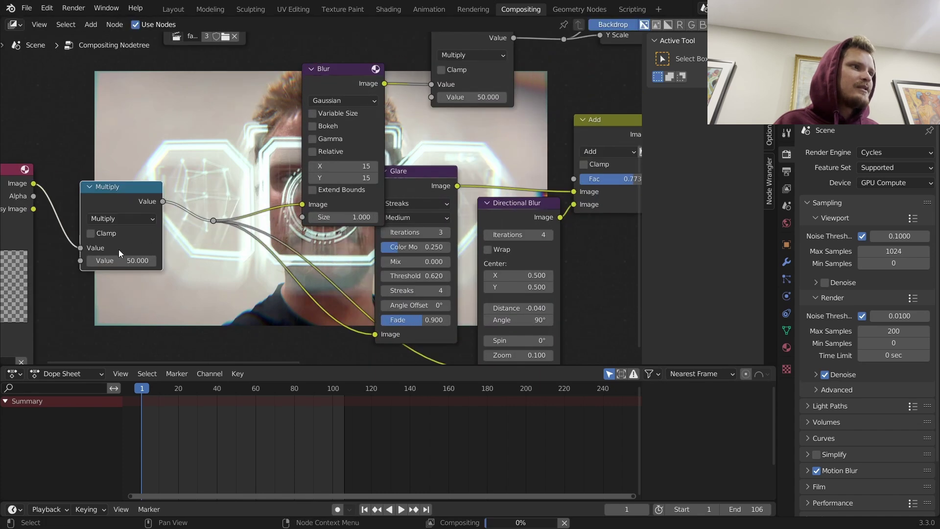
Step: Try values of 1 and 2 on the new Multiply node, and compare the composite with the node deleted and restored
middle_click_drag(119, 248, 275, 181)
middle_click_drag(273, 126, 246, 75)
left_click(252, 141)
type("1")
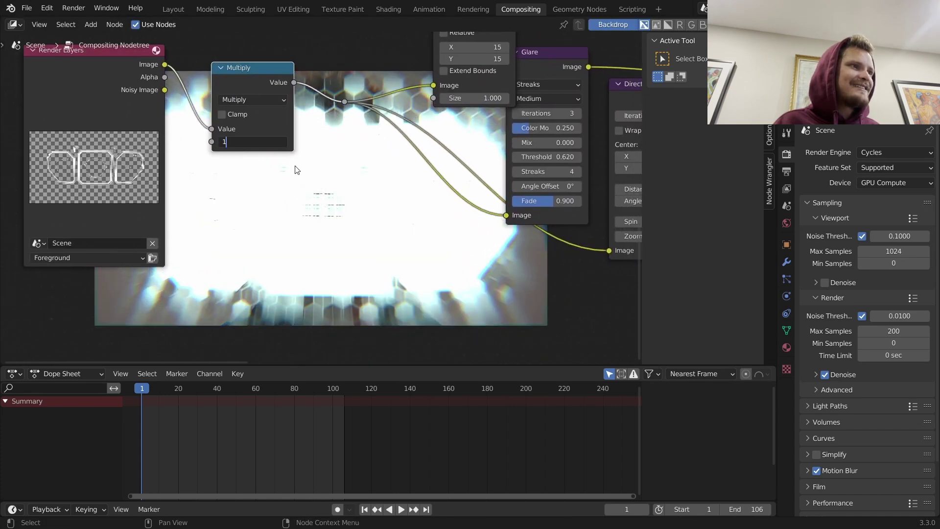
key("Return")
middle_click_drag(268, 147, 260, 133)
left_click(252, 128)
type("2")
key("Return")
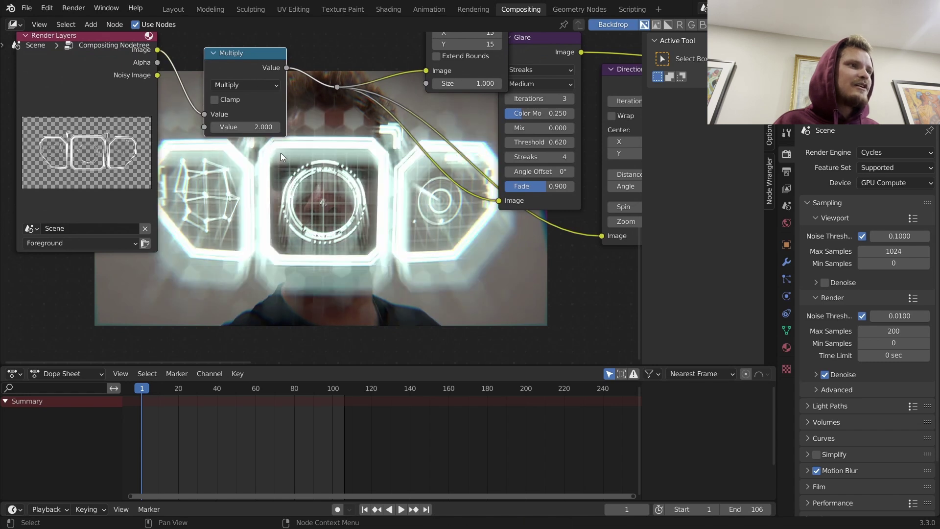
key("ctrl+x")
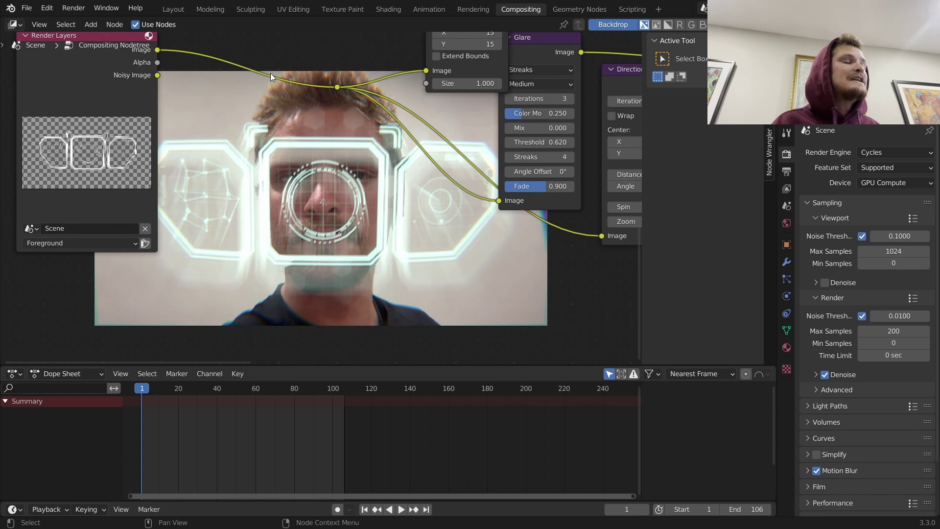
key("ctrl+z")
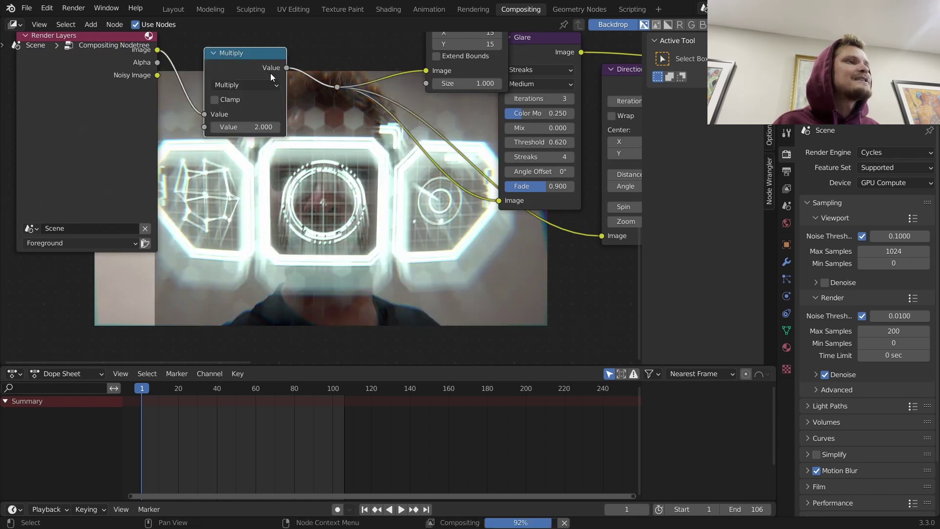
Step: Set the value of the Multiply node after Render Layers to 1.2 and enable its Clamp option
middle_click_drag(300, 74, 336, 64)
left_click(291, 117)
type("1.2")
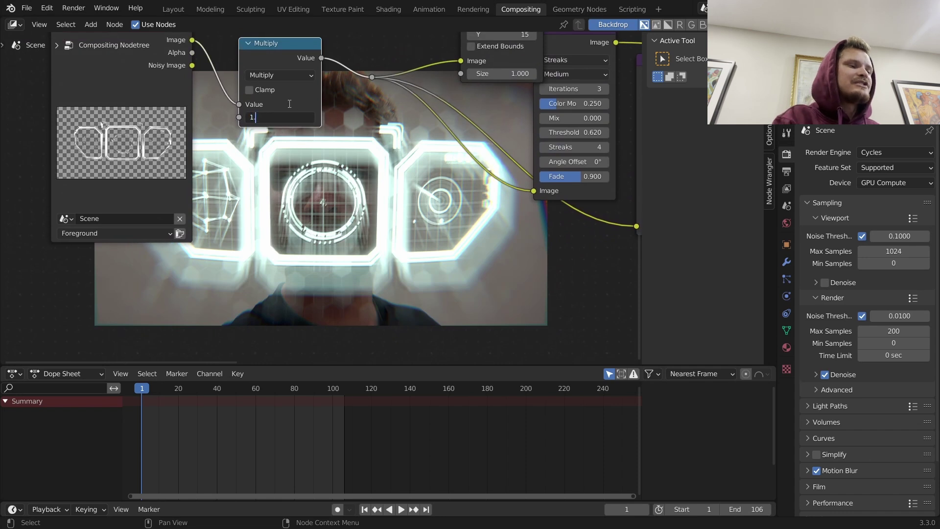
key("Return")
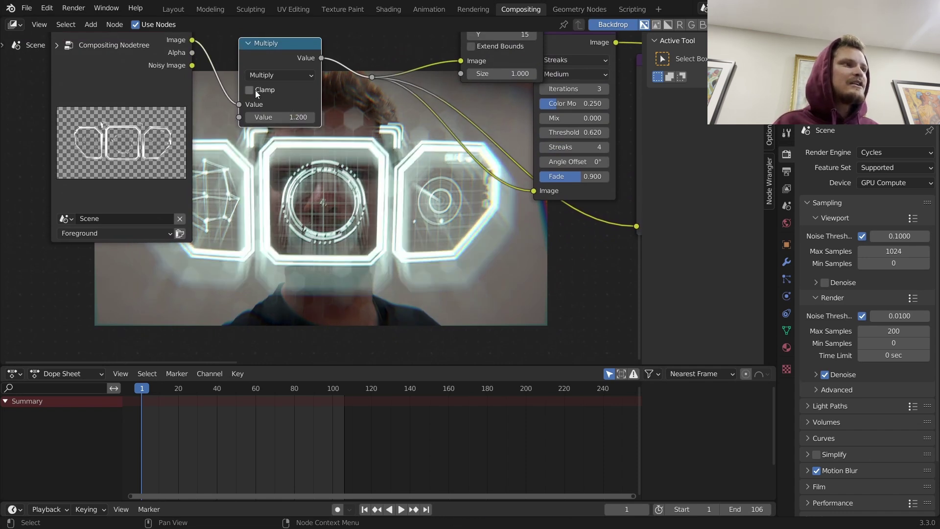
left_click(254, 90)
Step: Check the whole composite in a smaller backdrop and switch to the Layout workspace
middle_click_drag(451, 189, 299, 159)
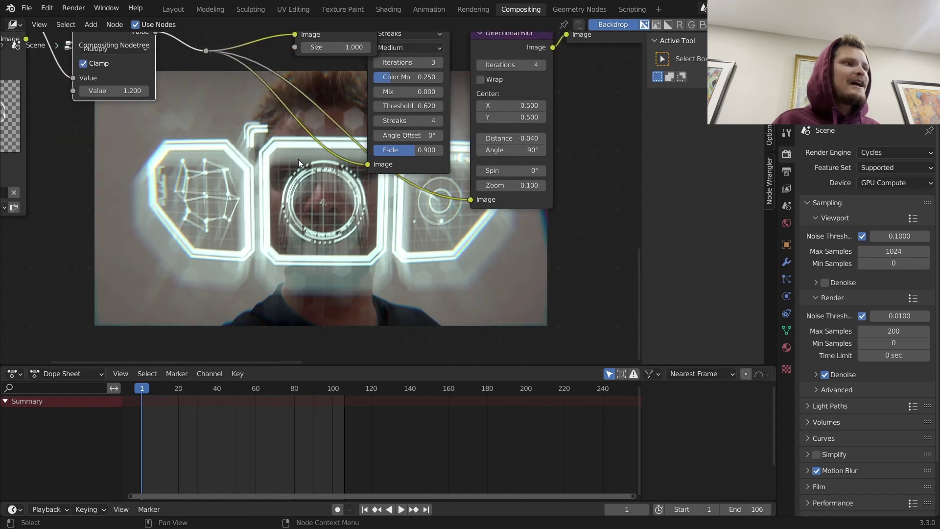
key("alt+v")
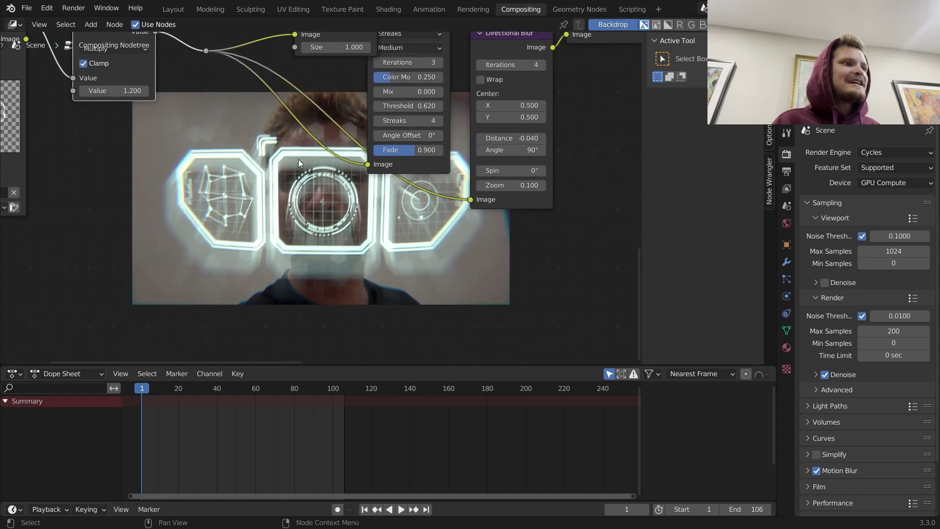
left_click(175, 10)
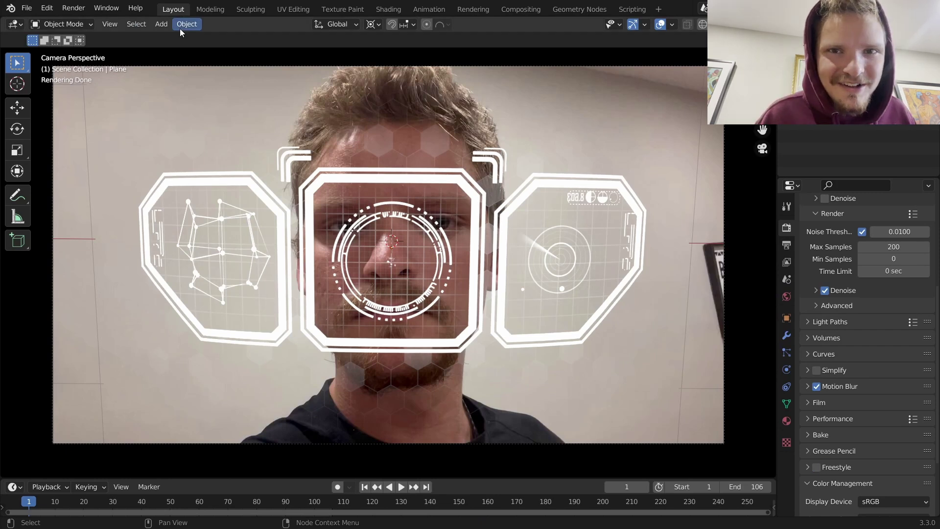